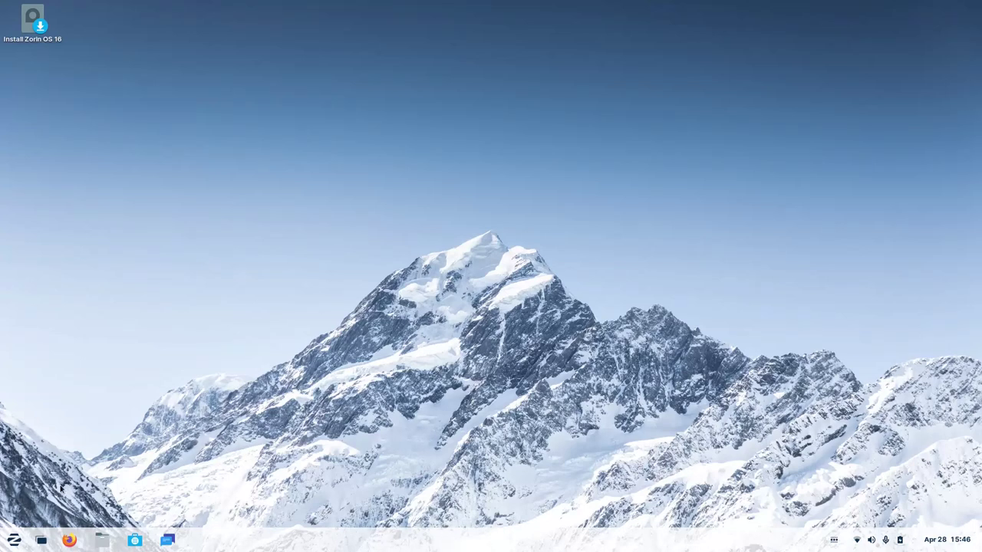
Launch Settings from the Zorin menu, landing on its Sound page.
click(14, 540)
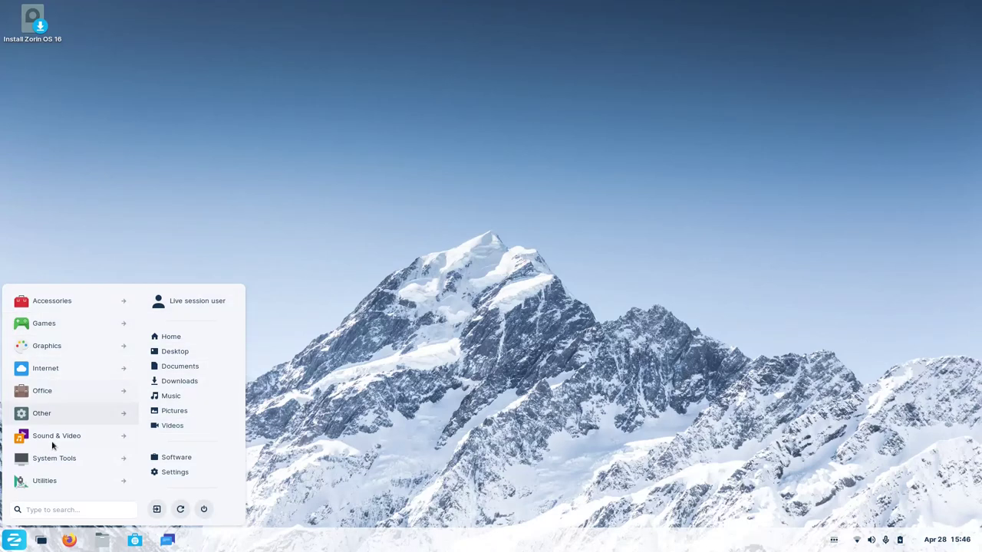
click(175, 472)
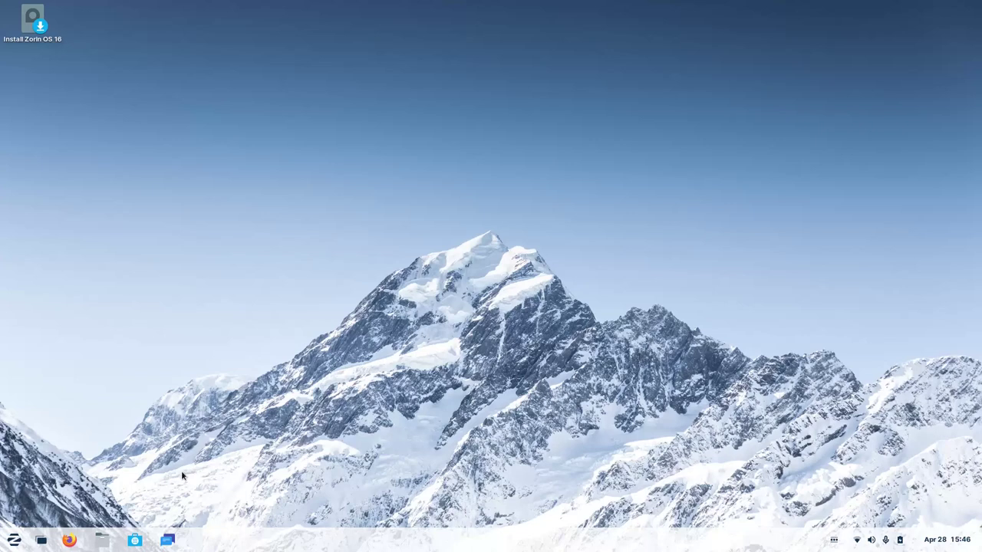
scroll(335, 221, down, 5)
Show the Displays page: built-in display at 1920 × 1080, 59.98 Hz, 100 % scale.
scroll(336, 219, up, 5)
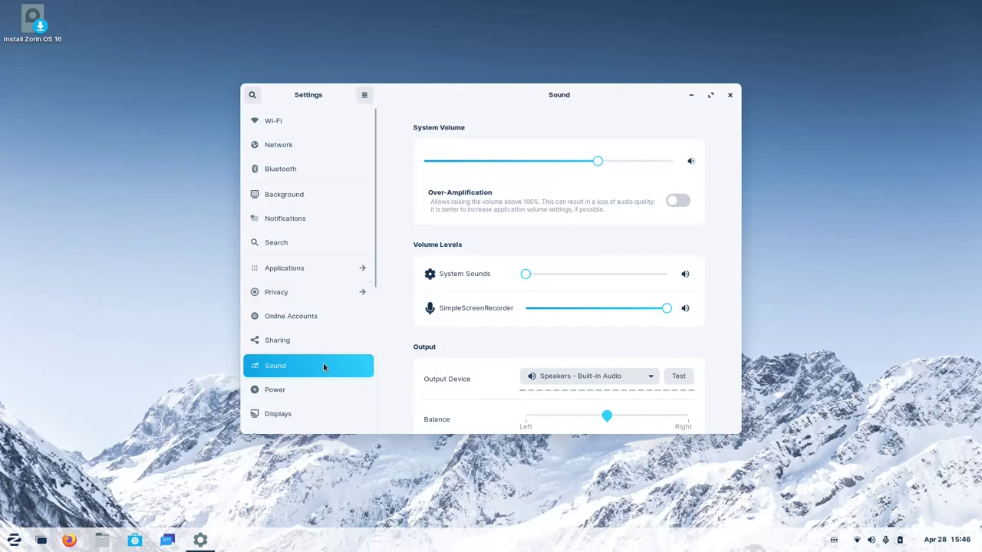
scroll(323, 367, down, 3)
click(306, 328)
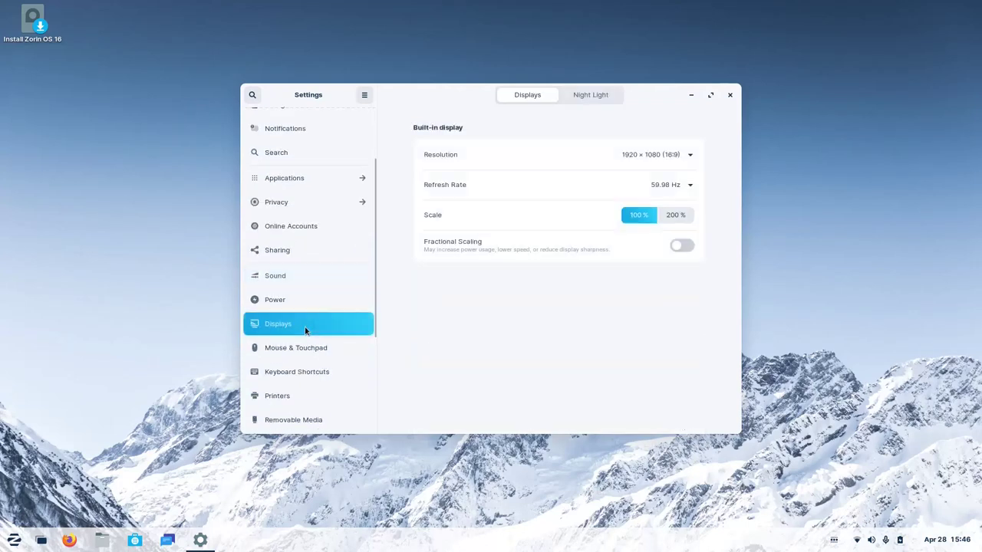
scroll(305, 328, up, 3)
right_click(826, 187)
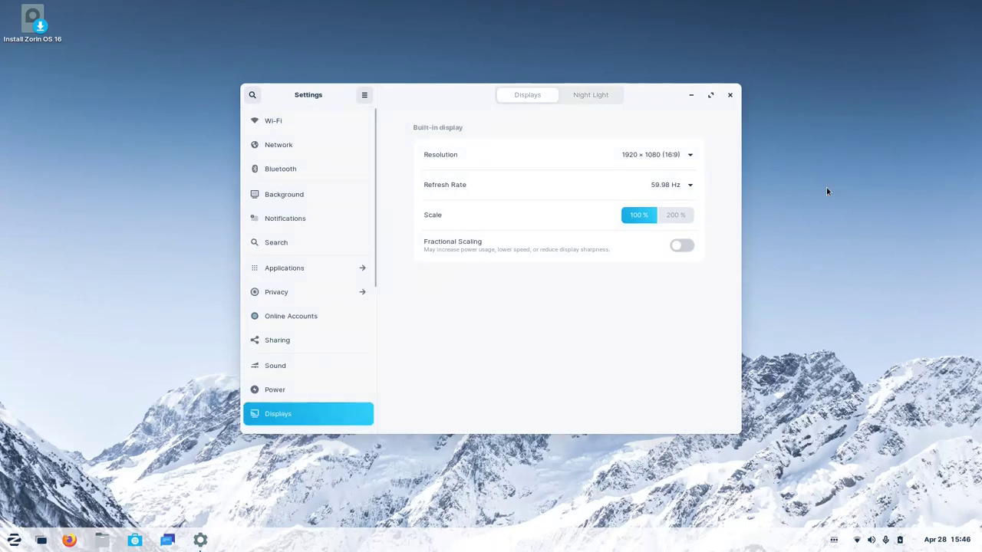
Open Change Background and try the lighthouse and green leaf wallpapers.
click(879, 289)
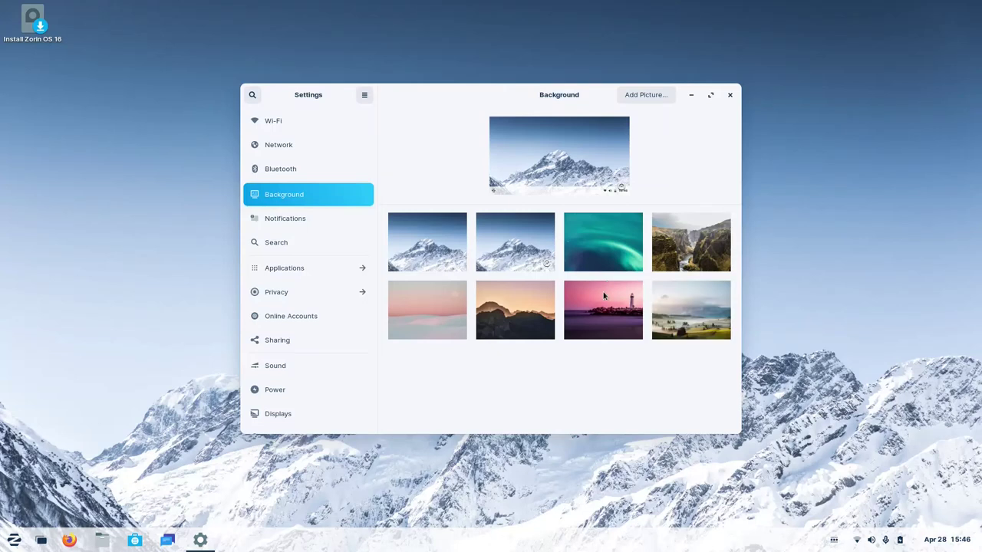
click(606, 323)
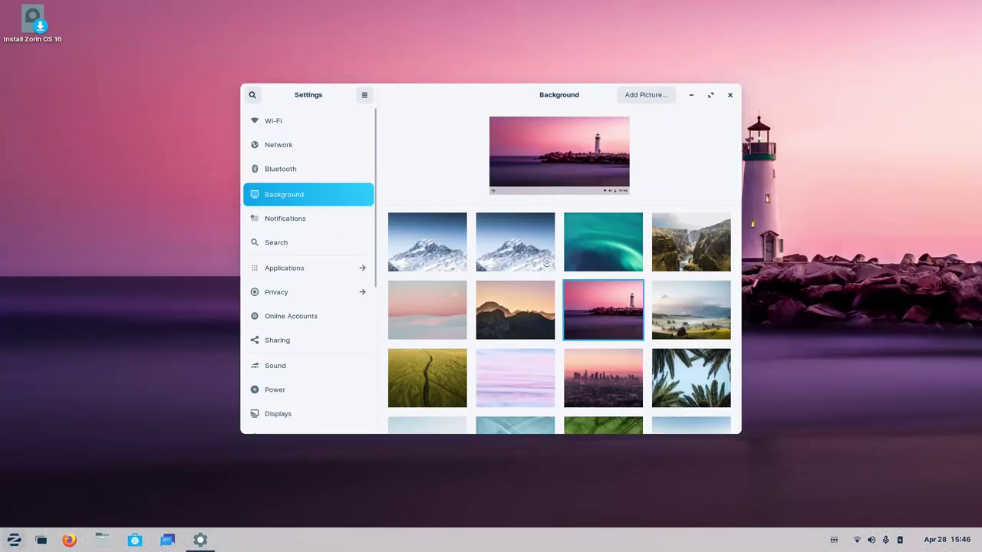
click(14, 540)
key(super)
key(super)
key(super)
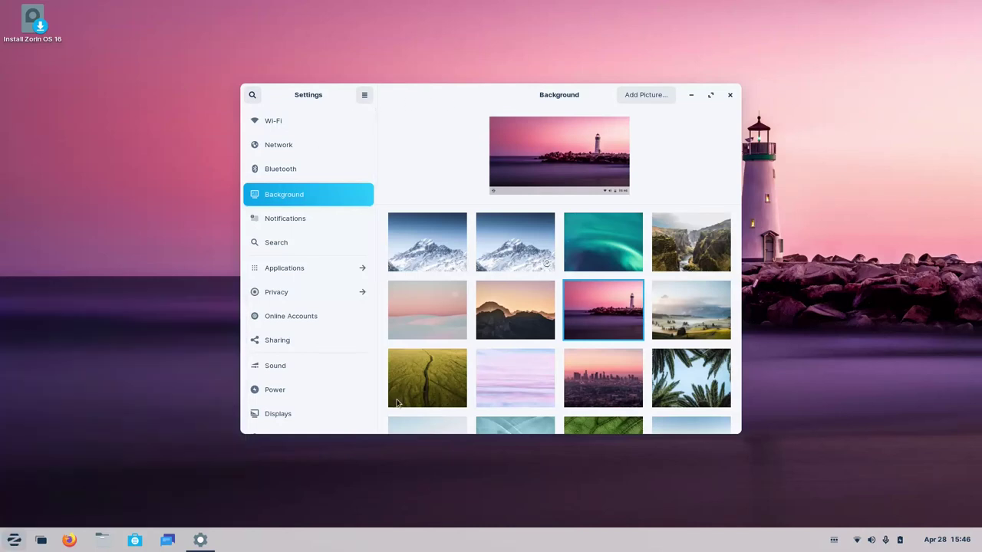
scroll(551, 353, down, 3)
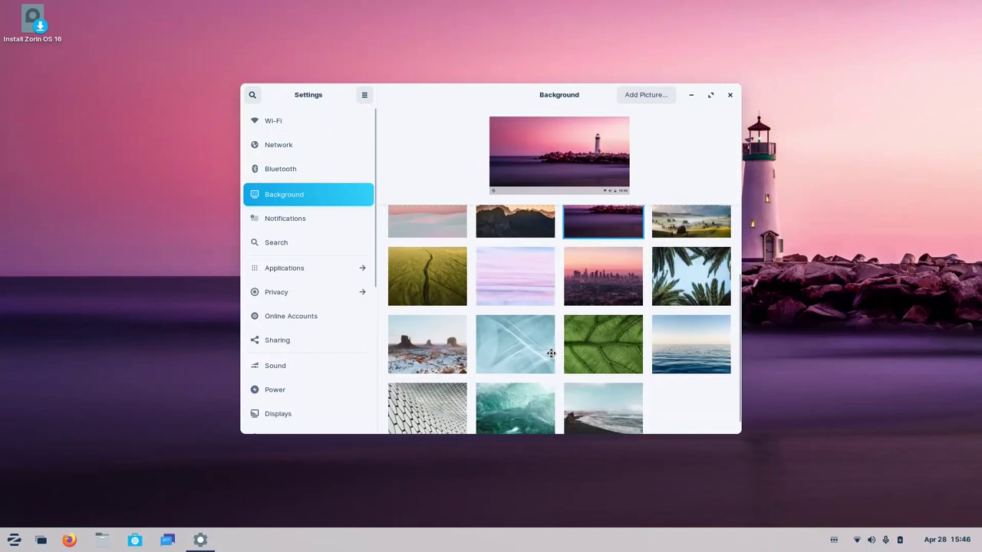
click(603, 344)
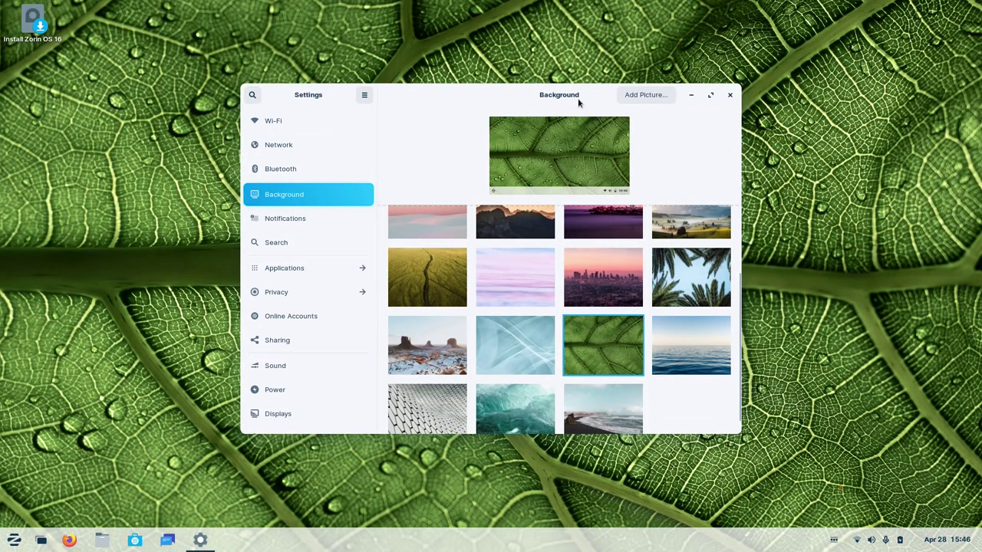
Try the pink pastel wallpaper, restore the snowy-mountain one, and close Settings.
drag(460, 96, 701, 49)
click(4, 546)
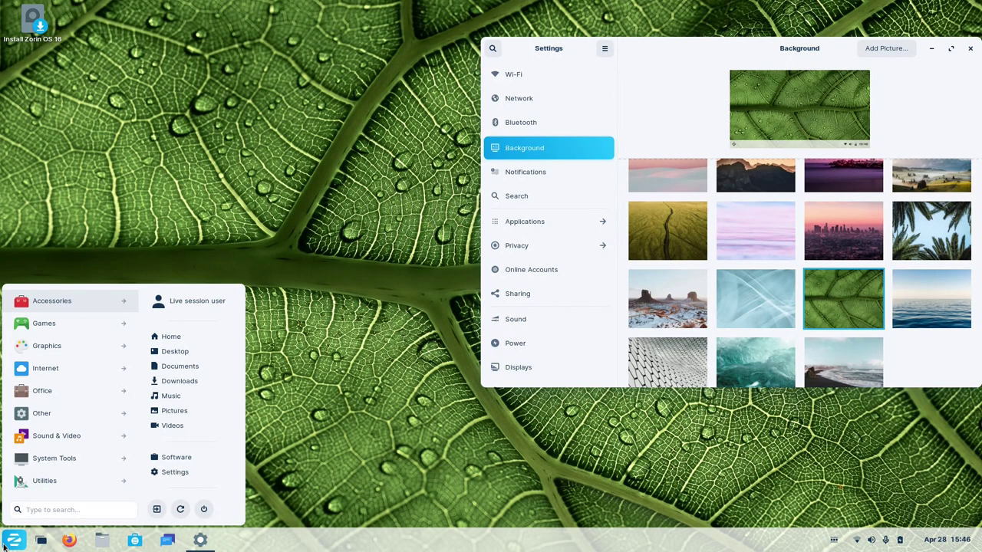
click(3, 546)
scroll(810, 266, up, 1)
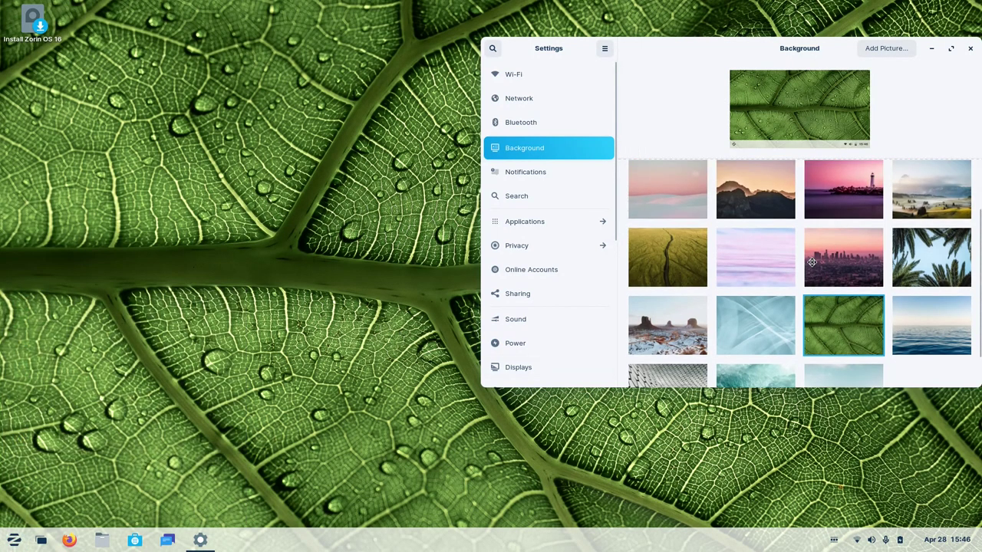
click(763, 250)
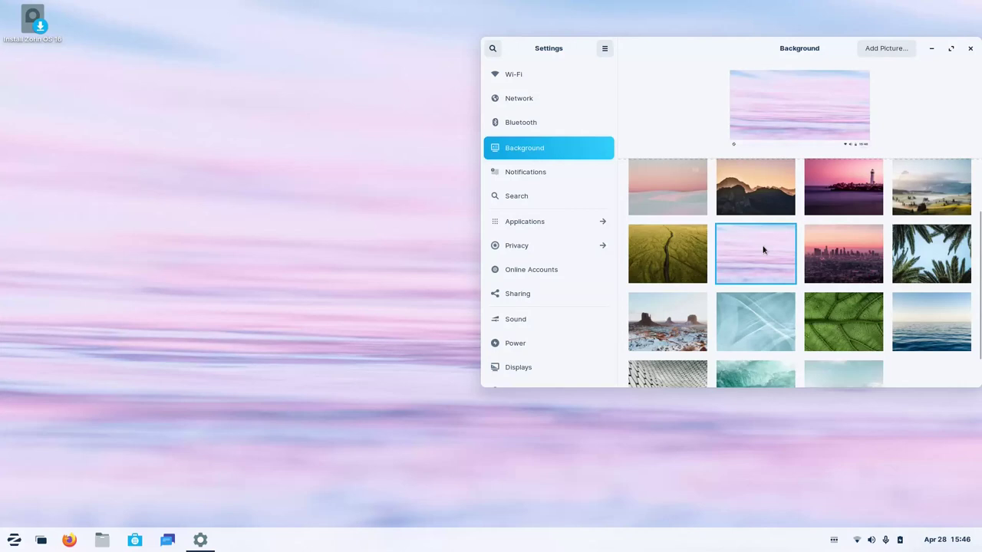
scroll(763, 250, up, 3)
click(688, 201)
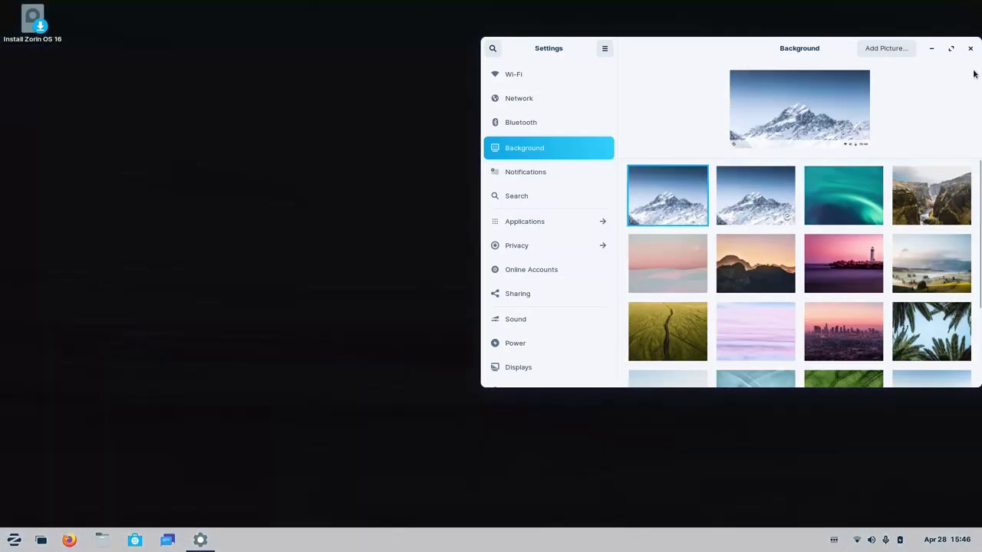
click(970, 48)
Open the quick volume, network and power panel after glancing at the screen recorder's options.
click(11, 540)
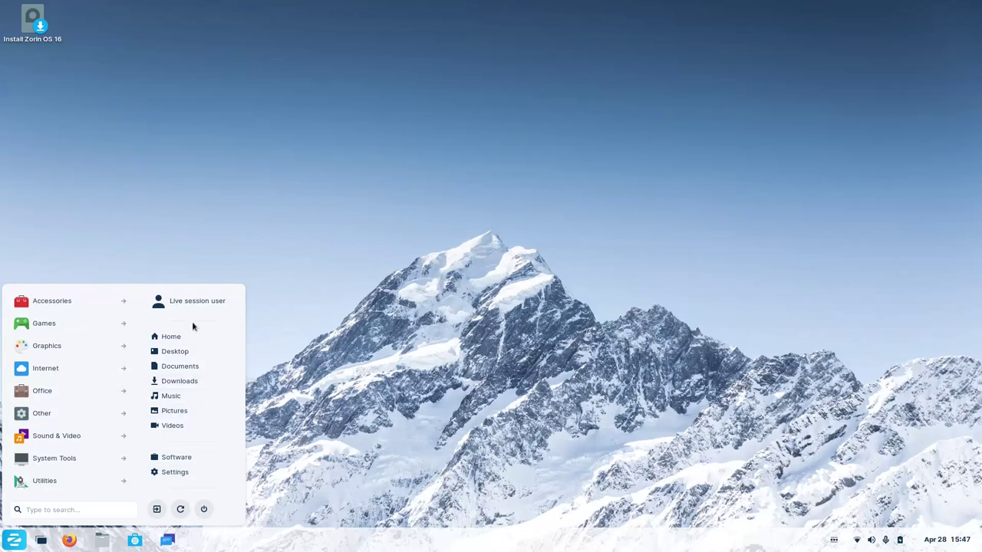
click(429, 375)
click(873, 540)
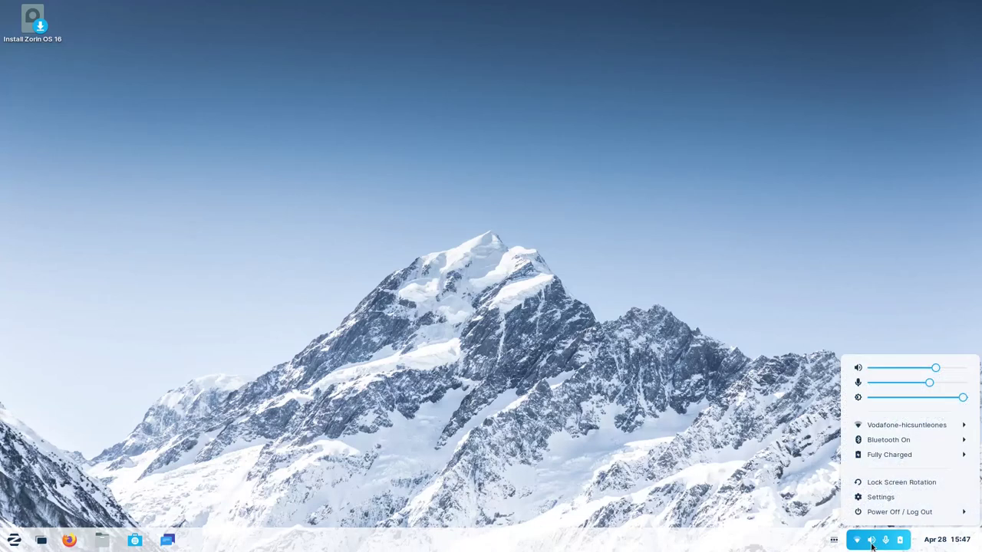
click(833, 541)
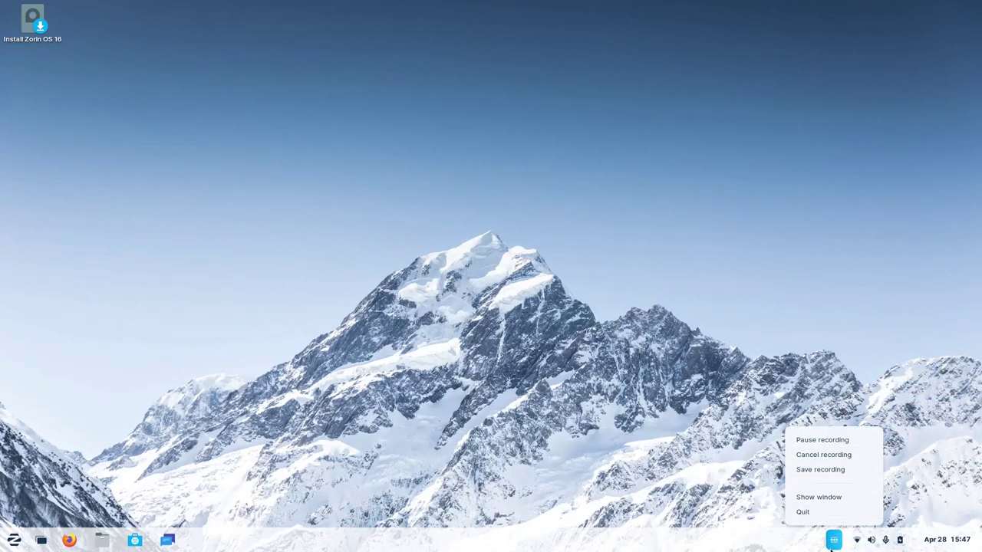
click(832, 544)
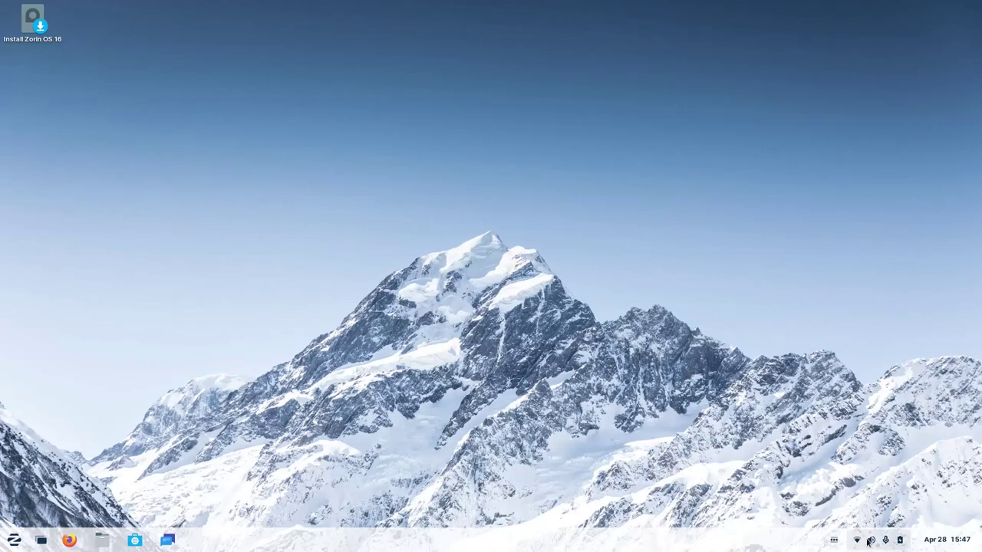
click(867, 542)
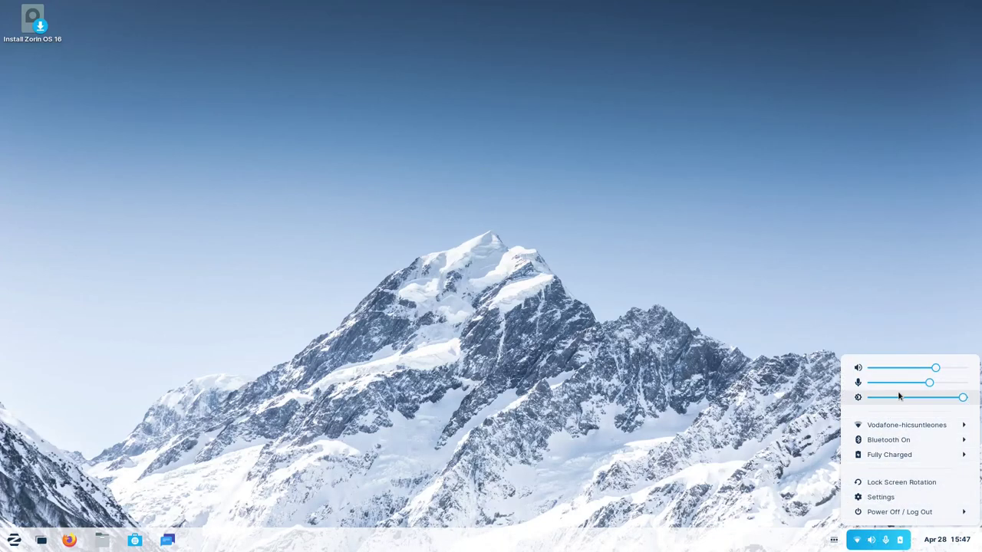
Expand the Wi-Fi, Bluetooth and battery rows, then close the quick panel.
click(908, 432)
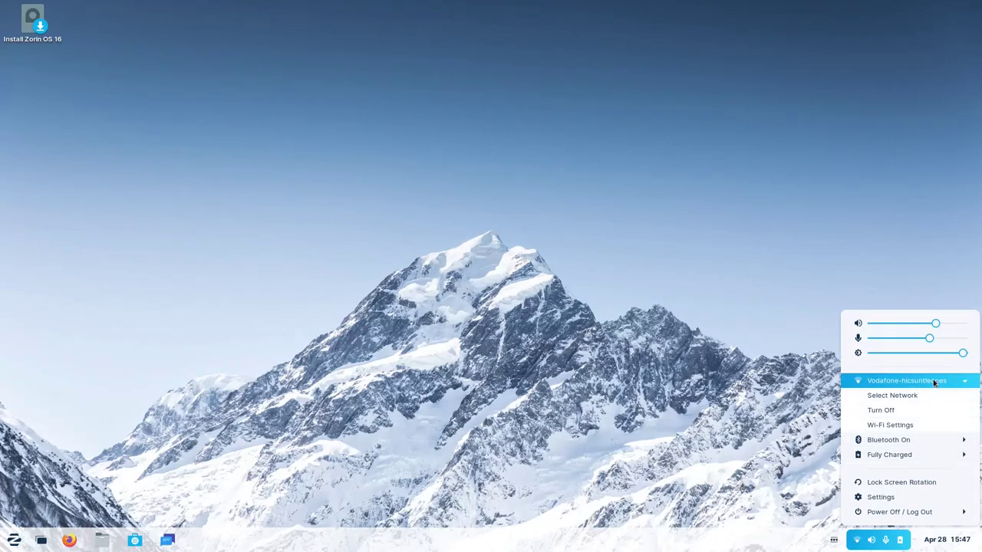
click(937, 441)
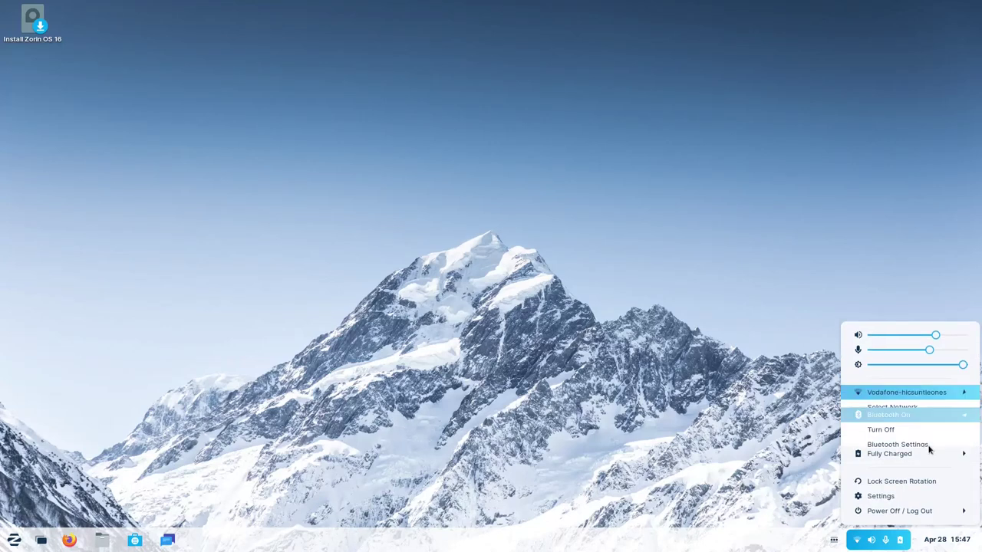
click(922, 456)
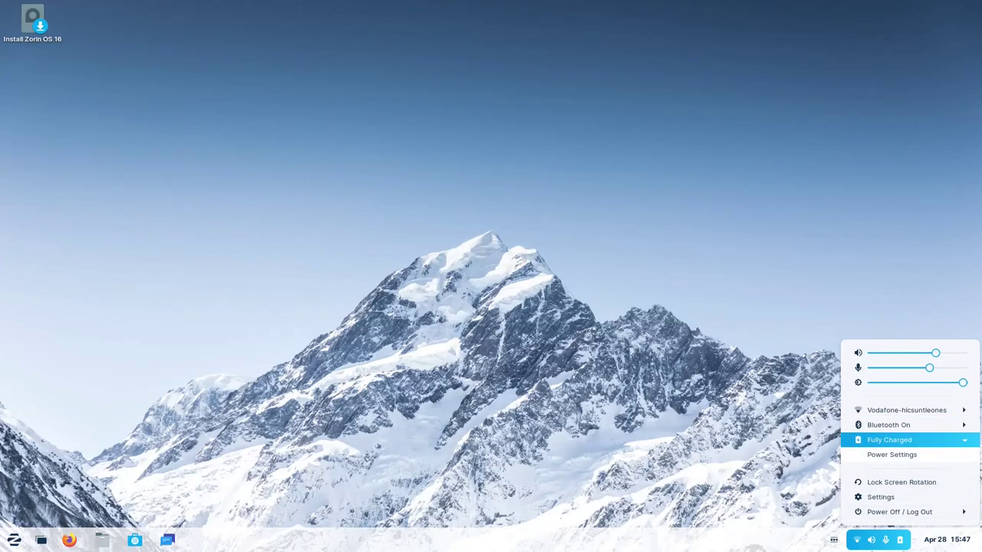
click(874, 544)
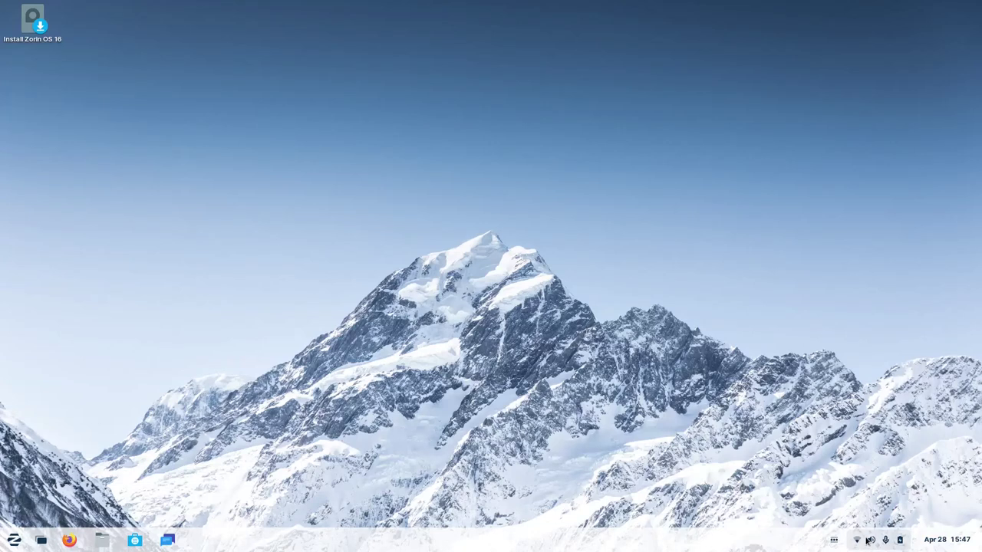
click(859, 542)
click(872, 544)
click(943, 541)
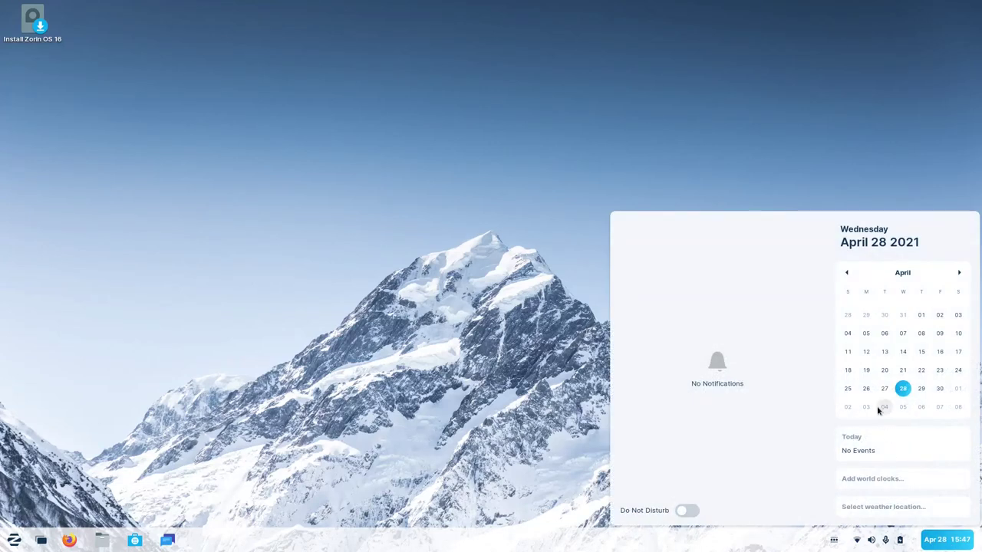
click(868, 371)
click(479, 445)
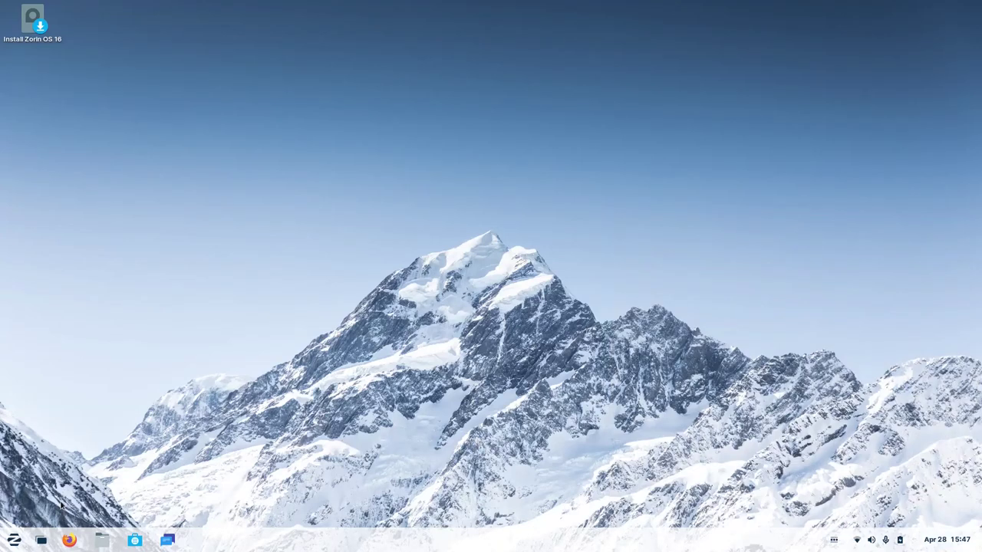
Toggle the applications overview and the Zorin menu open and closed several times.
click(37, 546)
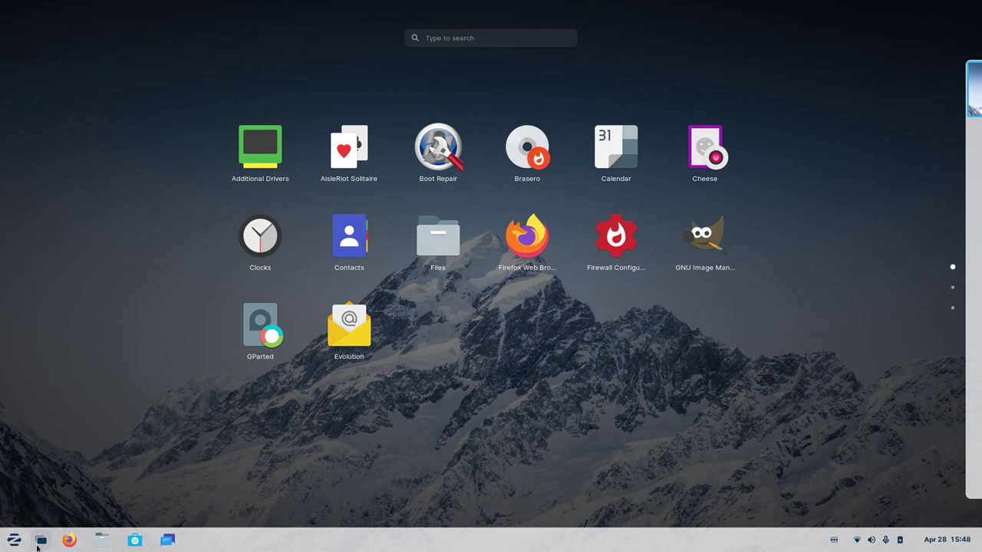
click(37, 546)
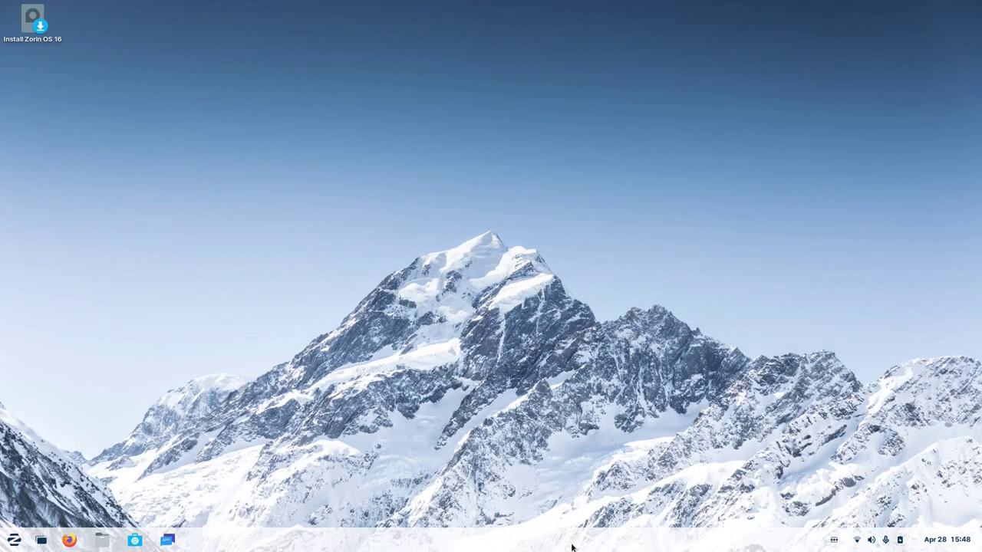
click(41, 541)
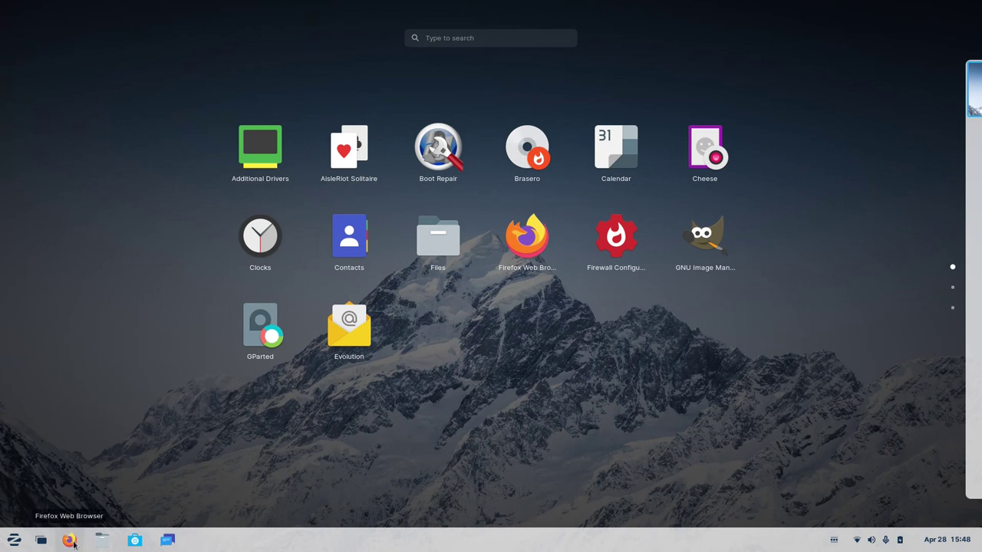
click(14, 539)
click(14, 540)
click(14, 541)
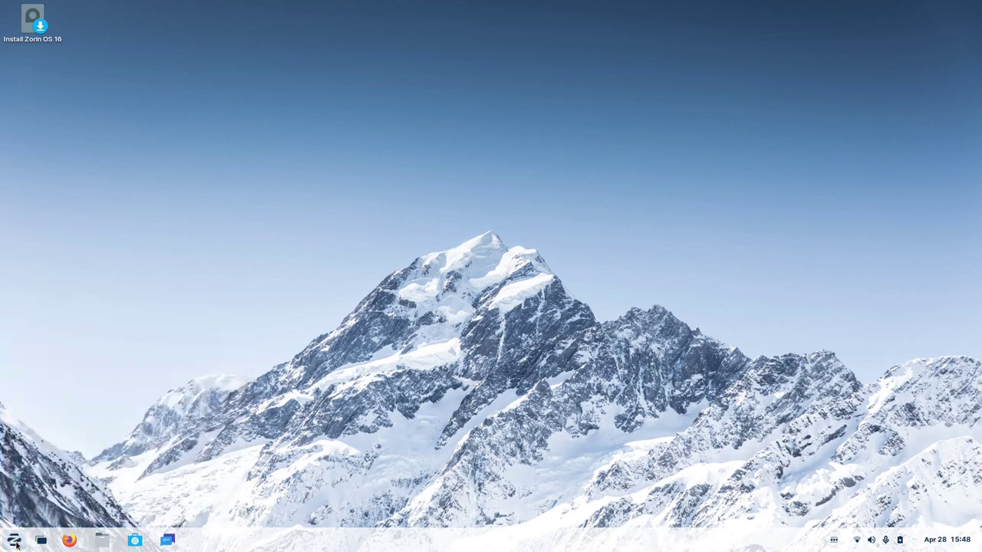
click(42, 541)
click(41, 541)
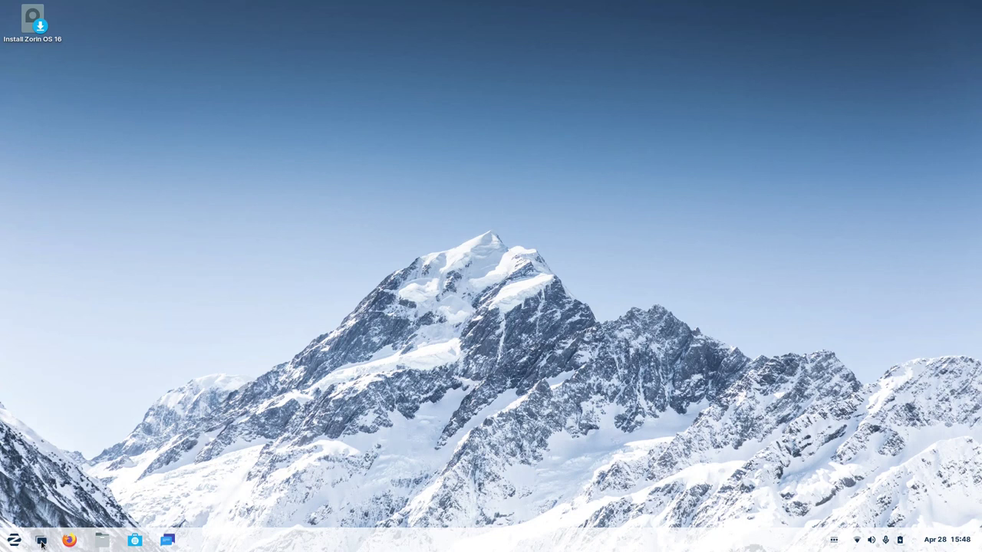
Show the full applications grid listing Calendar, Files, Firefox, GParted and Evolution.
click(42, 540)
click(42, 540)
click(15, 539)
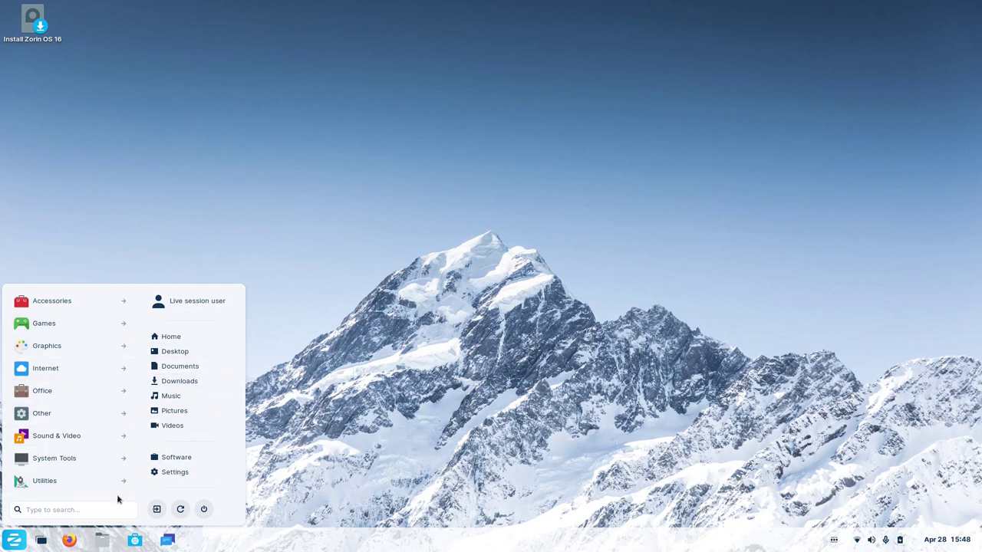
click(11, 546)
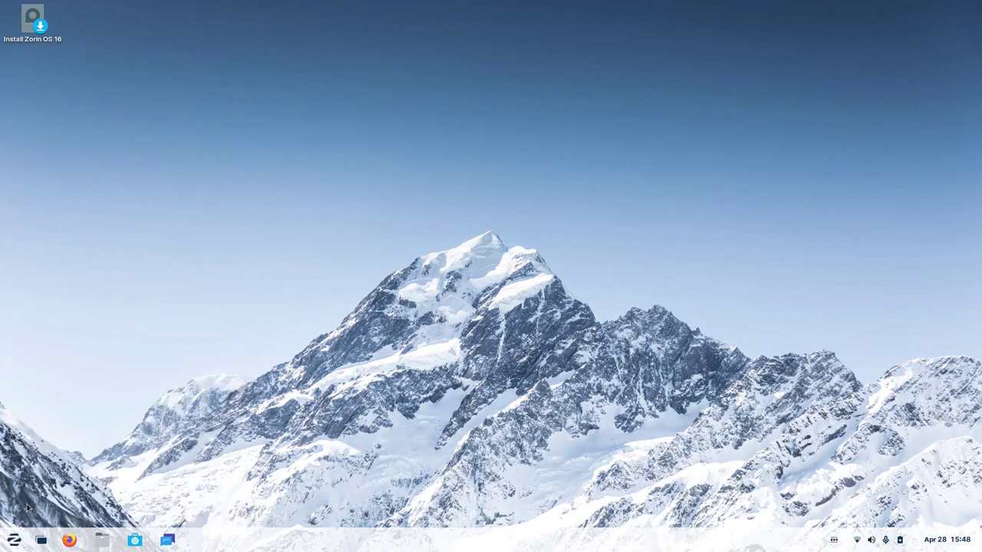
click(17, 546)
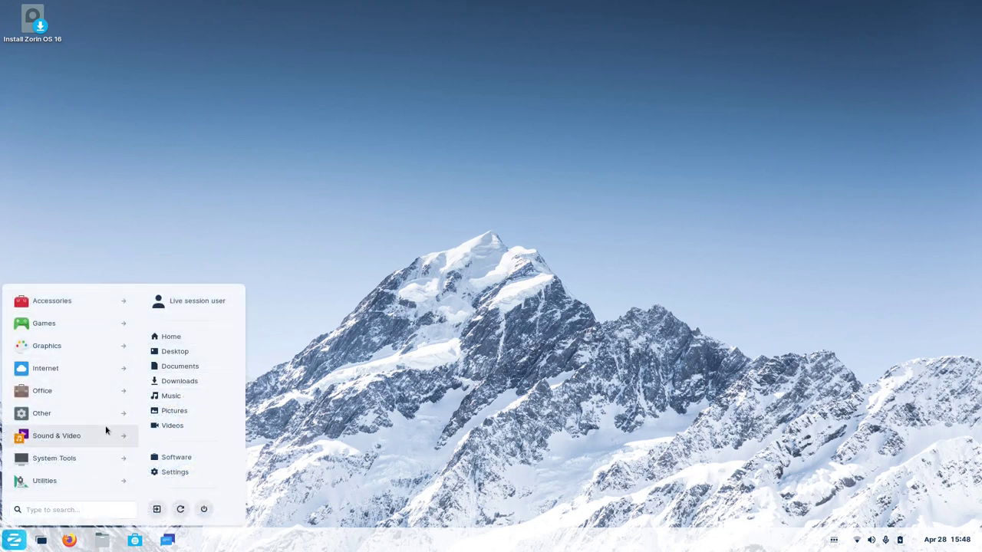
click(42, 540)
click(41, 541)
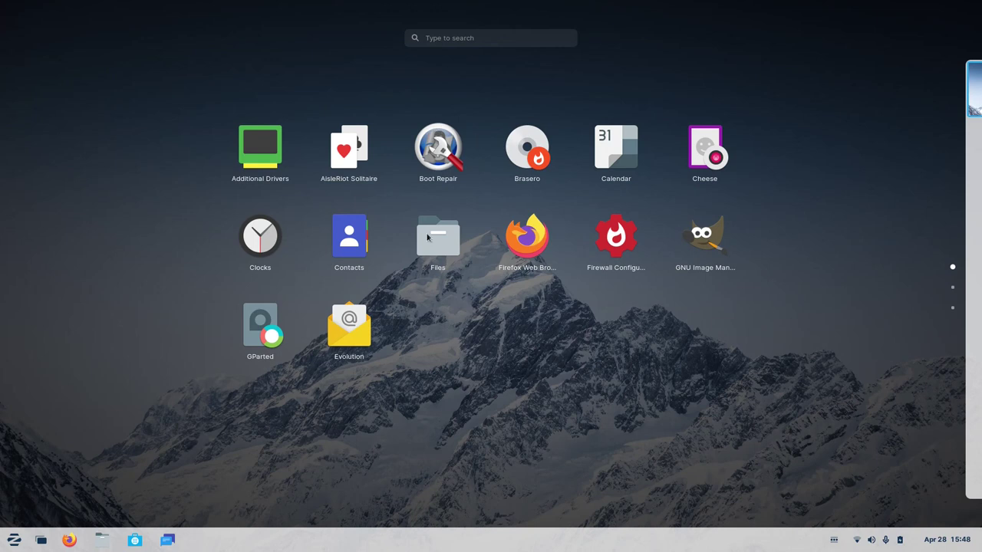
Open Files at the Home folder, browsing the Activities overview along the way.
click(104, 540)
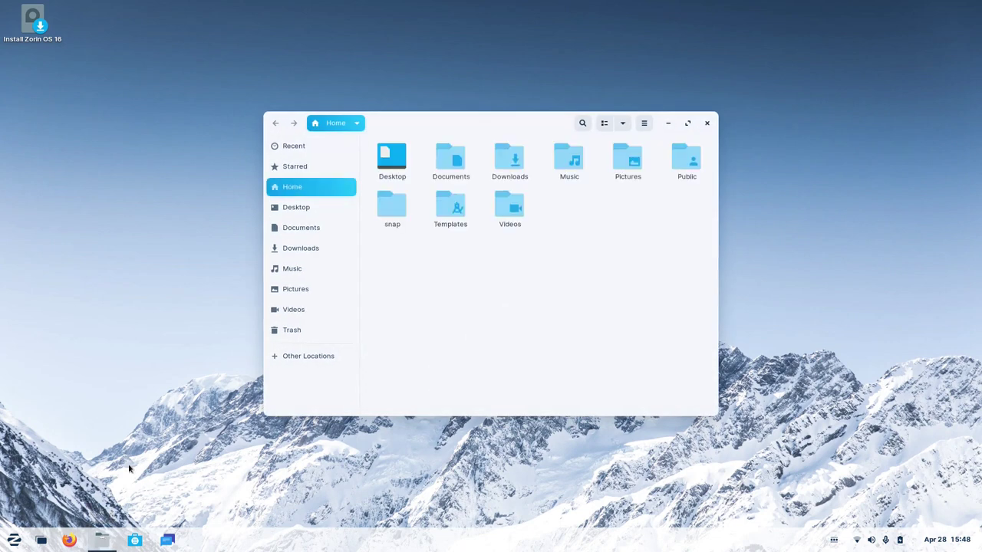
click(41, 541)
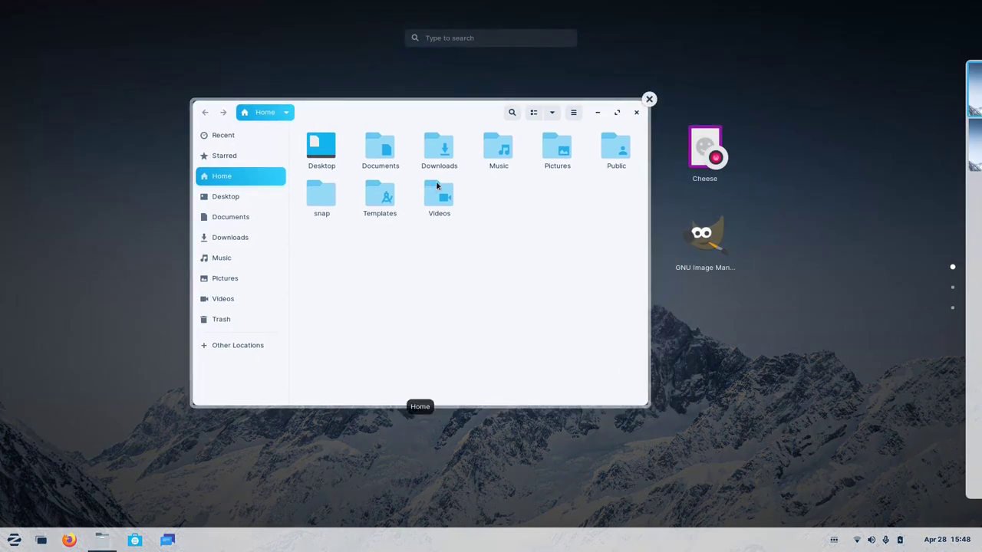
scroll(729, 177, down, 2)
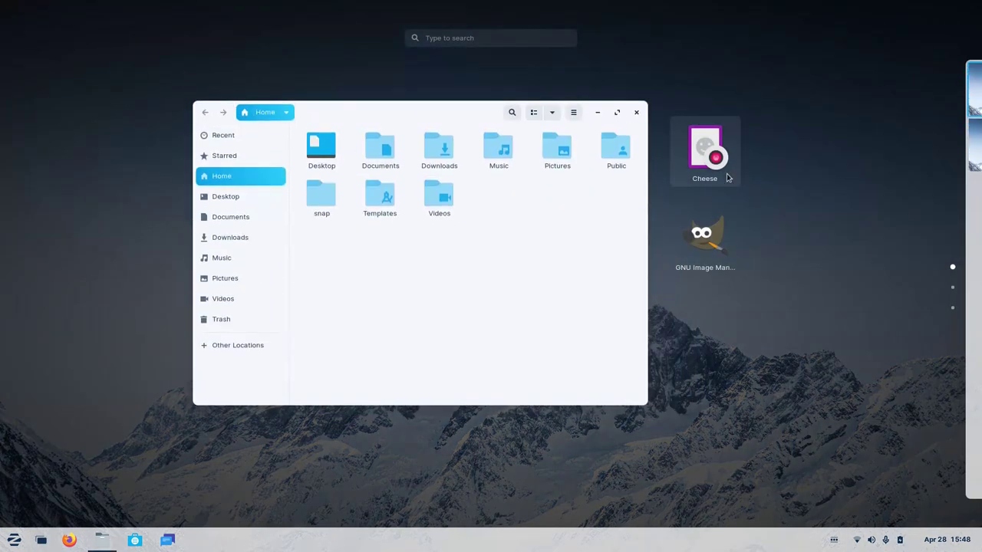
scroll(729, 178, up, 1)
scroll(728, 178, down, 1)
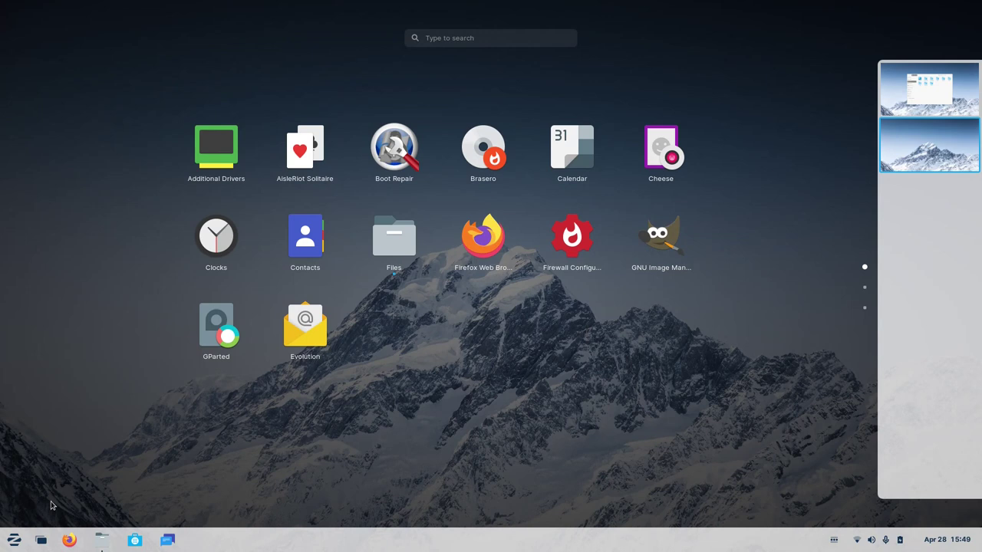
click(40, 540)
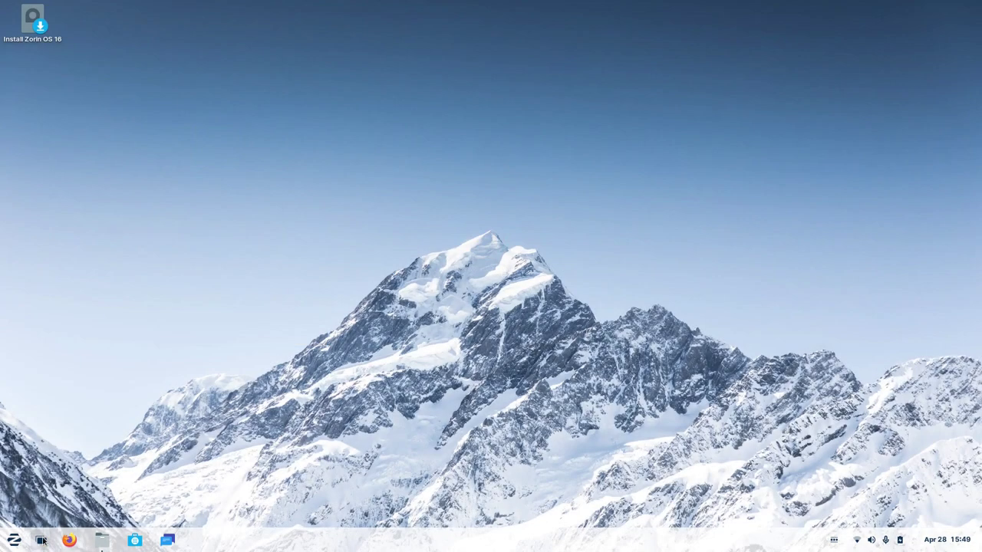
click(41, 540)
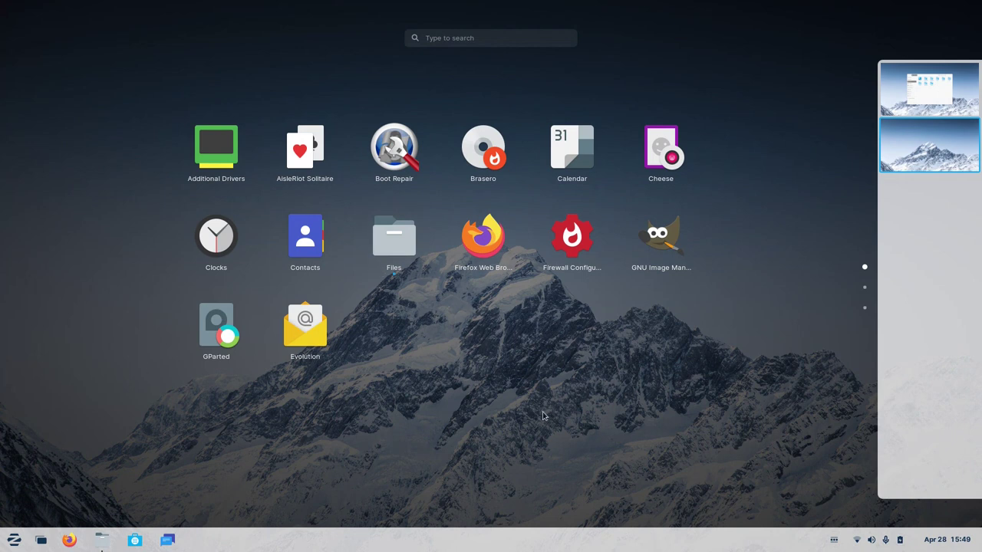
click(386, 243)
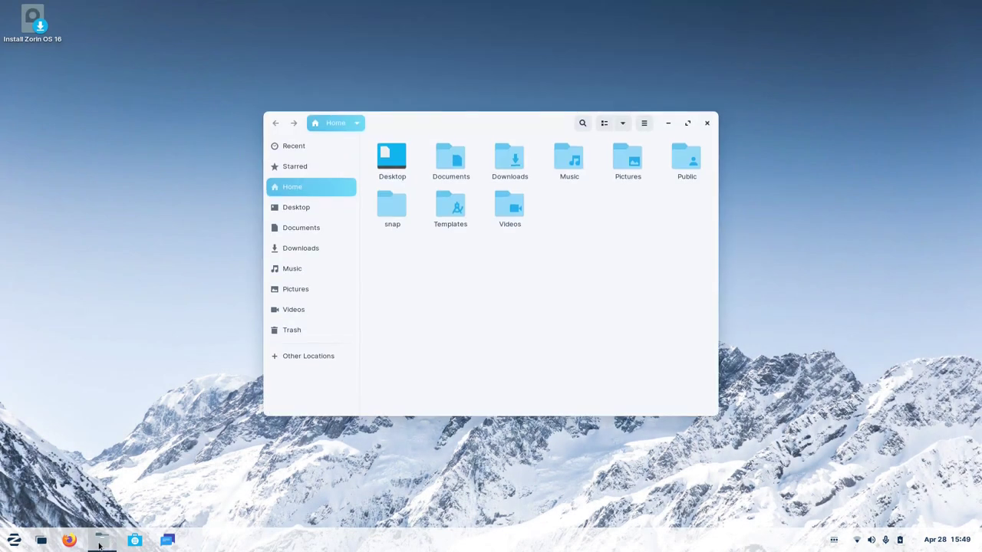
Reposition the Files window and resize it slightly.
drag(457, 141, 413, 159)
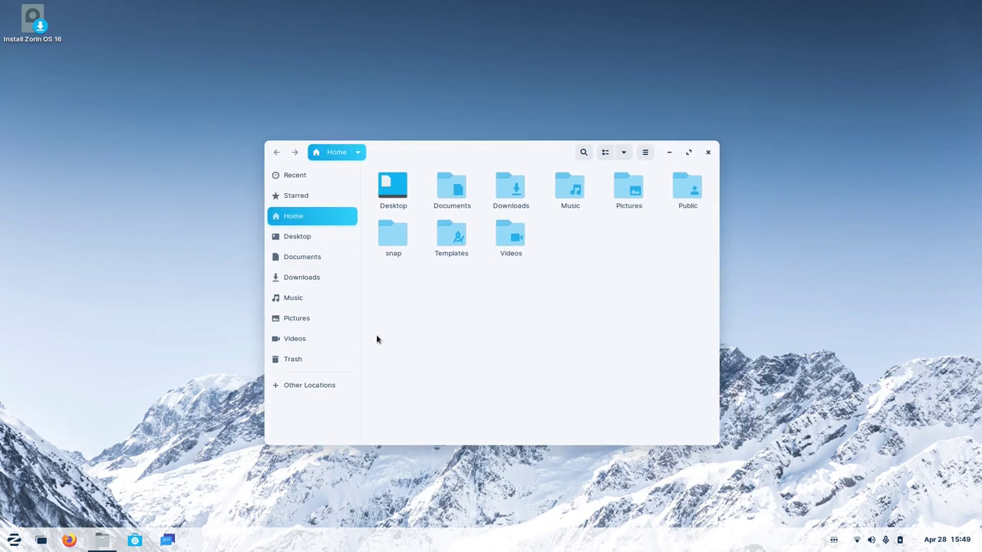
drag(735, 428, 759, 411)
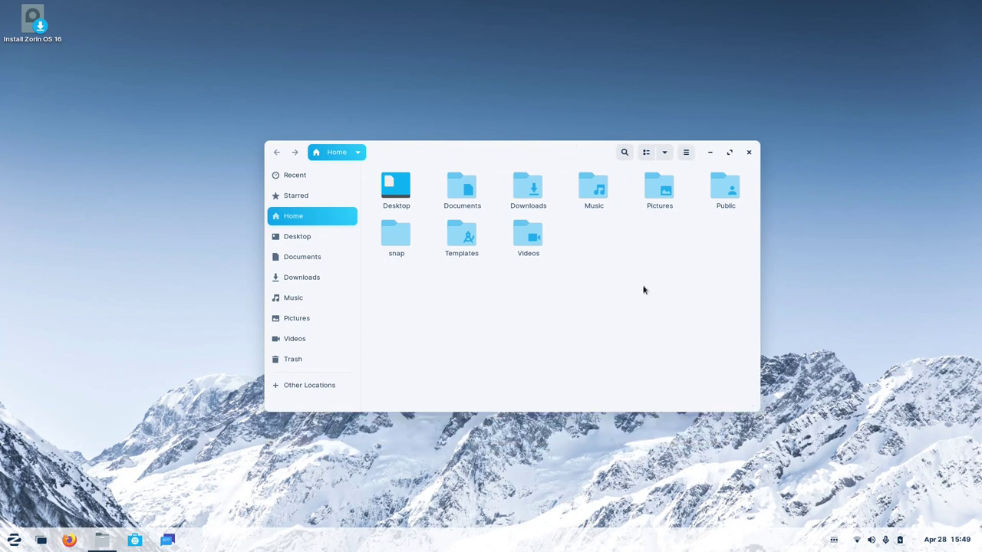
drag(491, 148, 493, 131)
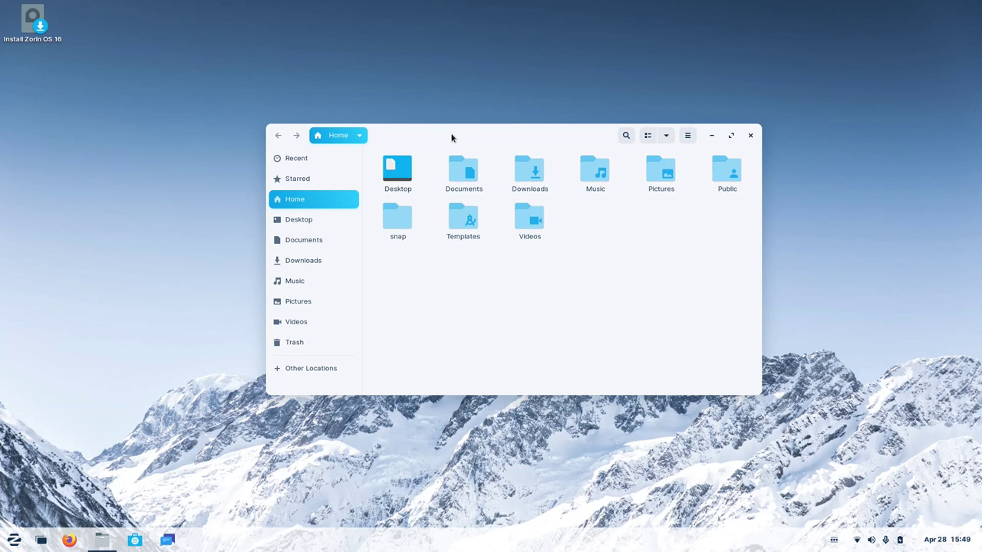
drag(451, 138, 421, 145)
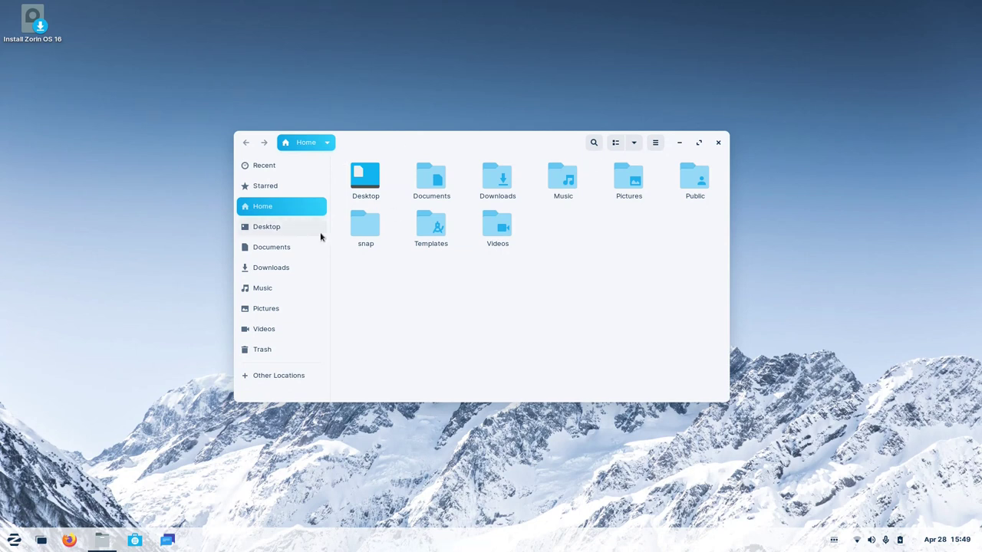
Browse Documents, then show Recent listing test1.mkv and adjust the sidebar width.
click(284, 252)
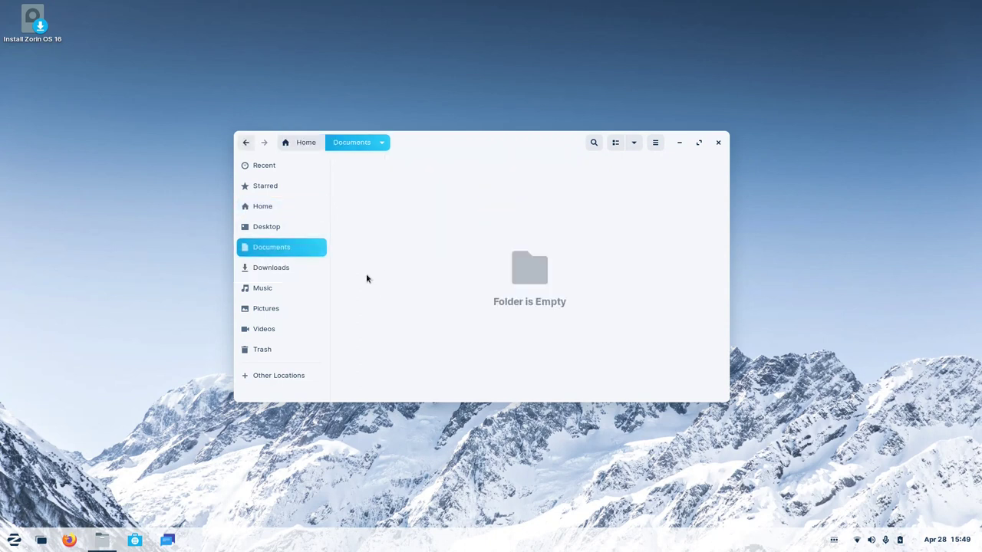
click(281, 168)
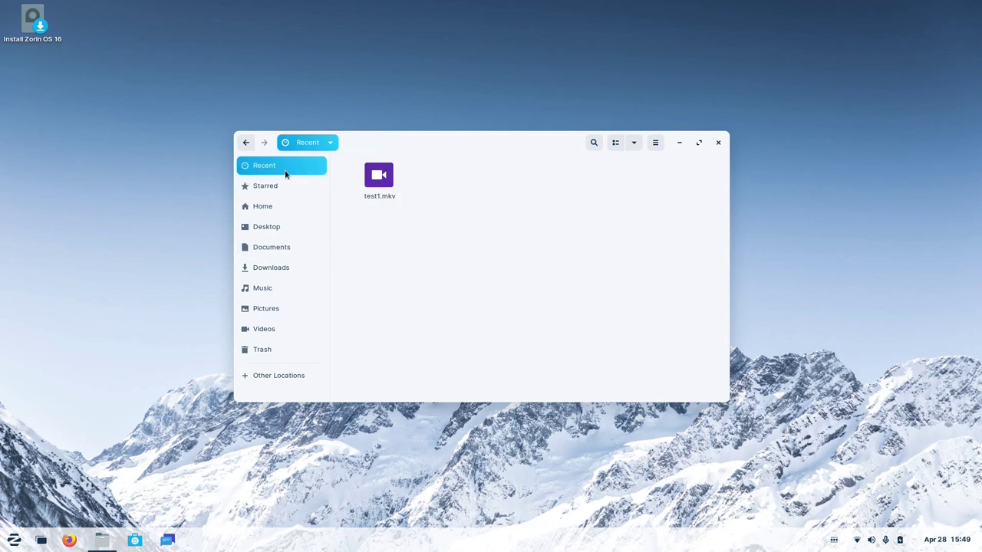
drag(329, 396, 318, 361)
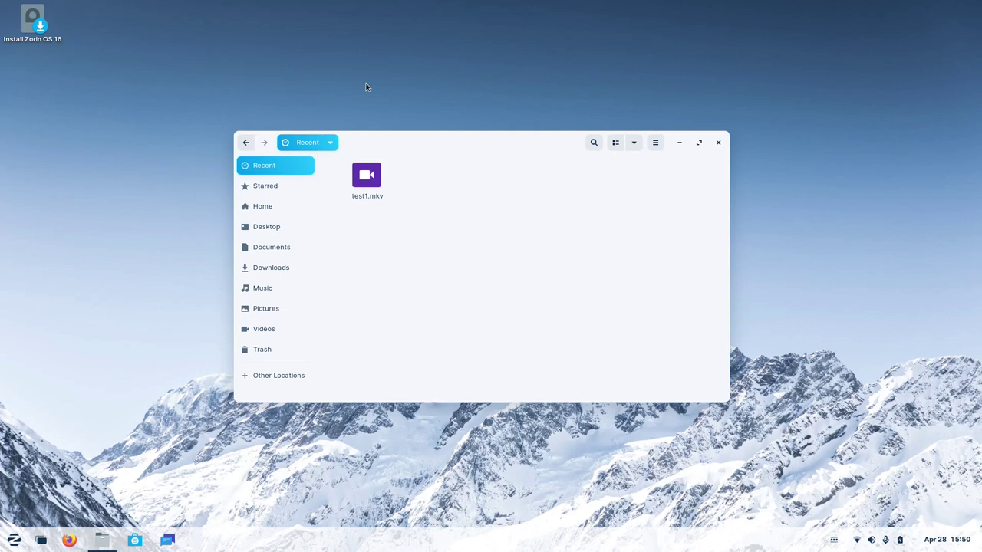
drag(393, 142, 430, 144)
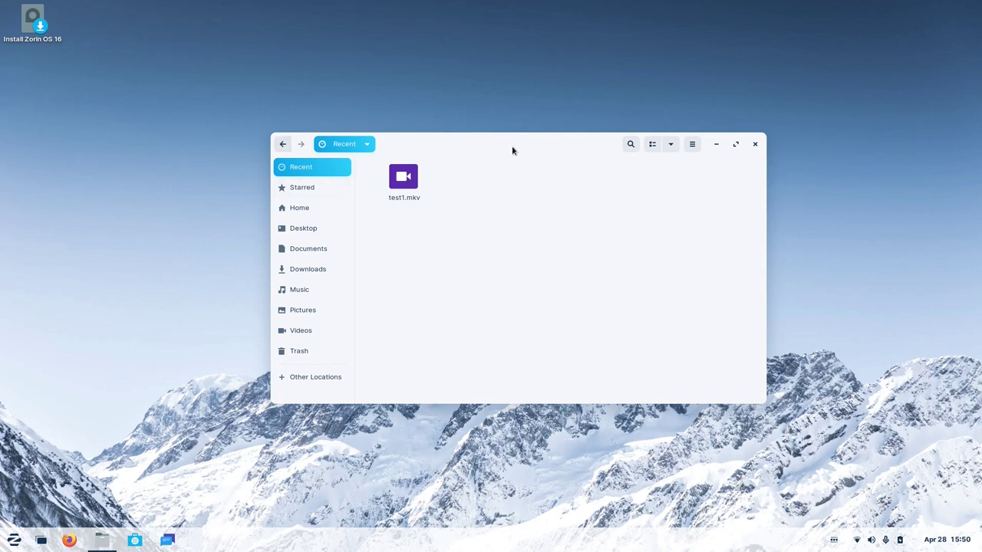
click(10, 541)
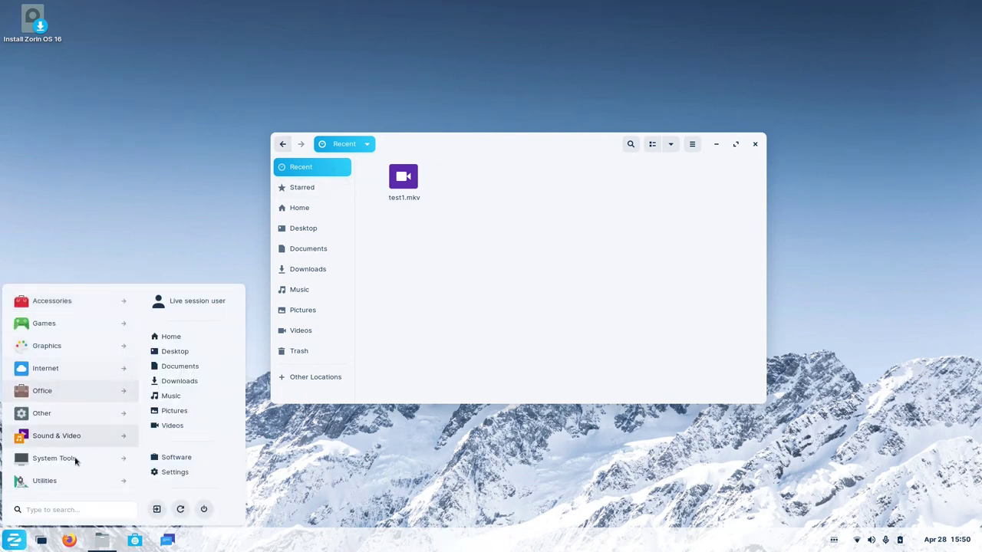
click(10, 543)
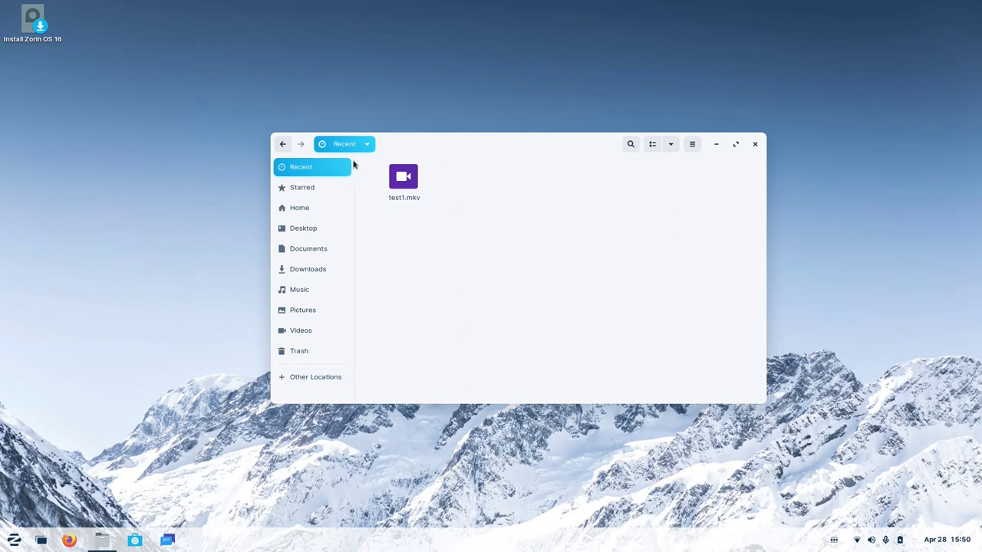
drag(355, 160, 319, 178)
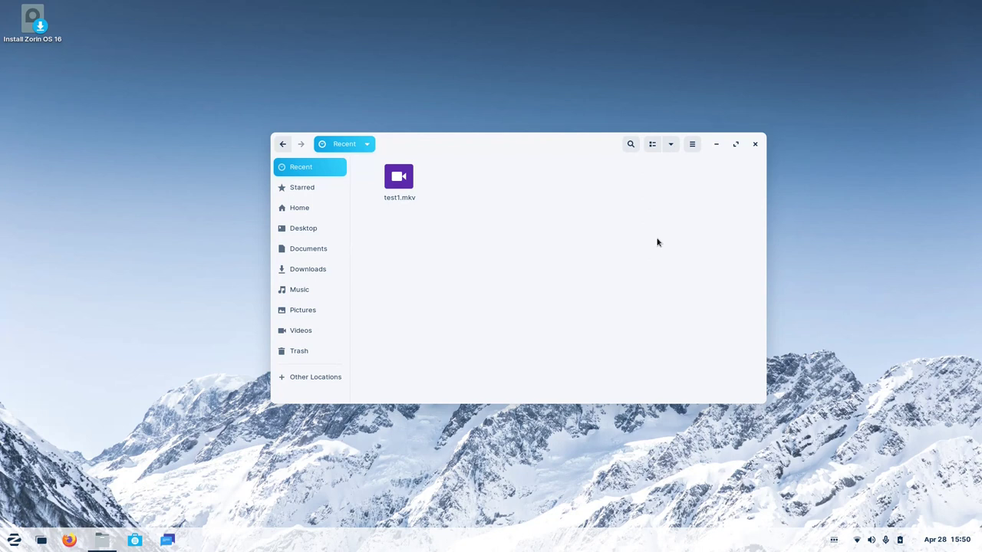
Close Files and launch Settings, moving its window up-left and enlarging it.
click(755, 144)
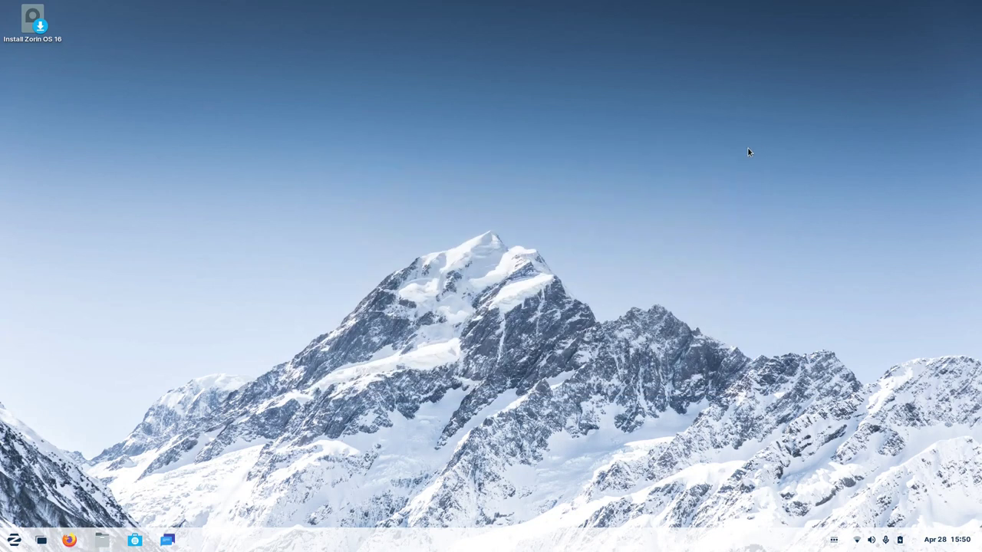
click(14, 543)
click(14, 543)
click(15, 542)
key(super)
key(super)
key(super)
key(super)
key(super)
key(super)
key(super)
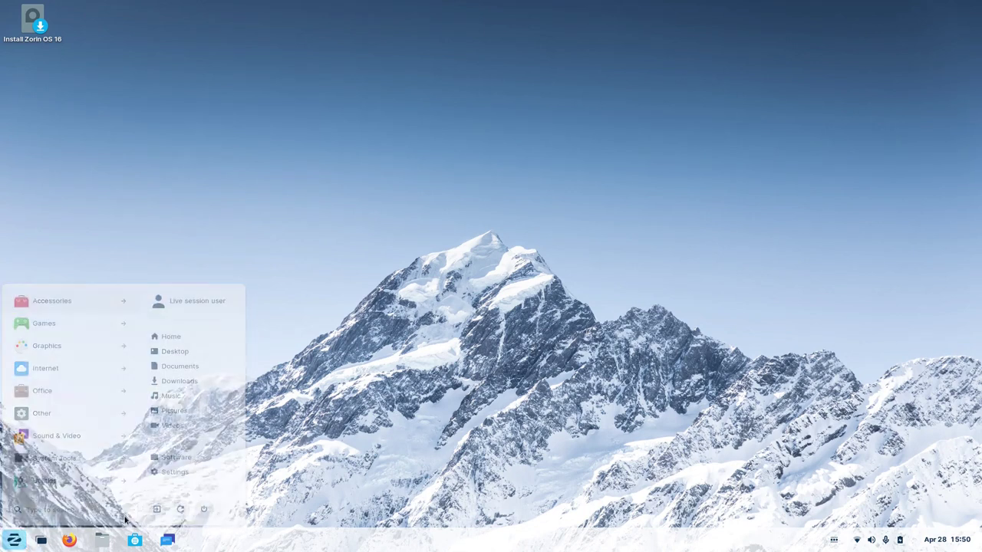
key(super)
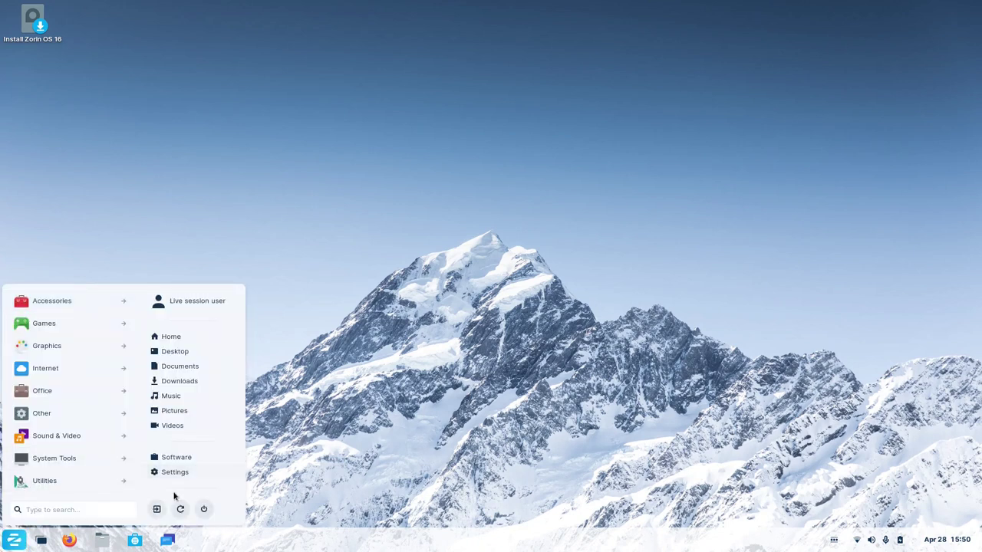
click(173, 471)
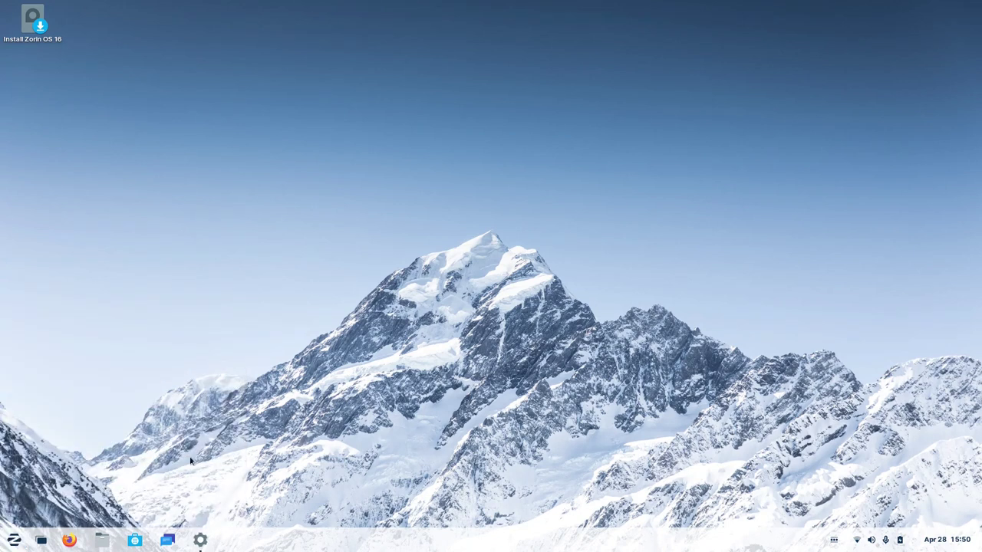
drag(484, 100, 429, 63)
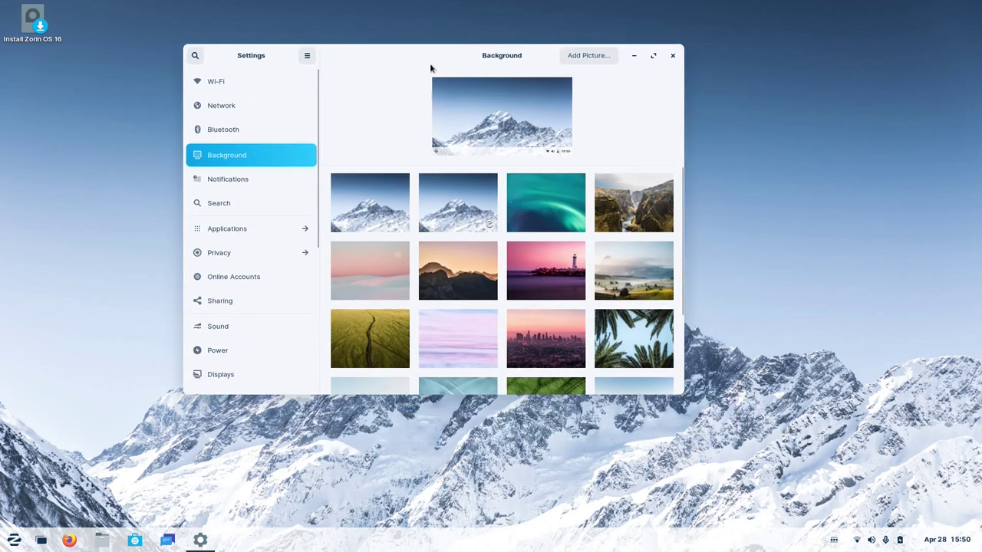
drag(678, 392, 832, 503)
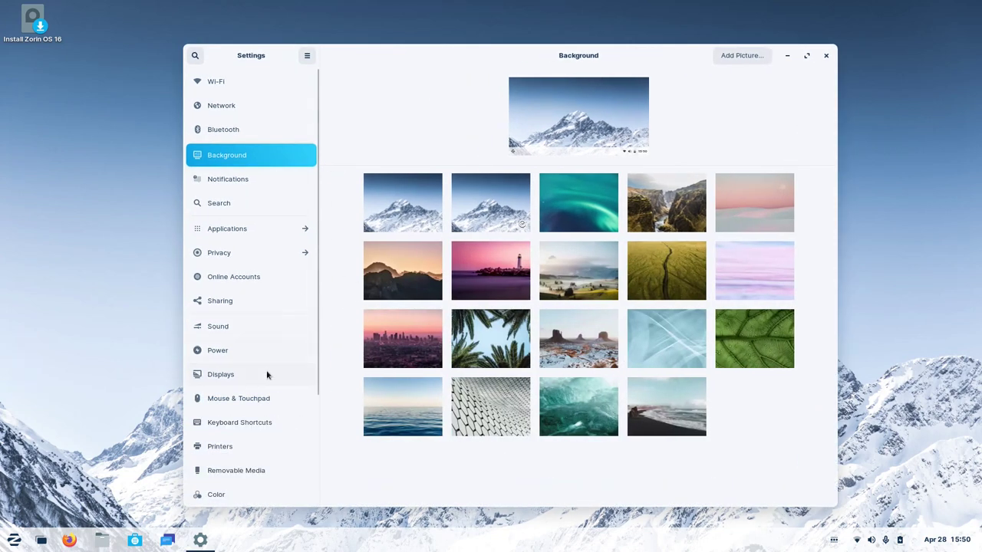
Look at the per-application settings page, then return to the main settings list.
scroll(266, 373, down, 5)
scroll(268, 373, up, 5)
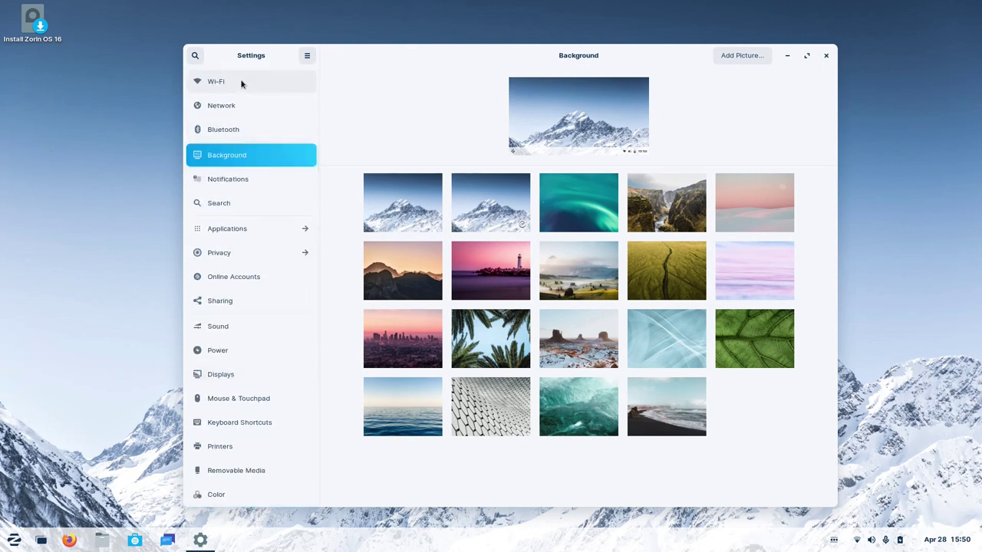
click(248, 230)
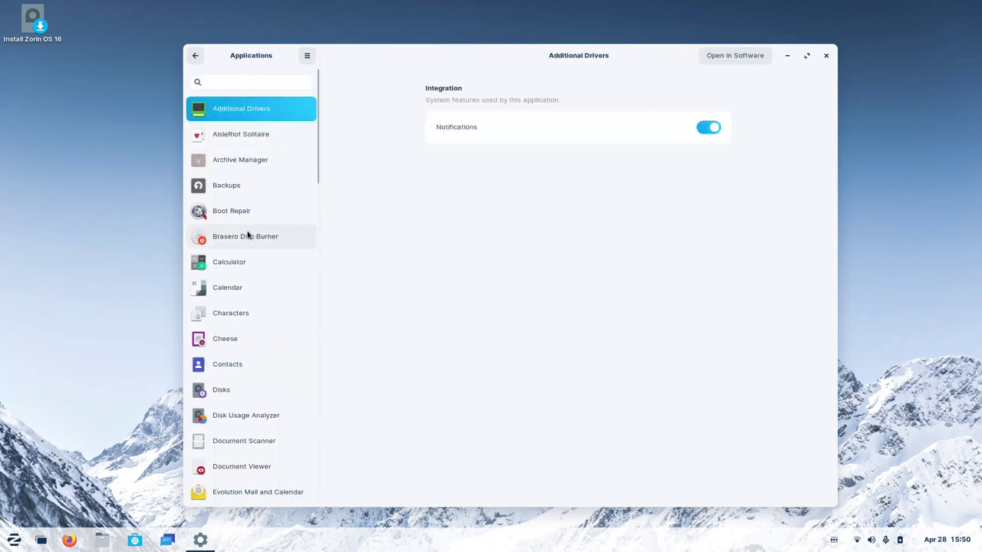
scroll(278, 169, down, 10)
click(195, 55)
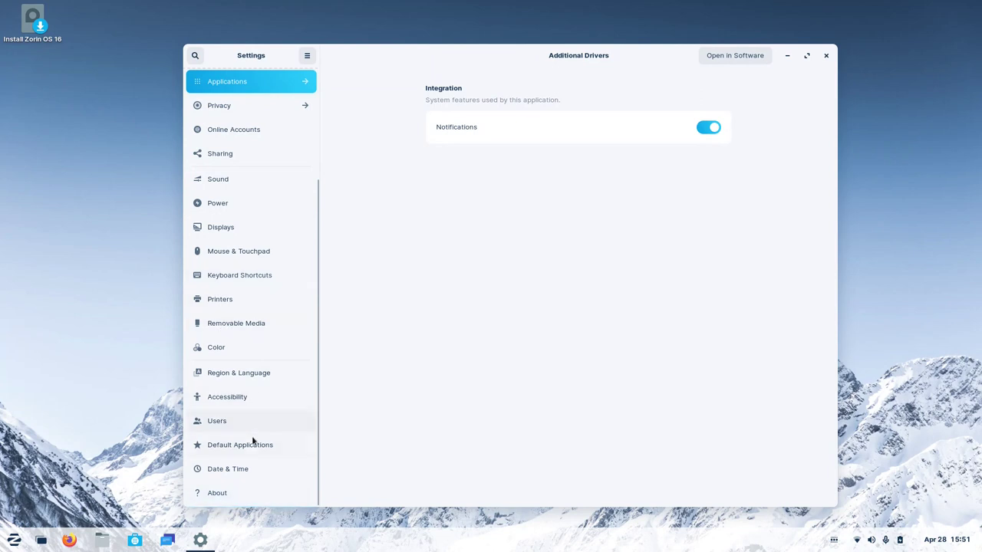
Browse the Color, Notifications and Background pages, then close Settings.
click(238, 349)
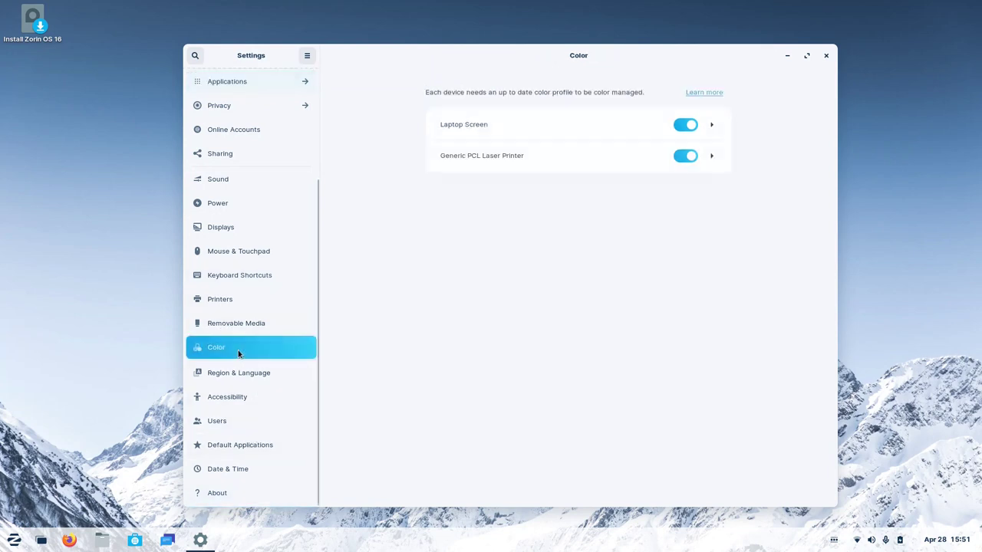
scroll(238, 350, up, 4)
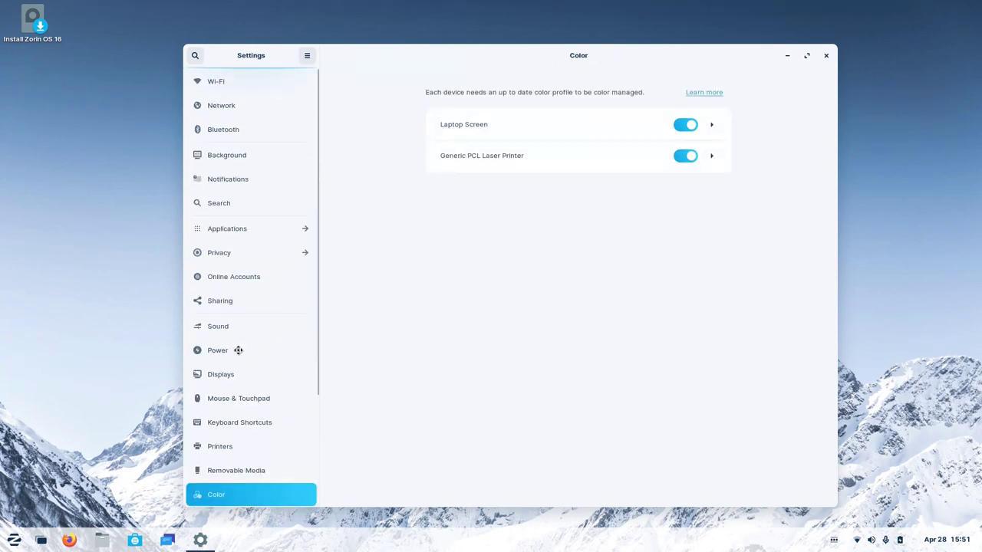
click(259, 165)
click(257, 177)
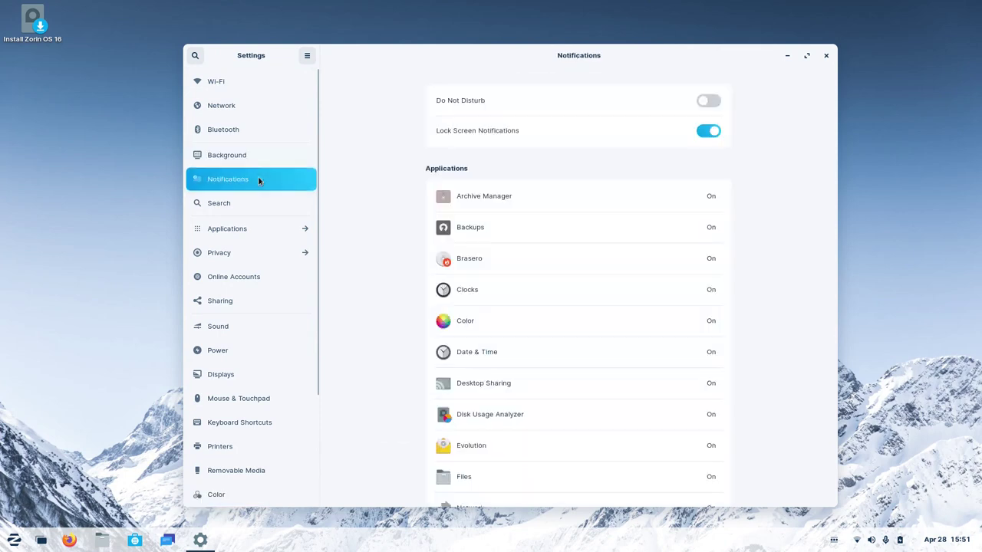
click(259, 158)
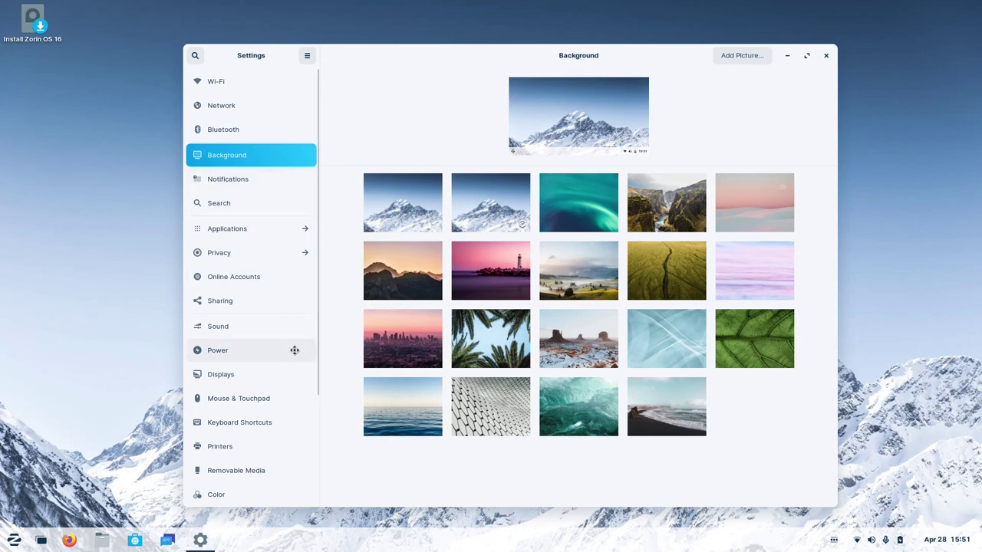
scroll(293, 349, down, 3)
scroll(294, 349, up, 3)
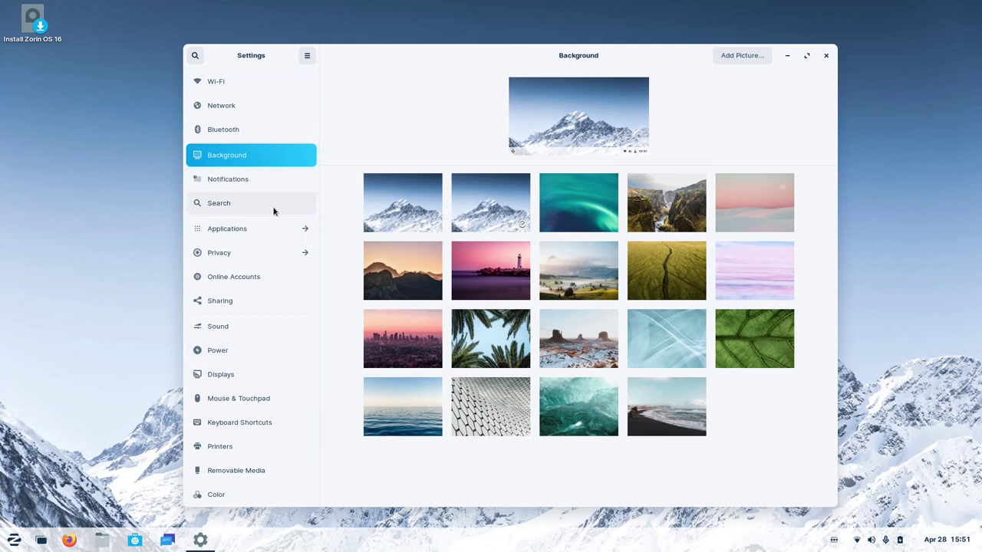
scroll(274, 212, down, 5)
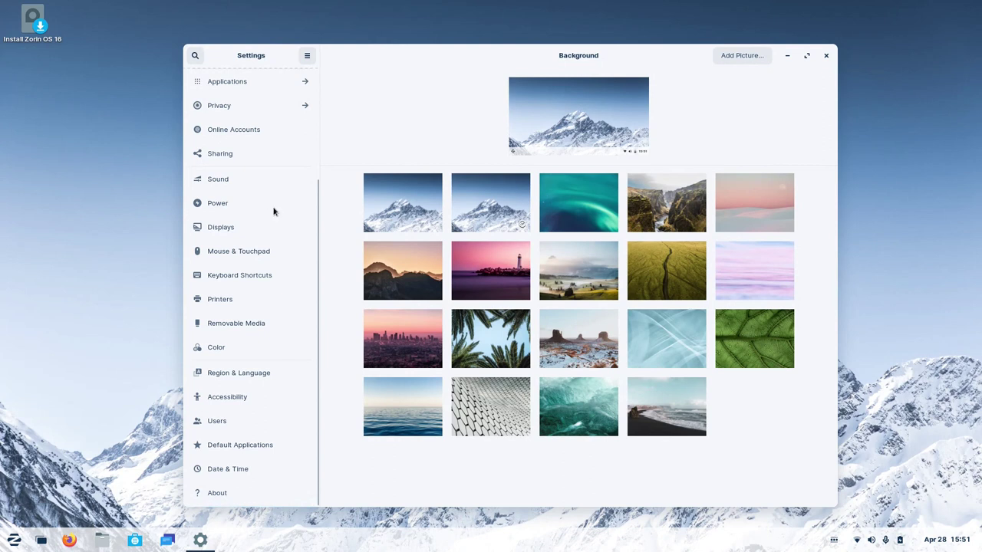
scroll(274, 211, up, 5)
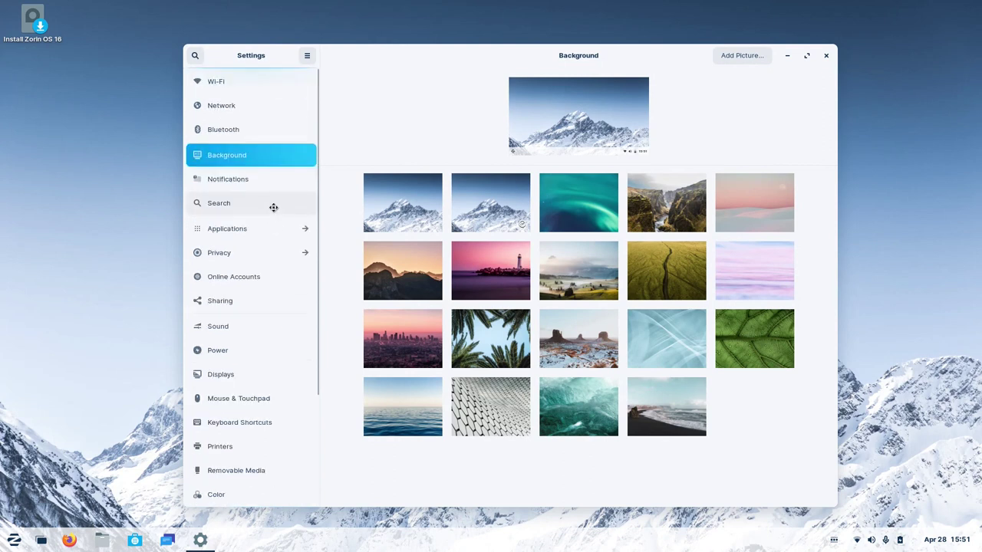
click(826, 55)
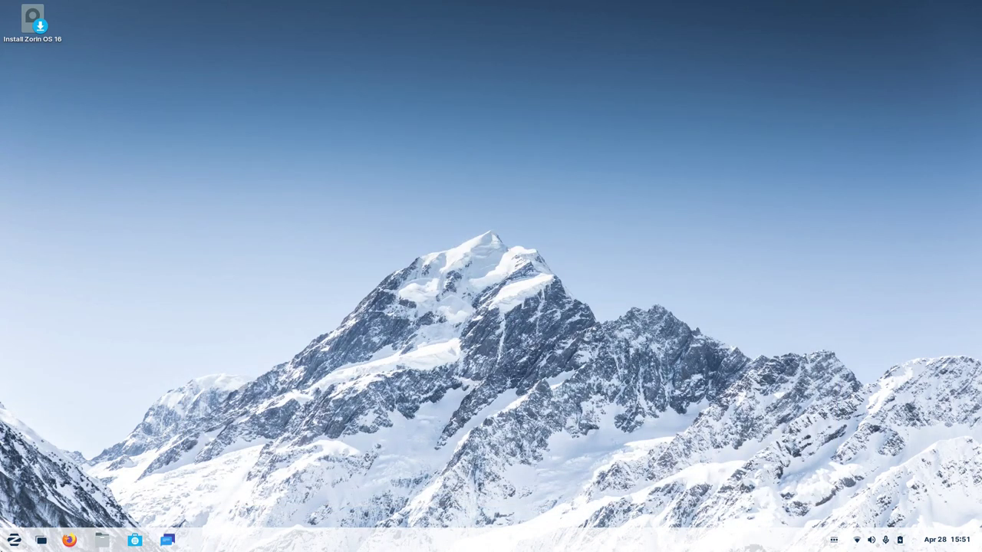
Bring up the start menu with the Super key.
key(super)
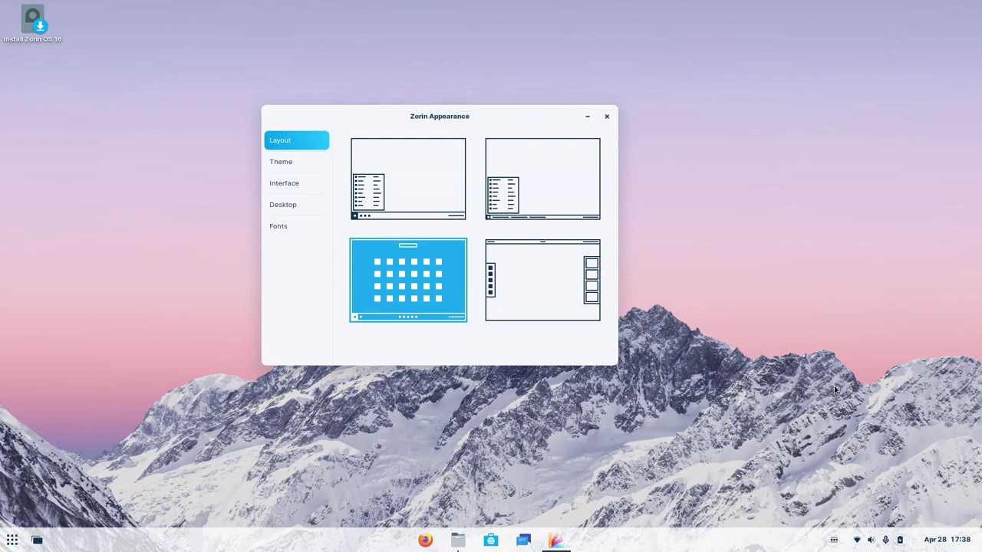
Centre the Zorin Appearance window and select the Windows-style bottom-taskbar layout.
key(super)
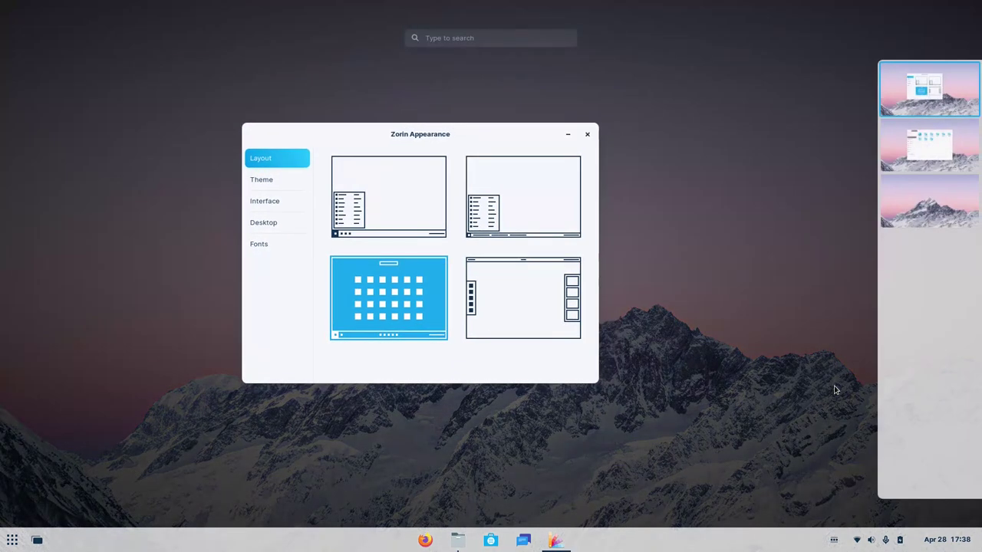
key(super)
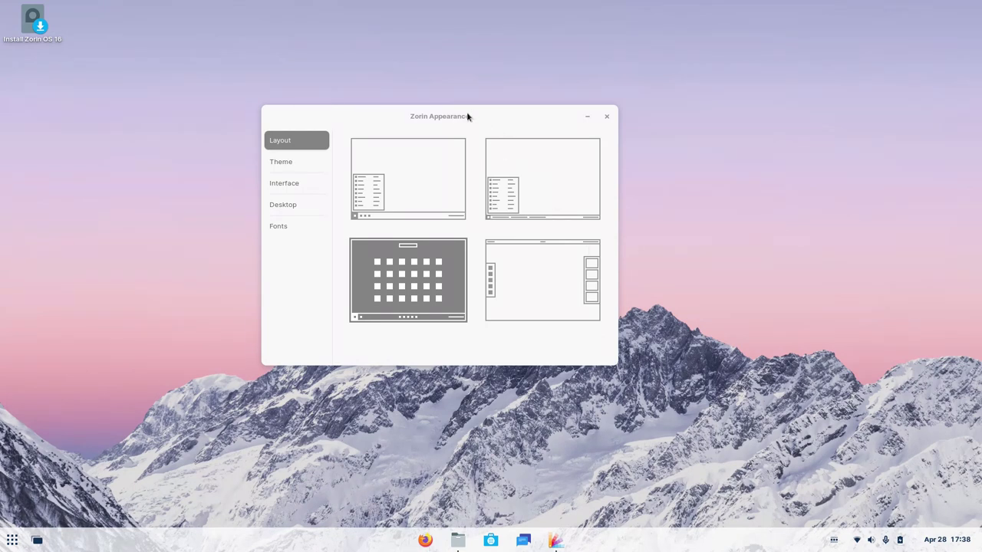
drag(427, 118, 496, 146)
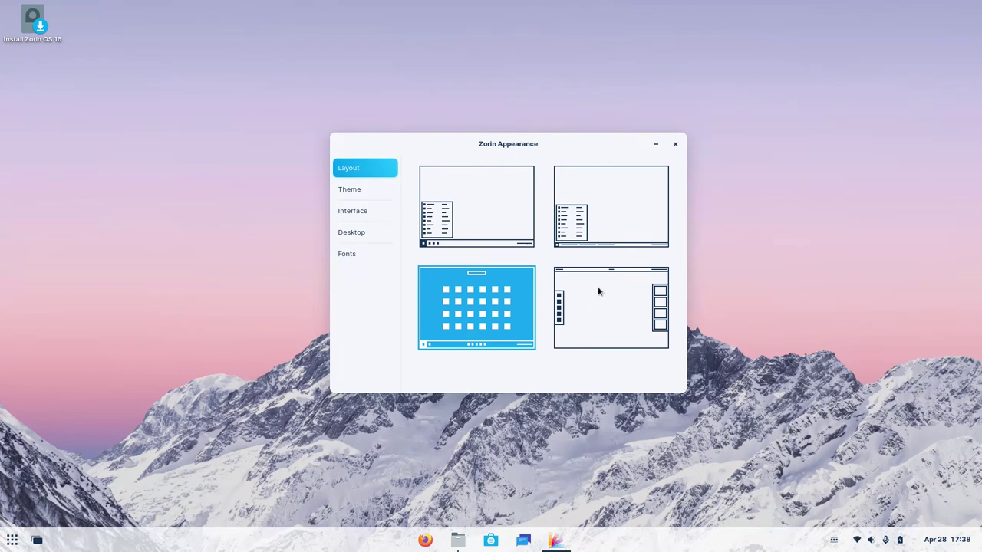
click(566, 222)
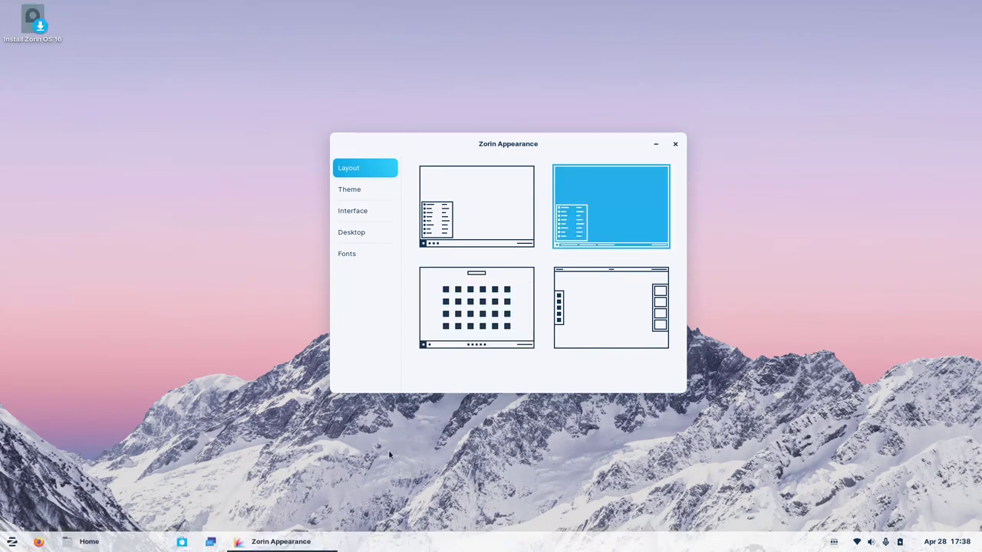
Check the Windows-style taskbar's start menu, calendar and system status menu.
mouse_move(102, 542)
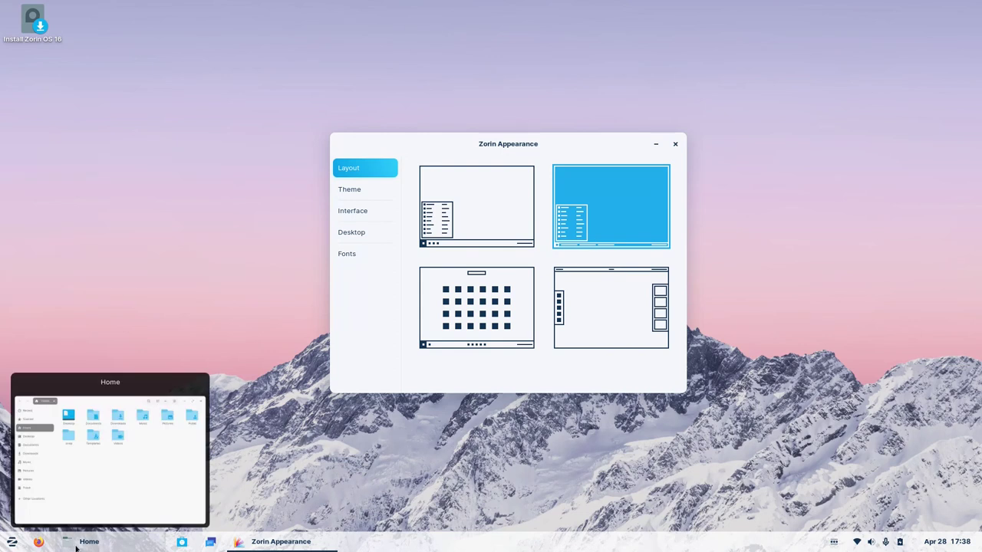
mouse_move(282, 549)
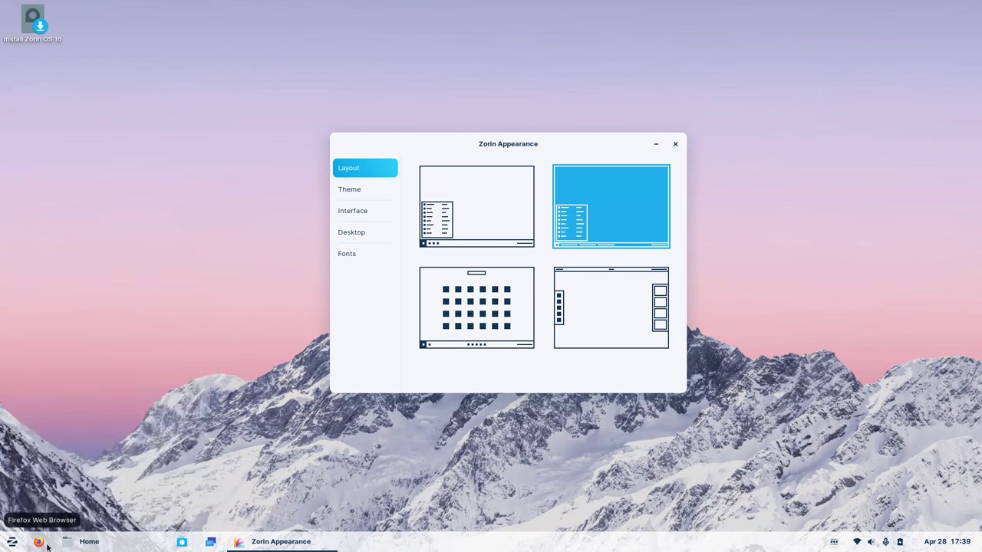
mouse_move(68, 546)
mouse_move(126, 543)
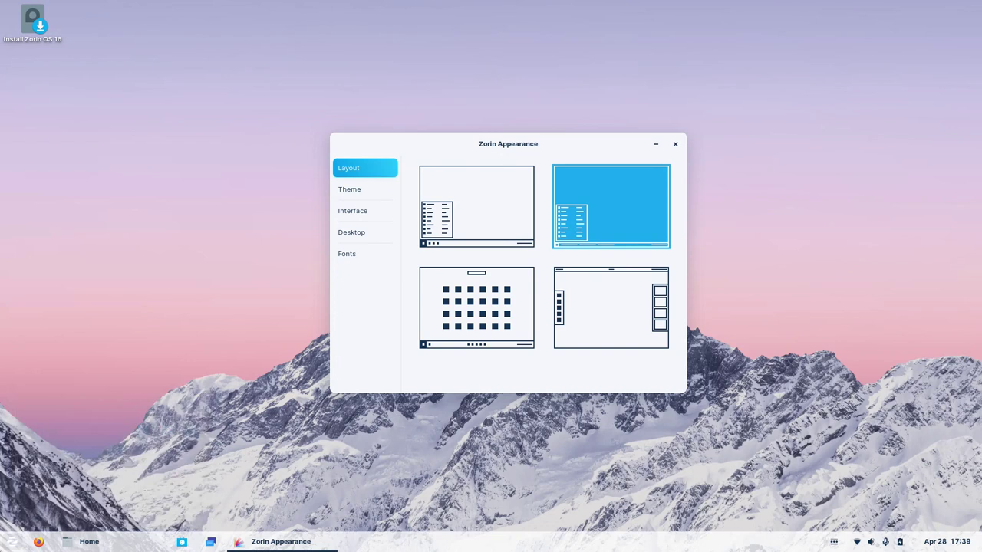
click(11, 541)
click(946, 541)
click(946, 542)
click(878, 542)
click(805, 491)
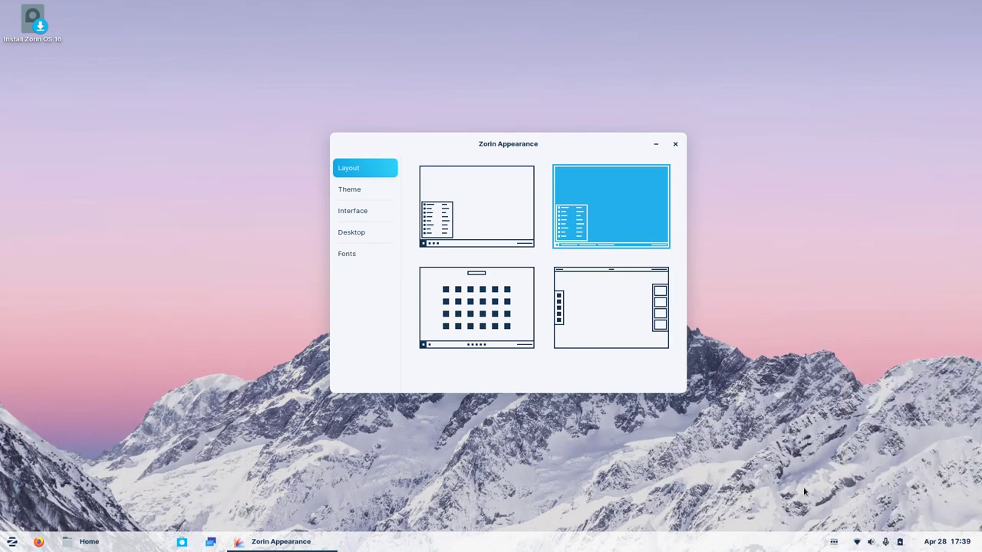
Try the centred-taskbar layout's overview and app grid, then switch to the top bar and dock layout.
click(502, 339)
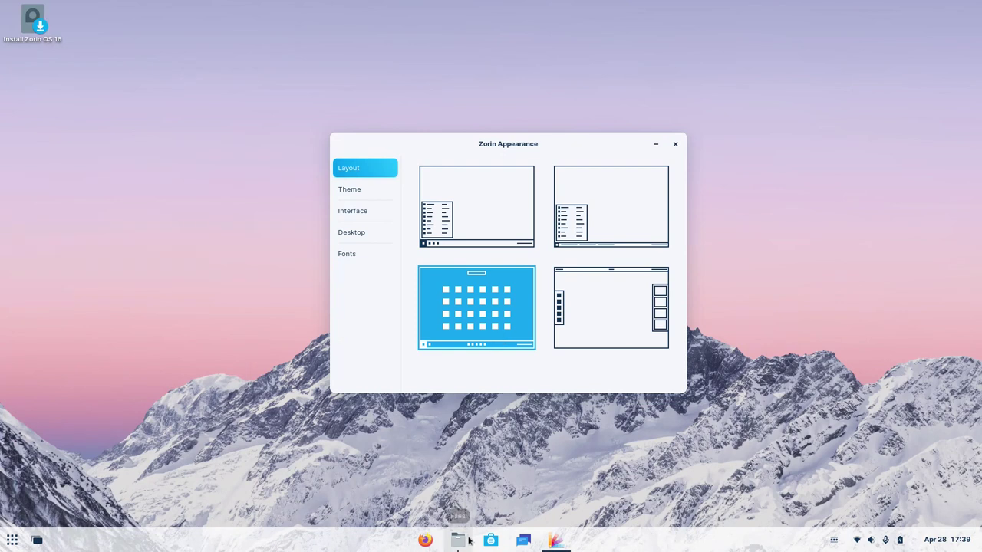
click(37, 540)
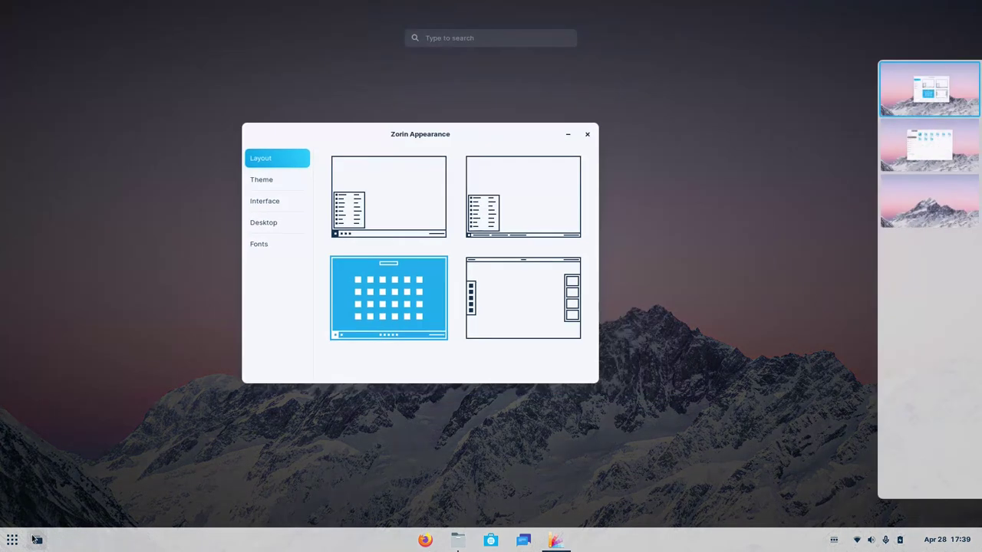
click(37, 540)
click(13, 540)
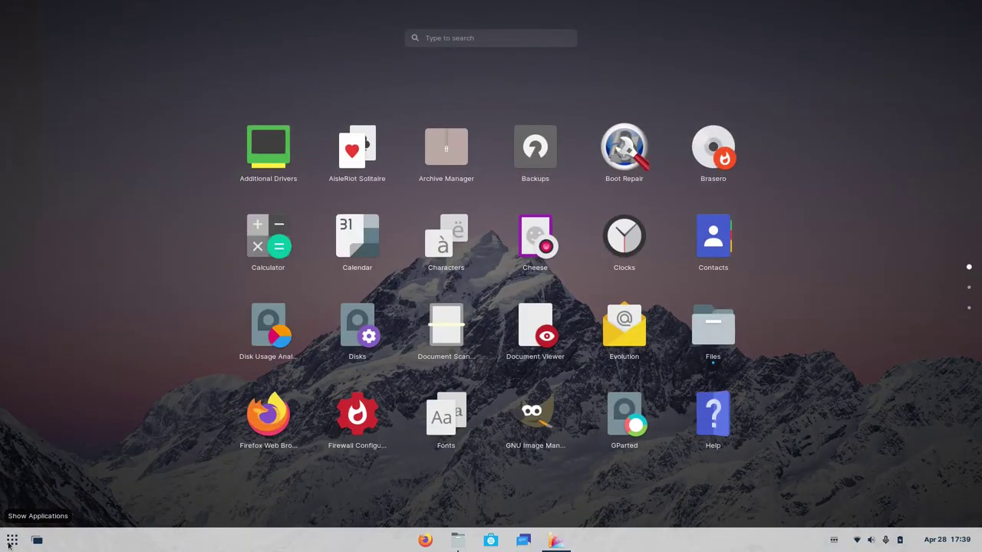
click(9, 543)
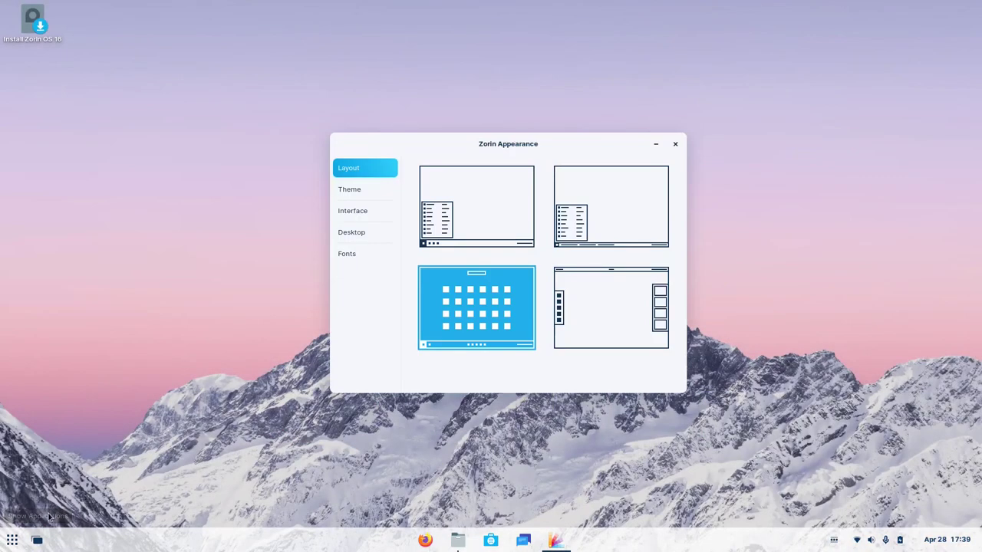
click(12, 541)
click(11, 541)
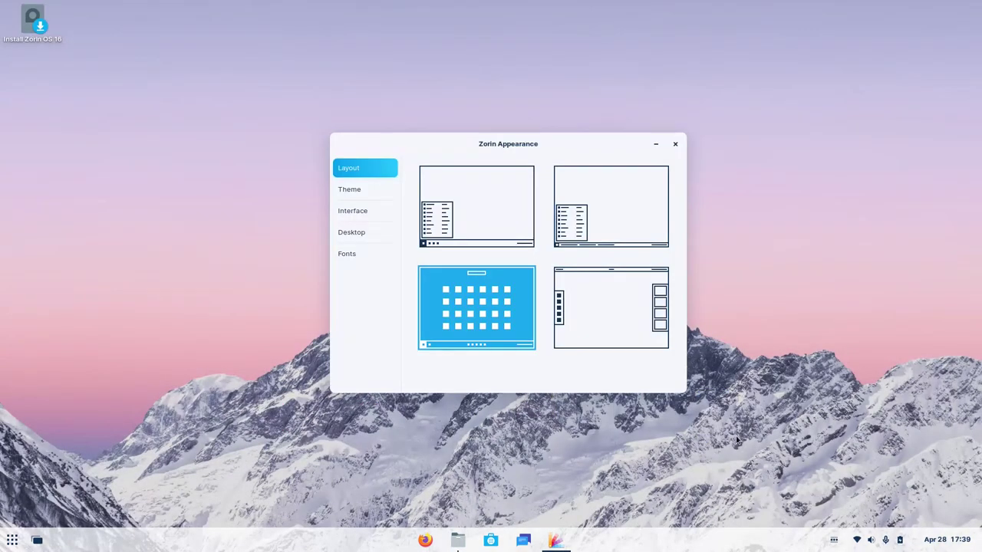
click(616, 316)
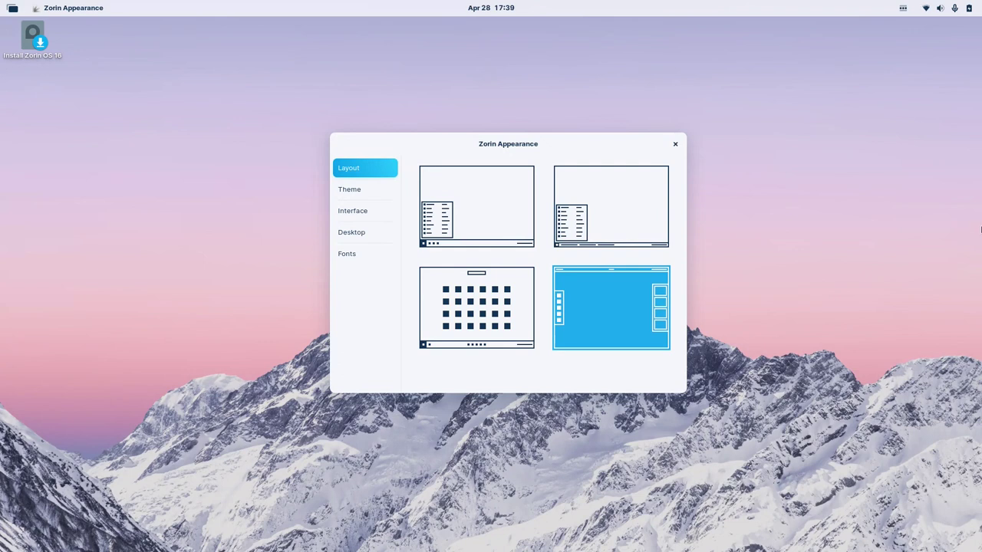
Check the new top bar's overview, status menu, calendar and app menu, then show the Theme page.
key(super)
key(super)
click(941, 8)
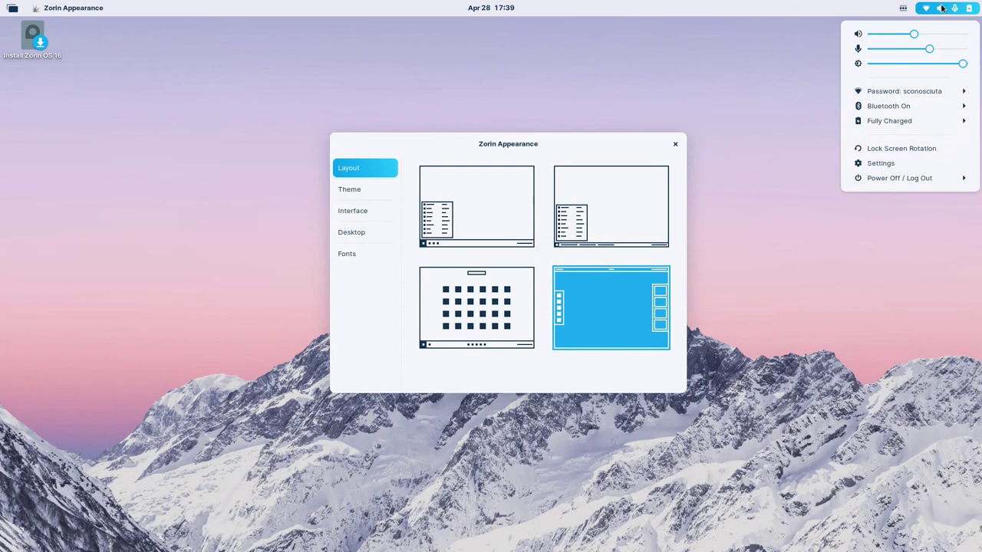
click(942, 9)
click(495, 8)
click(494, 7)
click(65, 7)
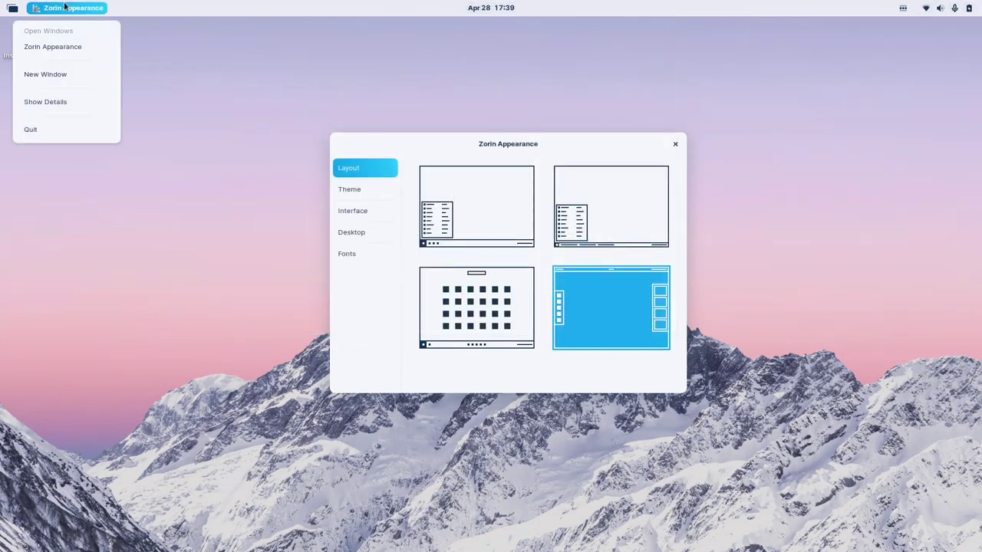
click(12, 9)
click(11, 11)
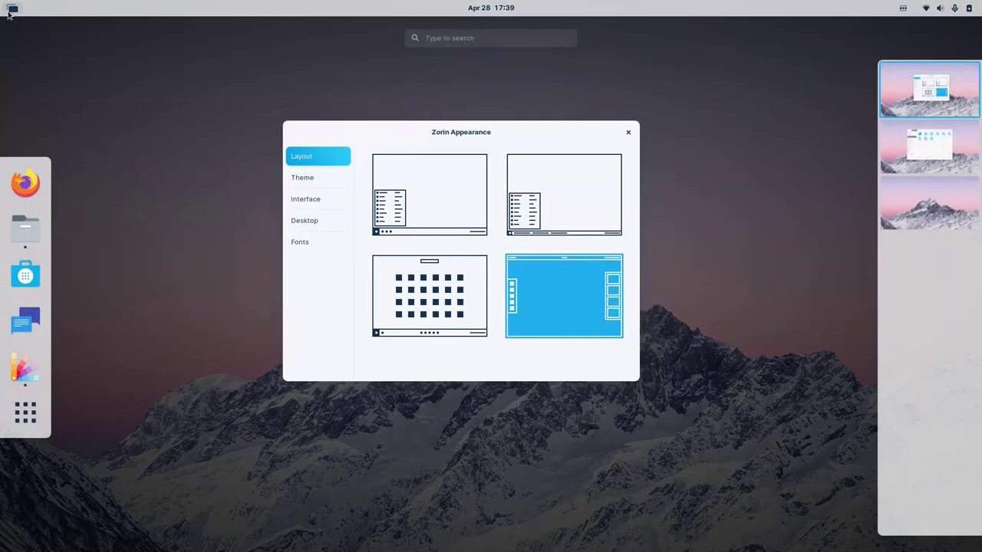
click(11, 11)
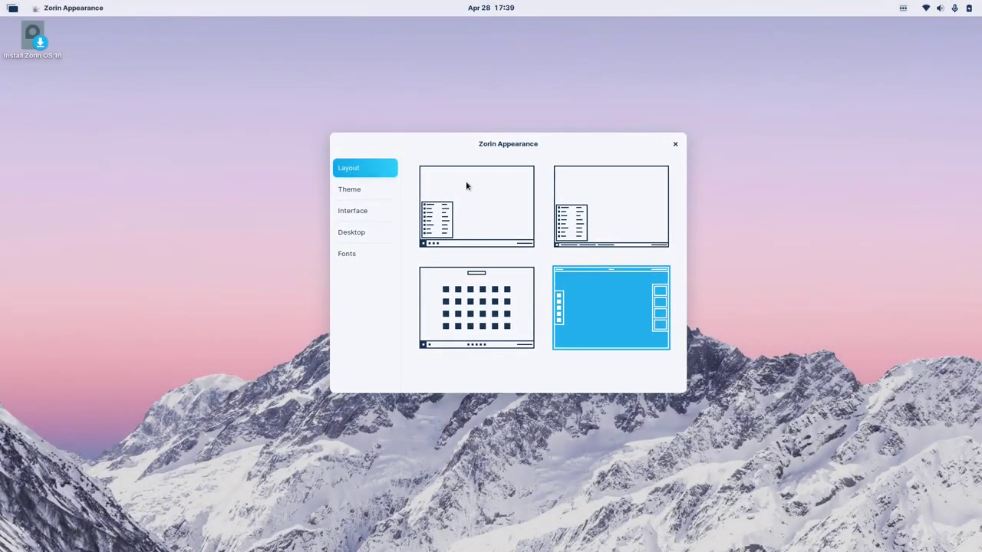
click(360, 191)
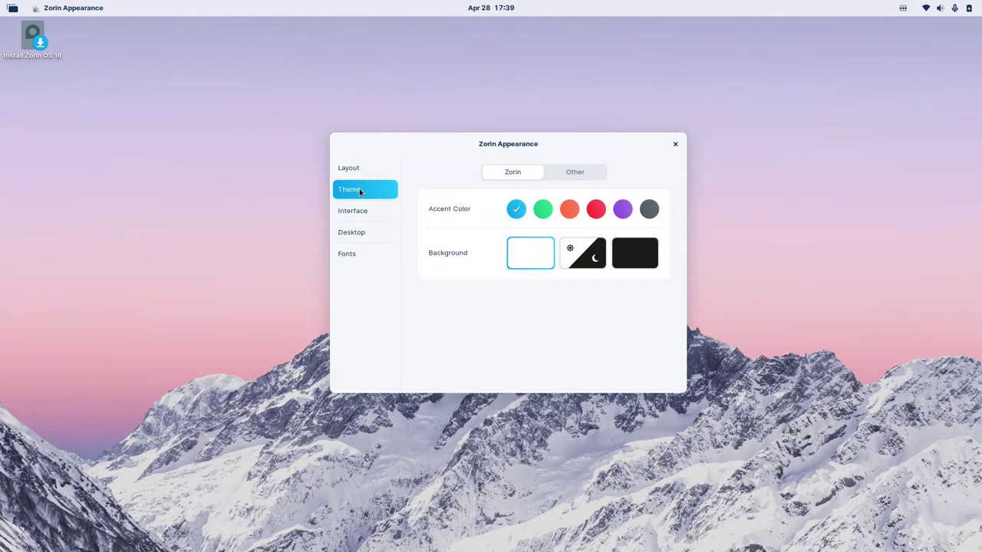
Pick the green accent swatch and check the result in the system menu, Wi-Fi options and clock.
click(543, 209)
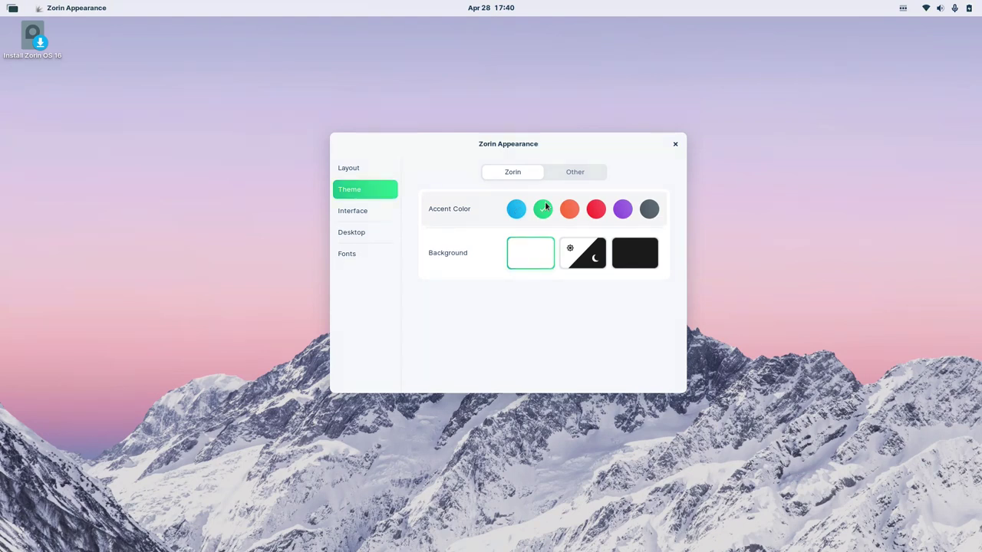
click(940, 8)
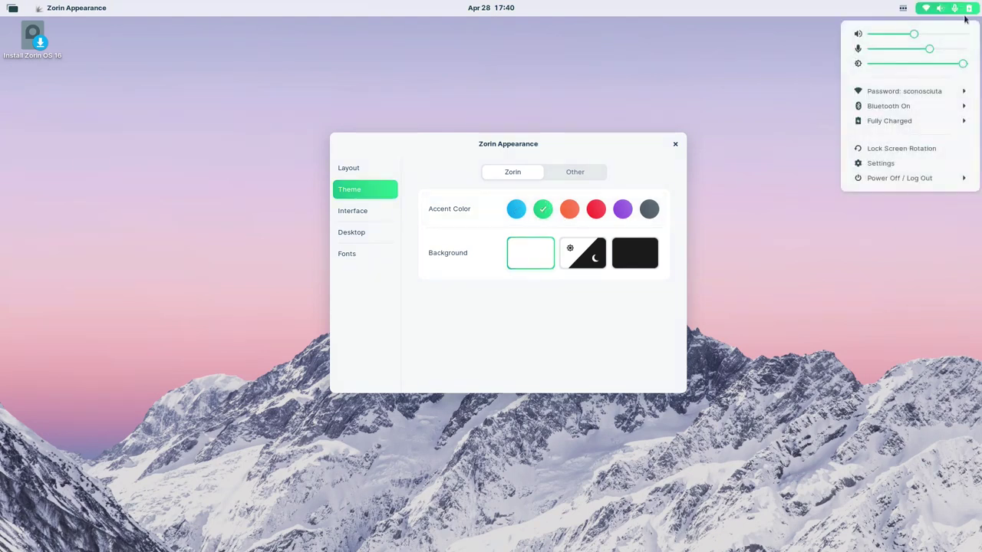
click(894, 94)
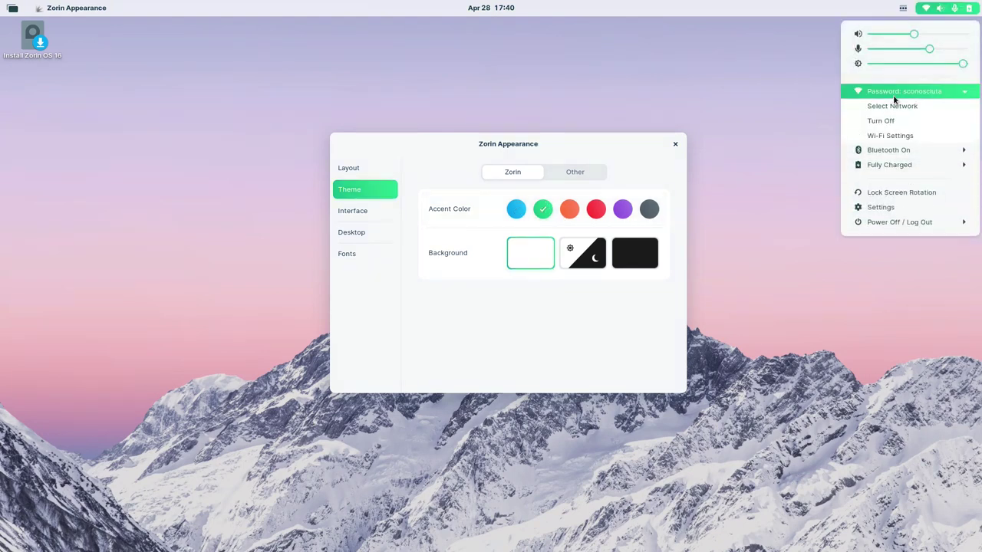
click(903, 8)
click(497, 15)
Select April 15 in the clock's calendar panel, then close the panel.
click(491, 10)
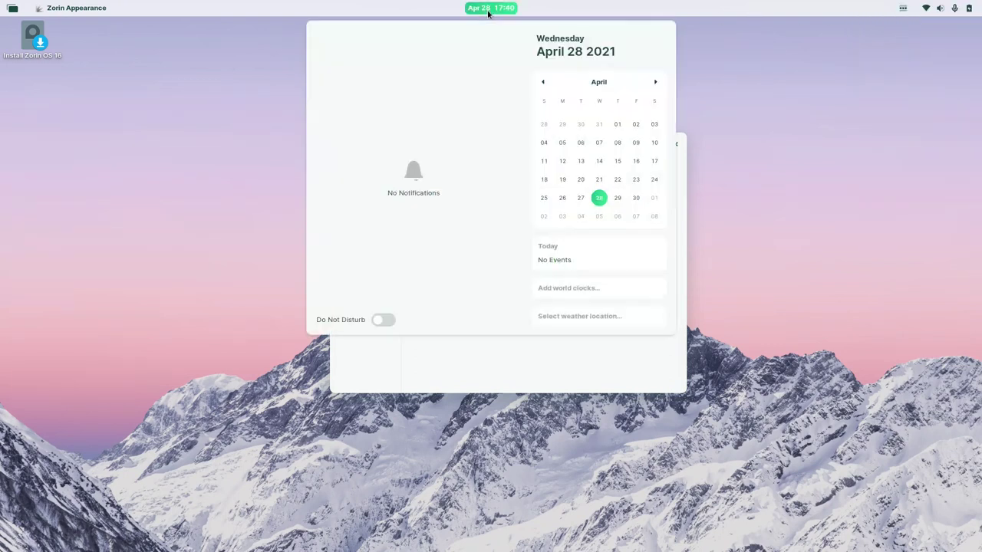
click(613, 164)
click(580, 349)
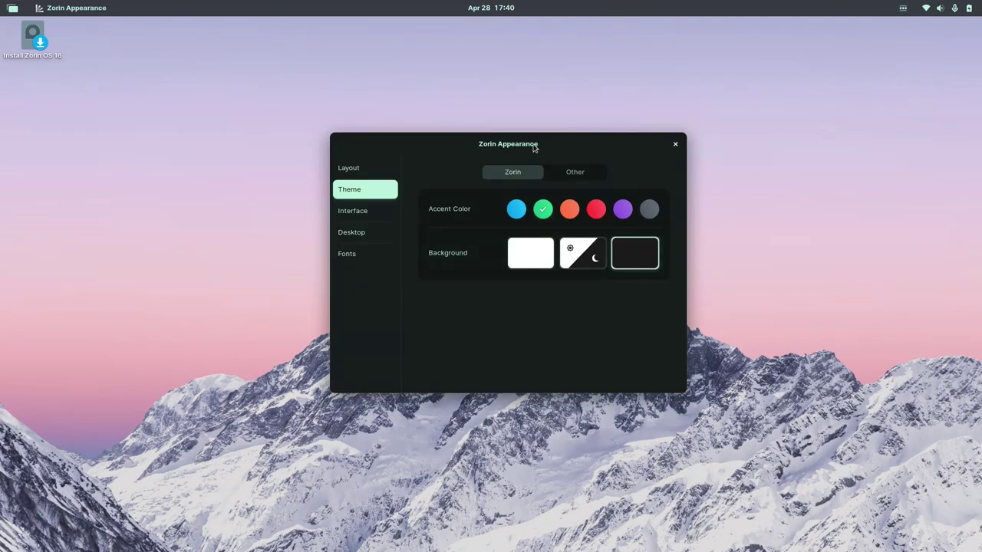
Try the orange, red and purple accent swatches, settling on red.
drag(530, 147, 571, 158)
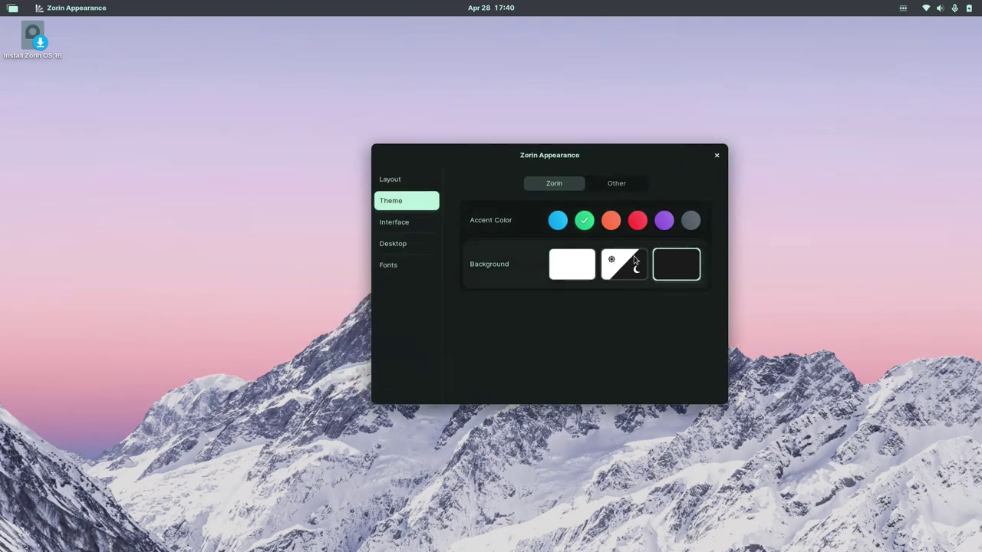
click(612, 224)
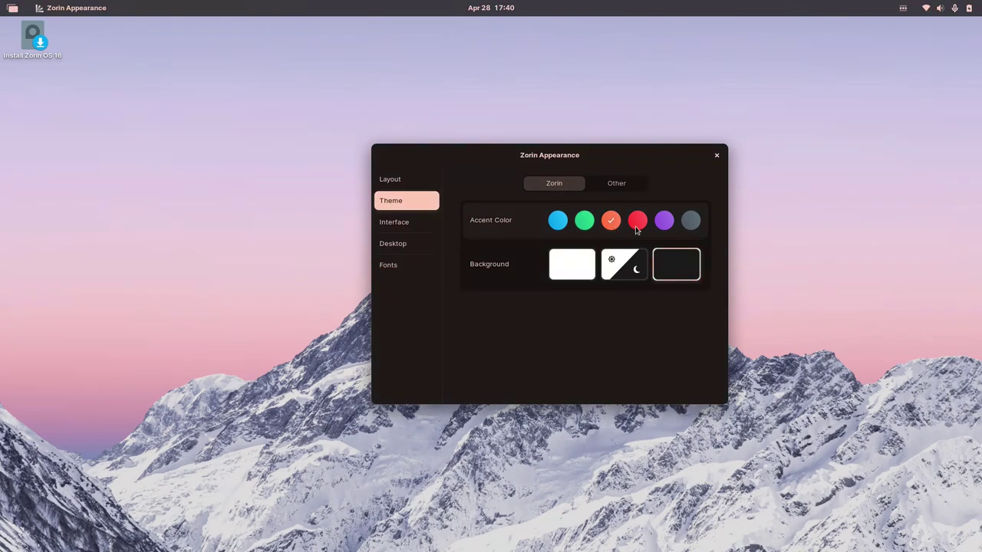
click(636, 227)
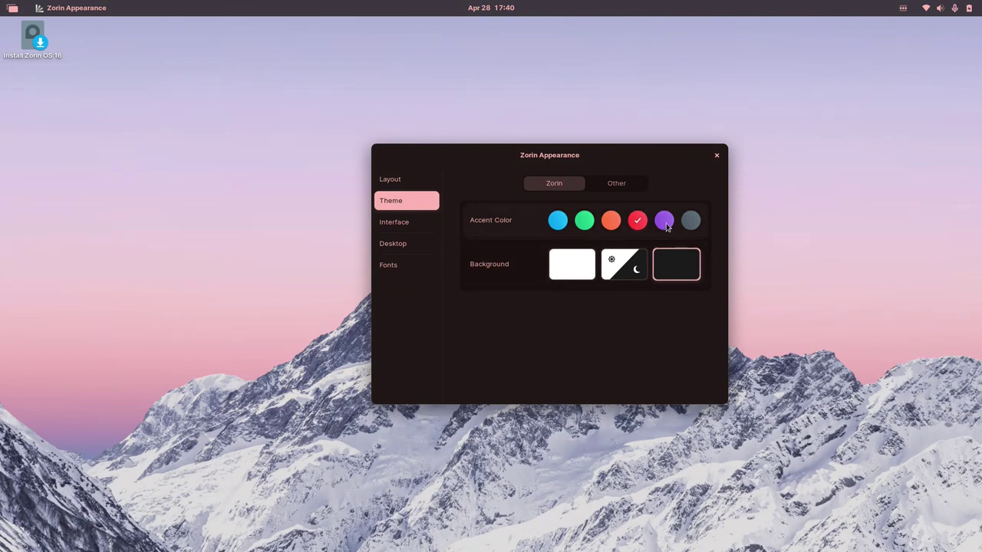
click(665, 224)
click(639, 224)
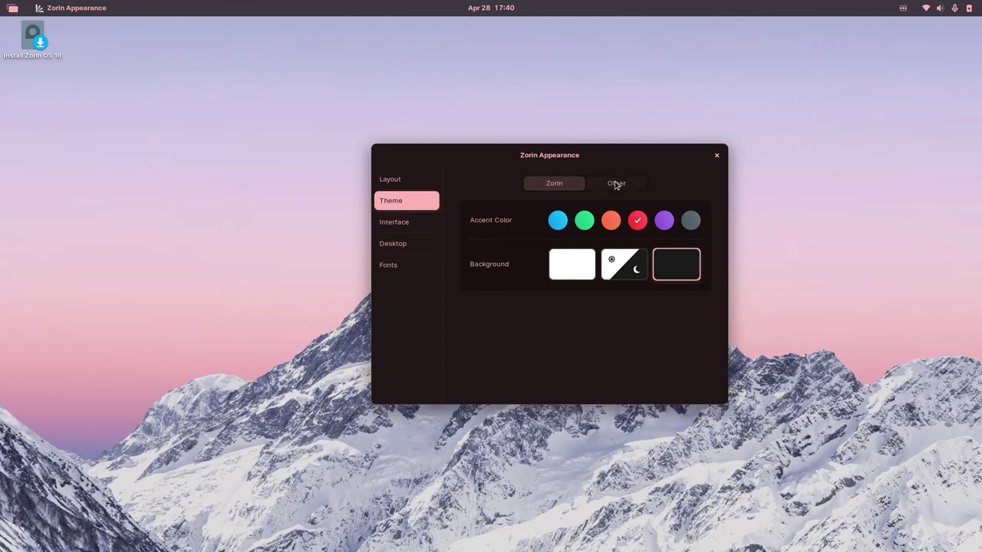
On the Other tab, choose Adwaita for applications and Hicolor for icons, then show Interface settings.
click(618, 184)
click(671, 220)
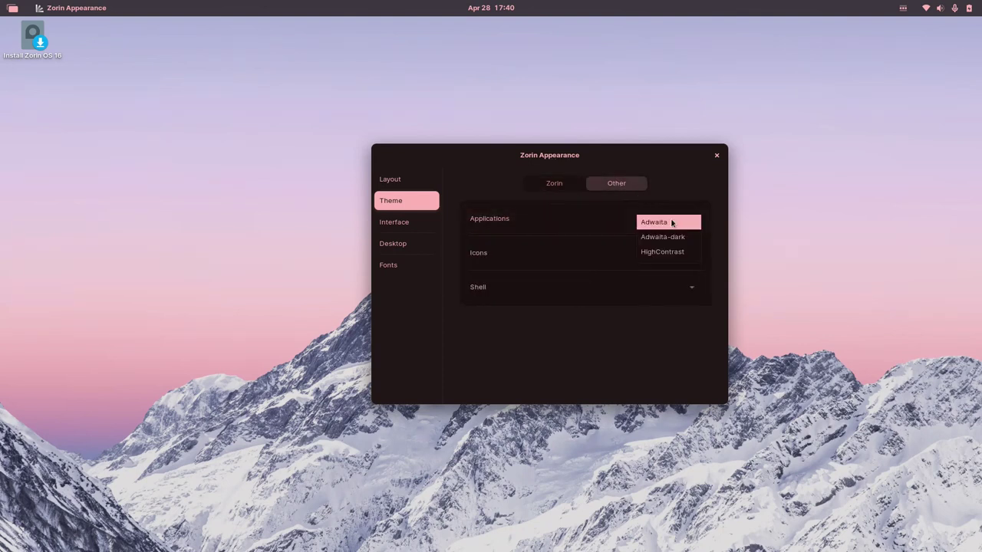
click(671, 222)
click(652, 259)
click(652, 260)
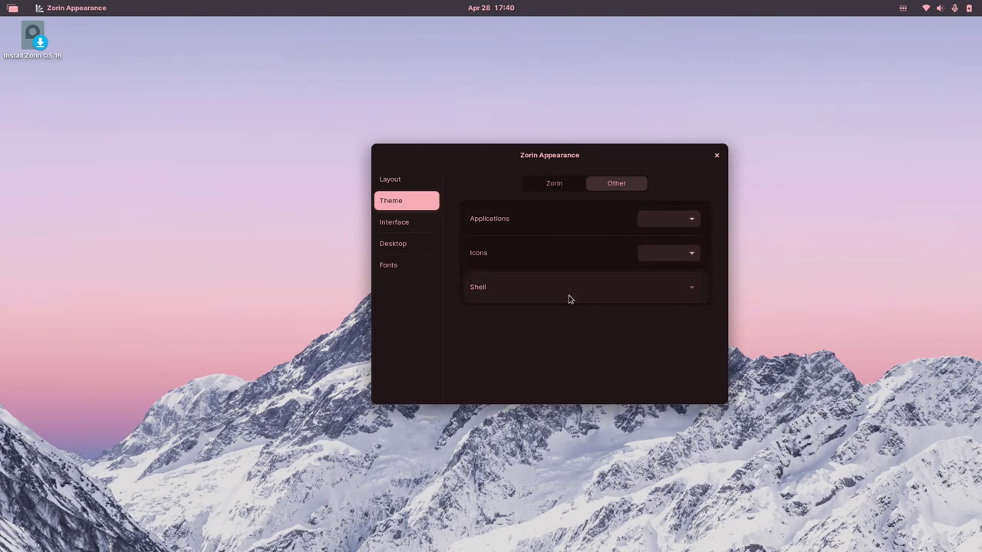
click(673, 300)
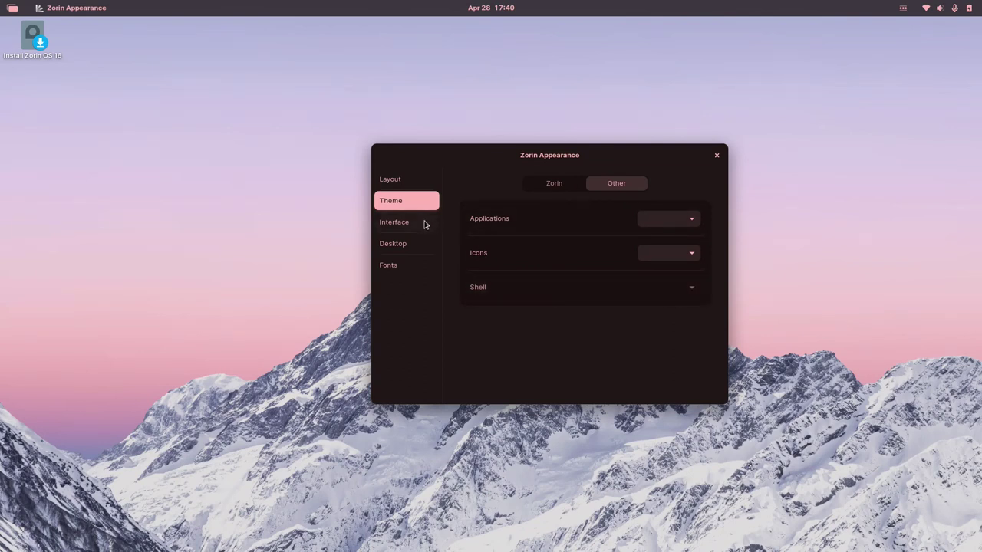
click(421, 224)
drag(506, 143, 404, 137)
Try titlebar buttons on the left and Jelly Mode, then restore right-side buttons and Jelly Mode off.
click(551, 192)
click(579, 191)
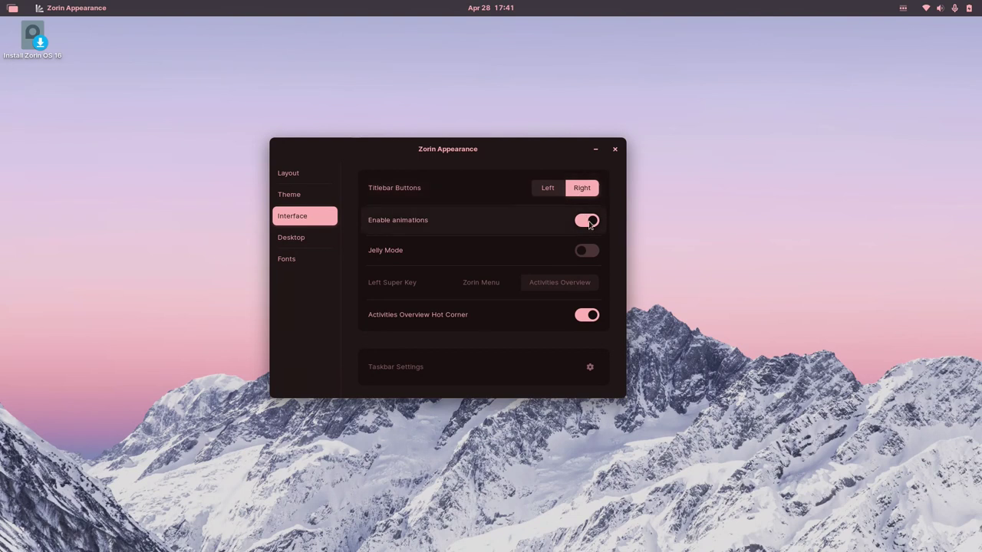
click(587, 251)
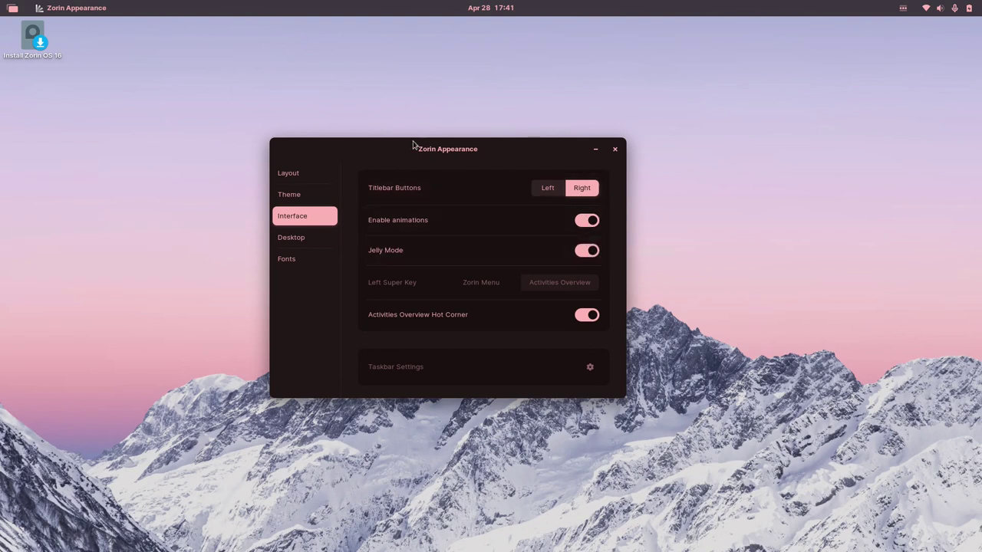
drag(417, 145, 483, 175)
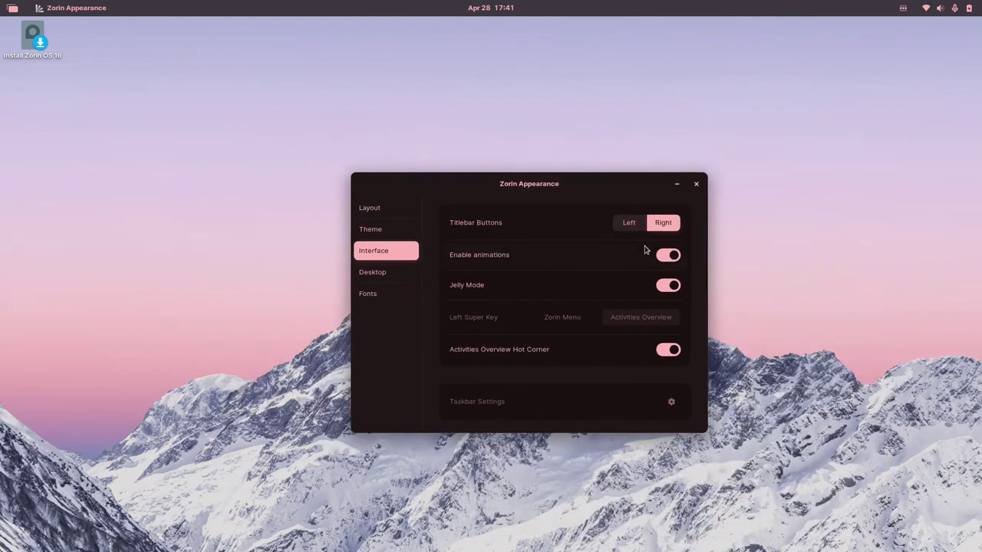
click(670, 292)
Apply the first layout with a bottom taskbar.
click(391, 208)
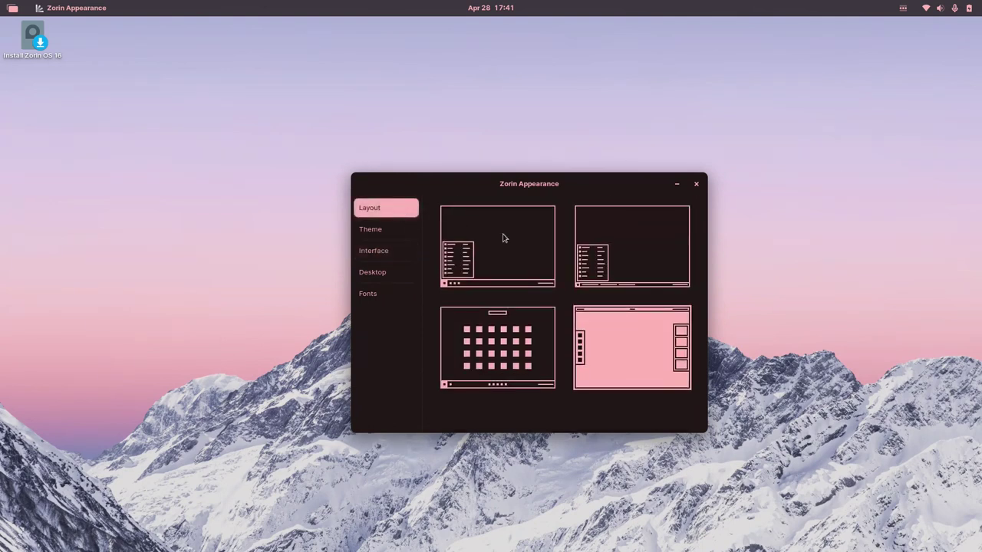
click(504, 237)
click(398, 256)
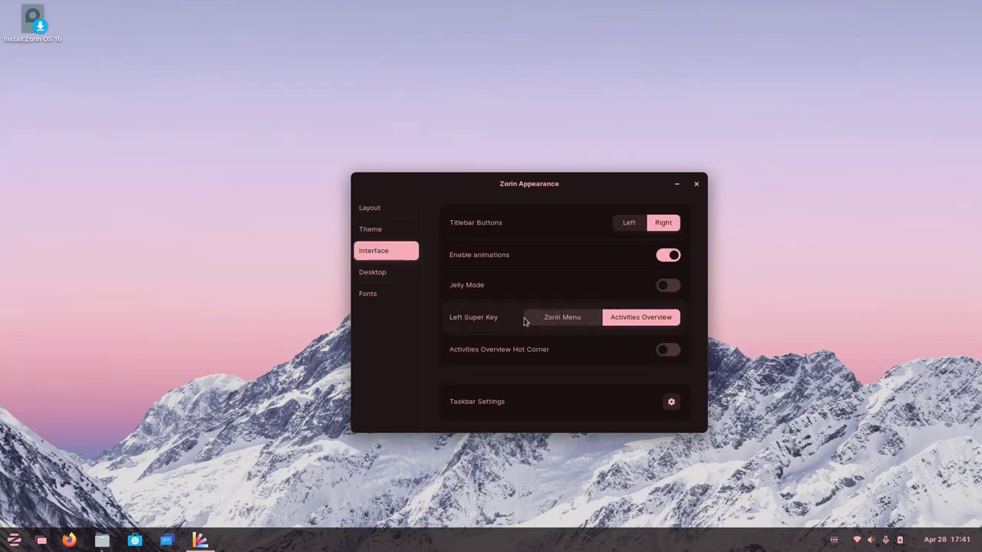
Set the left Super key to Zorin Menu and turn the Activities Overview hot corner on.
click(578, 323)
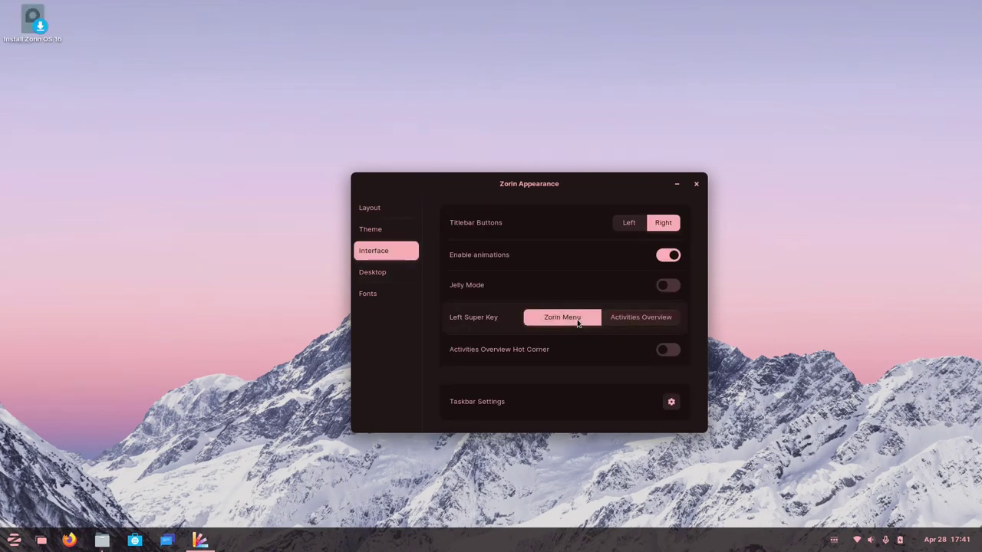
key(super)
key(super)
key(super)
key(super)
key(super)
key(super)
click(665, 350)
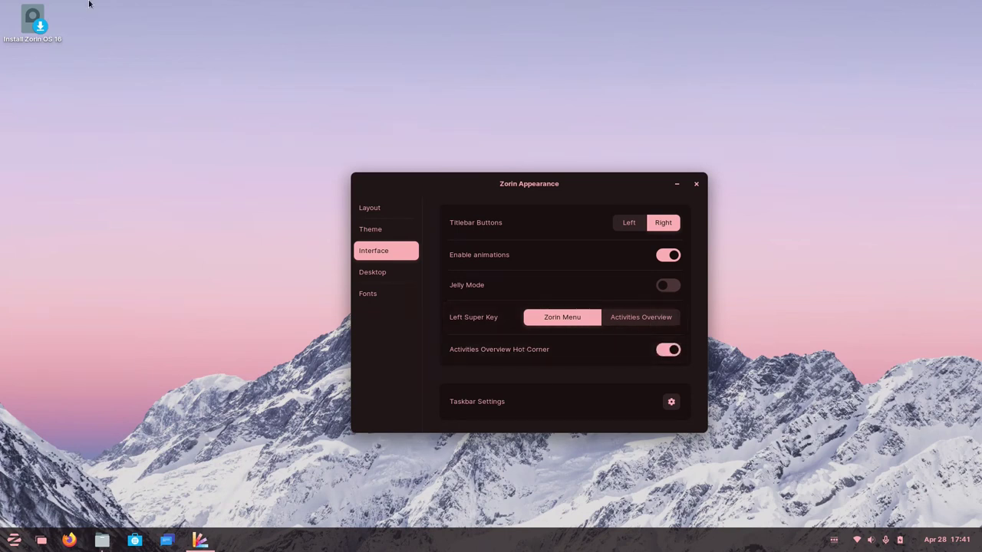
mouse_move(1, 1)
click(486, 366)
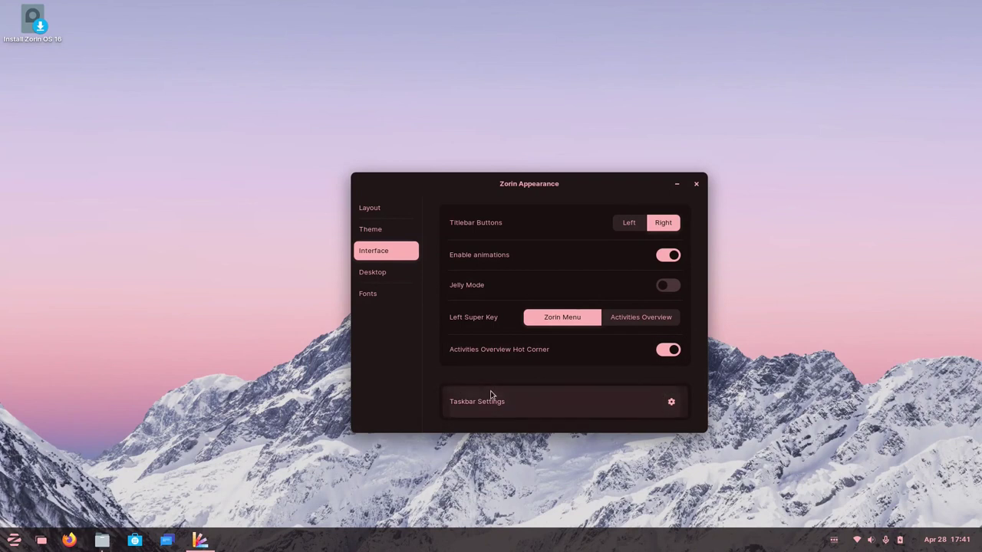
click(671, 403)
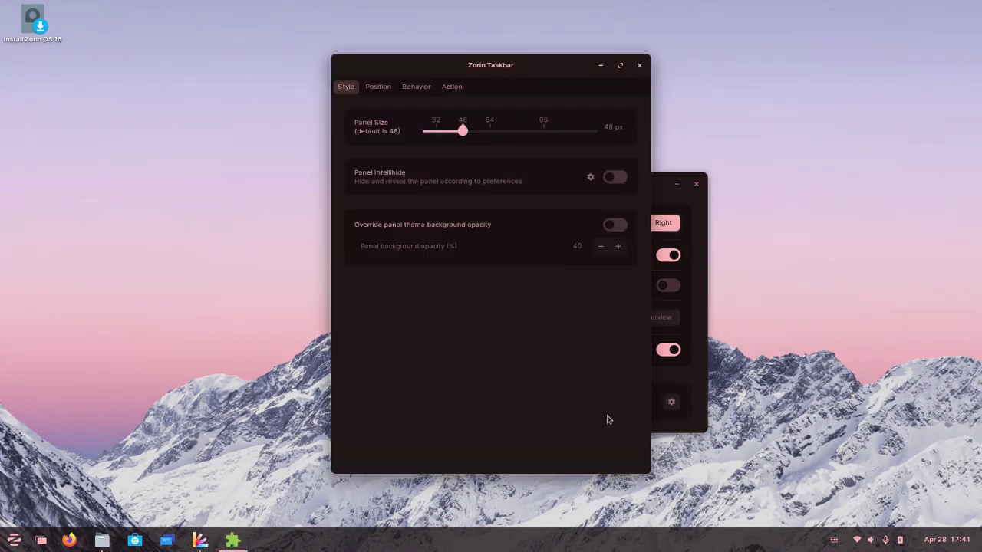
click(377, 86)
click(415, 86)
click(377, 87)
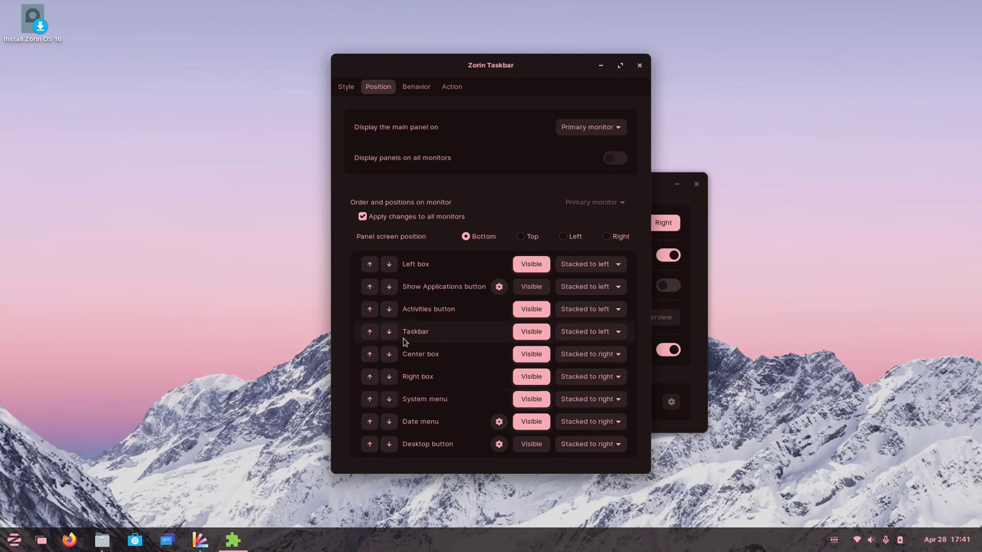
click(409, 89)
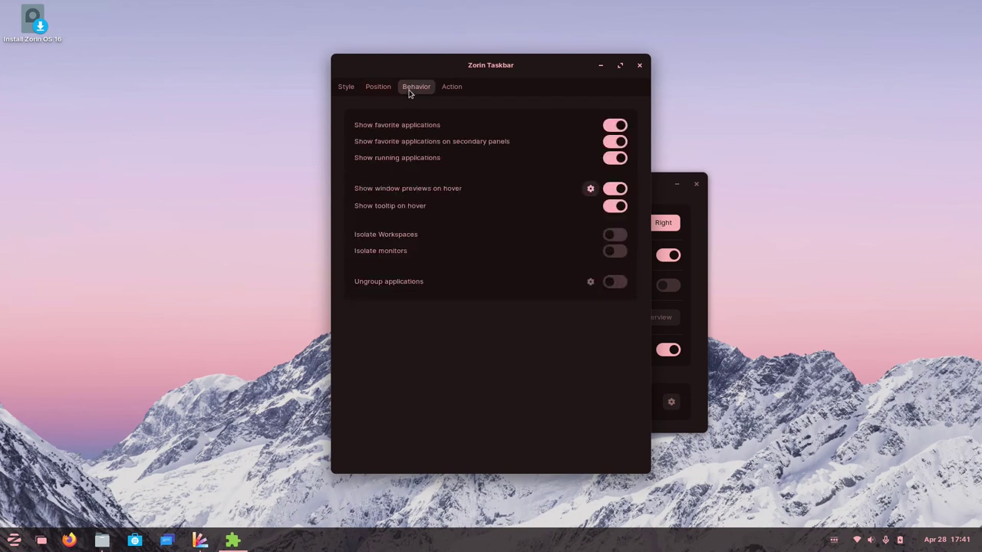
click(452, 91)
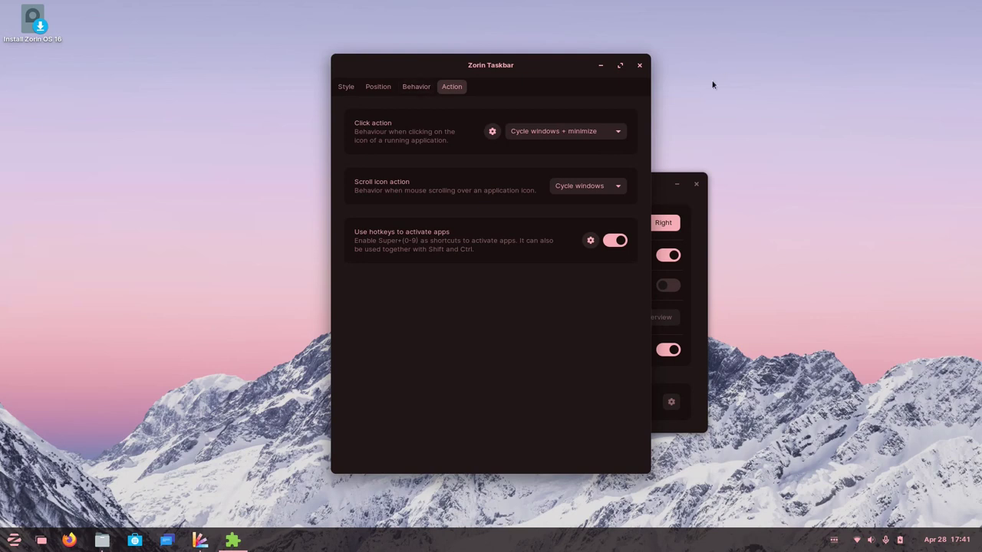
click(639, 65)
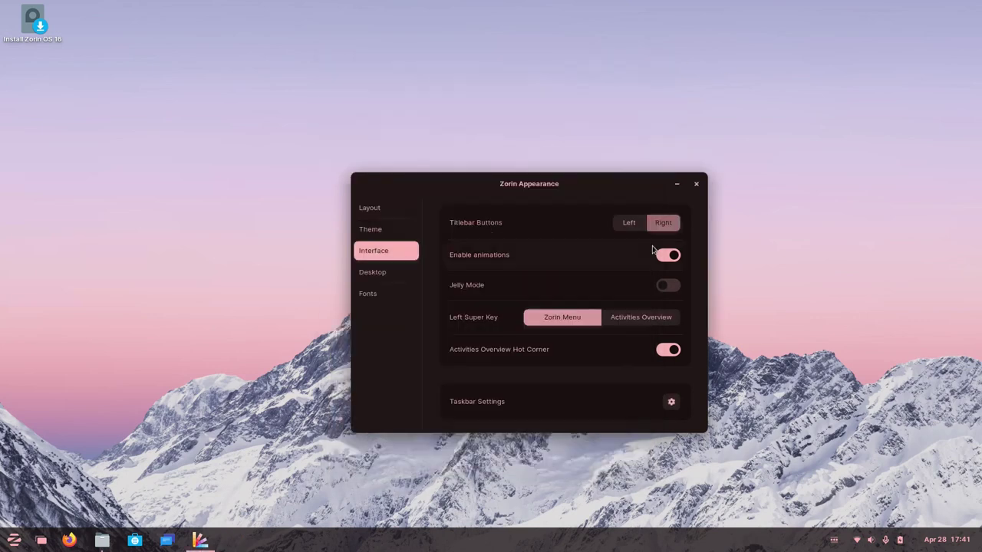
Switch off Icons on Desktop in the Desktop settings.
click(390, 270)
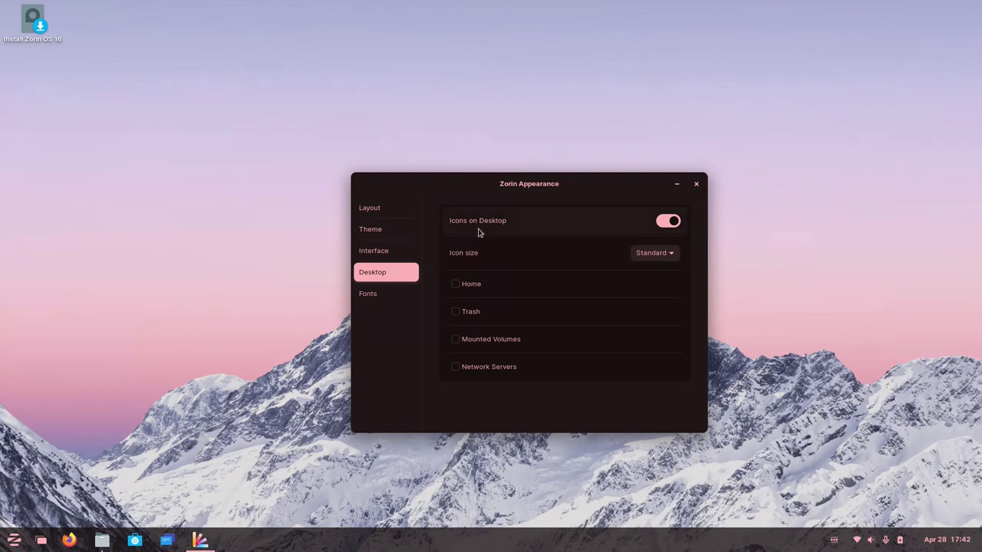
click(667, 224)
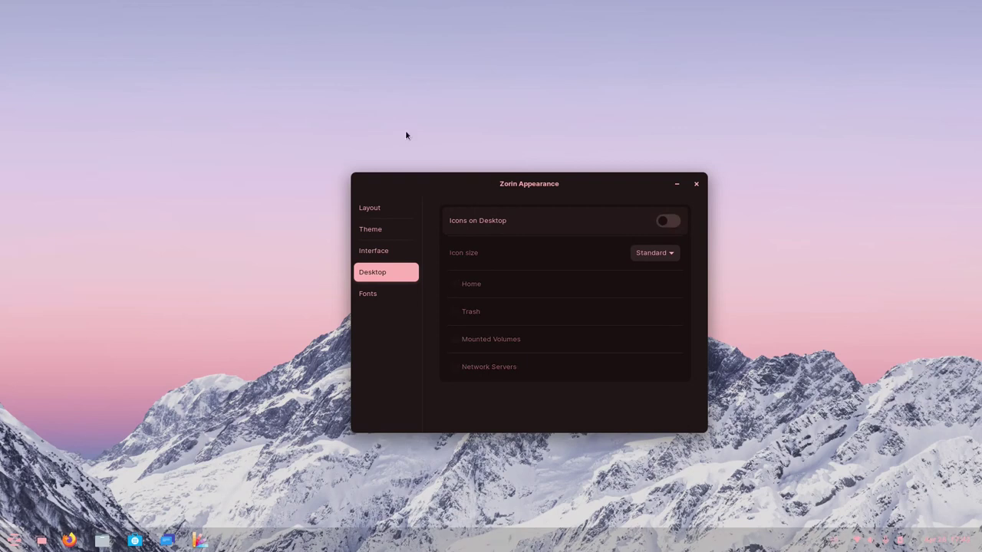
drag(530, 187, 539, 132)
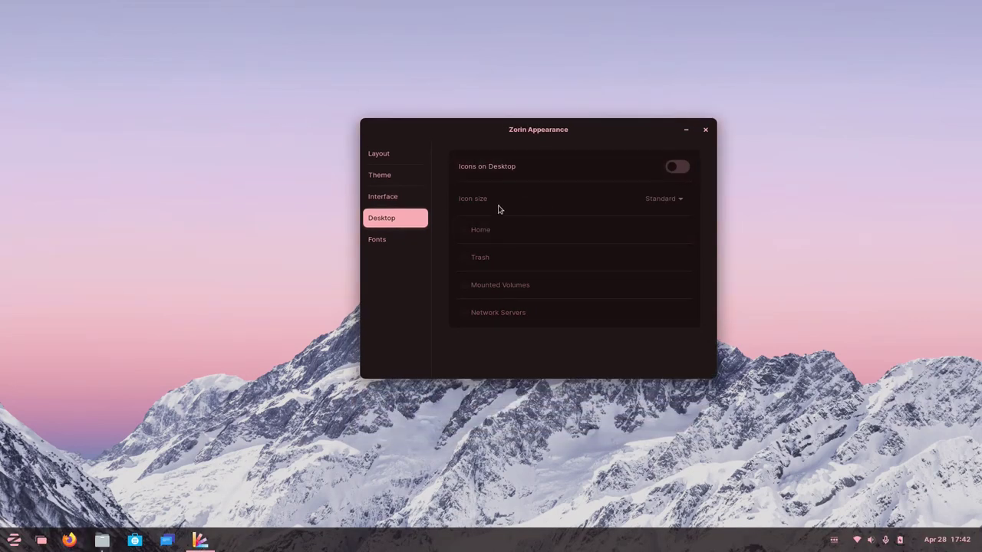
Browse the Fonts, Layout, Theme and Interface pages, then close Zorin Appearance.
click(398, 241)
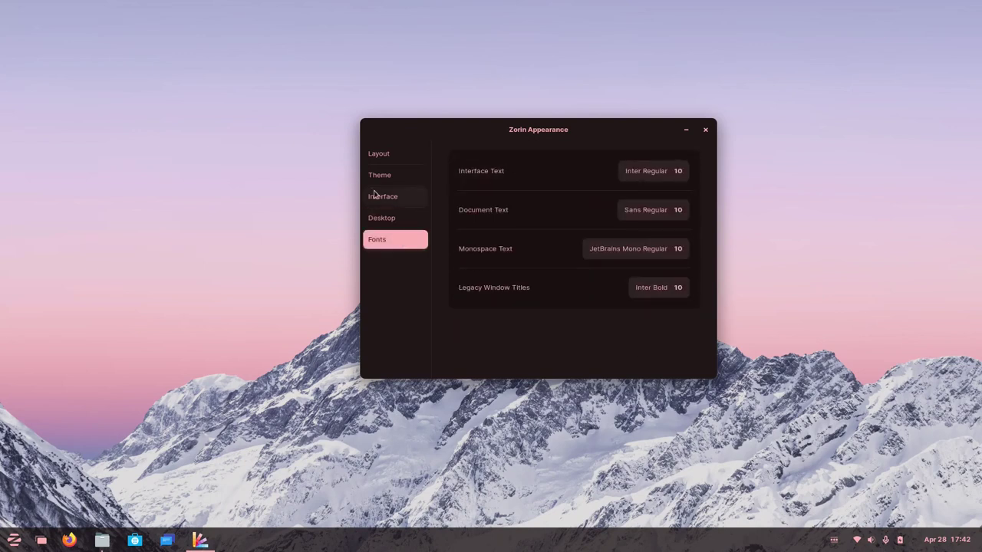
click(388, 155)
click(387, 176)
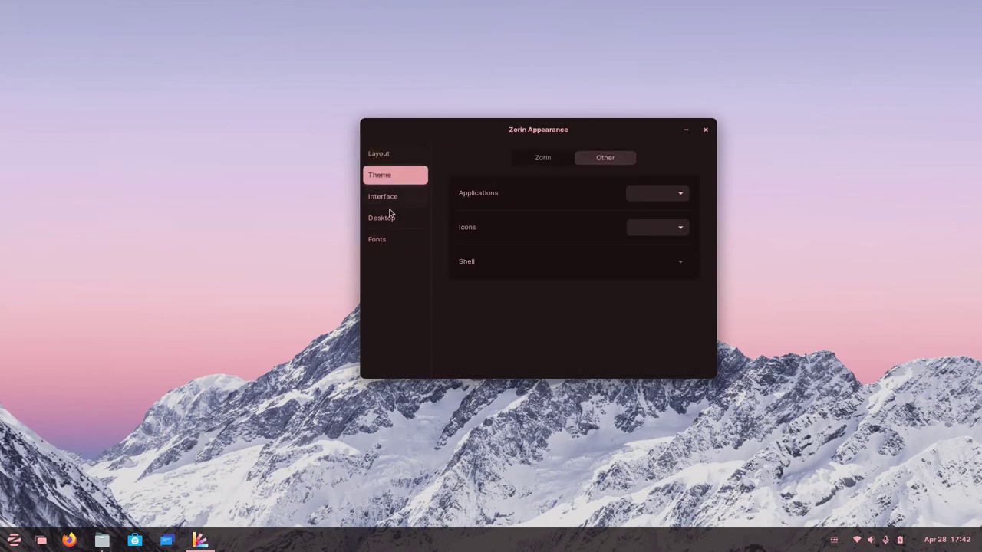
click(399, 198)
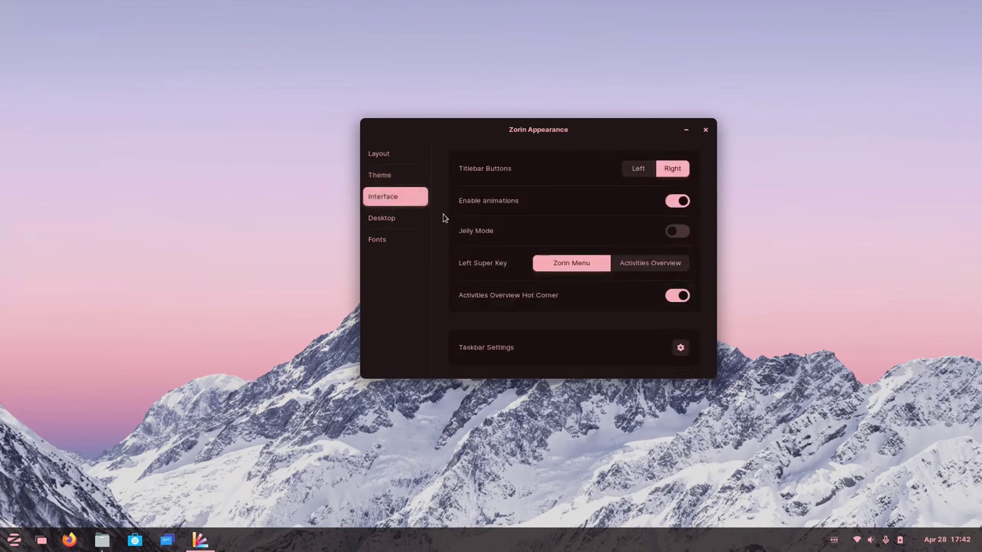
click(400, 160)
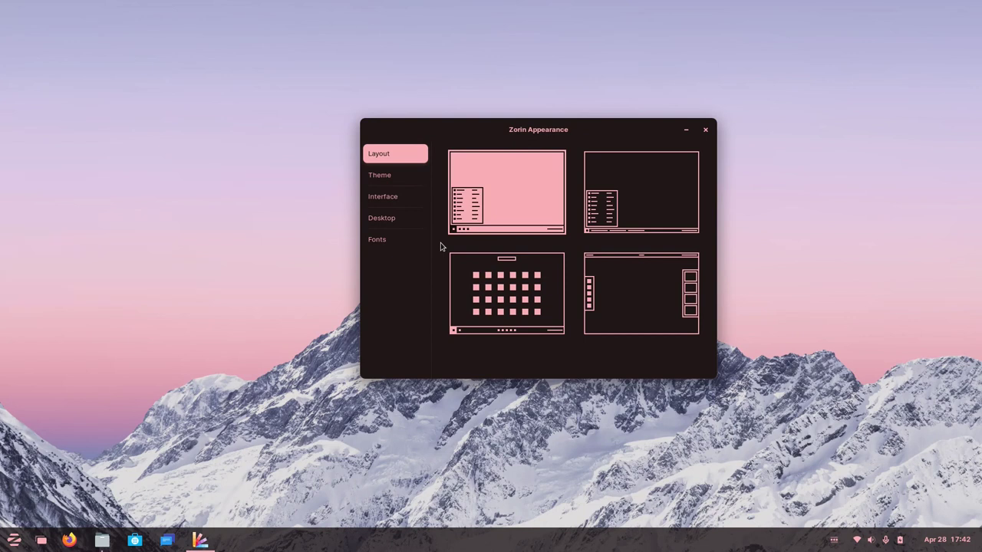
click(705, 129)
key(super+e)
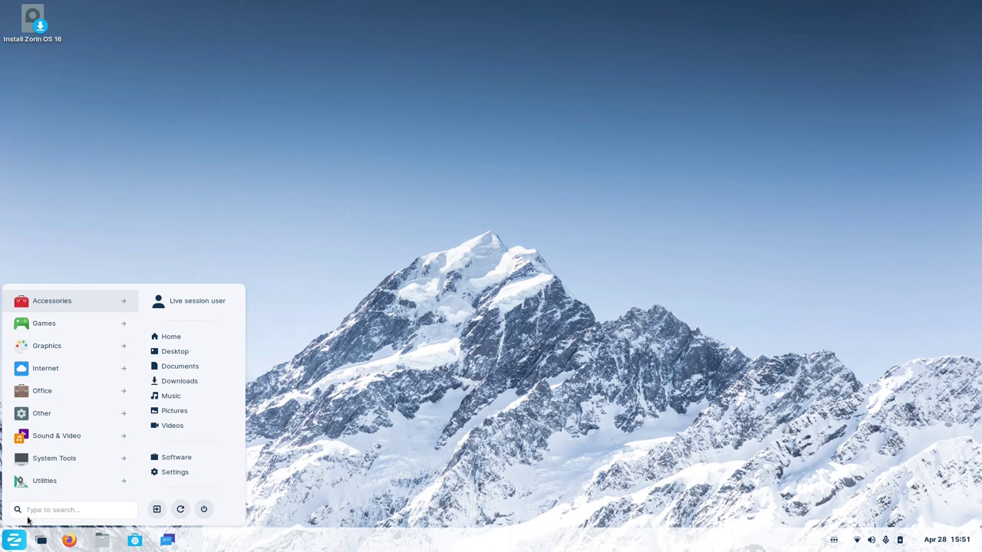
Launch Clocks from the Zorin menu's Accessories category.
click(63, 308)
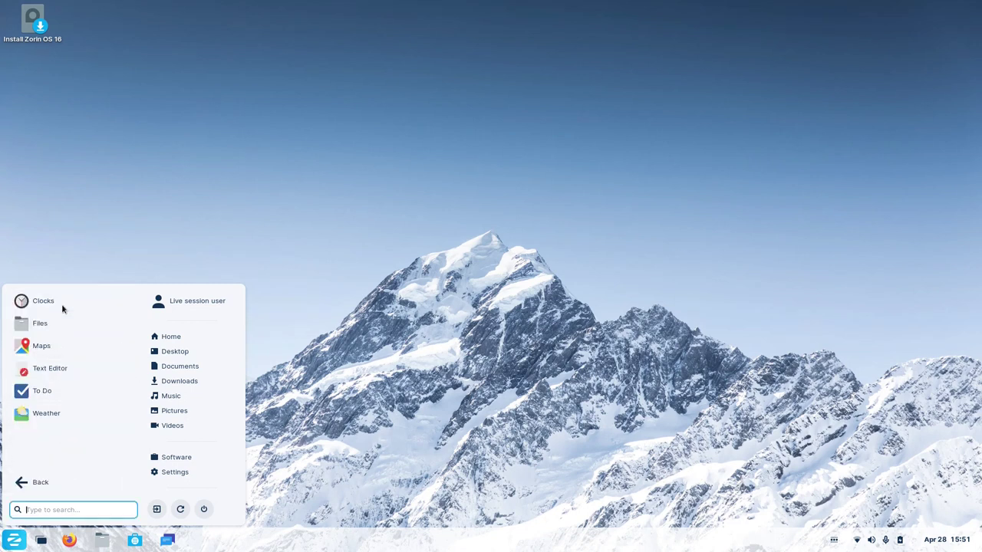
click(43, 480)
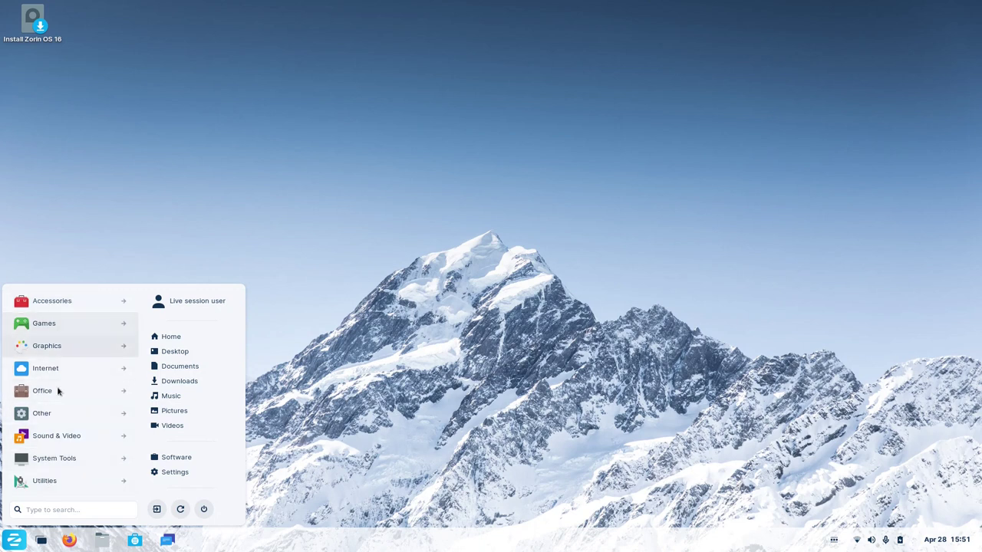
click(69, 311)
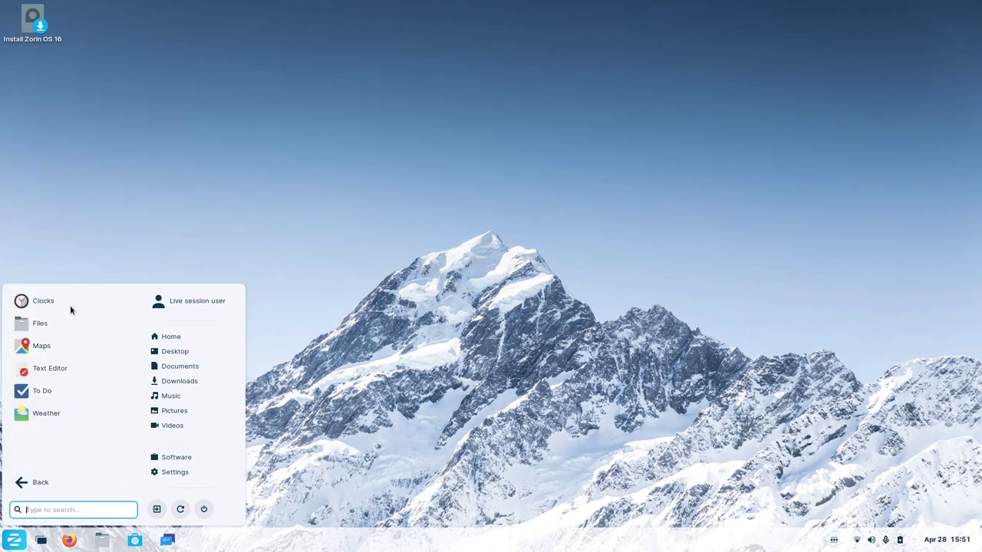
click(70, 304)
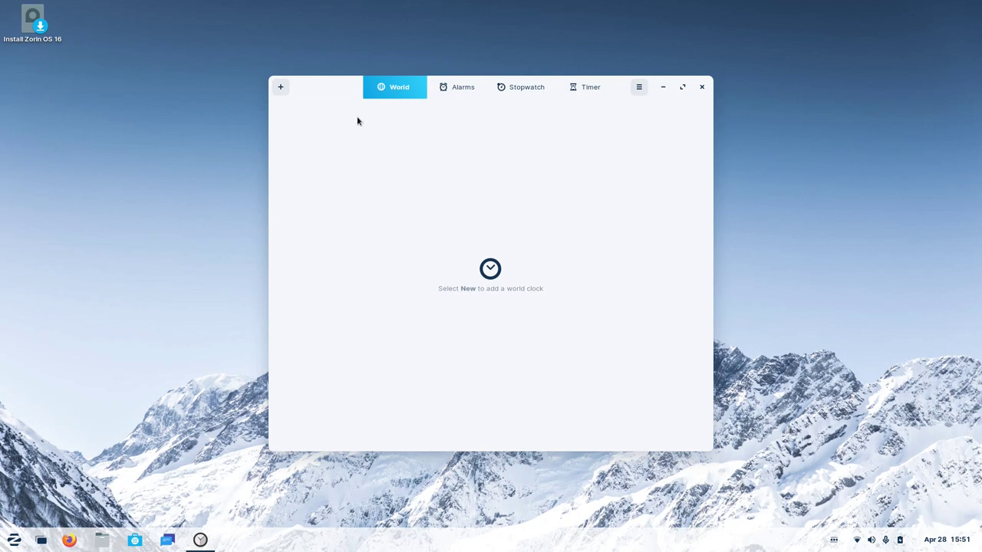
View the Alarms, Stopwatch and Timer pages in Clocks.
click(465, 89)
click(526, 92)
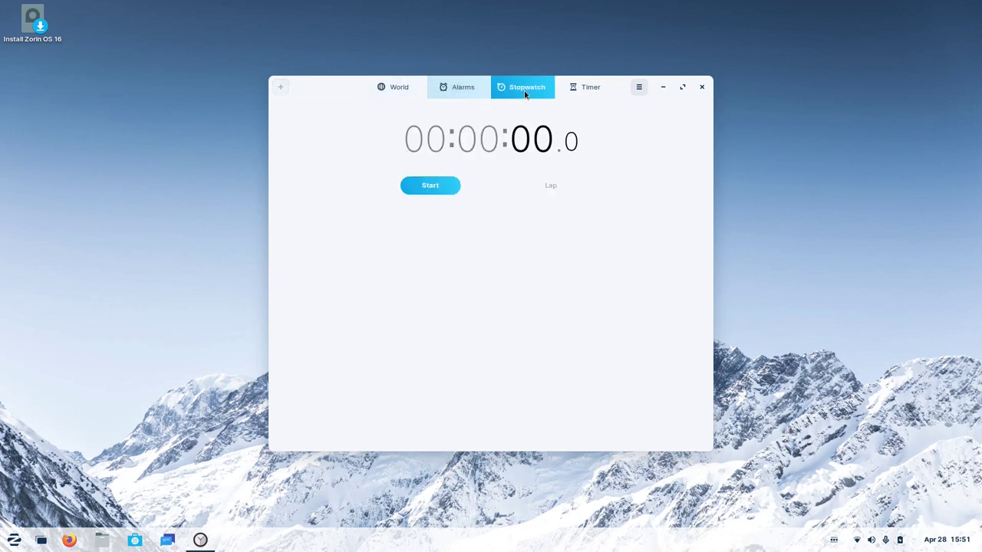
click(590, 89)
Resize and reposition the Clocks window, check its options menu, then close the app.
drag(712, 454, 815, 395)
drag(686, 96, 676, 148)
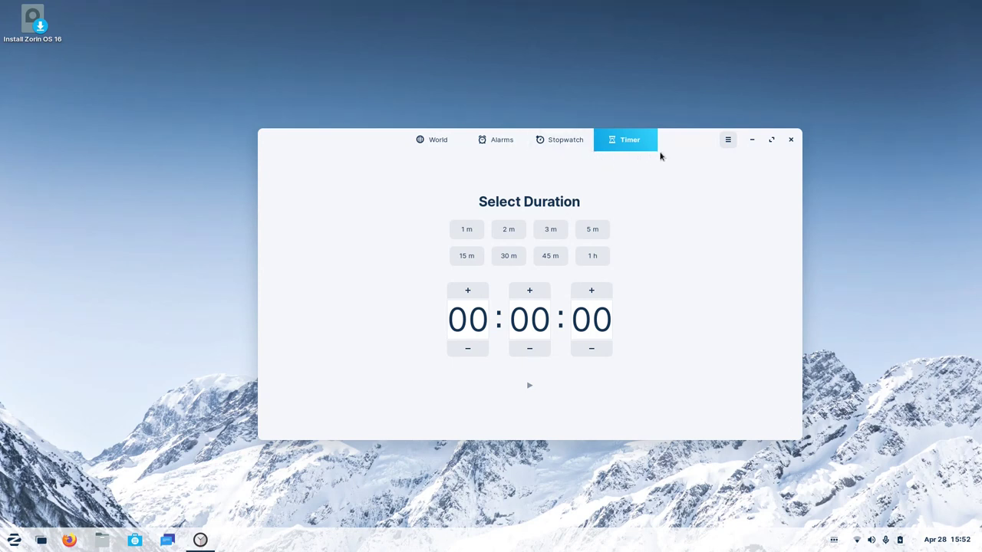
drag(668, 145, 665, 120)
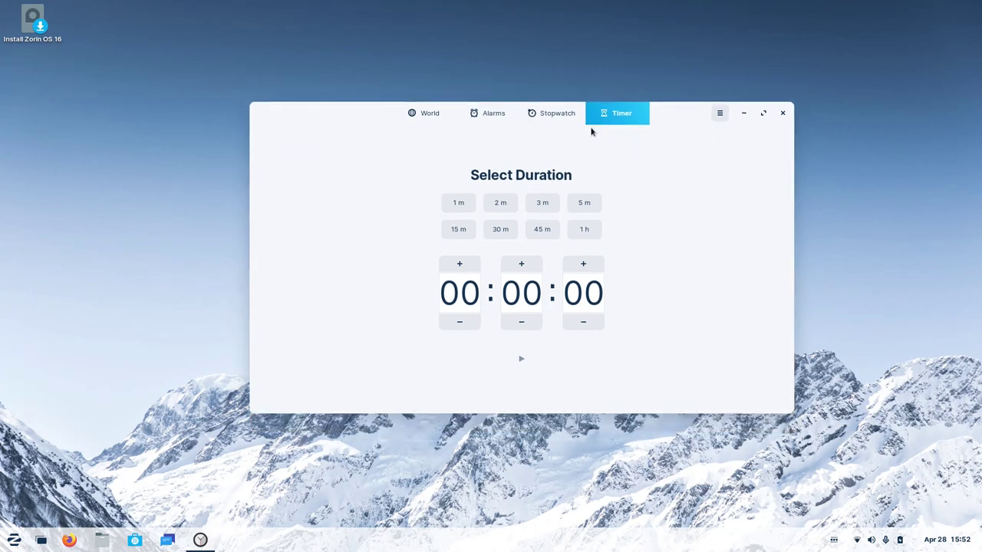
click(720, 117)
click(691, 124)
click(782, 113)
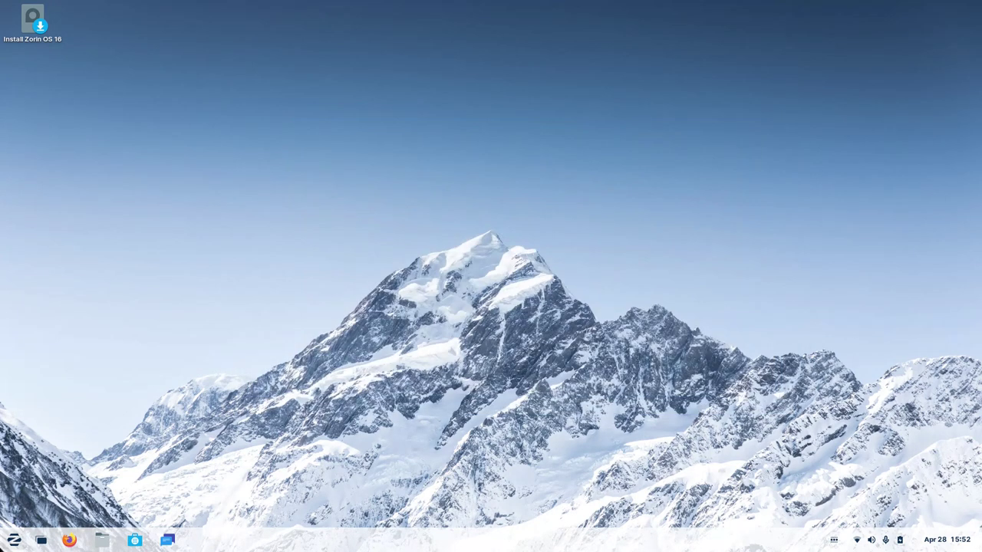
Launch the To Do app from the Zorin menu's Accessories section.
click(14, 540)
click(82, 309)
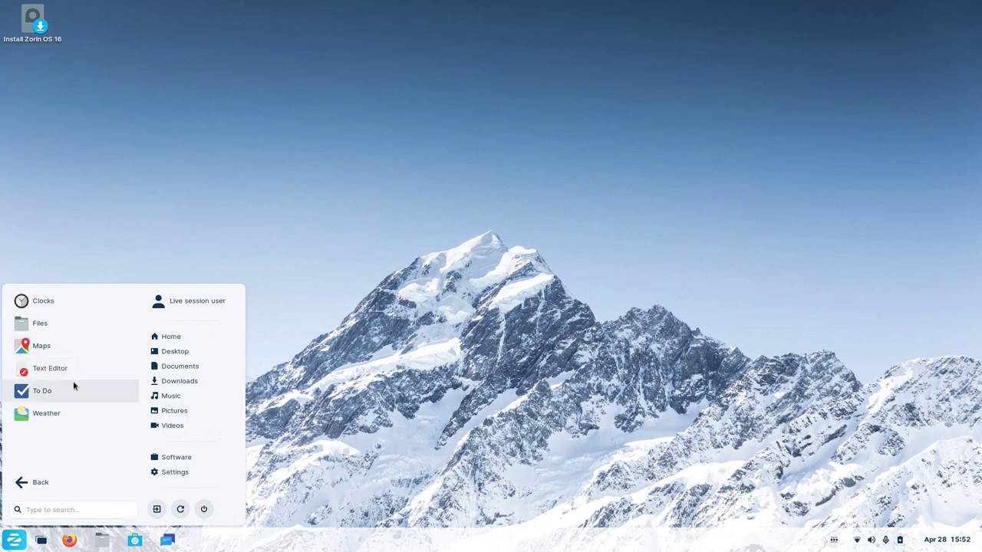
click(54, 393)
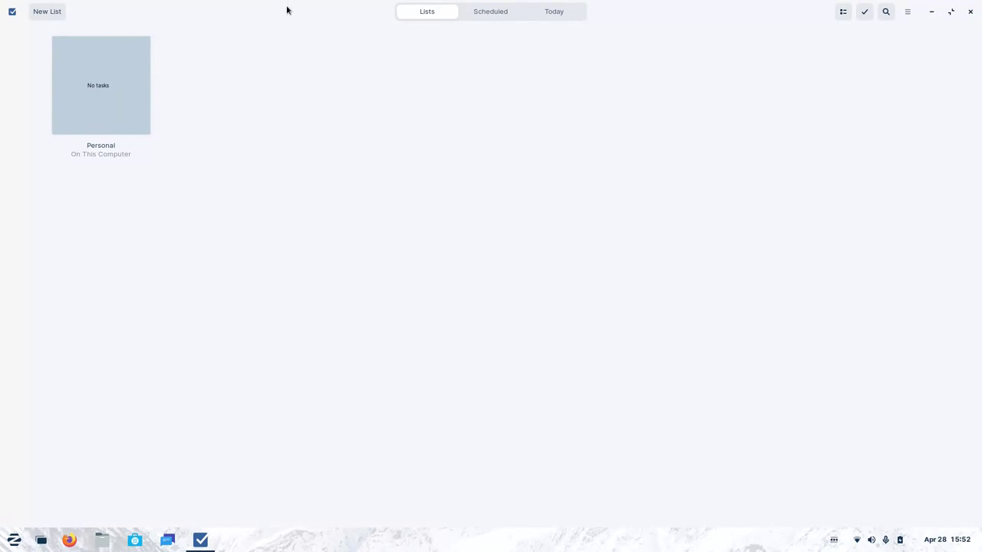
Unmaximize To Do, switch between its Lists, Scheduled and Today views, then close it.
double_click(286, 10)
click(458, 115)
click(460, 119)
click(472, 114)
click(432, 115)
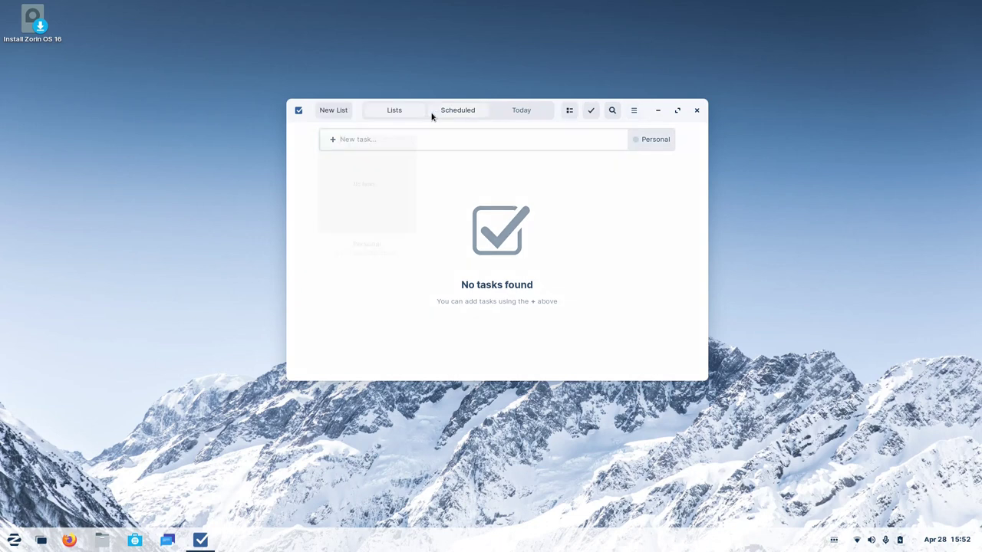
click(468, 110)
click(555, 109)
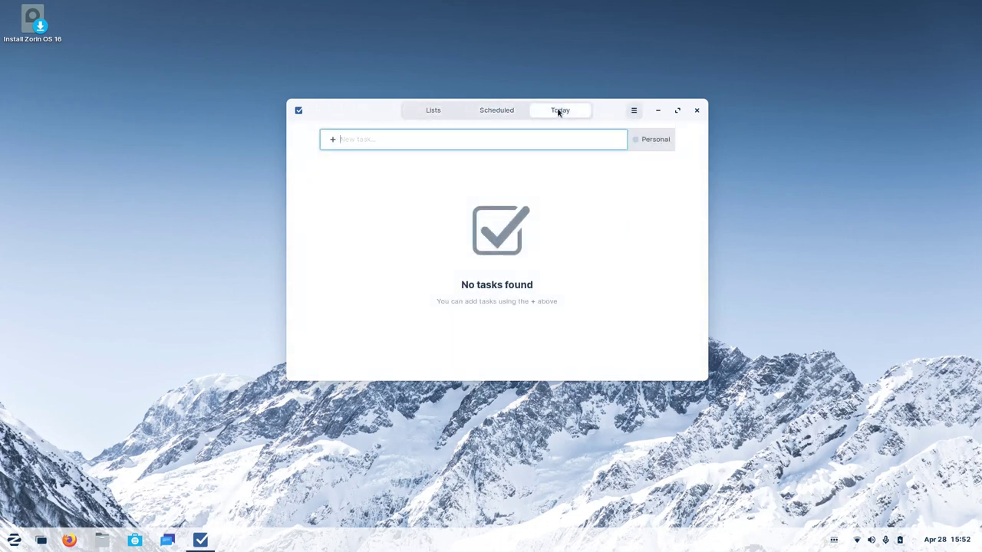
click(495, 115)
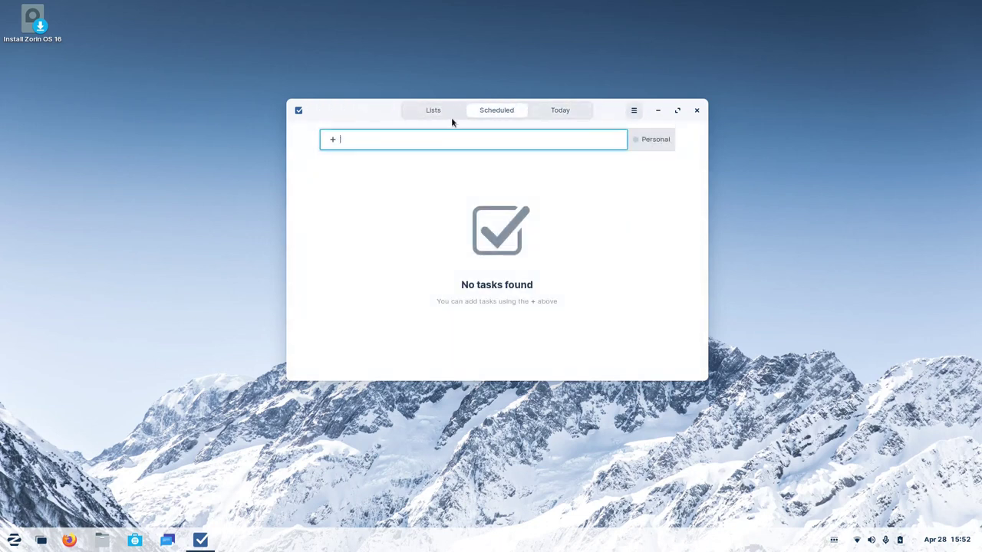
click(411, 112)
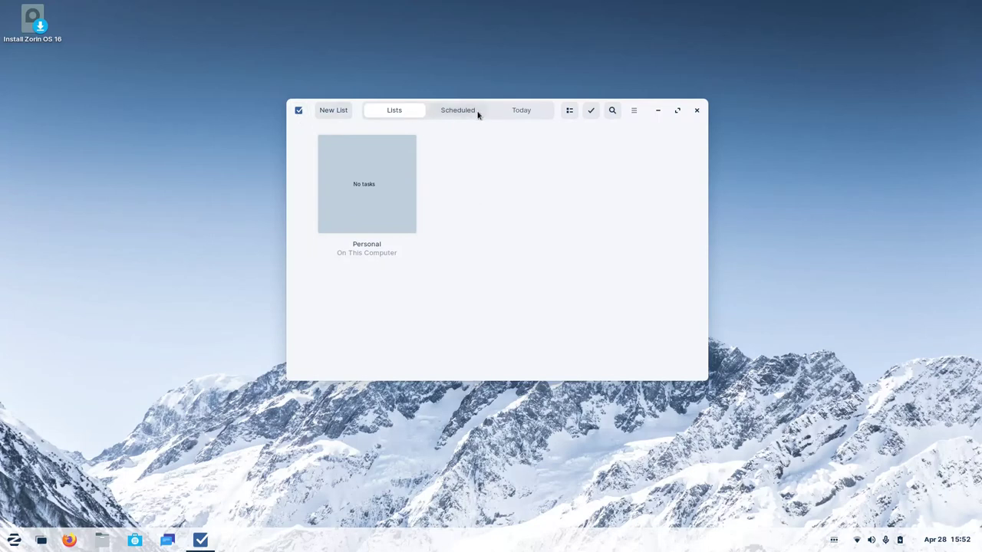
click(477, 112)
click(698, 110)
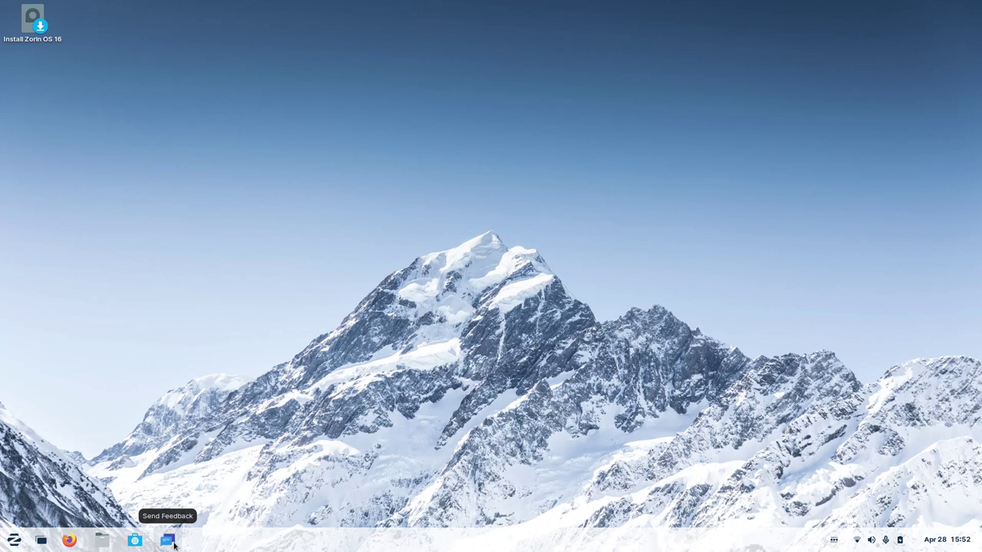
click(172, 542)
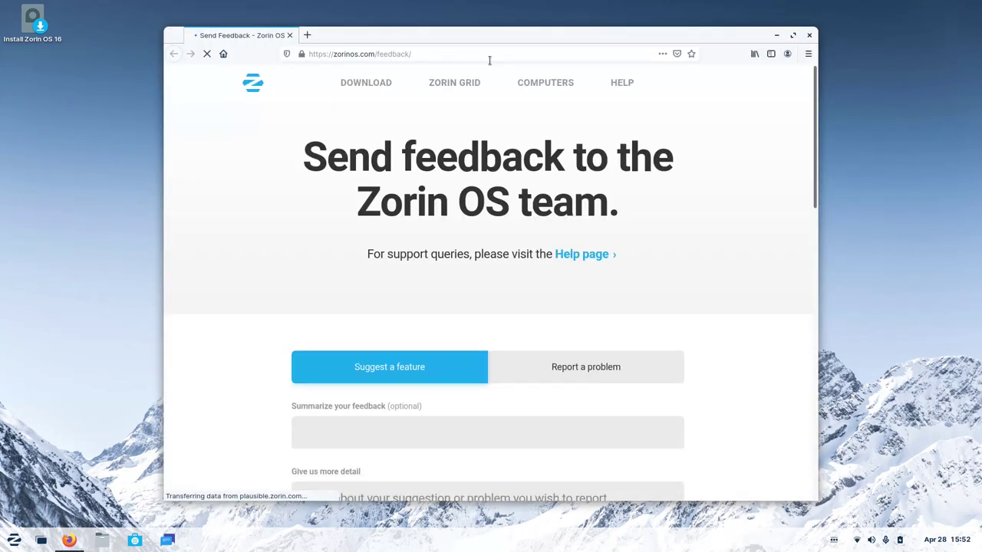
drag(489, 39, 554, 41)
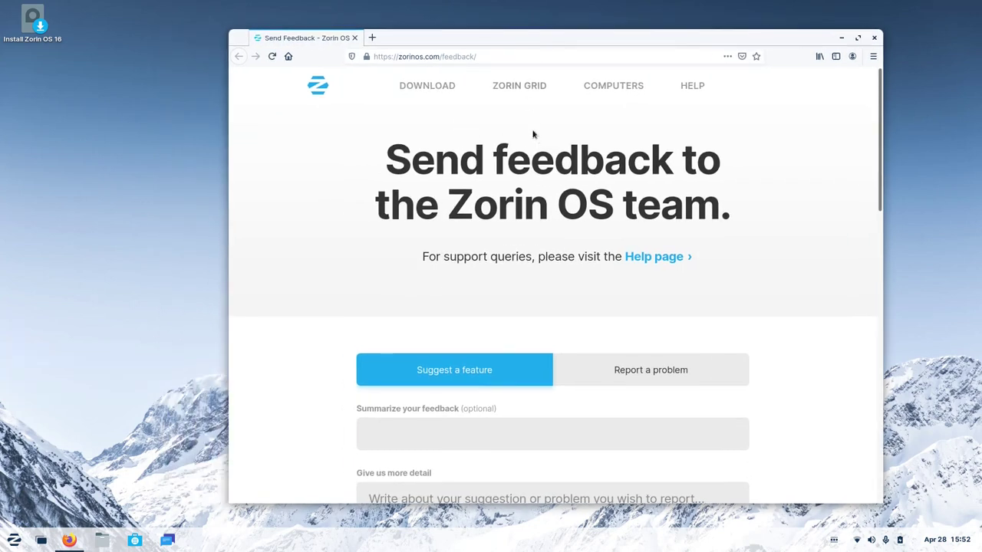
drag(458, 38, 421, 49)
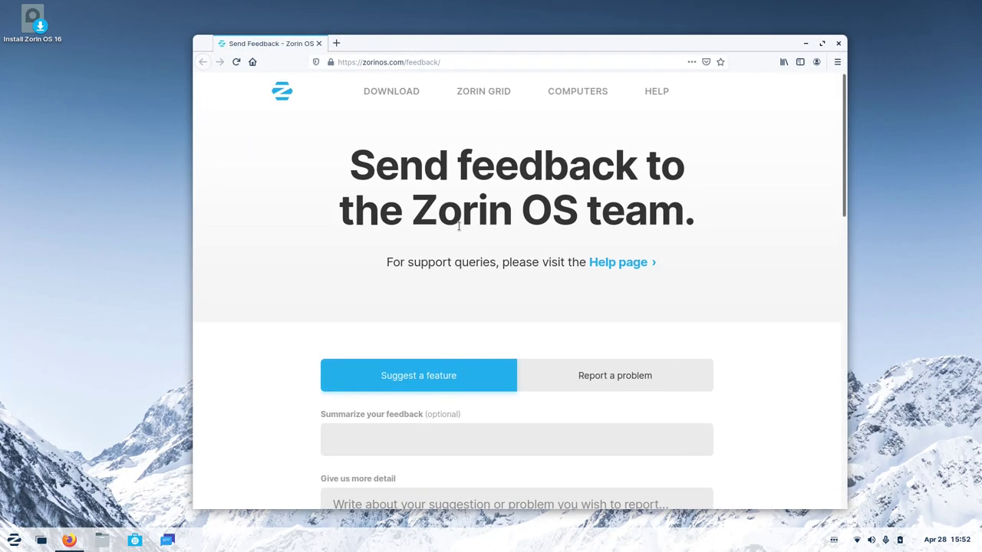
scroll(308, 260, down, 10)
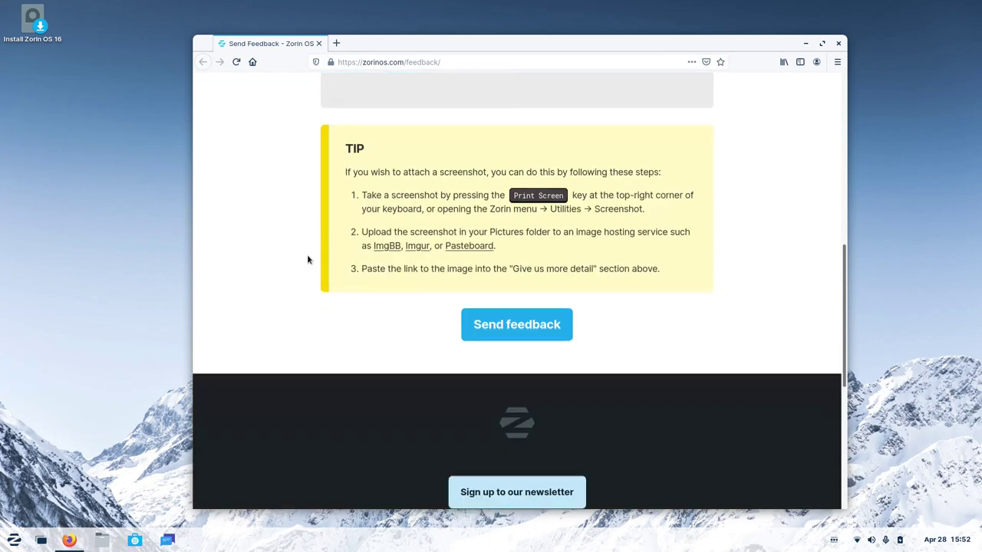
scroll(308, 260, up, 6)
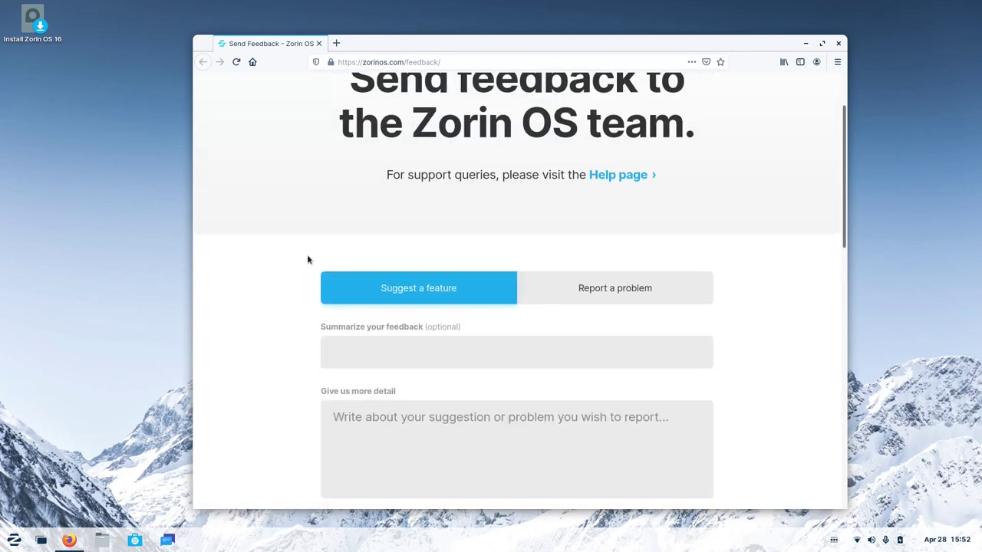
click(838, 43)
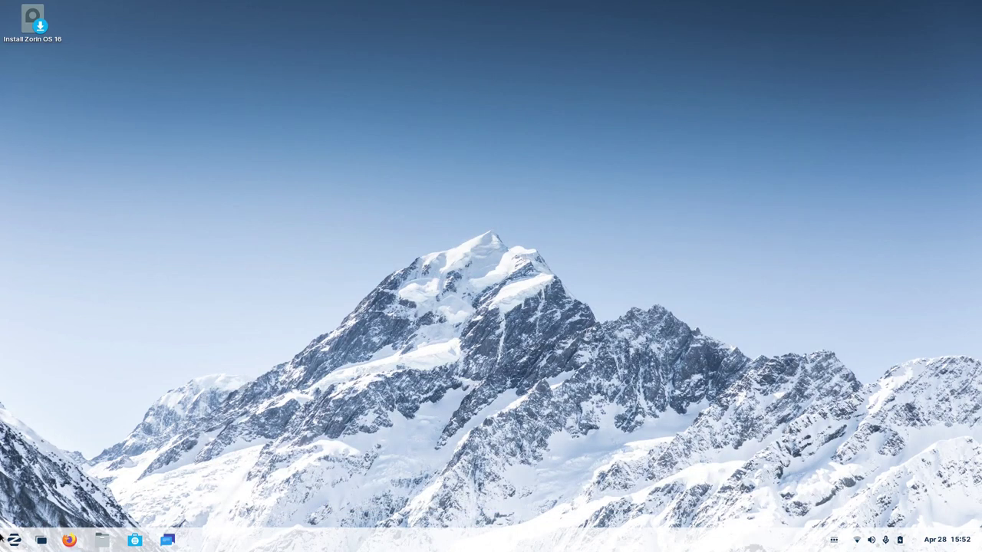
Launch Maps from the Zorin menu's Accessories section.
click(7, 542)
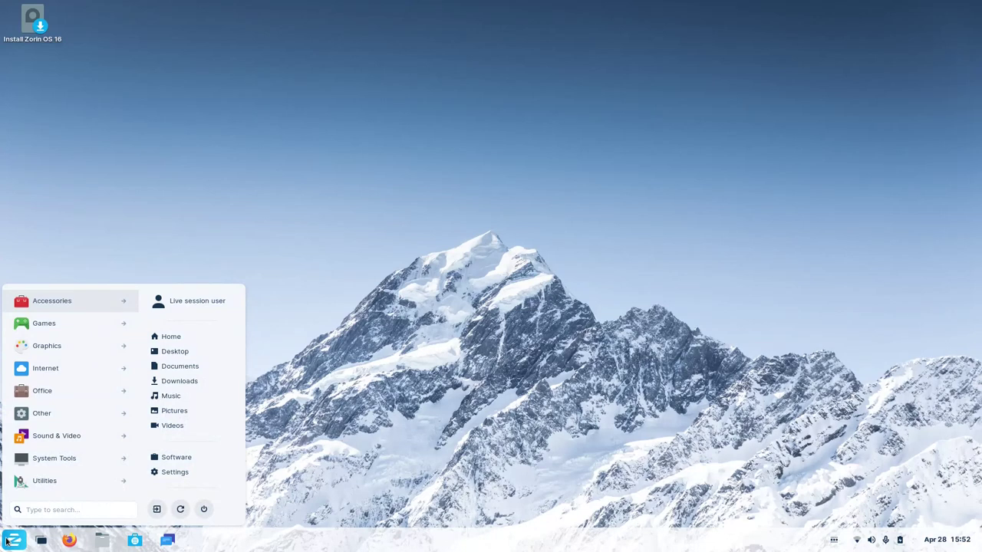
click(72, 308)
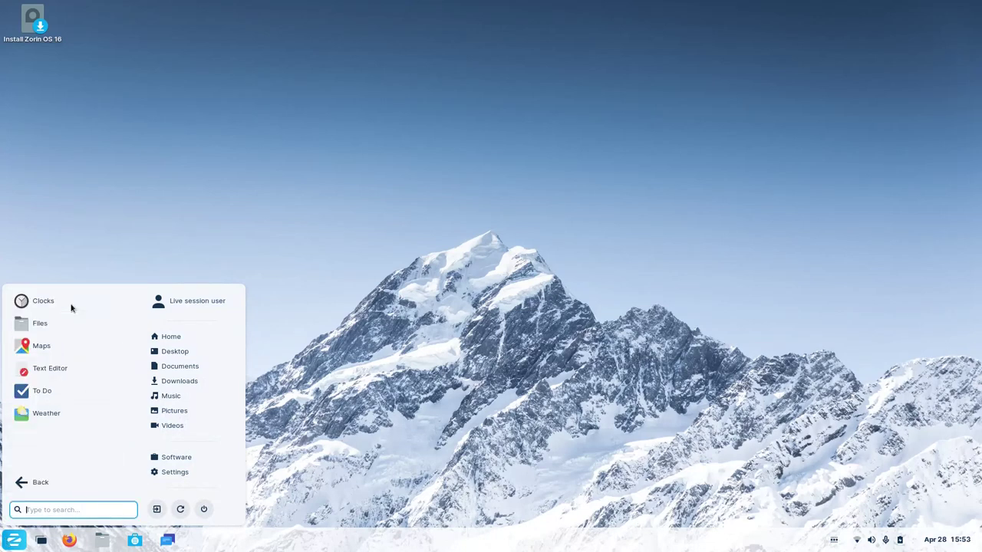
click(69, 349)
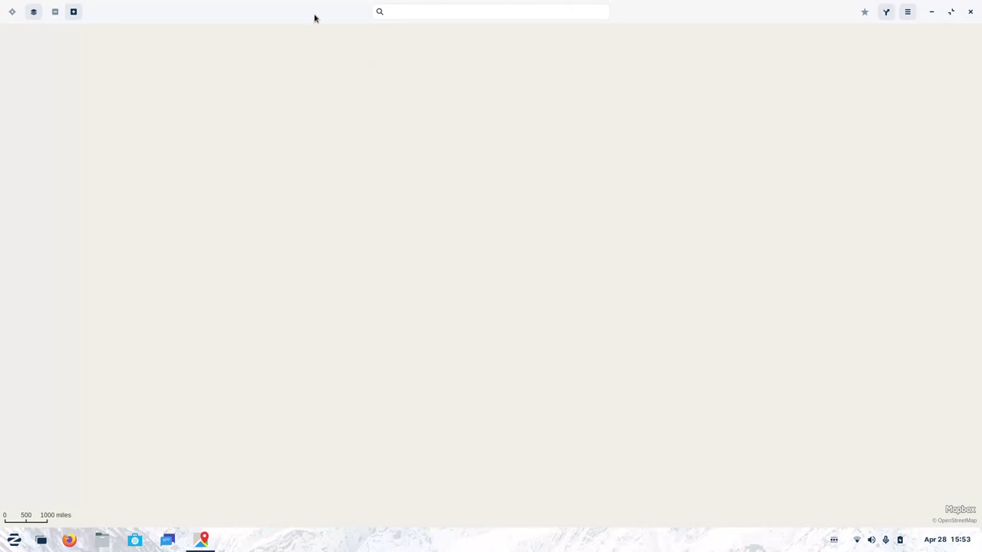
Unmaximize the Maps window, drag it larger, and zoom the map in and out.
double_click(311, 16)
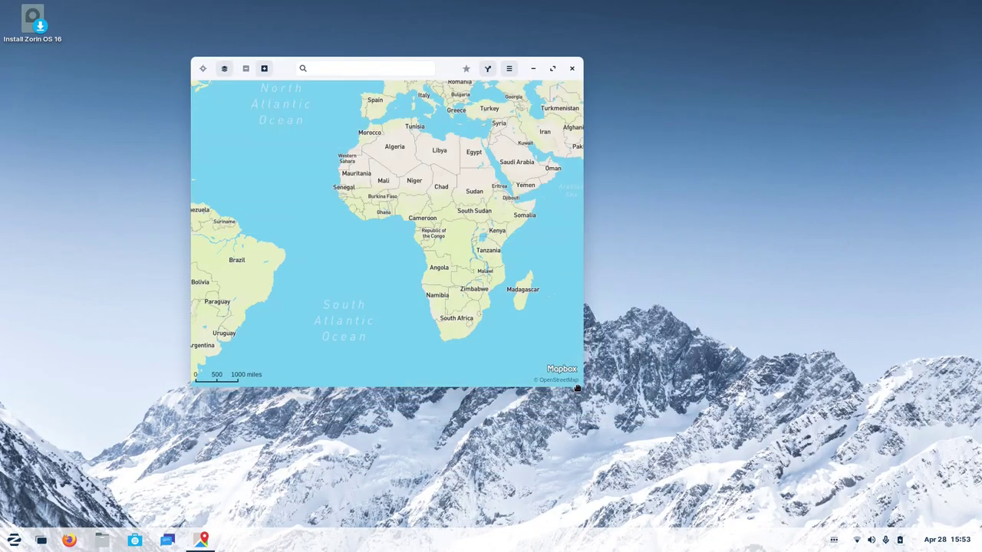
drag(581, 385, 786, 475)
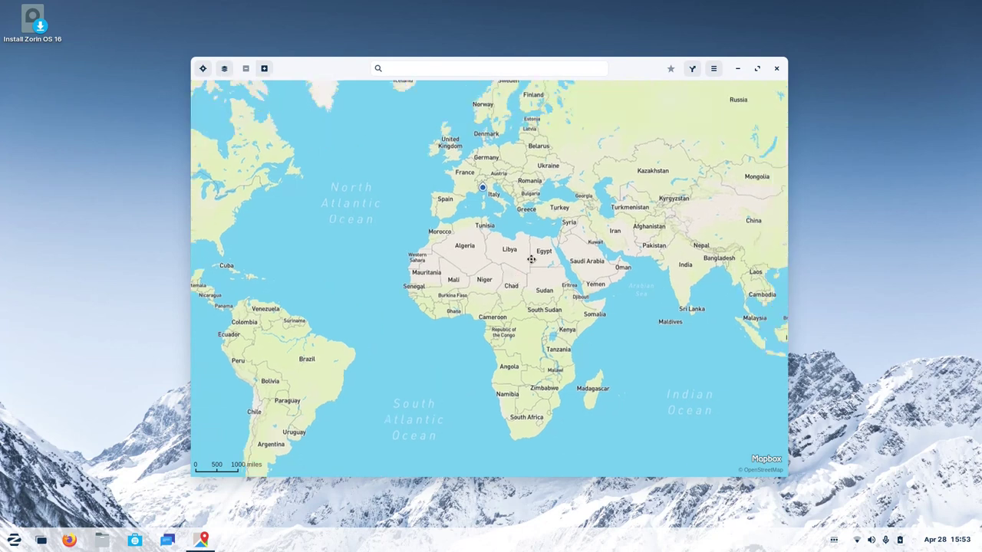
scroll(559, 208, up, 5)
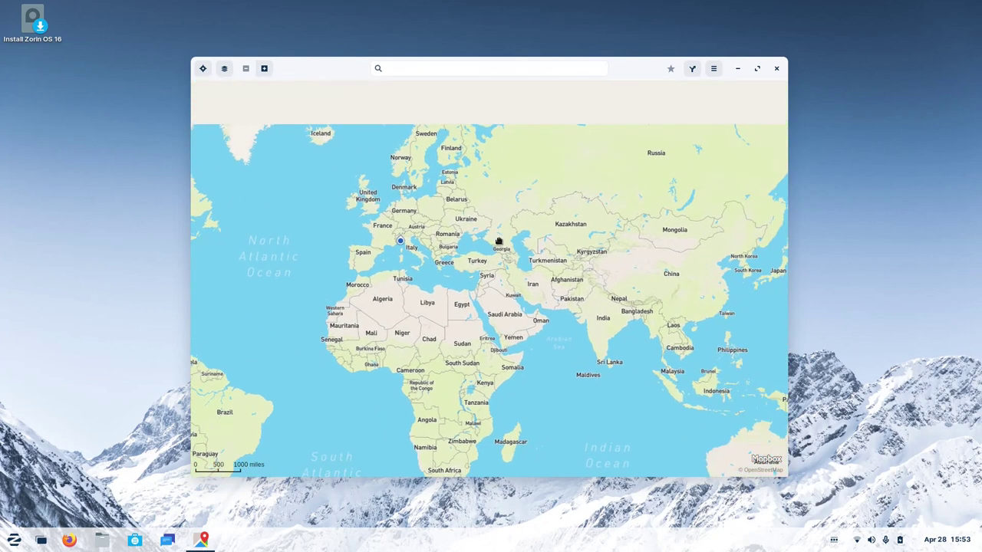
scroll(504, 219, up, 6)
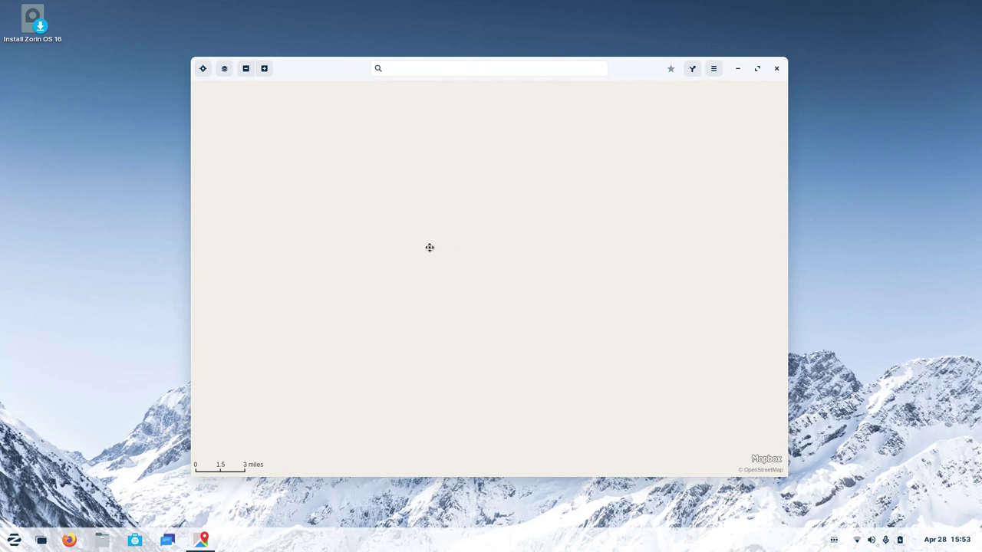
scroll(493, 236, down, 6)
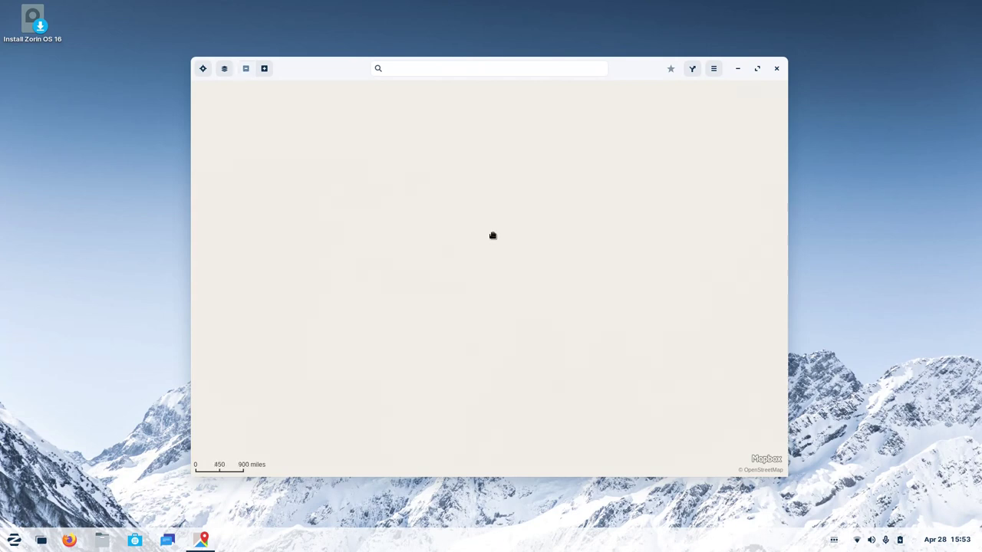
scroll(493, 236, up, 1)
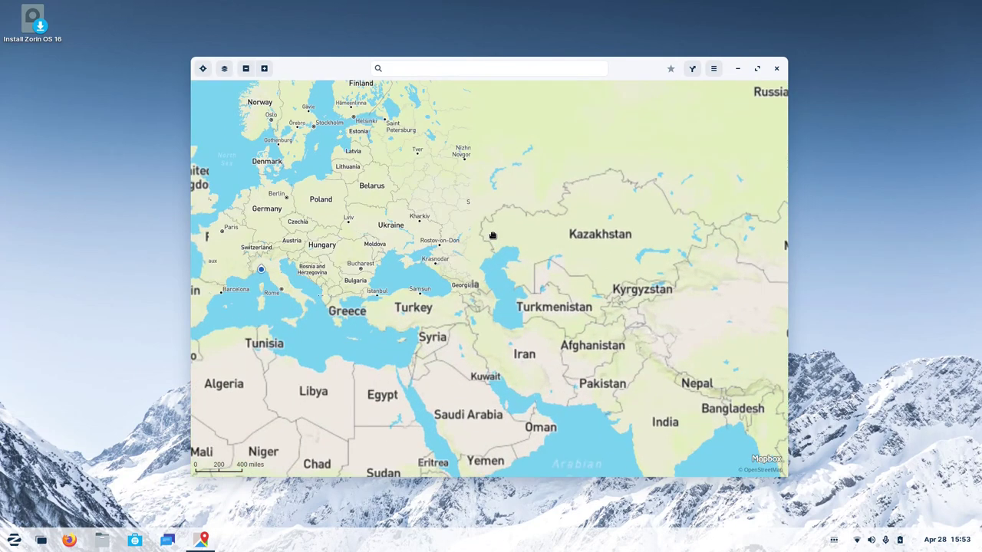
scroll(492, 235, up, 1)
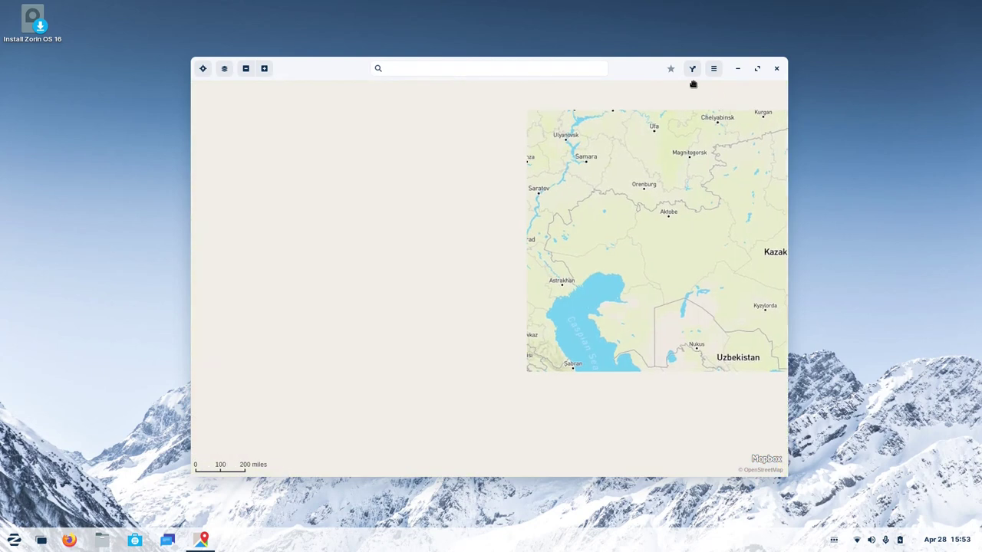
Glance at the Maps menu, dismiss it, and bring up the map layer choices.
click(717, 71)
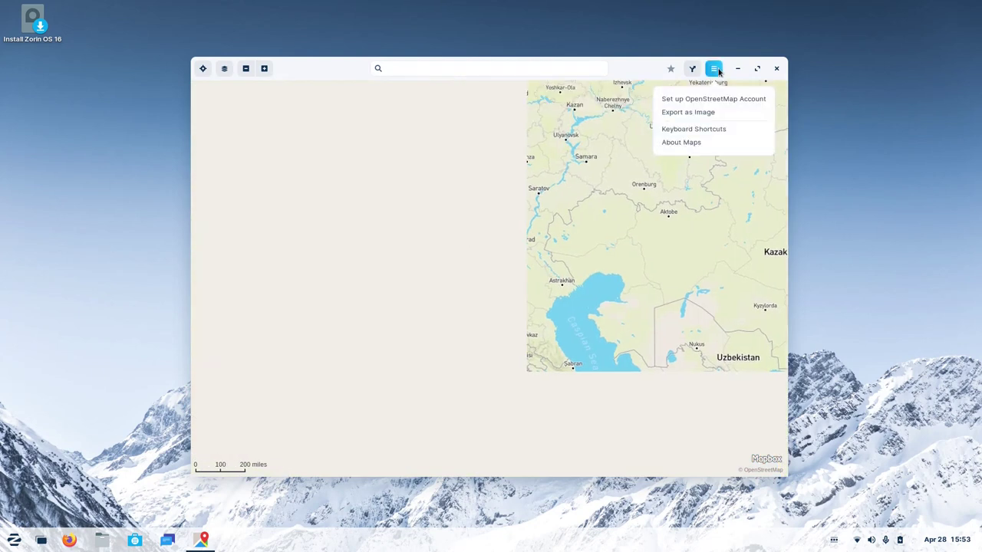
key(Escape)
click(225, 69)
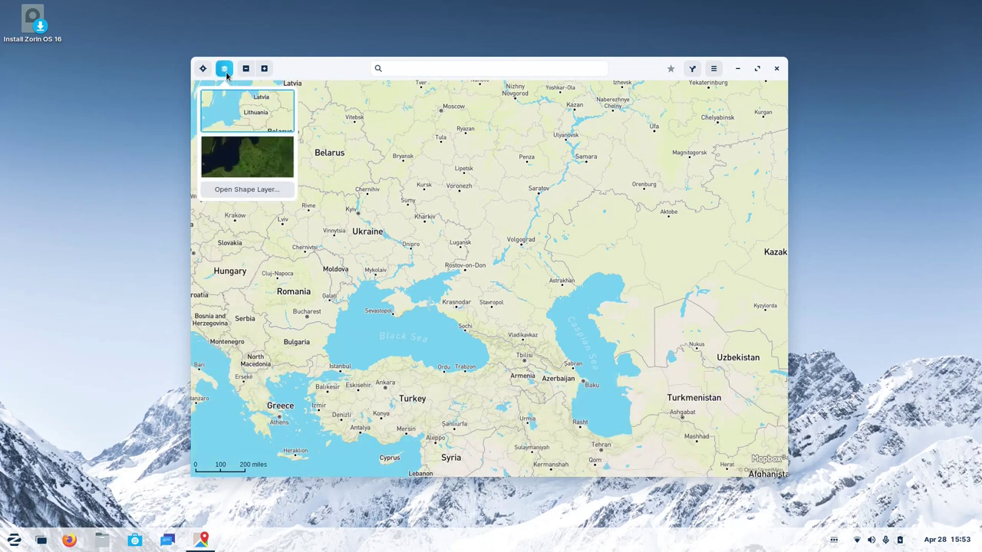
Switch the map to satellite imagery and zoom in around Crimea and the Black Sea.
click(251, 165)
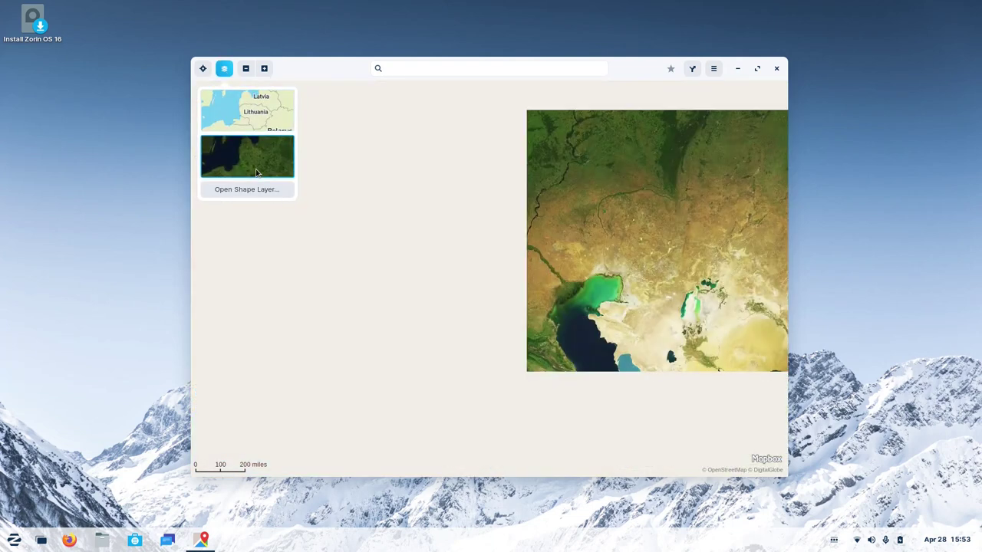
click(455, 236)
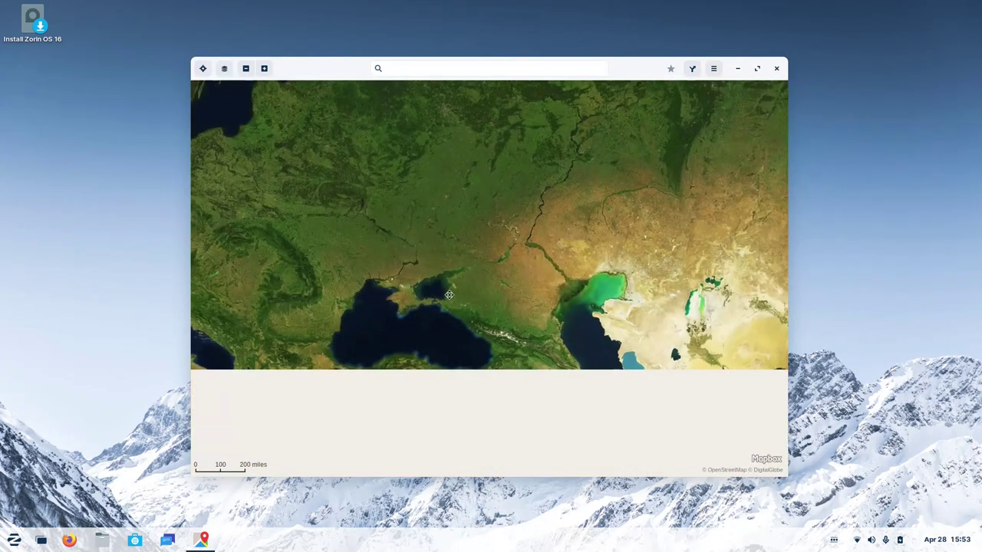
drag(414, 286, 452, 213)
scroll(452, 214, up, 3)
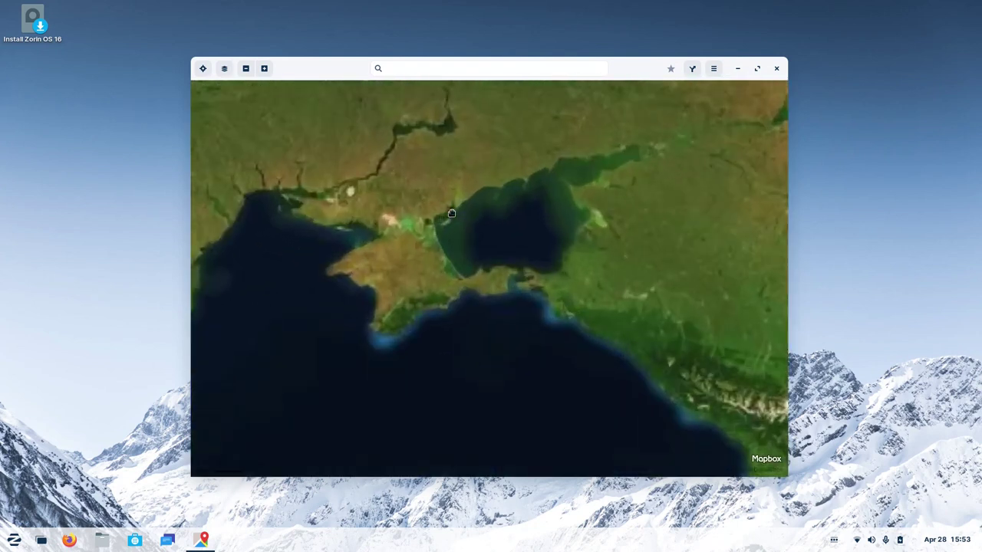
scroll(363, 257, up, 3)
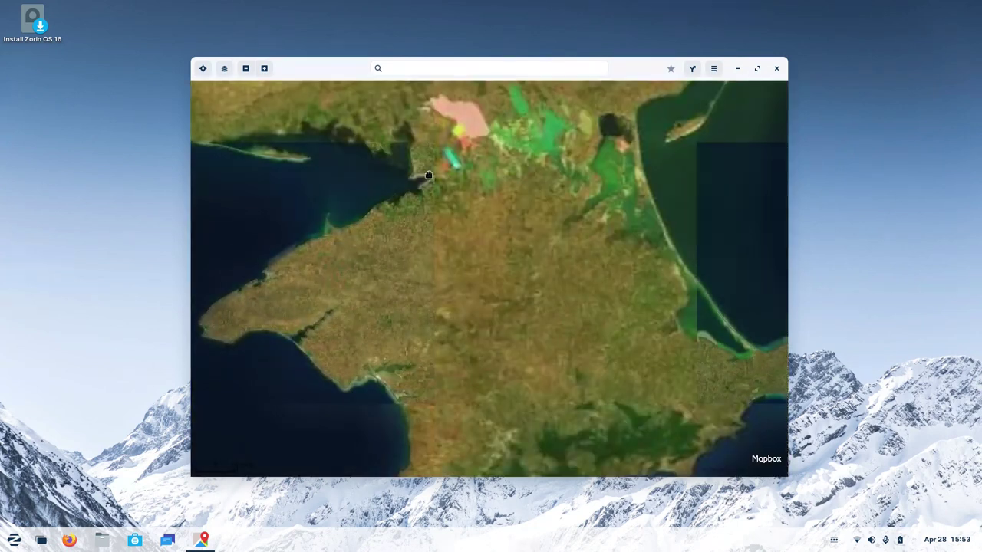
scroll(410, 254, up, 2)
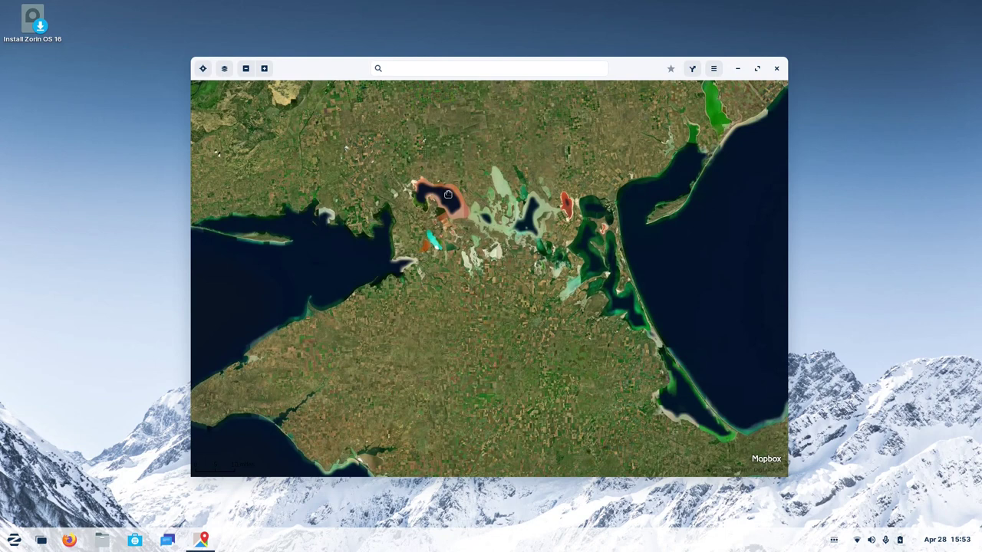
scroll(448, 194, up, 3)
drag(402, 262, 460, 210)
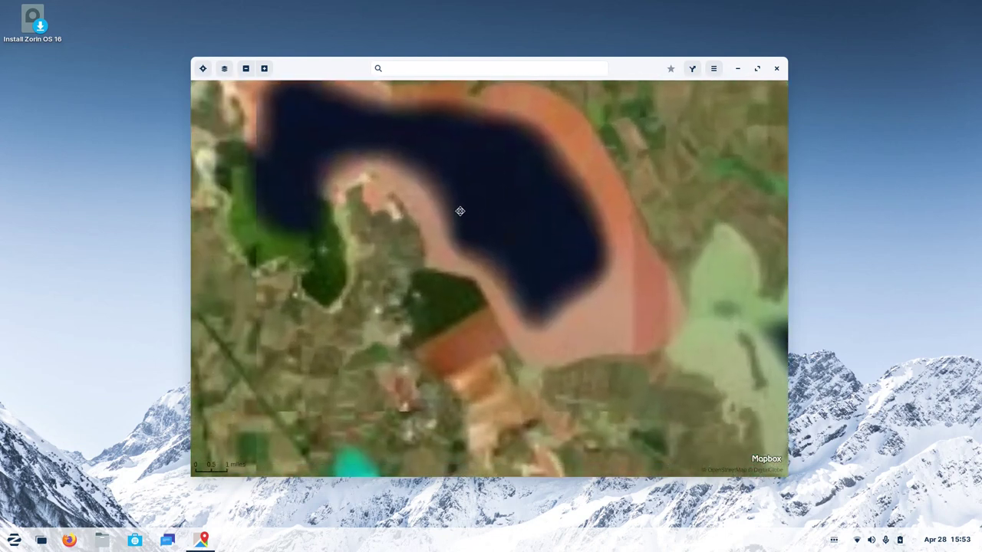
Jump to the current location and settle on a satellite view over Europe.
click(224, 68)
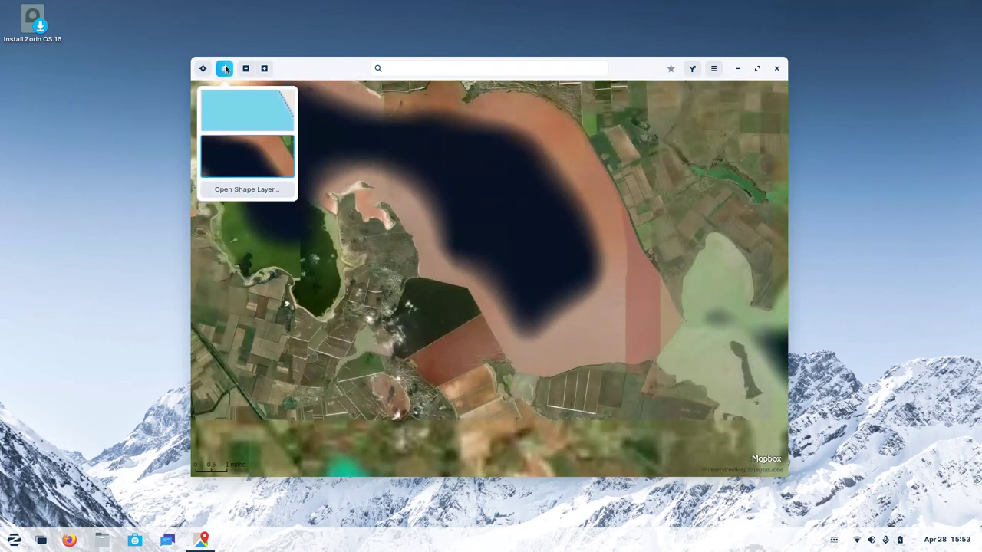
click(202, 69)
click(202, 68)
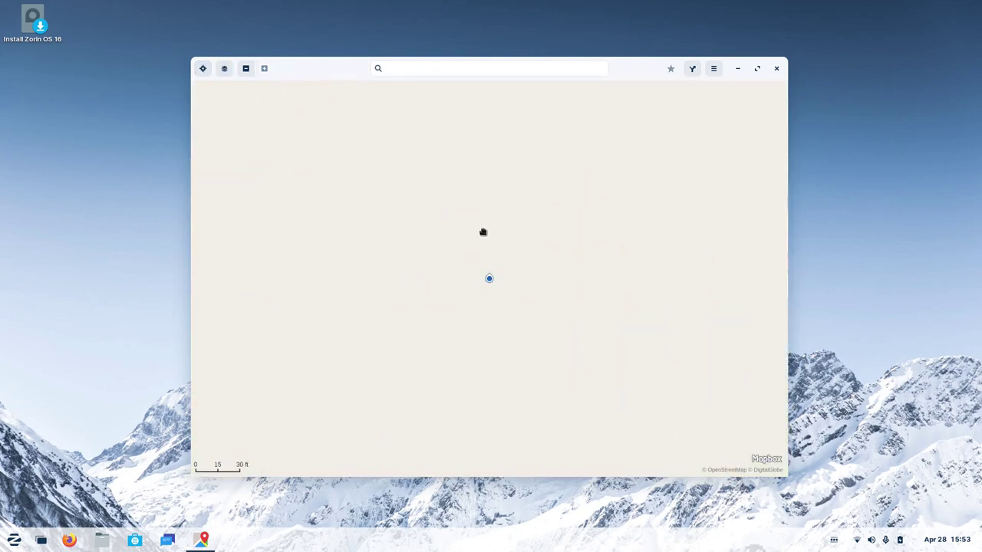
scroll(483, 232, down, 12)
drag(548, 263, 342, 158)
scroll(511, 138, up, 11)
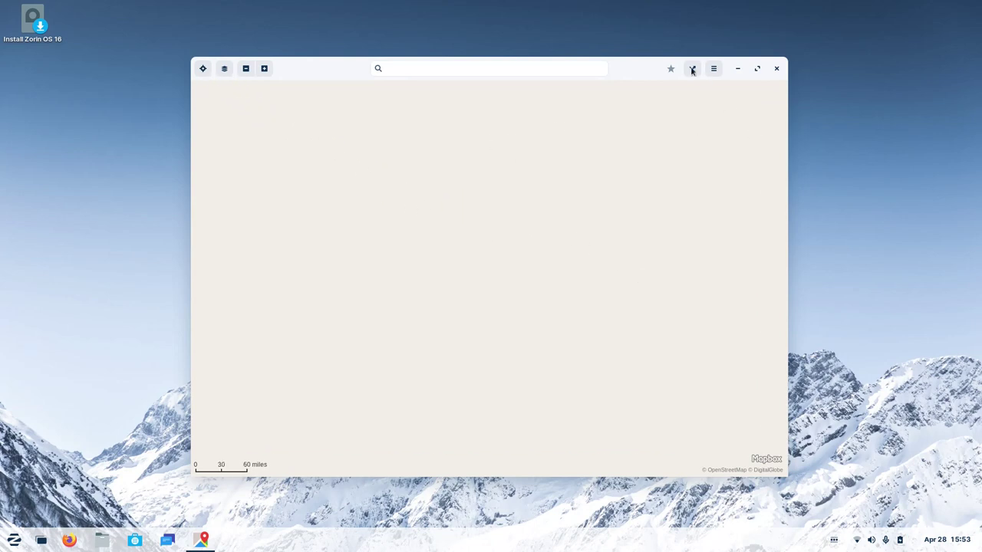
scroll(698, 253, up, 2)
scroll(699, 253, down, 18)
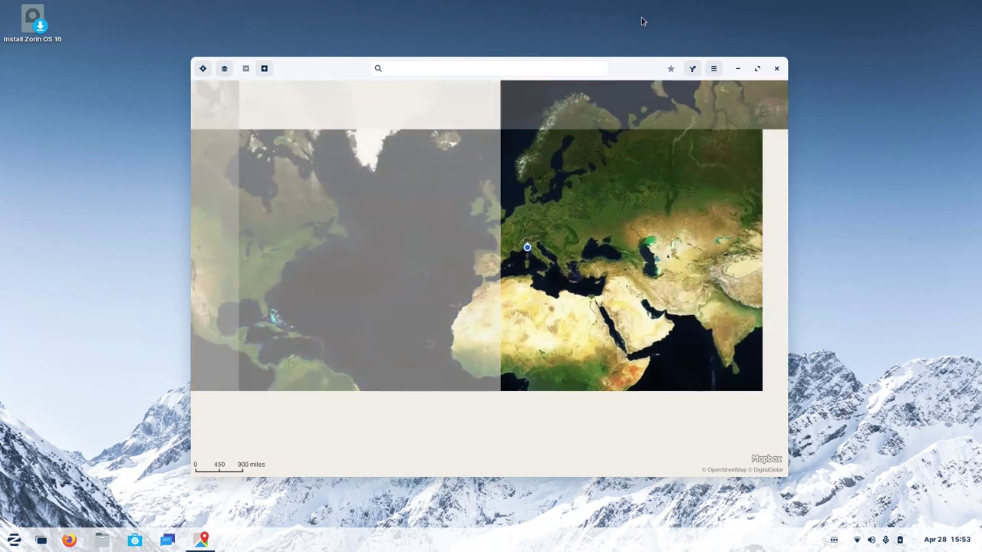
Plan a driving route from Rome, Italy to Milan.
click(692, 69)
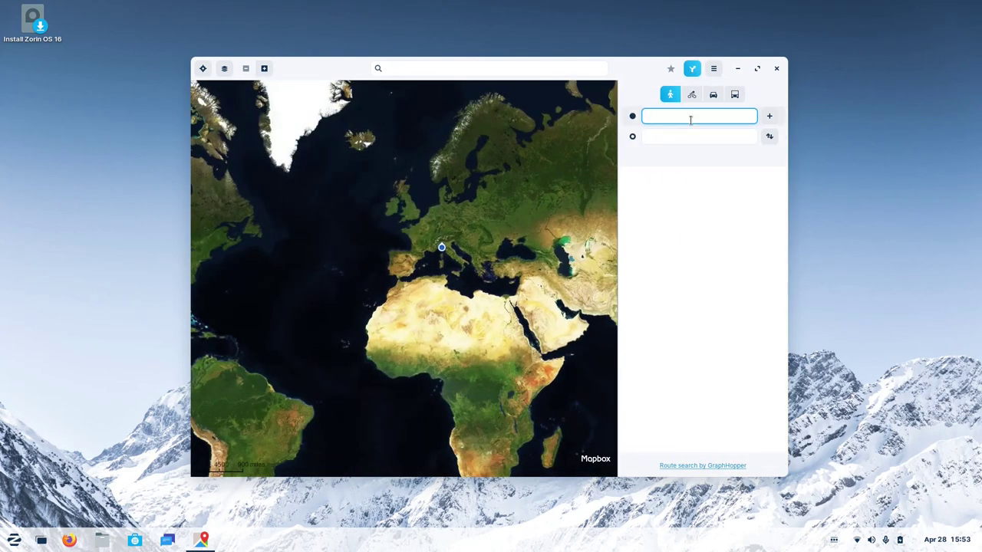
text(re)
text(me italy)
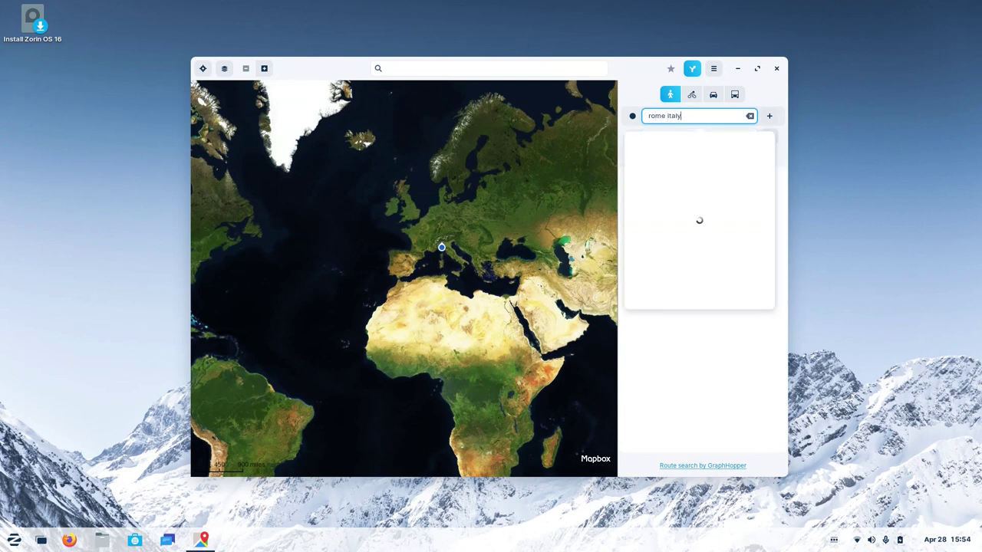
click(678, 147)
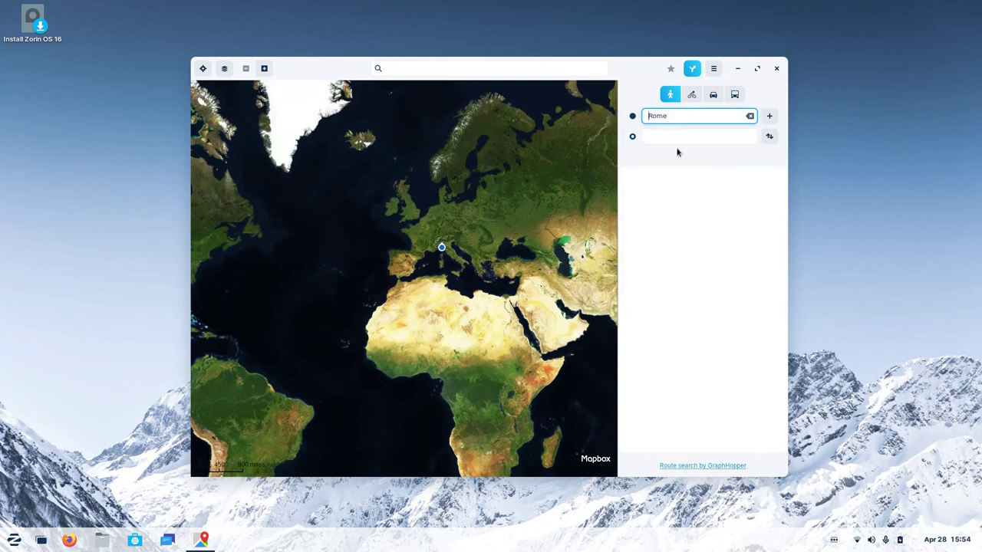
click(679, 141)
text(milan)
click(668, 175)
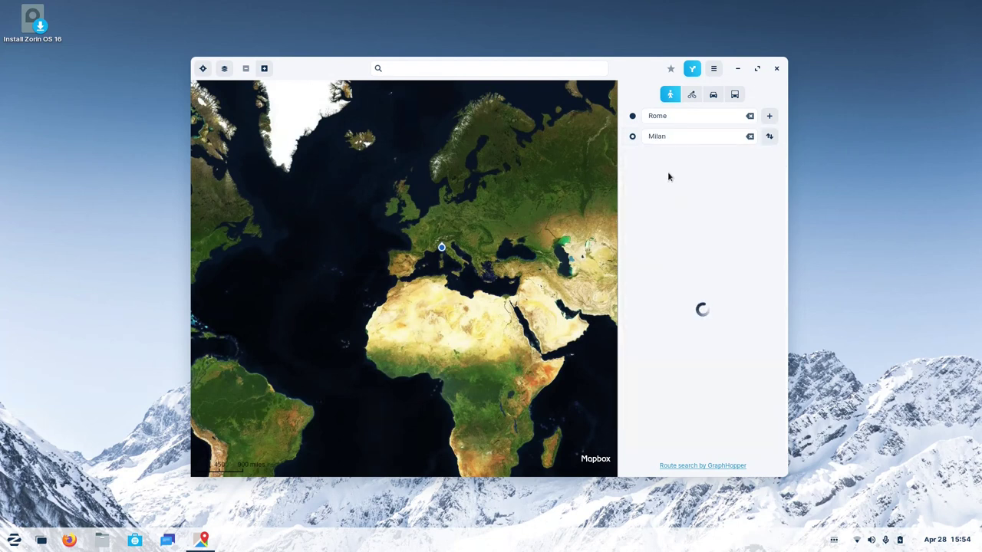
click(713, 94)
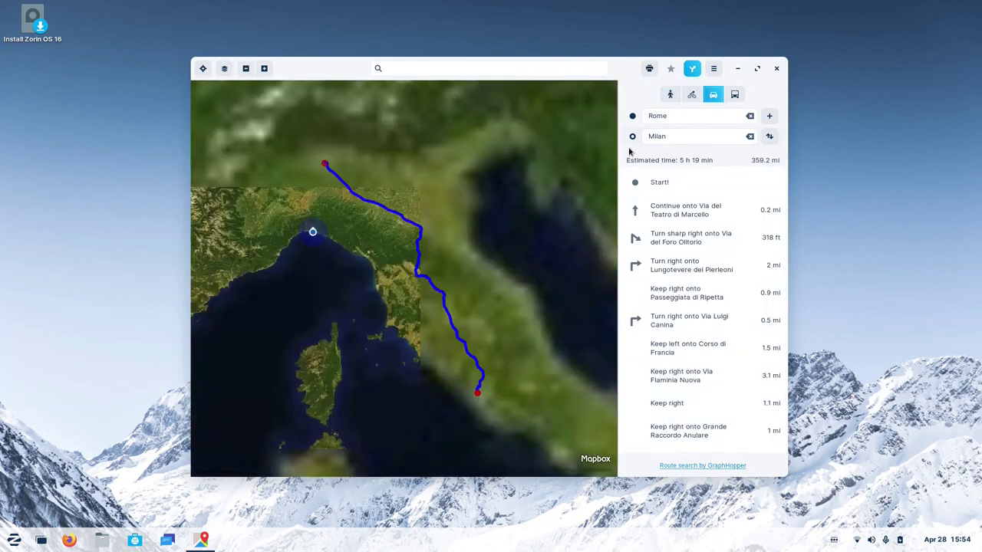
Pan and zoom the route map, then move the Maps window up and left.
drag(477, 258, 450, 260)
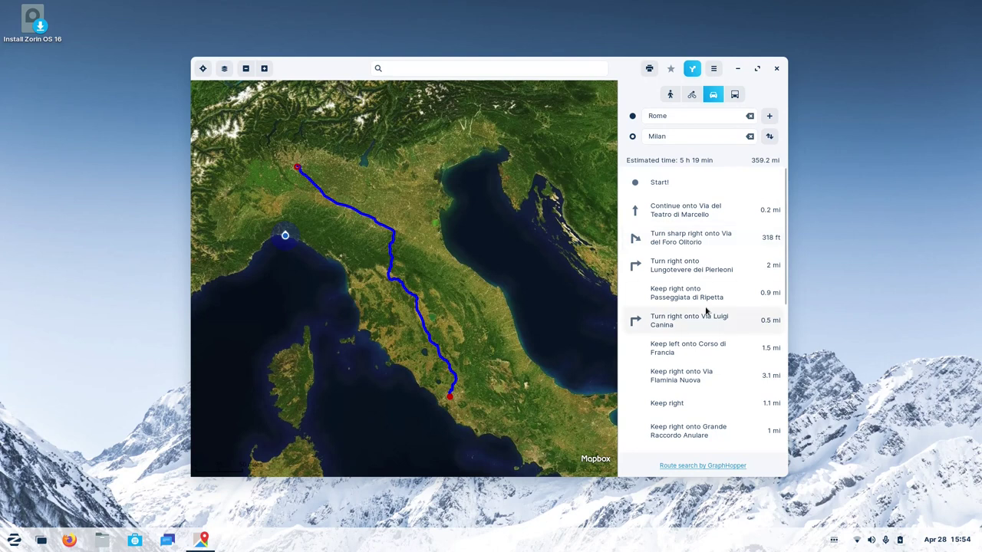
scroll(700, 353, down, 8)
scroll(701, 360, up, 8)
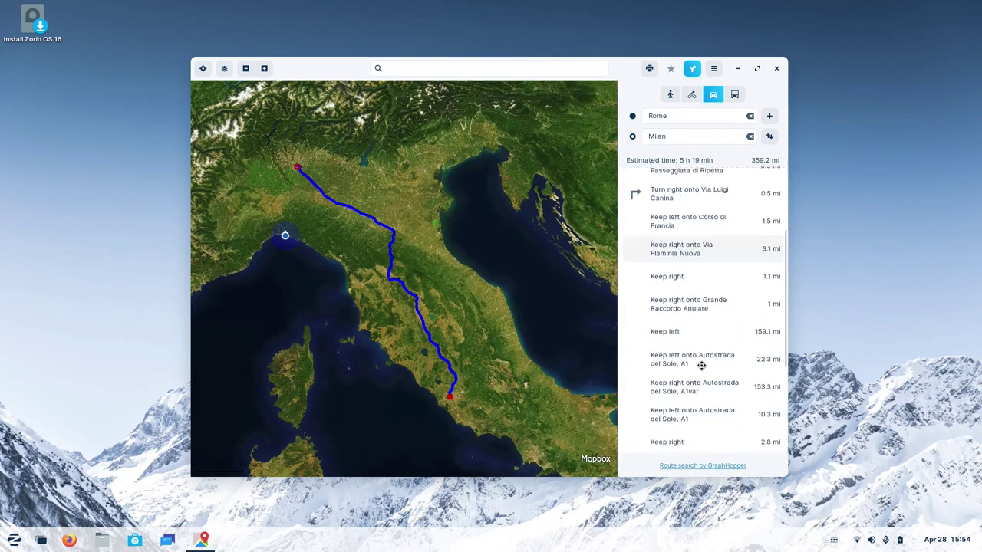
drag(623, 82, 609, 43)
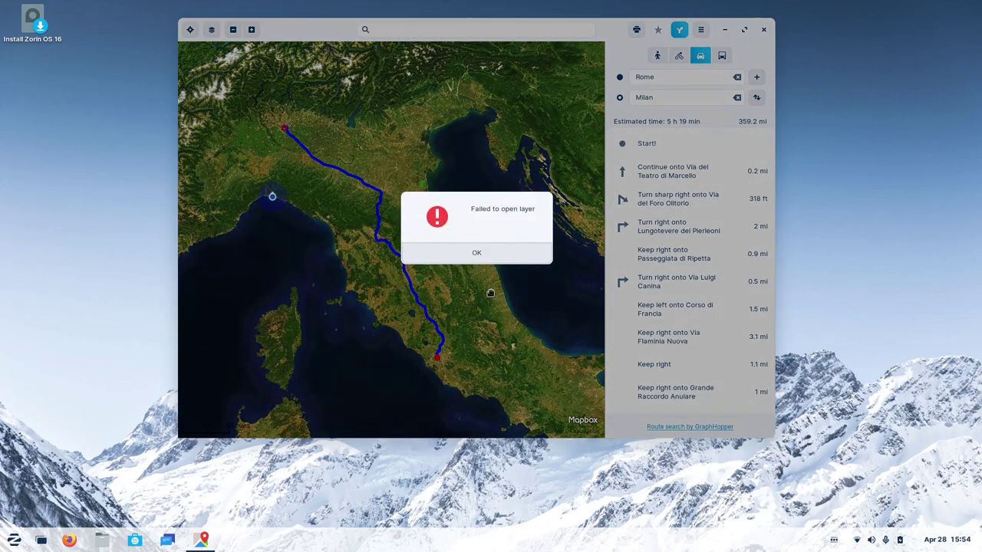
Dismiss the layer error, enlarge the window, and zoom to the Lungotevere dei Pierleoni turn.
click(476, 252)
drag(776, 435, 888, 509)
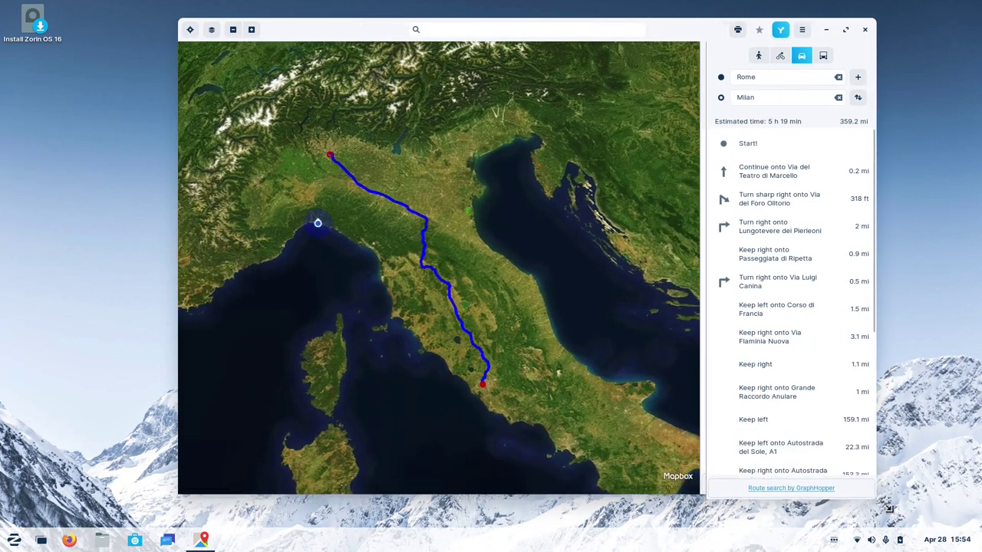
scroll(811, 336, down, 5)
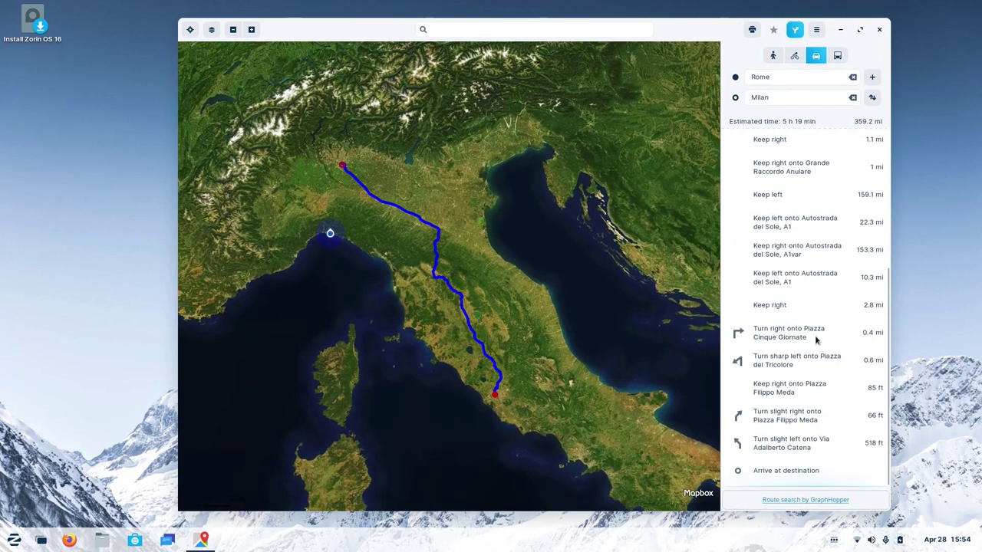
scroll(815, 340, up, 5)
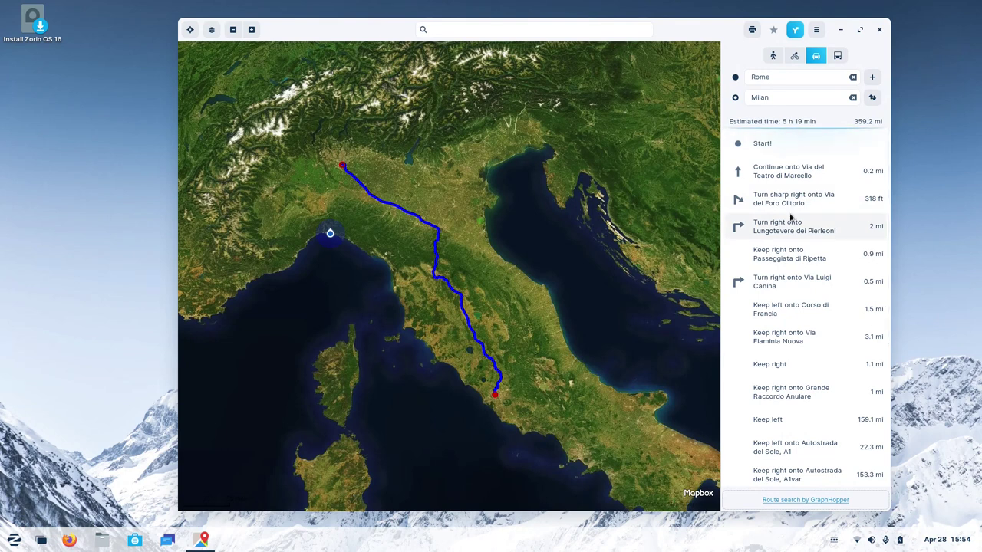
click(790, 221)
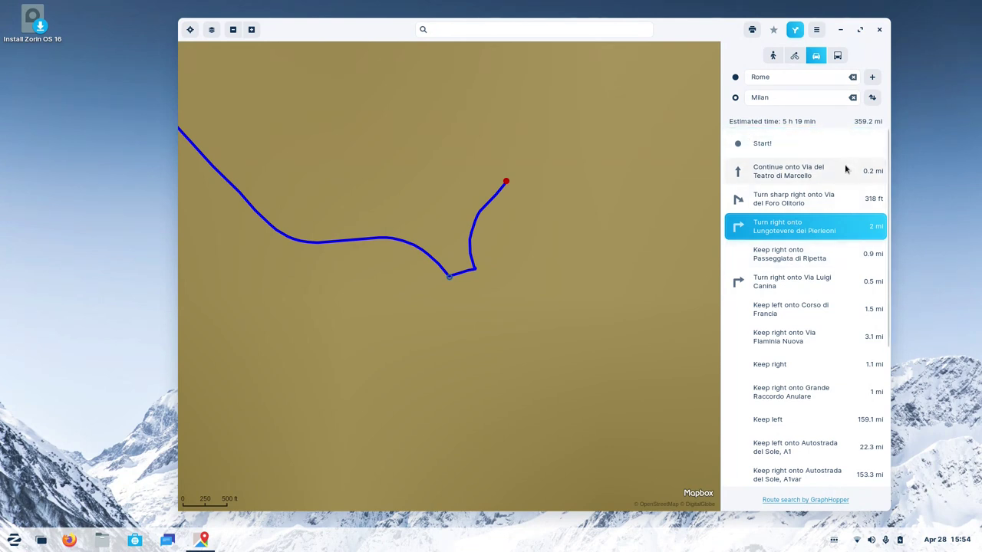
scroll(844, 176, down, 5)
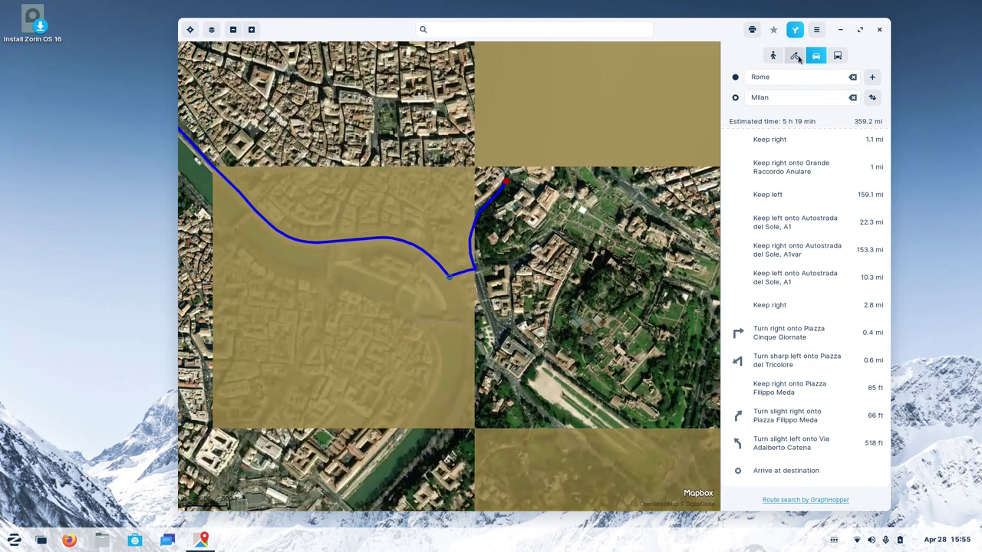
Toggle the route between cycling and driving and show and hide the directions panel.
click(795, 55)
click(813, 56)
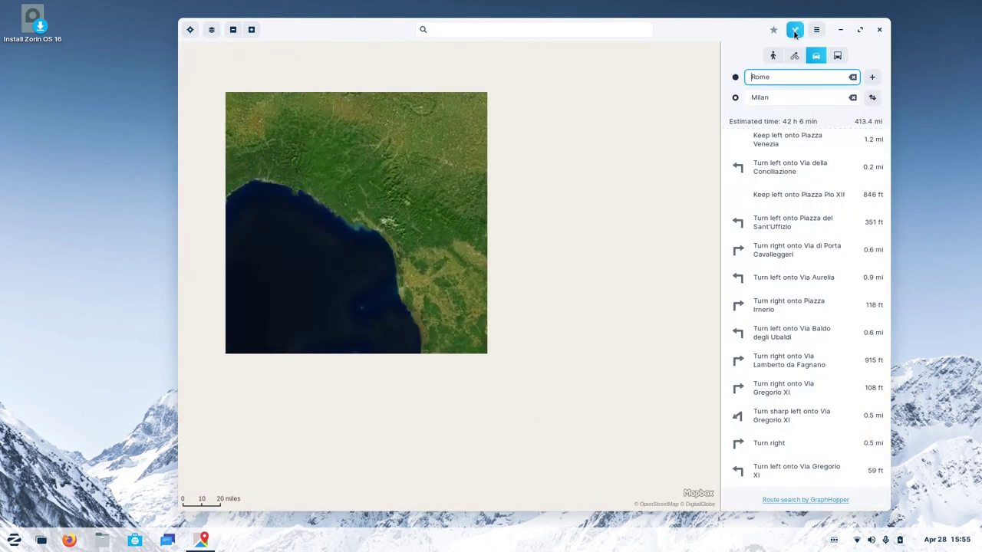
click(794, 30)
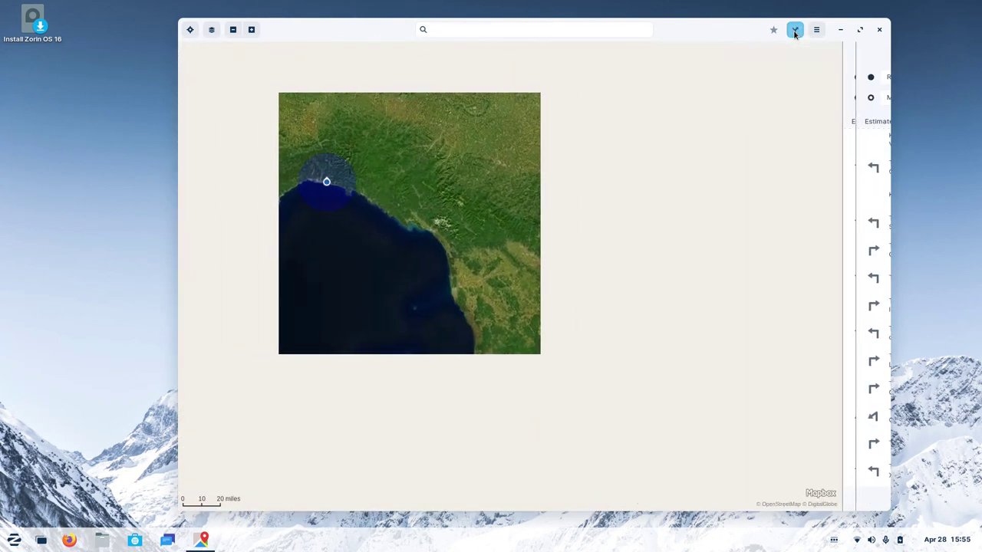
click(795, 30)
click(795, 31)
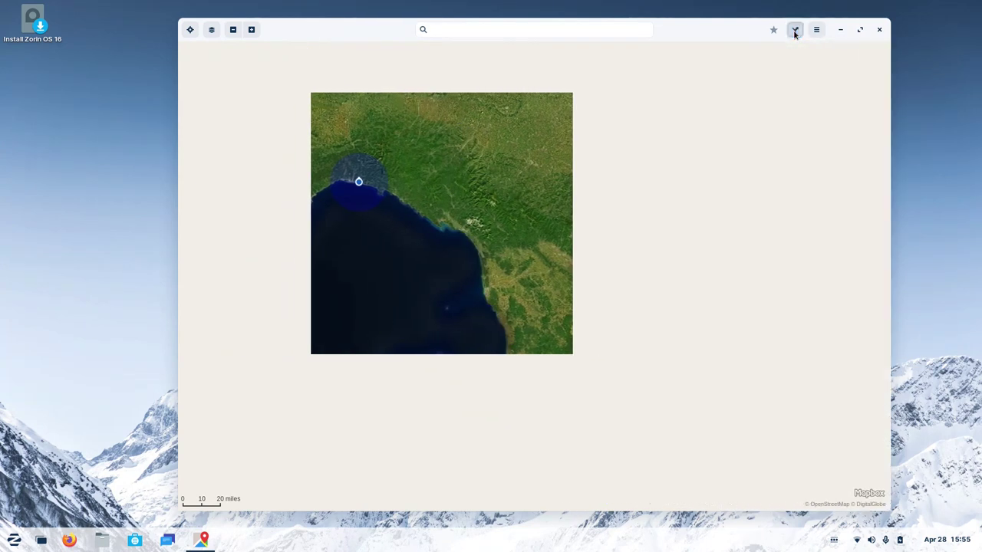
click(794, 31)
click(794, 31)
click(794, 31)
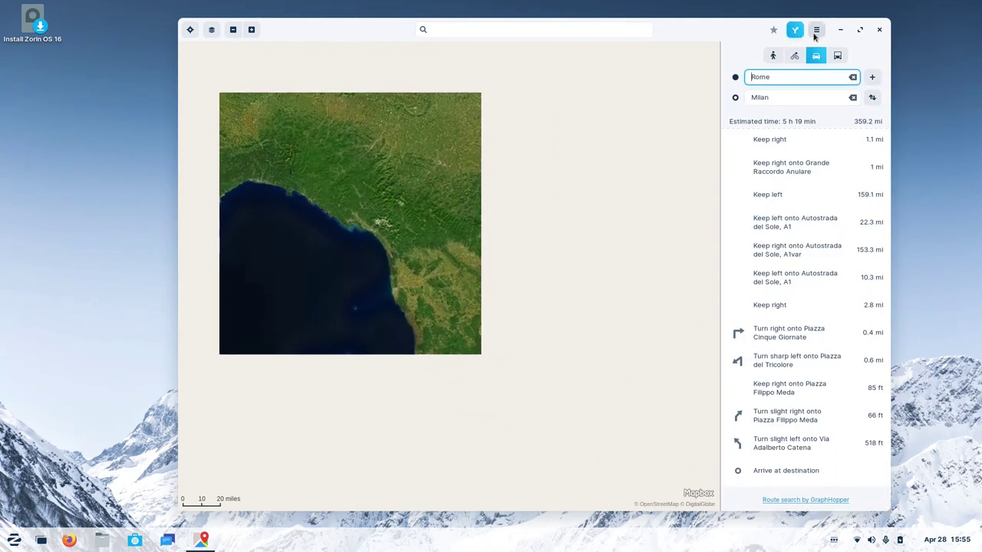
click(816, 29)
click(816, 29)
Close Maps and show the Accessories apps in the start menu.
click(879, 29)
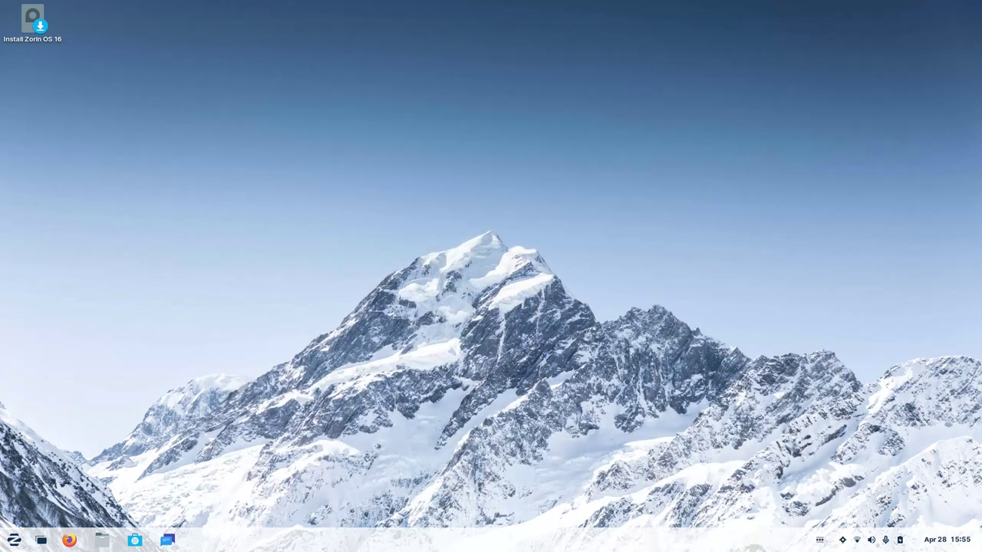
key(super)
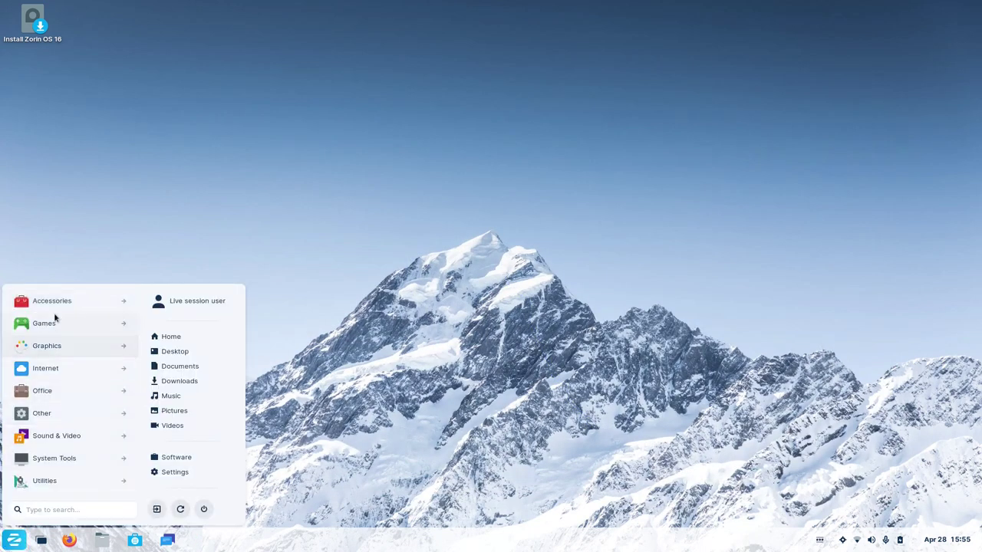
click(60, 302)
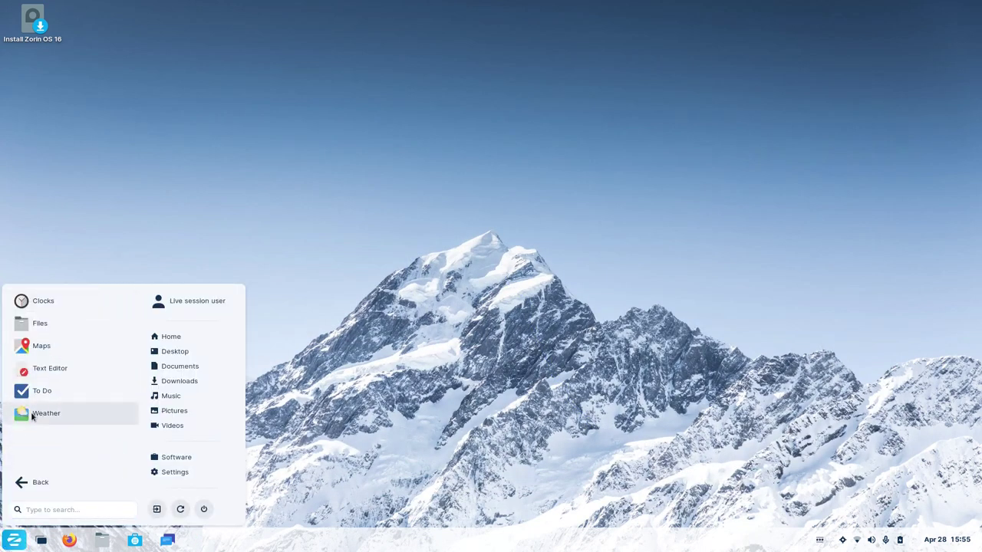
Launch Weather, compare Genoa's Tomorrow and Today forecasts, and peek at the options menu.
click(31, 414)
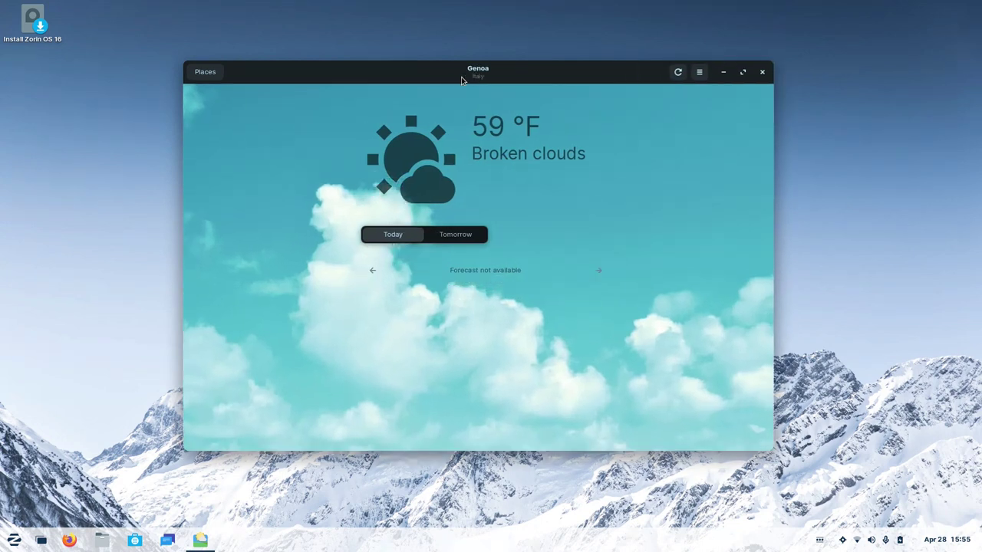
drag(444, 78, 471, 85)
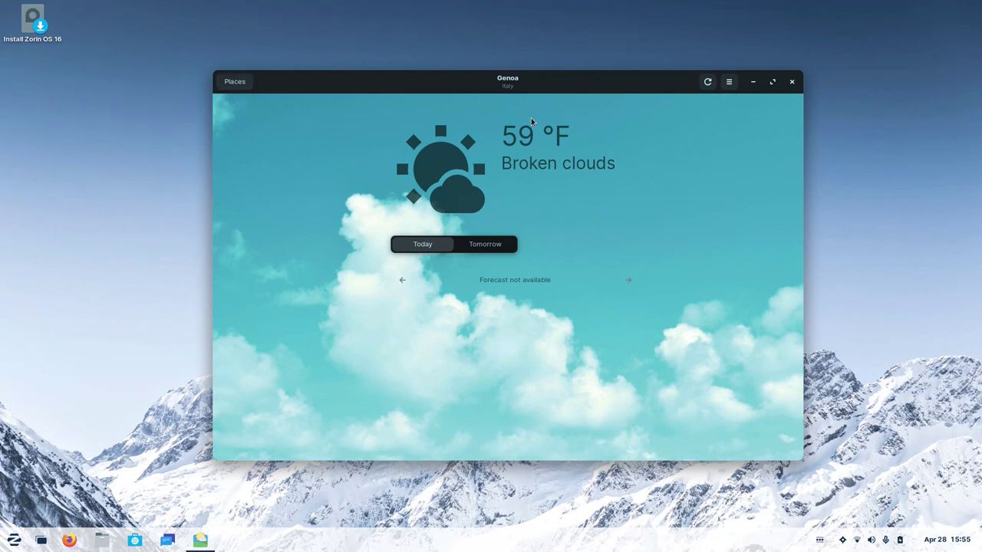
click(496, 246)
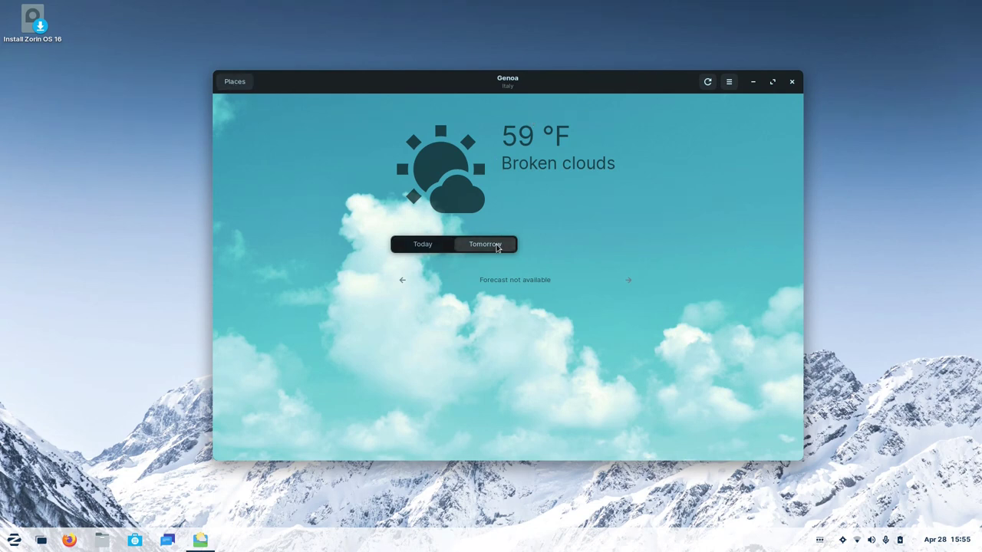
click(430, 247)
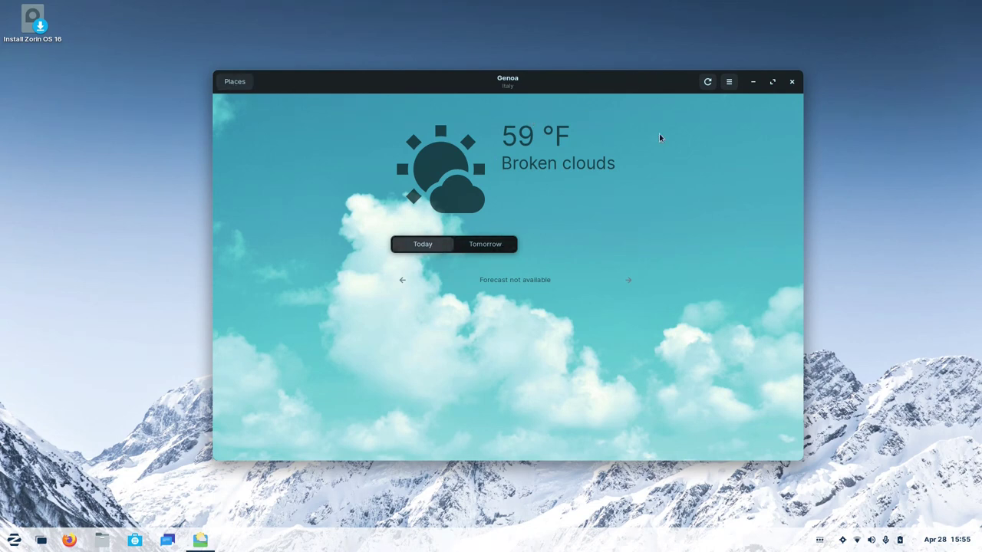
click(731, 84)
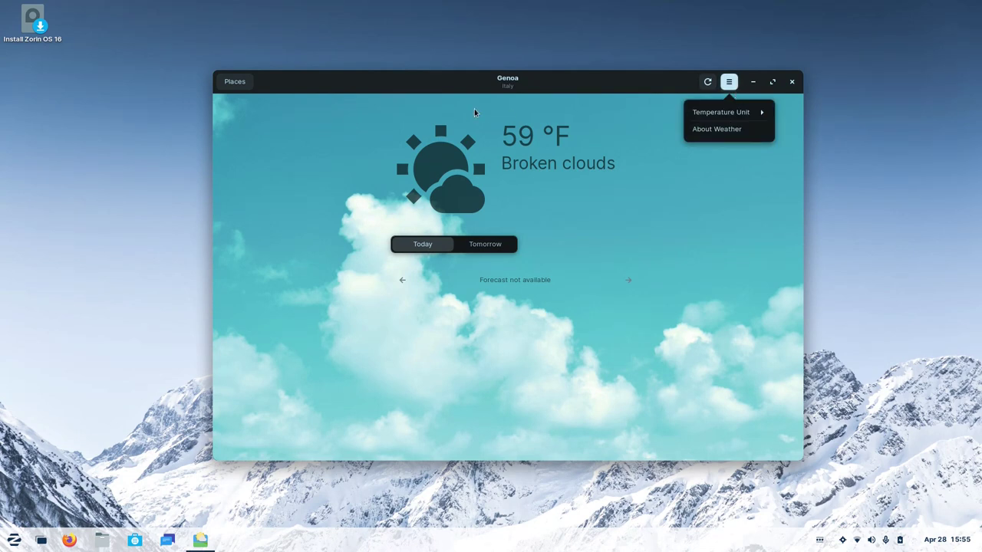
click(268, 81)
Look up the weather for Milan, then search 'new york' to show Albany.
click(236, 83)
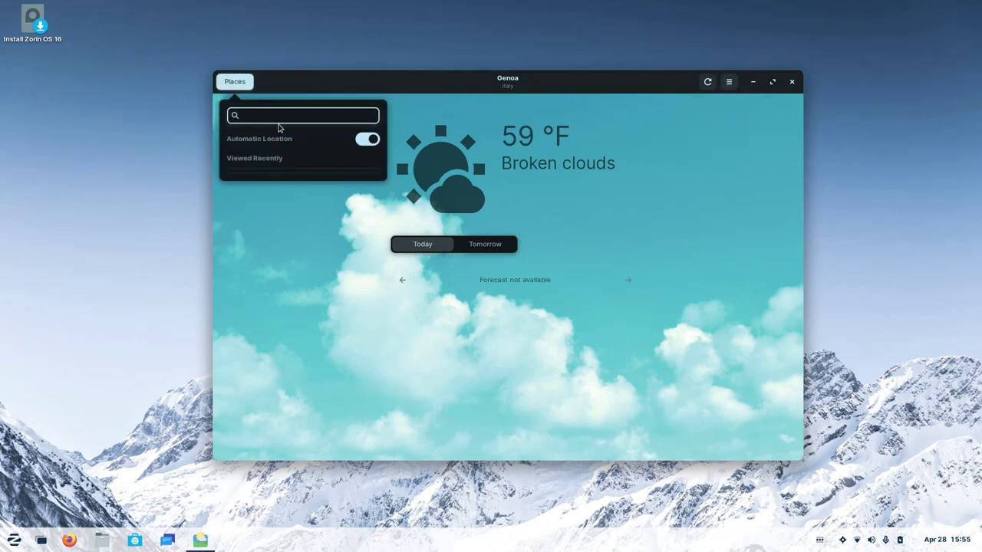
text(milano)
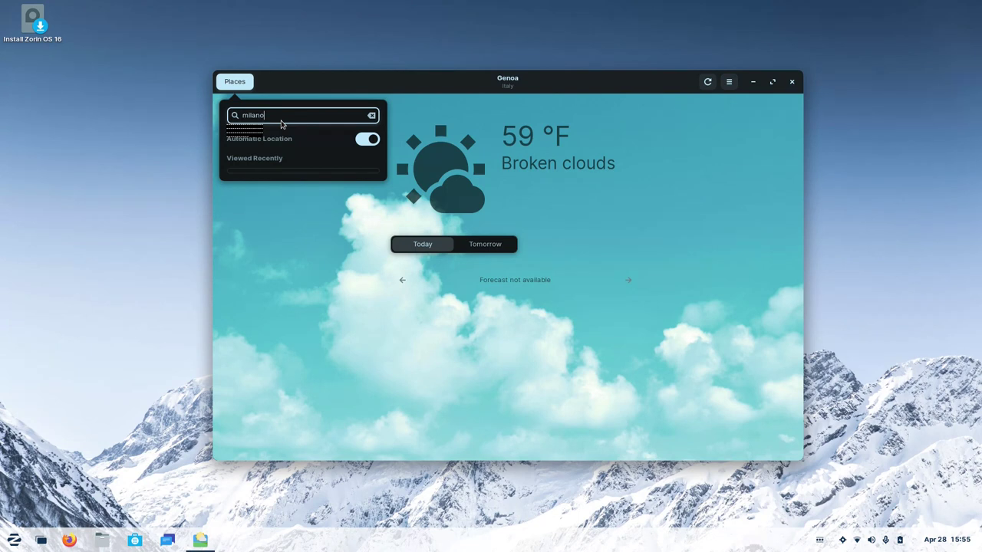
click(281, 126)
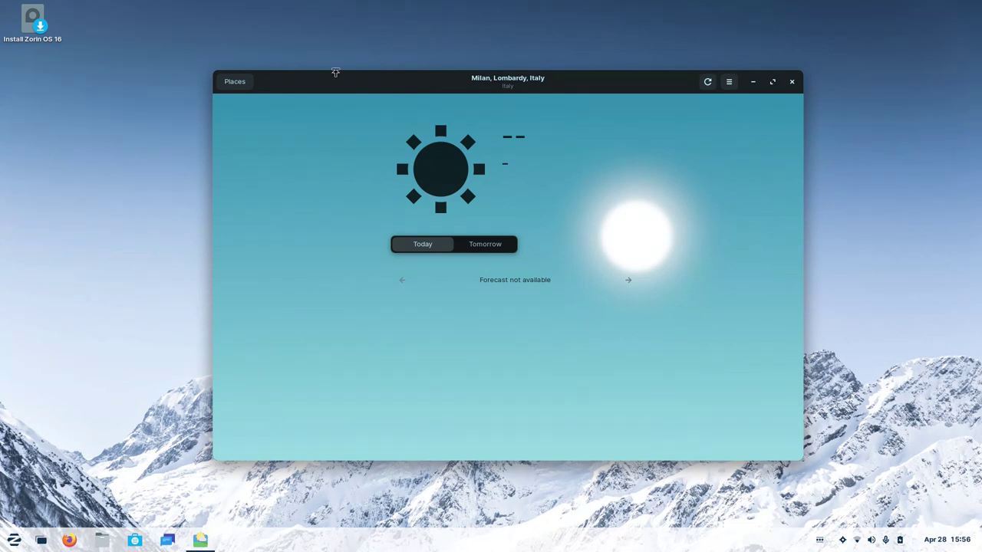
click(247, 86)
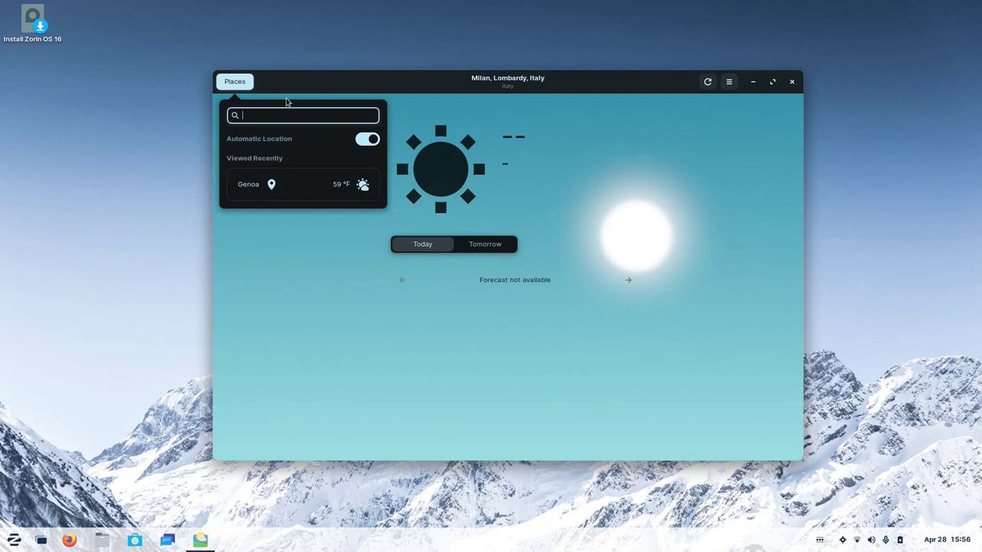
text(new)
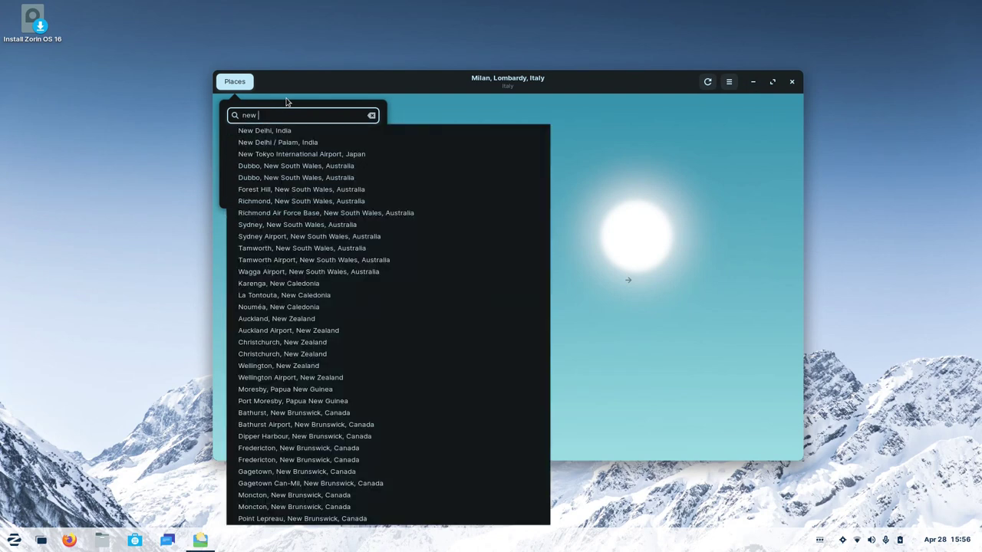
text( york)
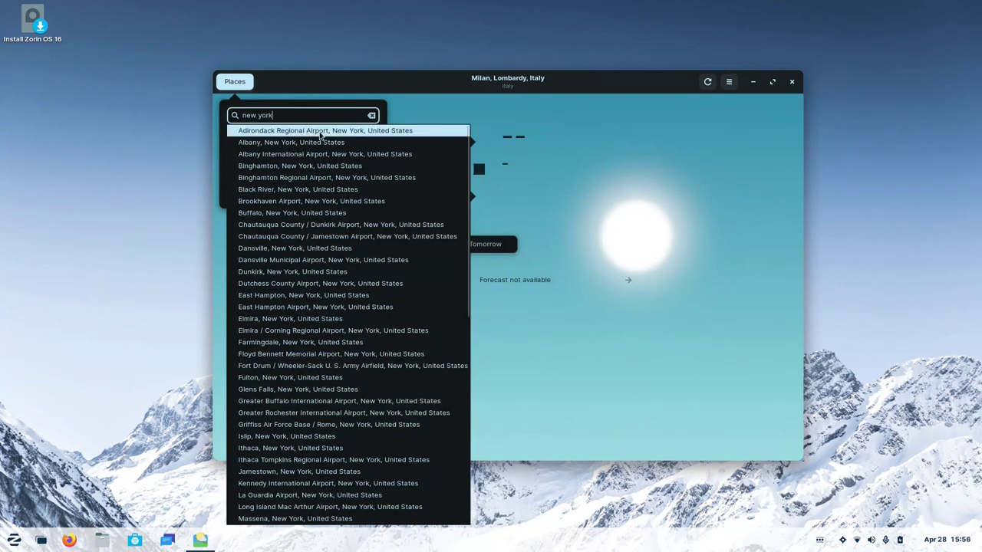
key(Escape)
key(Return)
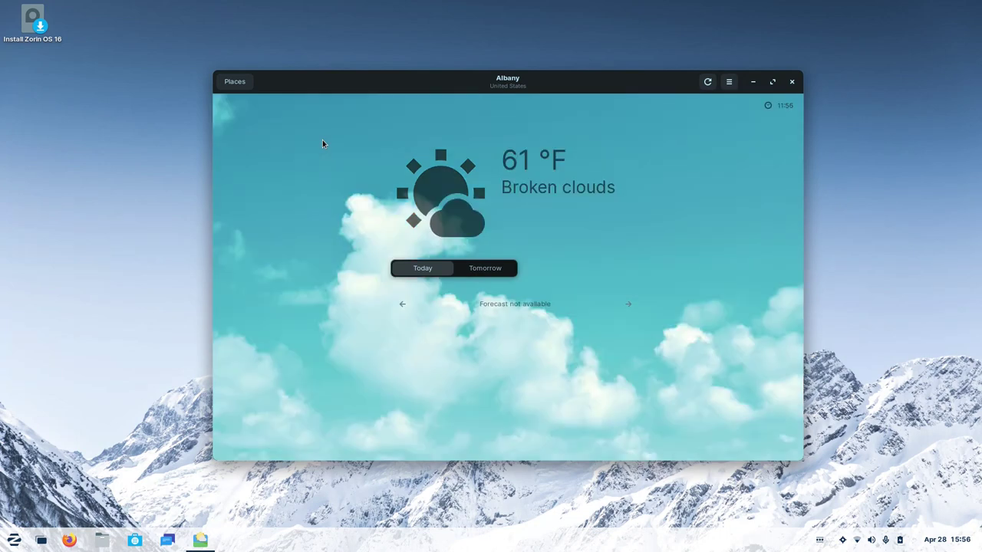
Check Berlin's weather, switch back to Albany from recent places, then close Weather.
click(235, 83)
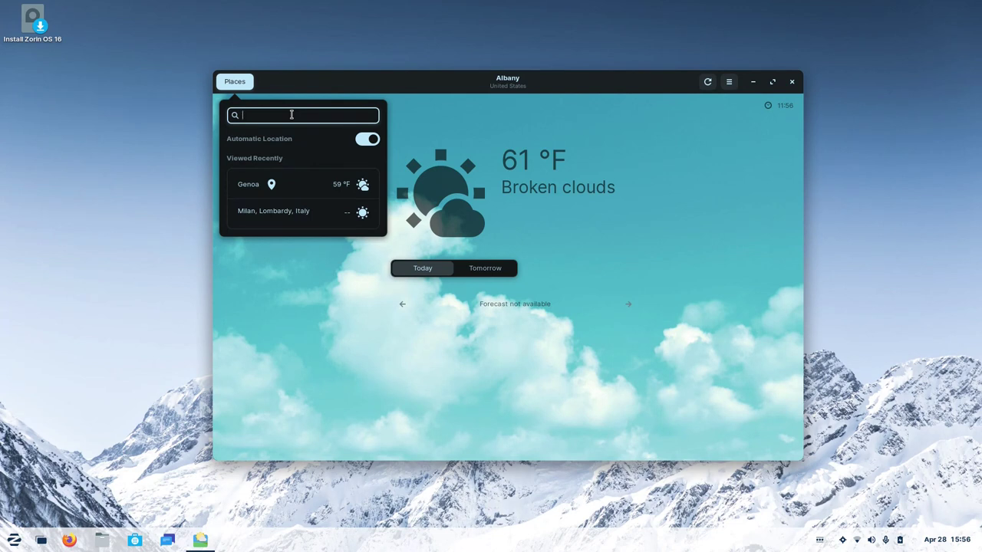
text(berlin)
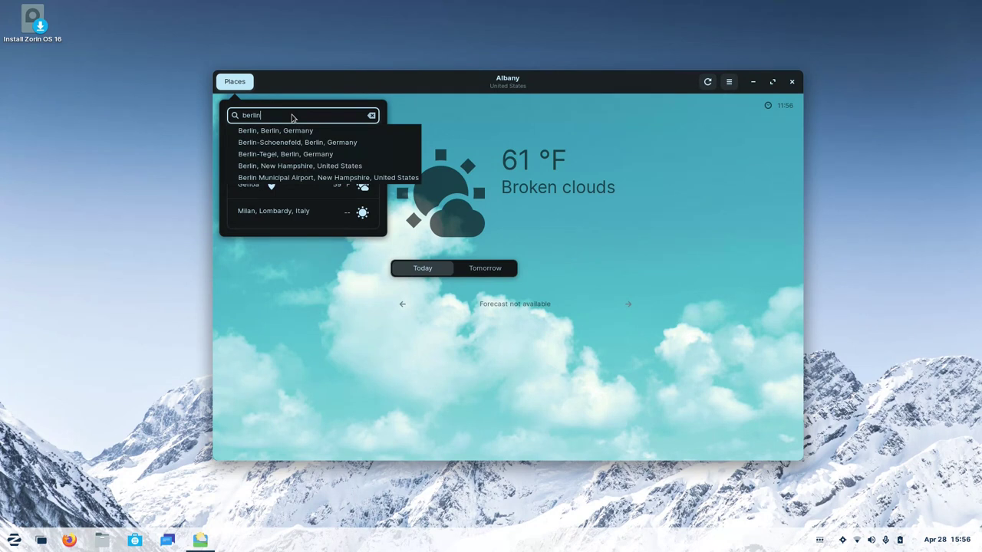
click(287, 130)
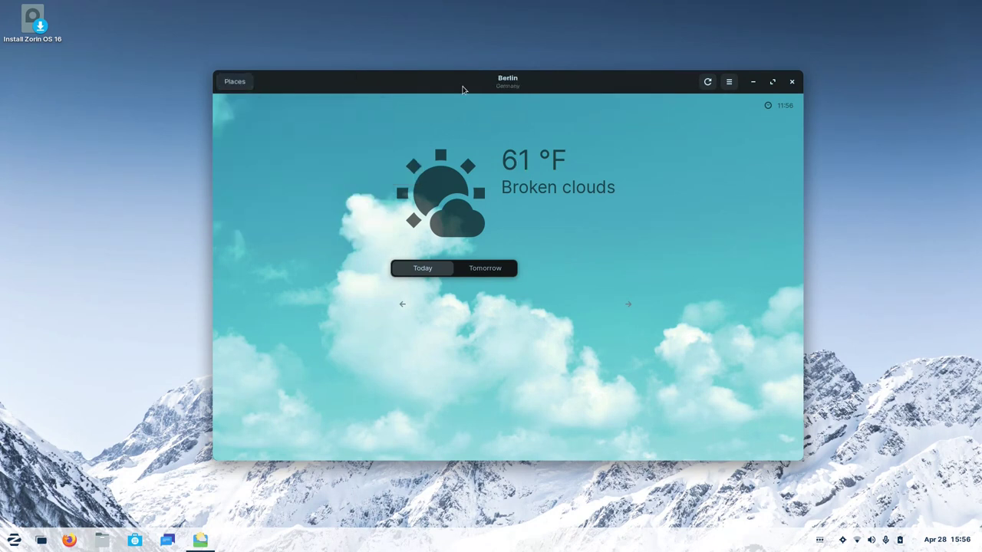
click(235, 82)
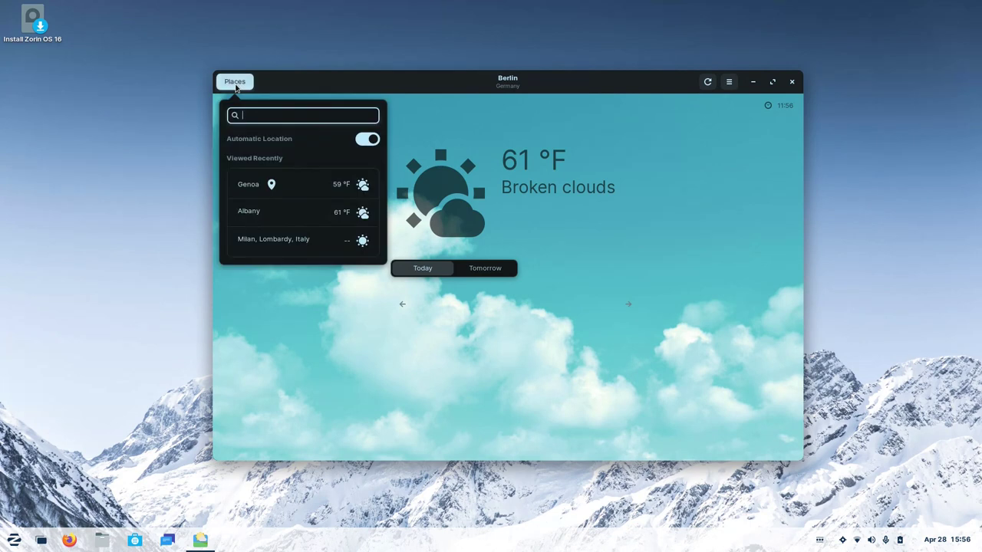
click(265, 215)
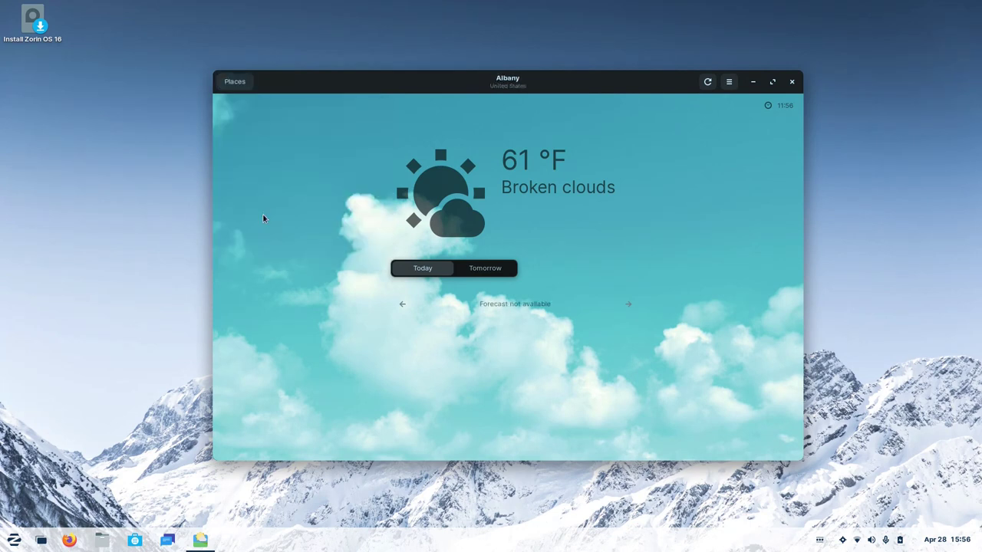
click(232, 79)
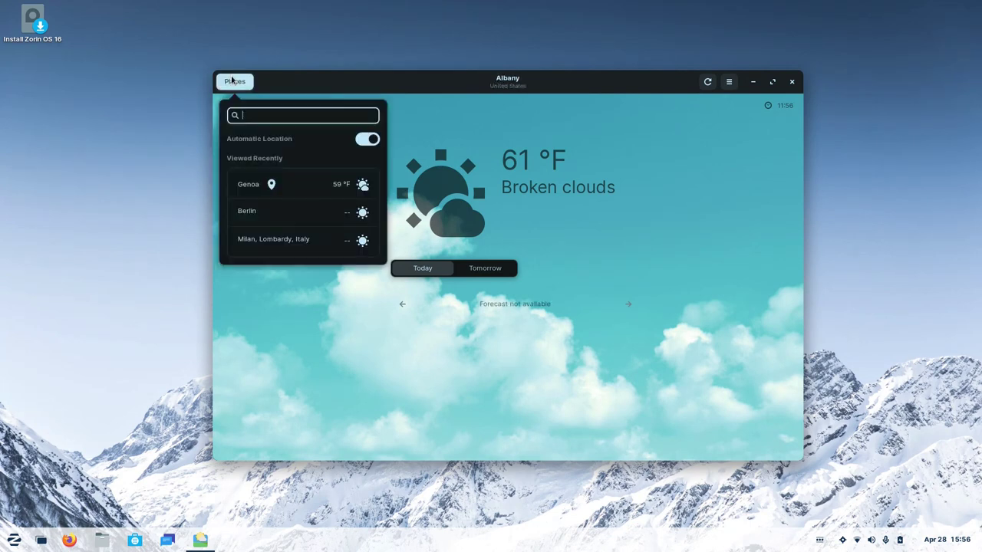
click(448, 108)
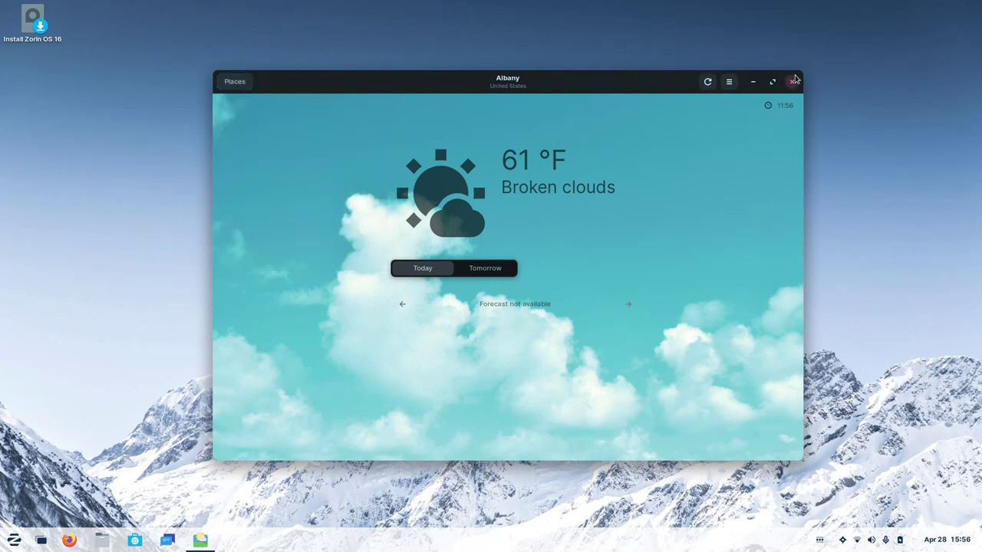
click(793, 81)
Start AisleRiot Solitaire from the Games section of the Zorin menu.
click(14, 539)
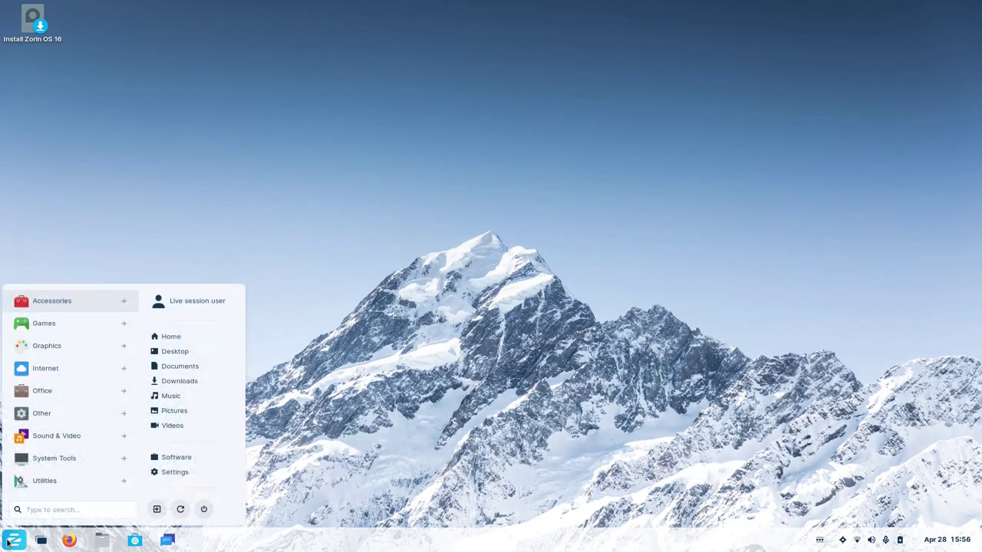
click(54, 324)
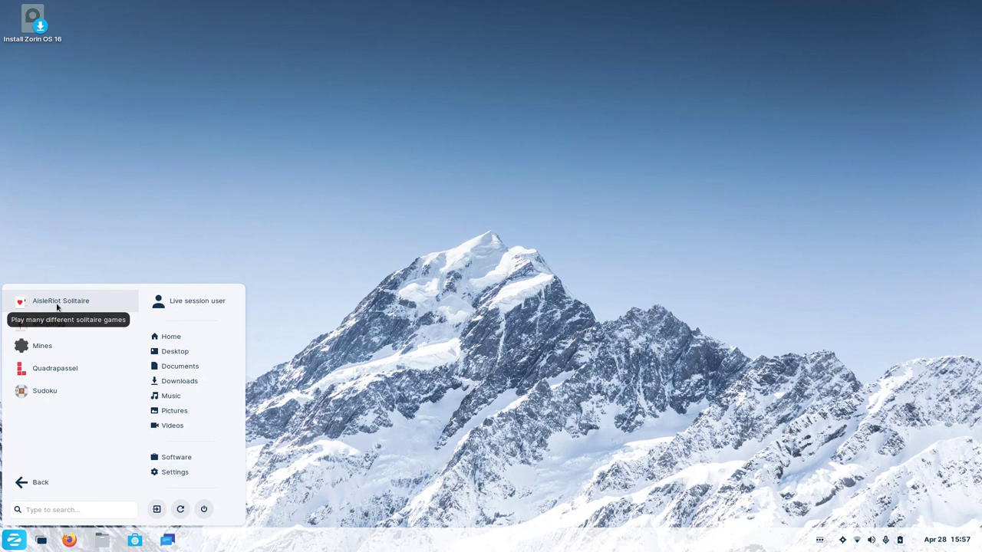
click(55, 303)
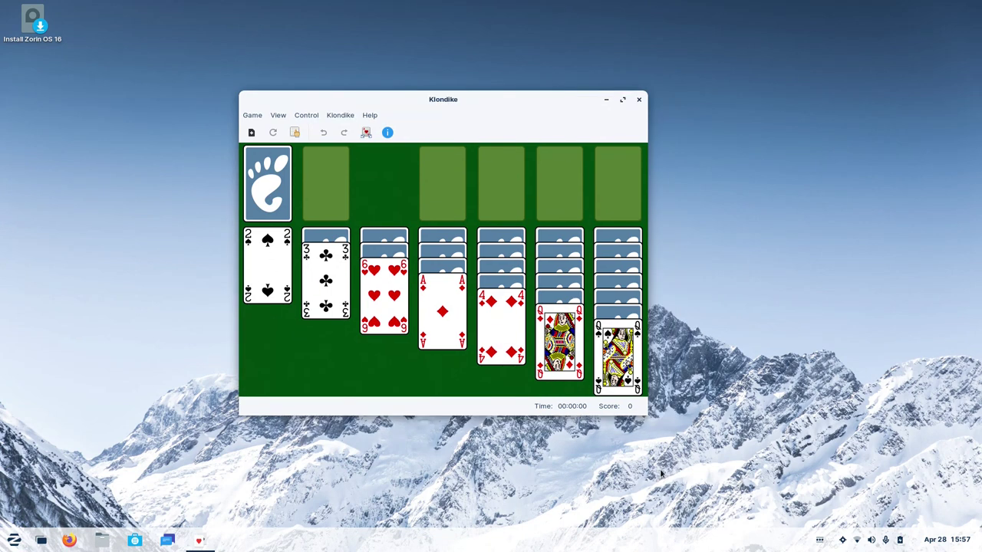
Enlarge the Klondike window and browse its Game, View, Control and Klondike menus unchanged.
drag(646, 415, 784, 475)
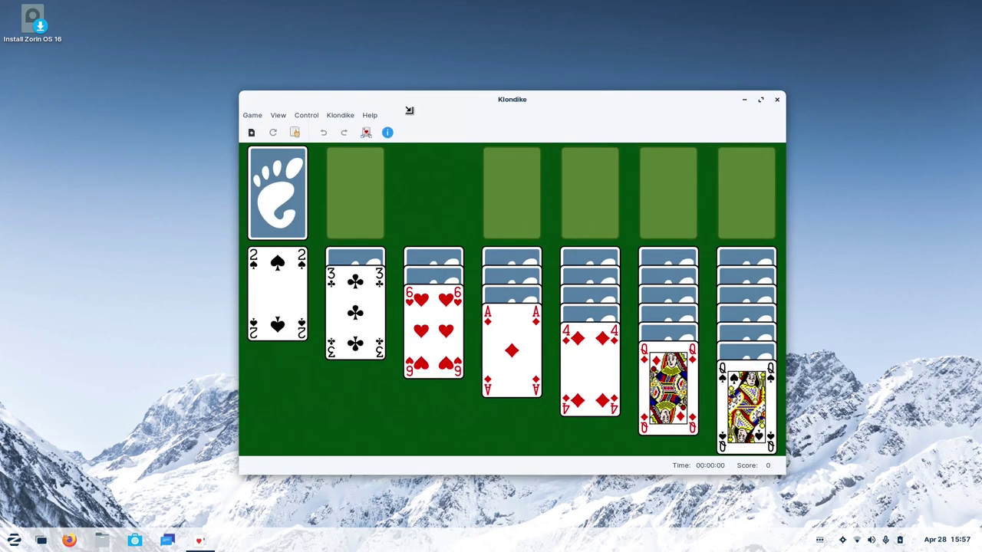
click(253, 115)
click(277, 115)
click(306, 115)
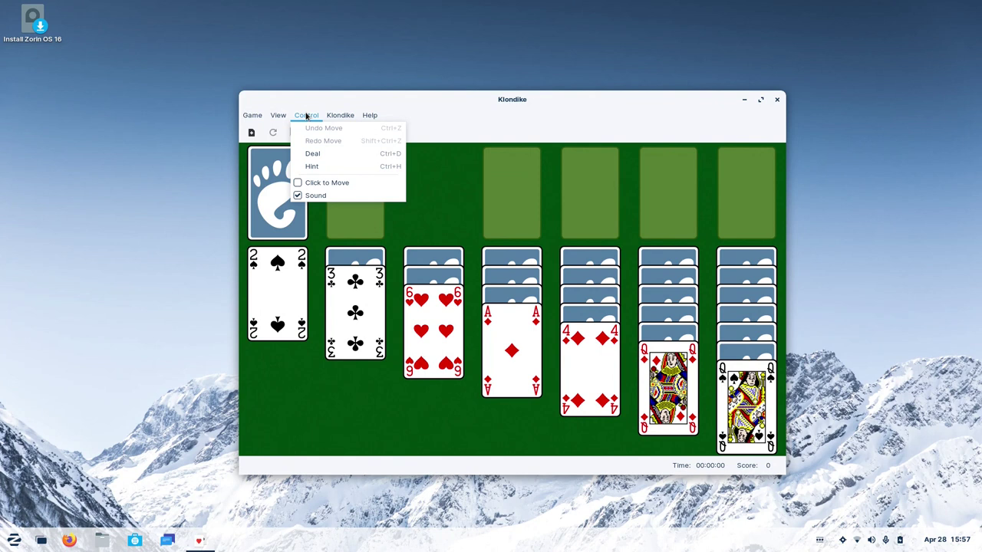
click(332, 116)
click(332, 116)
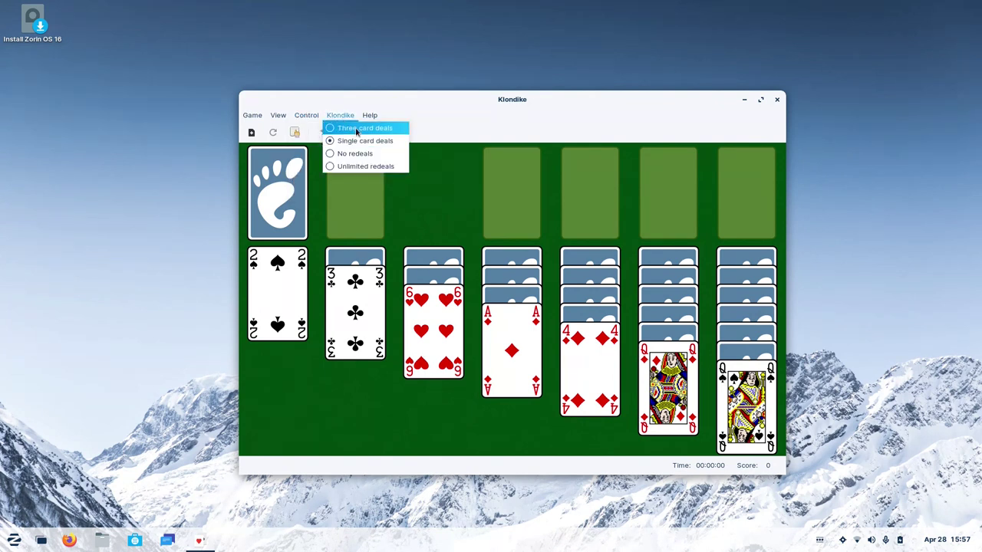
click(339, 115)
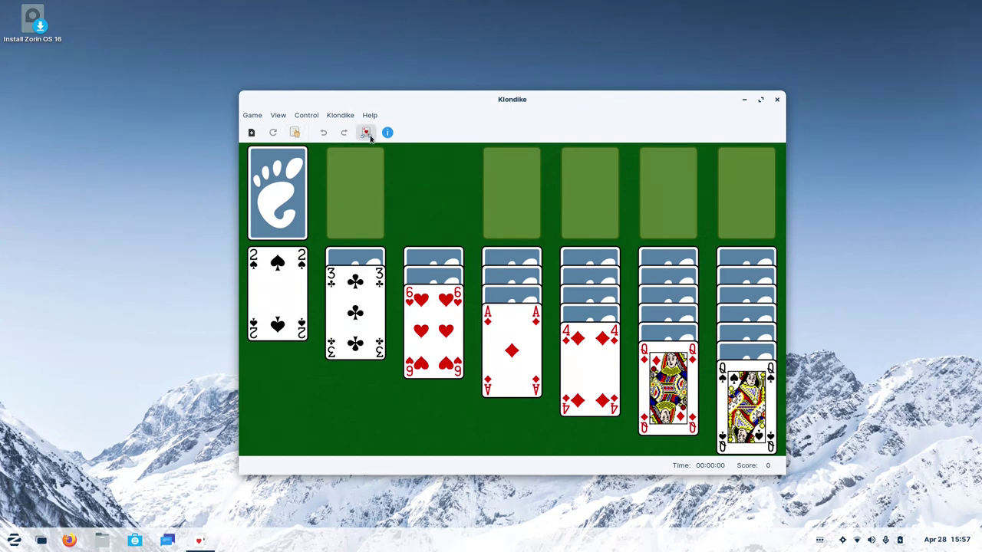
Close Solitaire and list the Graphics apps in the Zorin menu.
click(777, 99)
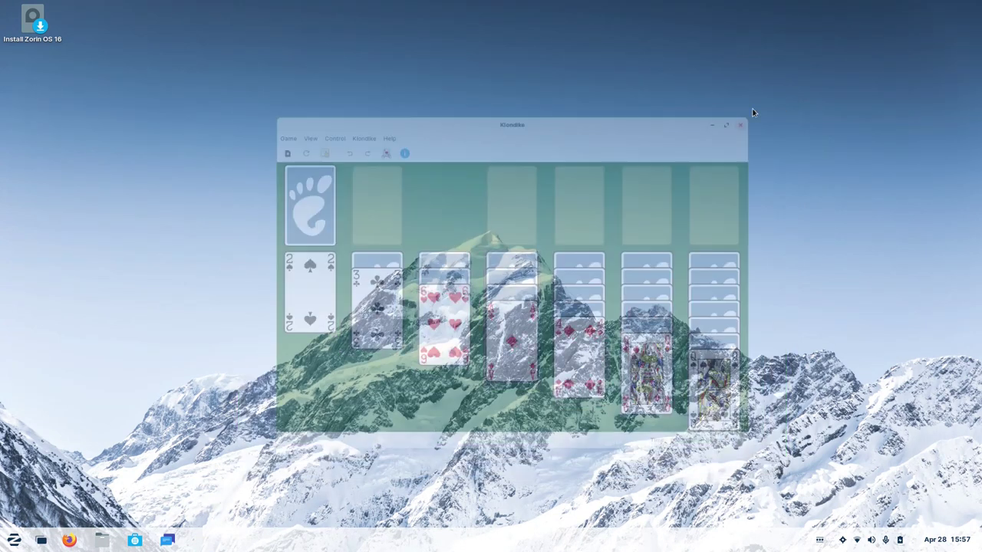
click(14, 540)
click(63, 346)
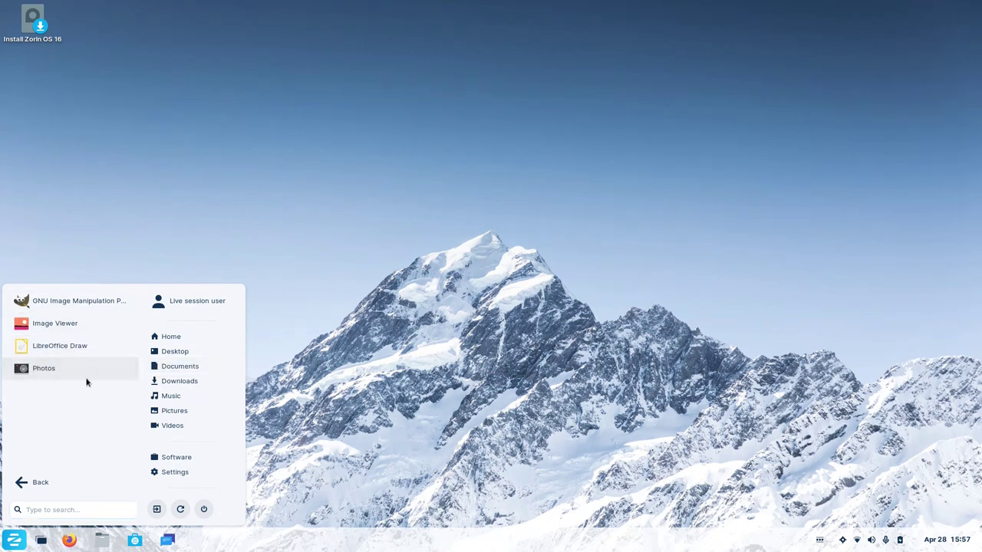
Launch Image Viewer, move its window up and left, and enlarge it.
click(55, 325)
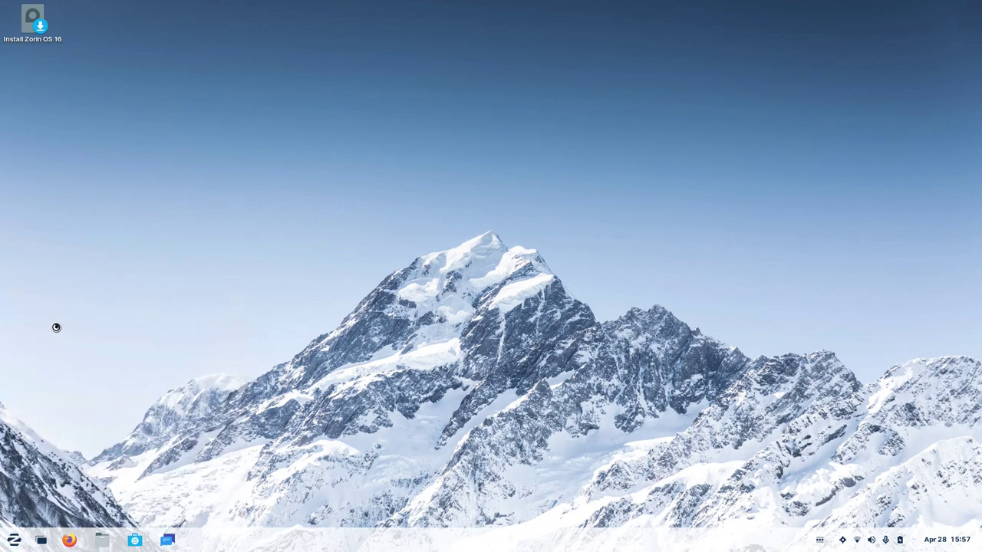
drag(493, 148, 402, 99)
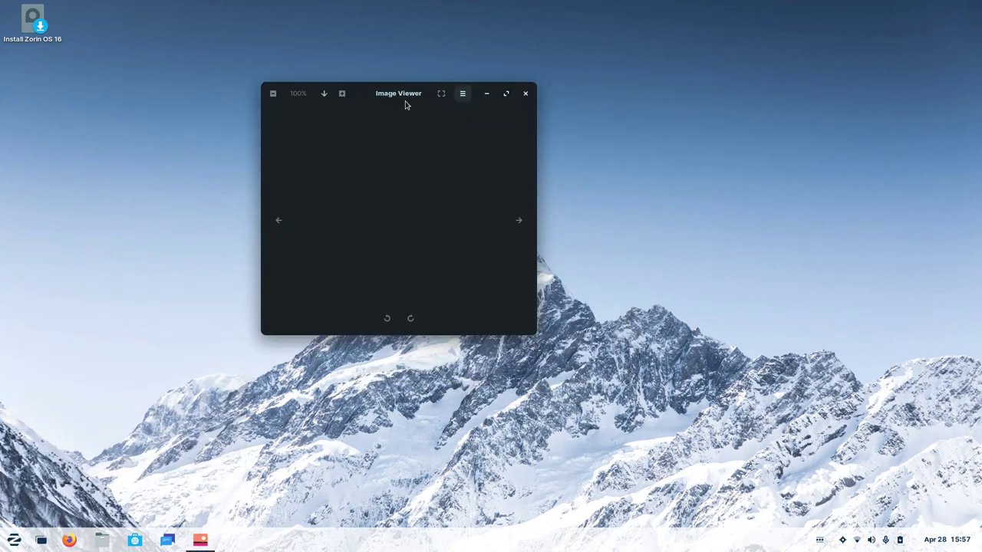
drag(529, 333, 798, 470)
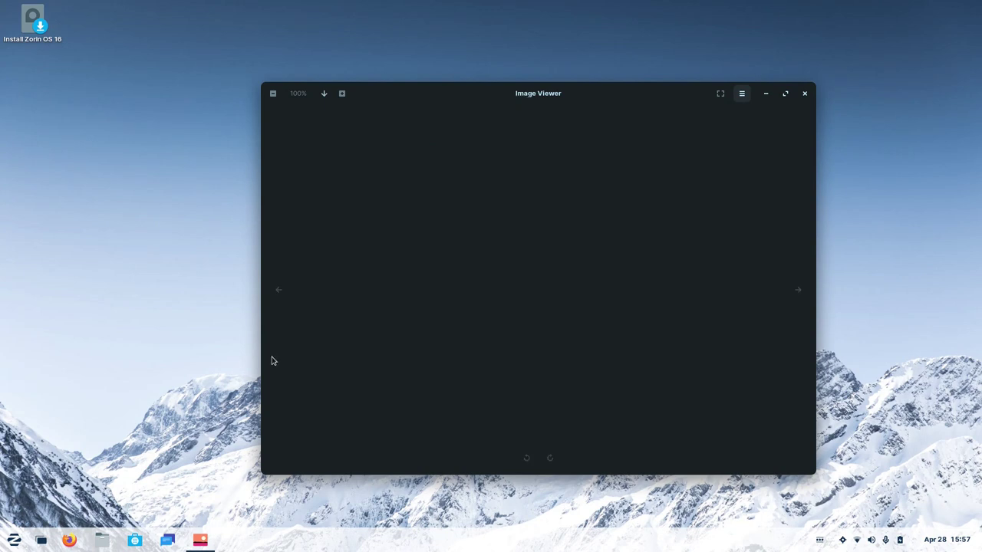
Open Background settings from the desktop menu and apply the green leaf wallpaper.
right_click(173, 329)
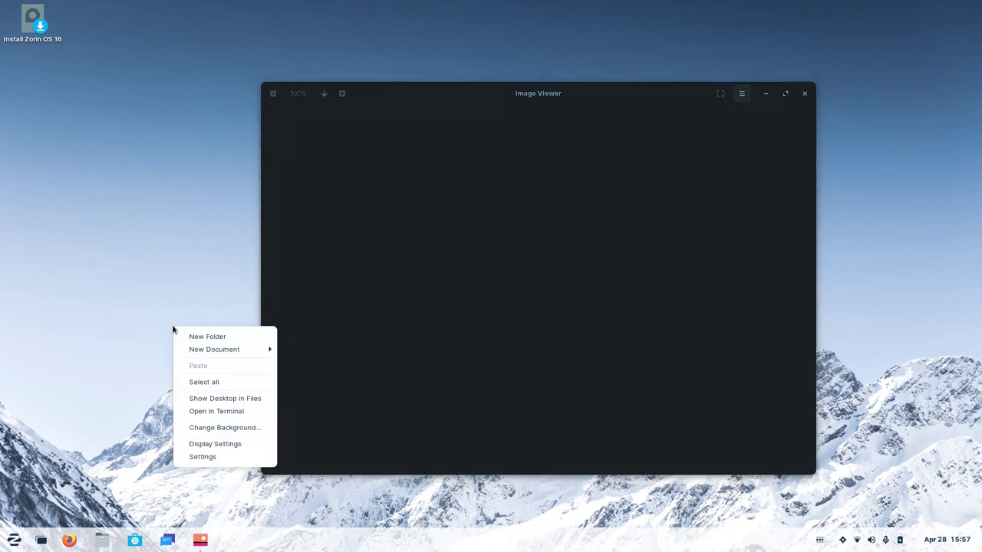
click(216, 428)
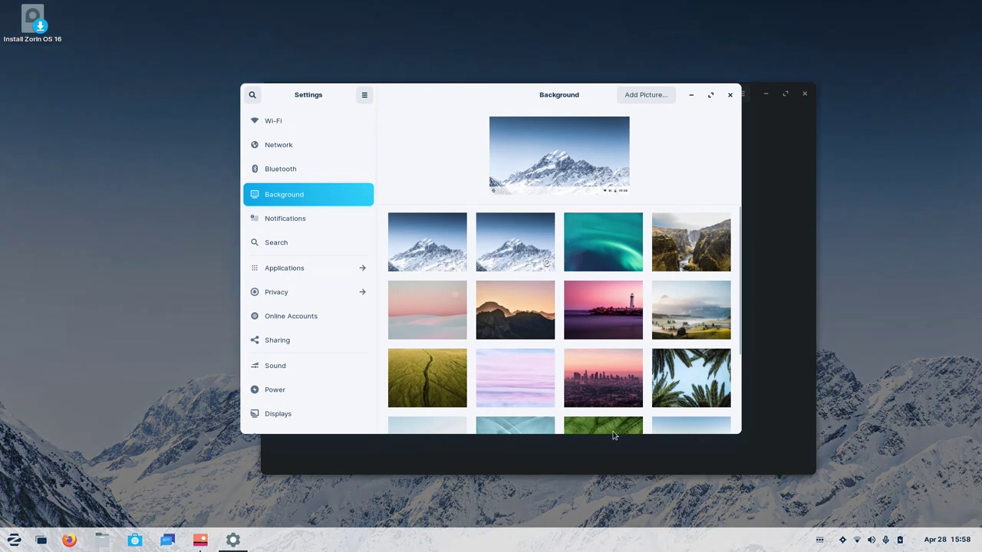
click(612, 423)
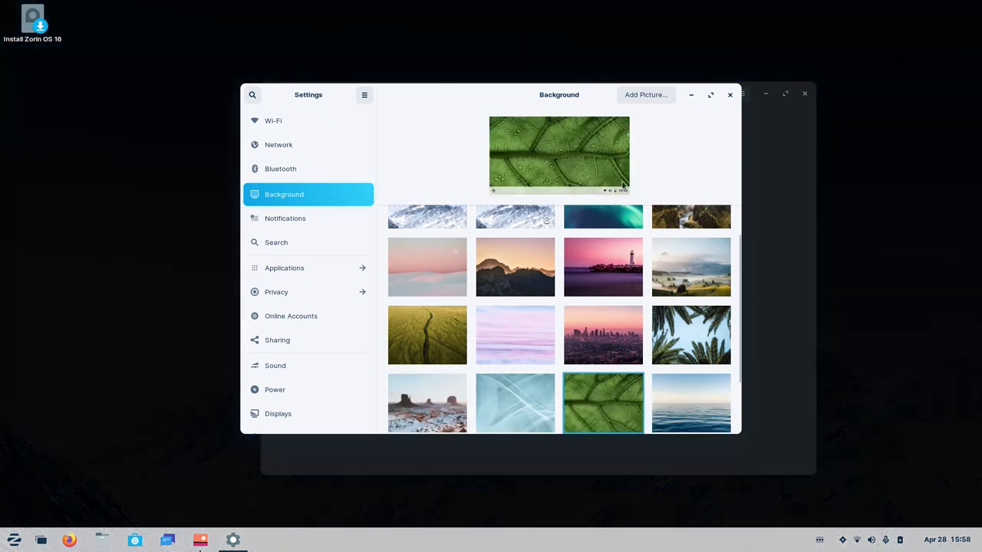
Restore the snowy mountain wallpaper and close the Settings window.
drag(474, 99, 366, 146)
click(574, 109)
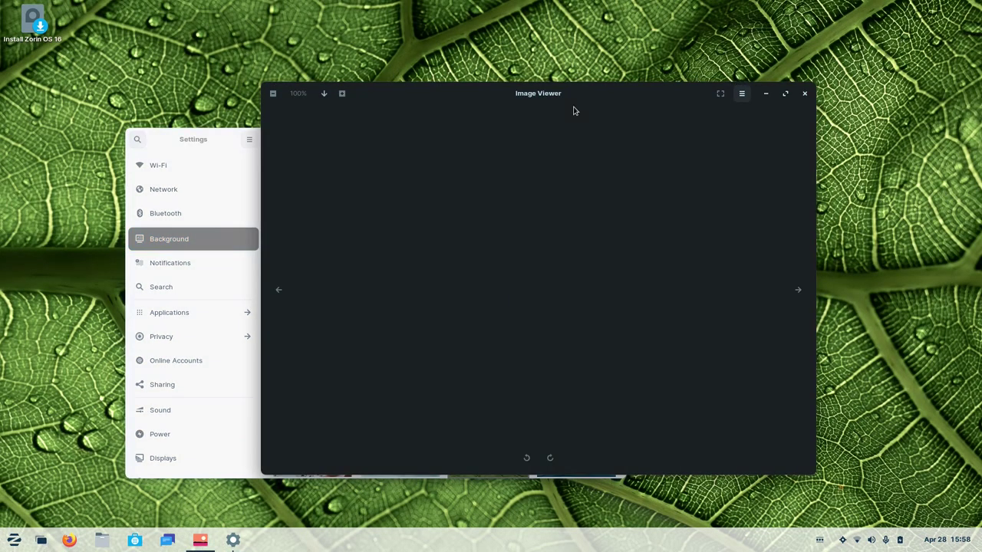
drag(552, 102, 598, 96)
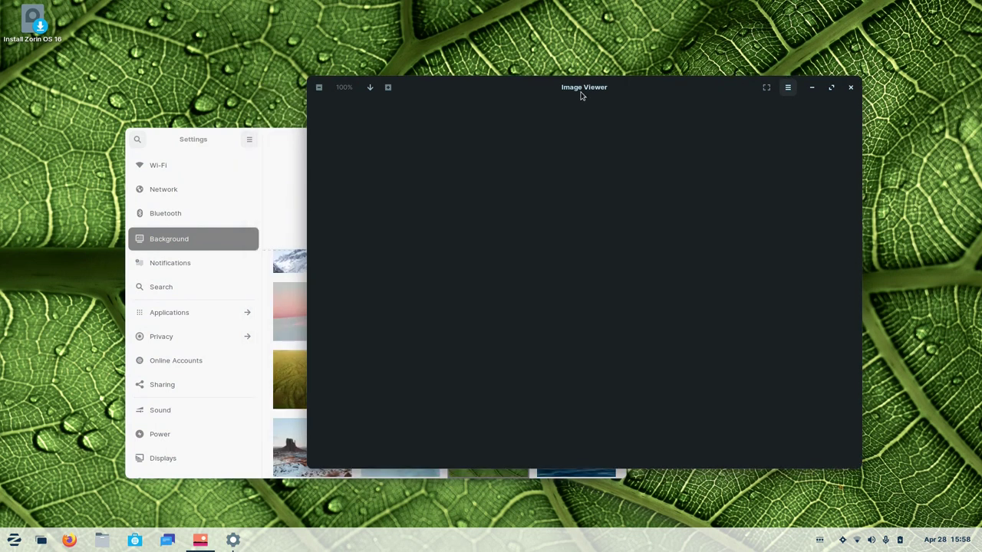
click(291, 154)
scroll(323, 279, down, 2)
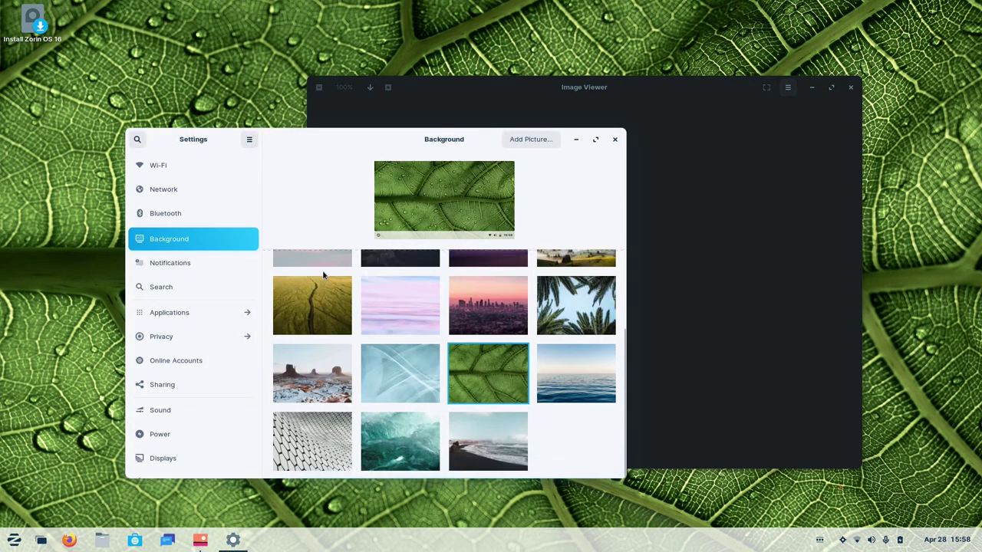
scroll(324, 279, up, 3)
click(315, 283)
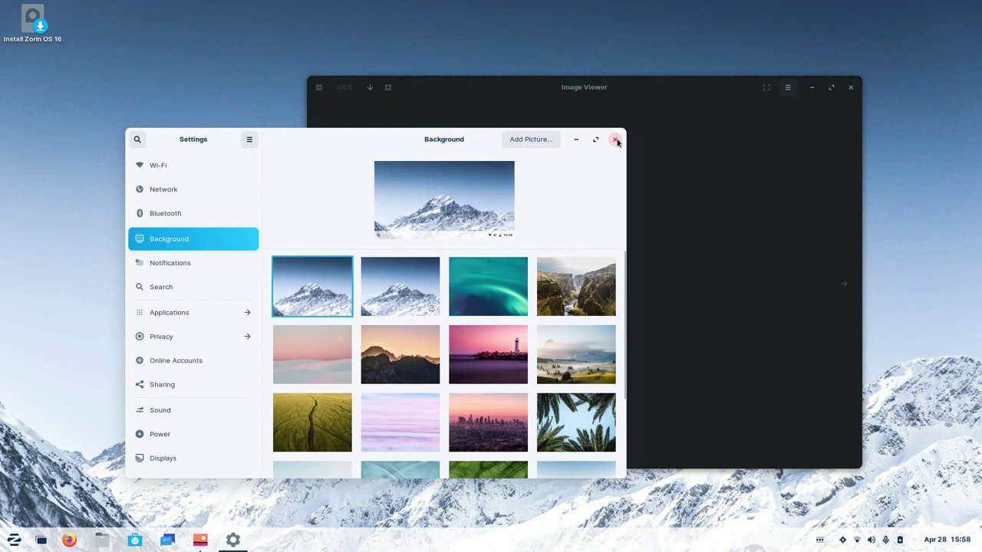
click(615, 139)
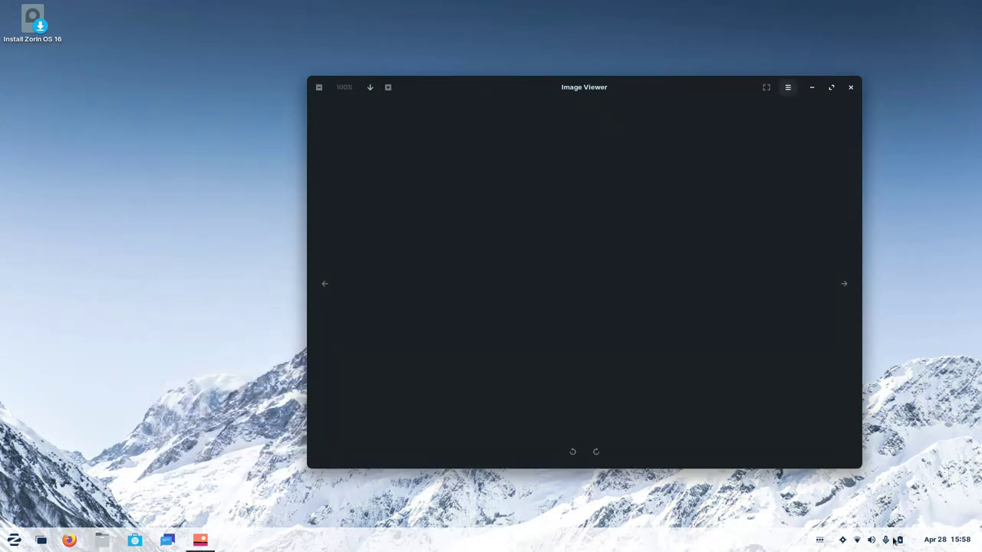
Open and dismiss the system status menu, and shift Image Viewer slightly left.
click(856, 541)
click(874, 541)
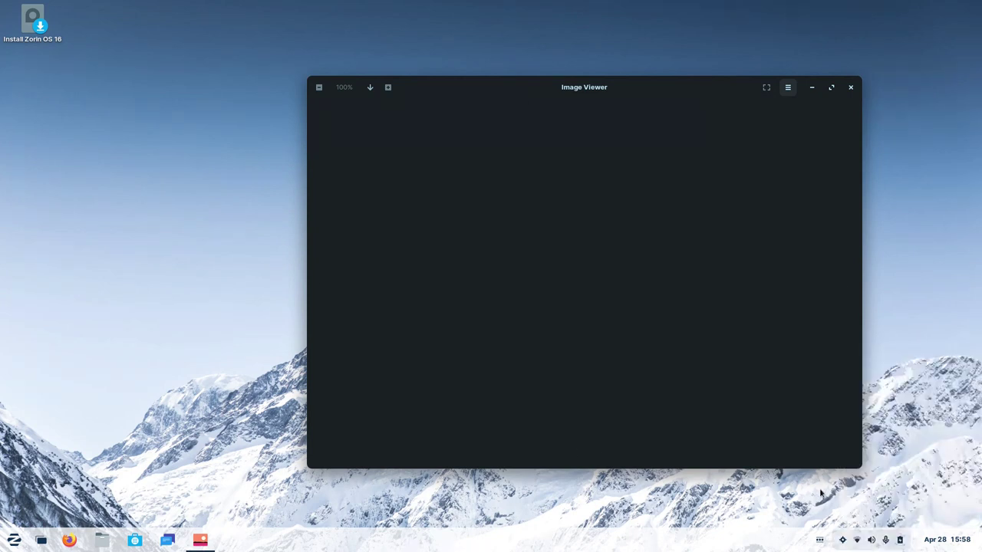
drag(524, 95, 478, 103)
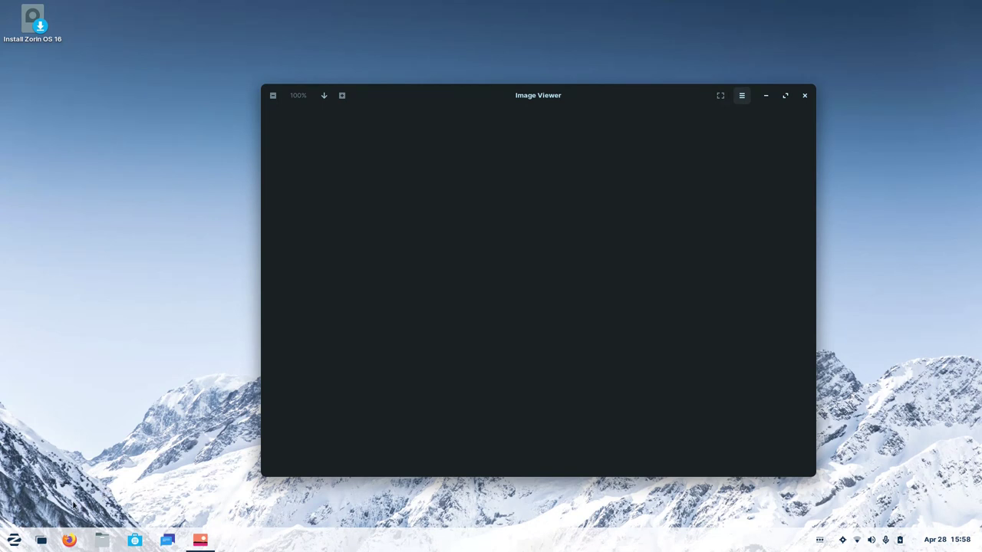
Open the Home folder in Files from the app menu, close it, and reopen the menu.
click(11, 541)
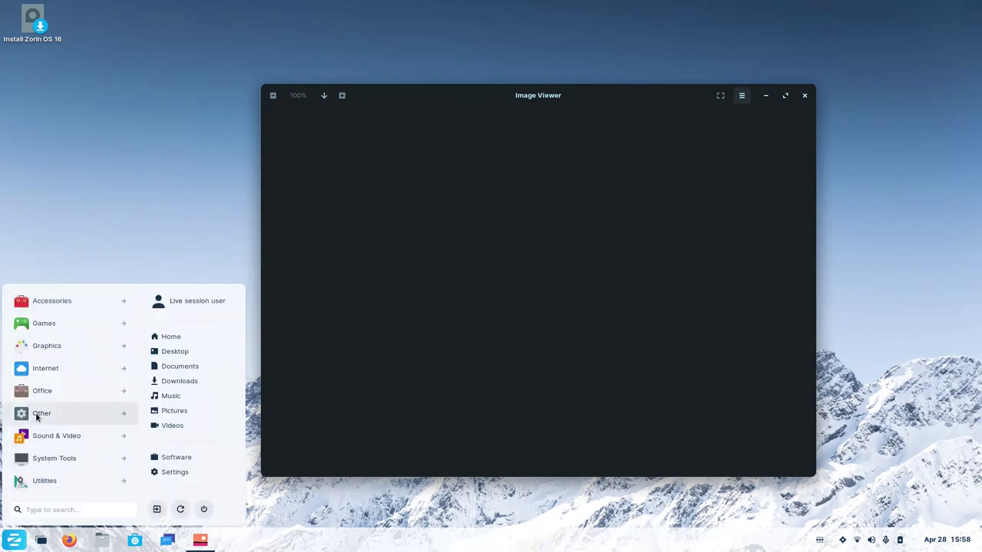
click(112, 541)
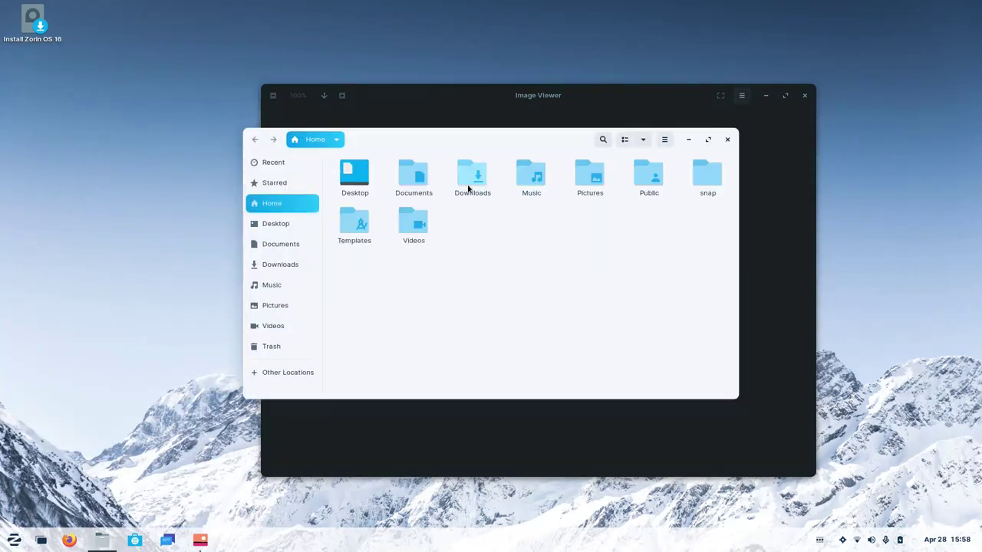
drag(434, 140, 561, 140)
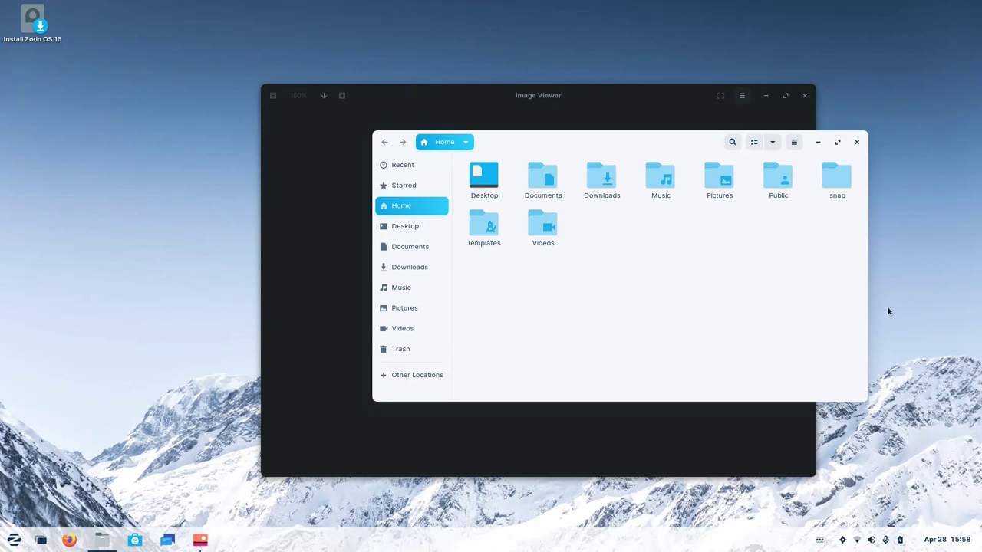
click(858, 143)
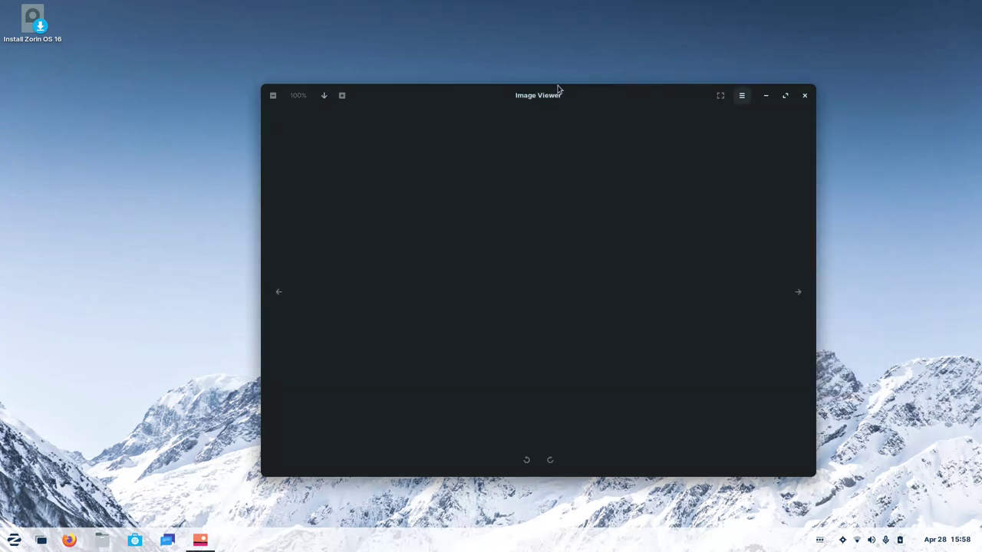
click(14, 540)
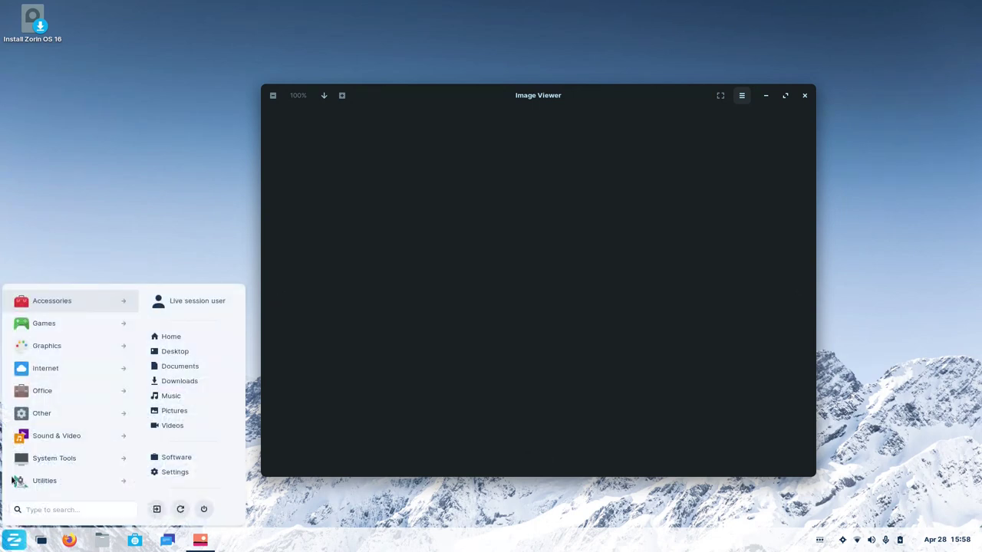
Open Clocks from Accessories, close it again, then launch Firefox from the app menu.
click(56, 303)
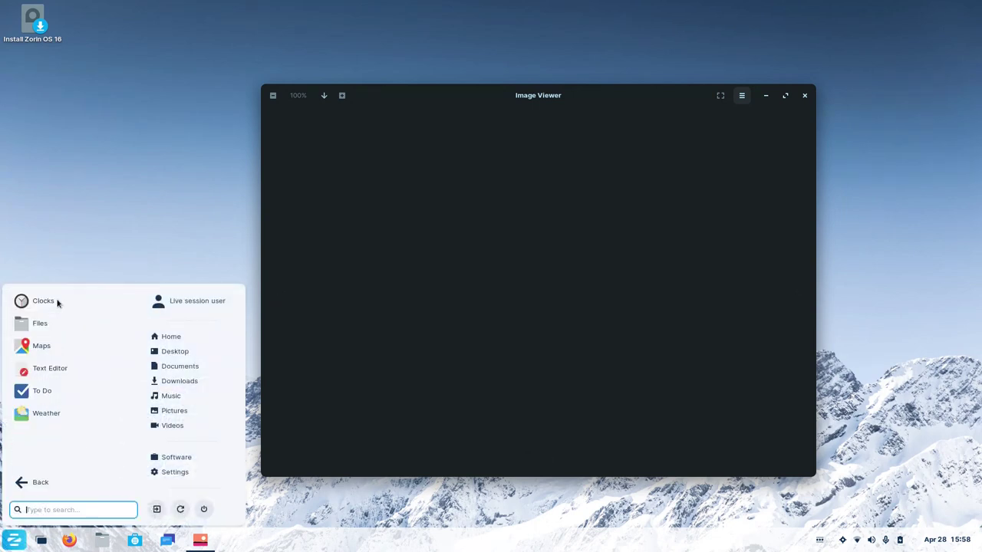
click(43, 302)
drag(324, 116, 509, 182)
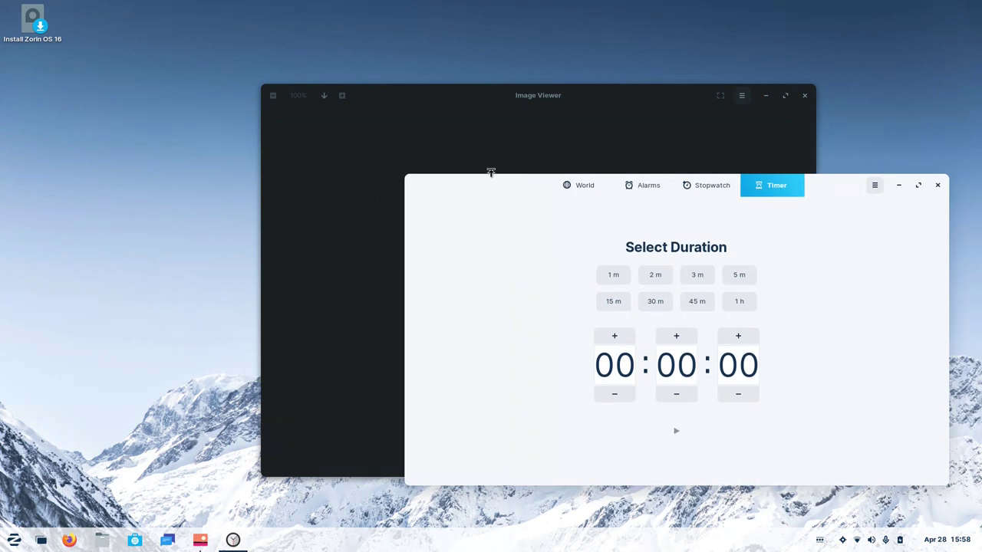
click(936, 189)
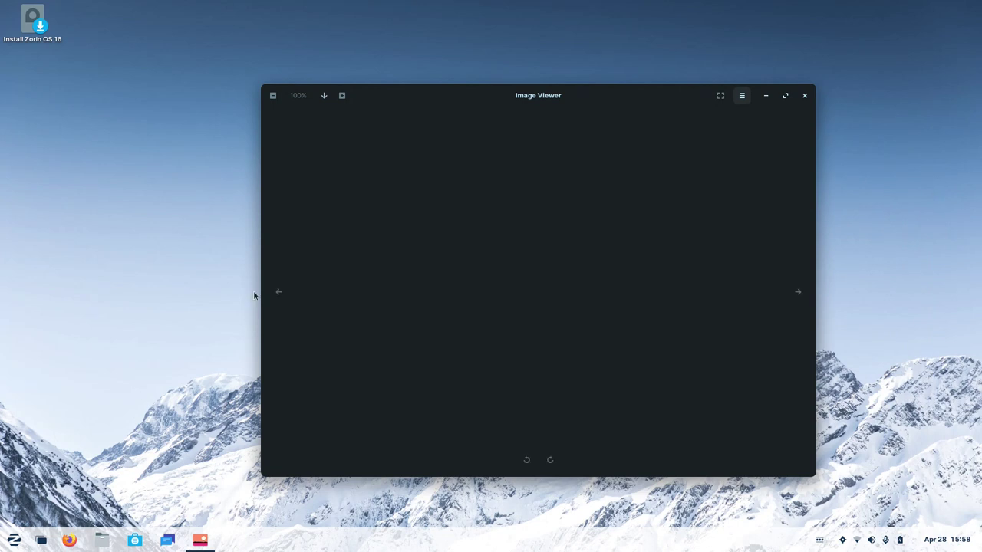
click(13, 540)
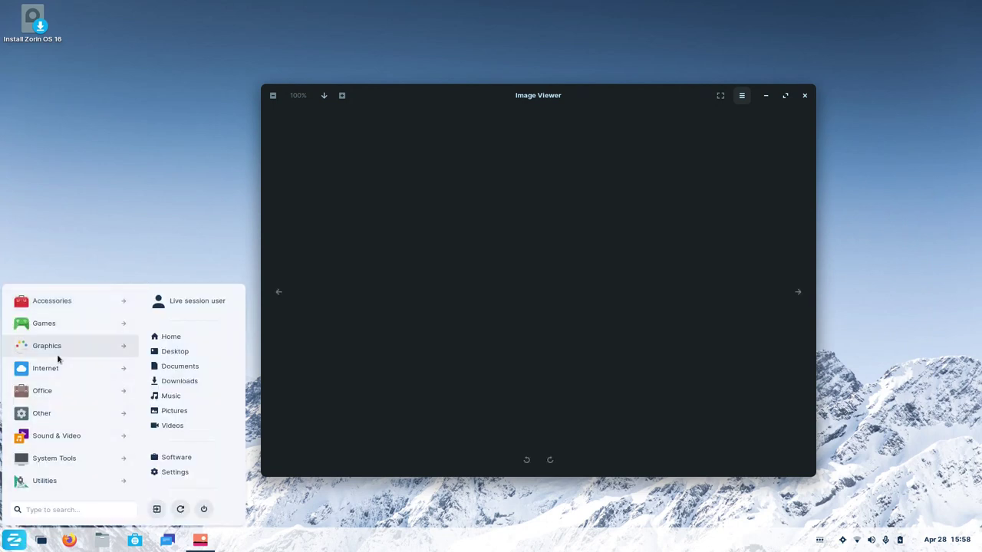
click(339, 189)
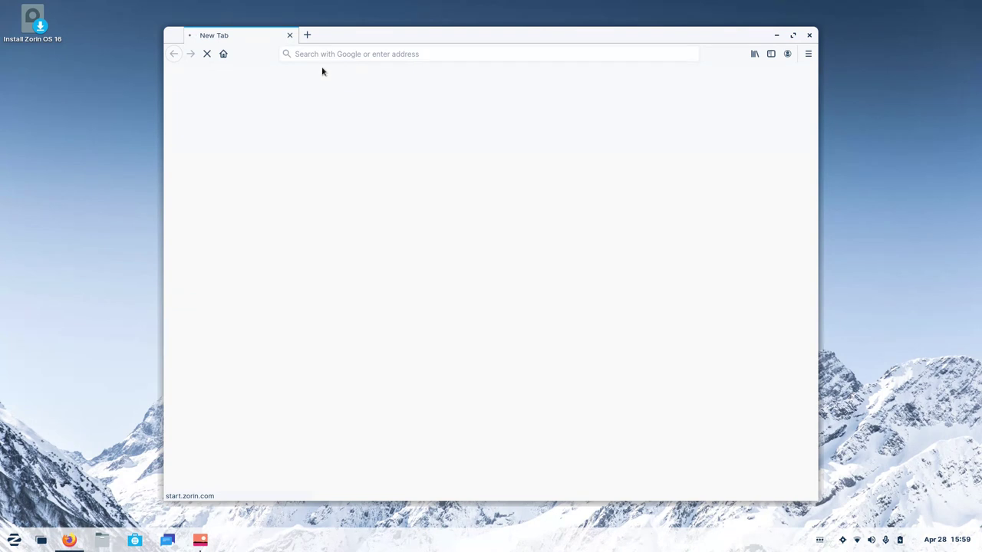
Search Google for 'cat pictures', accept the consent dialog, and preview the first cat image.
click(323, 60)
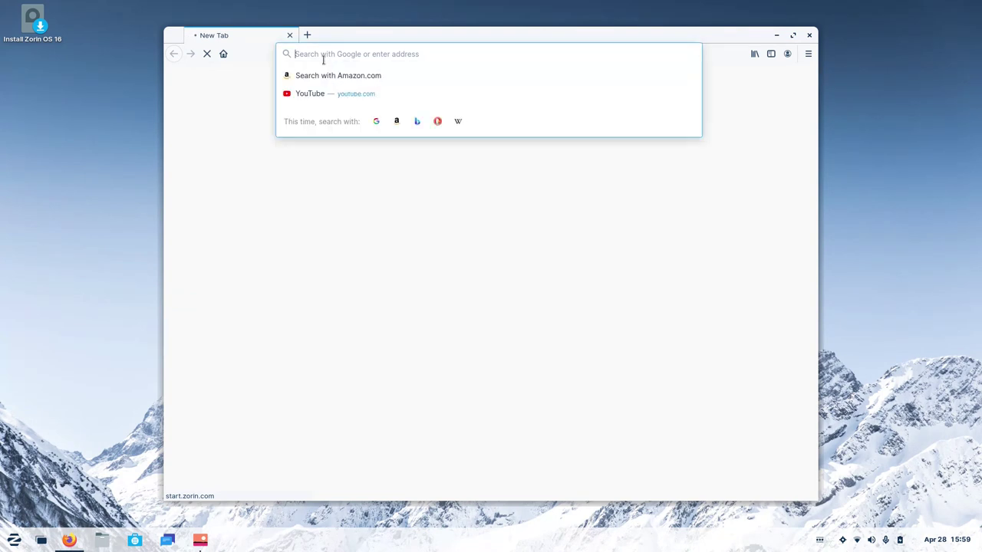
text(cat pictures)
key(Return)
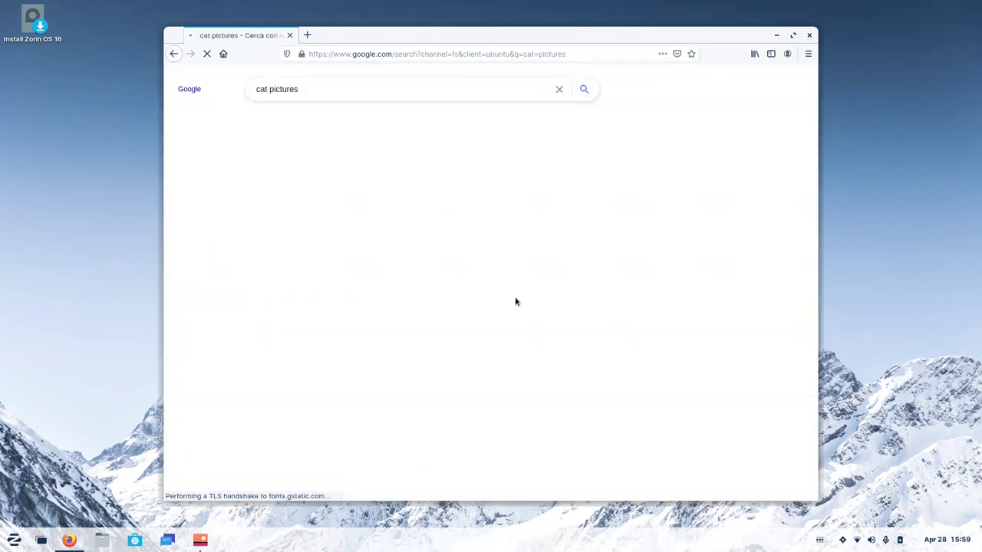
key(ctrl+t)
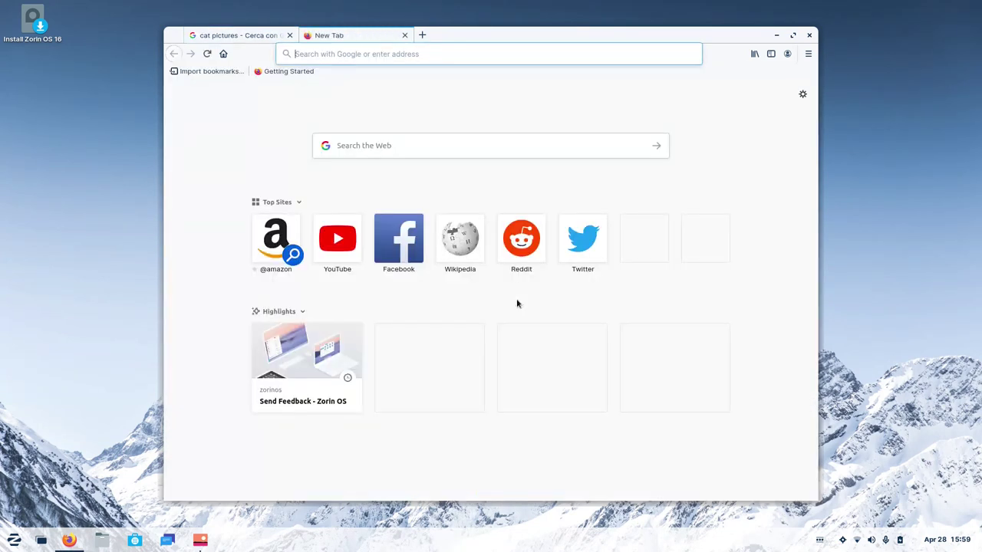
click(403, 34)
click(515, 484)
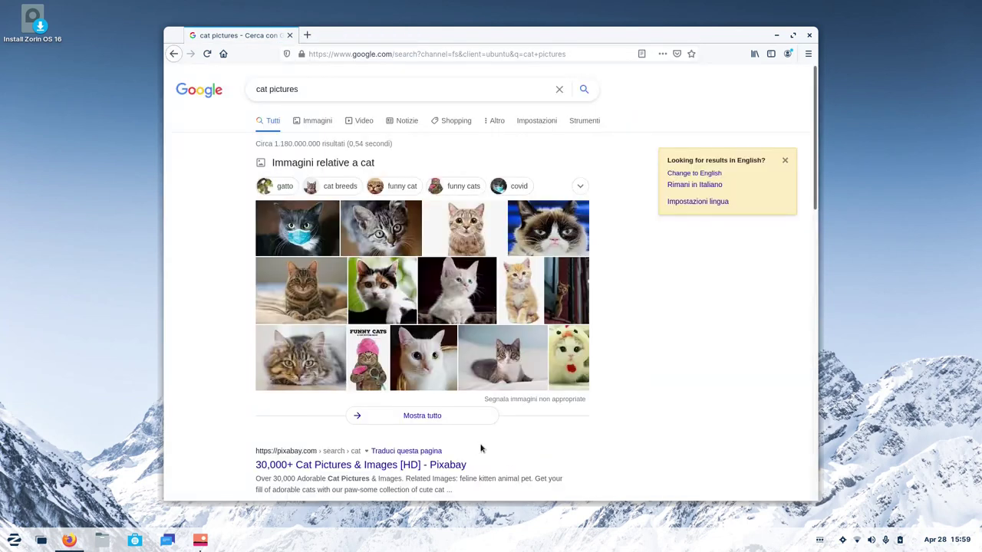
click(303, 238)
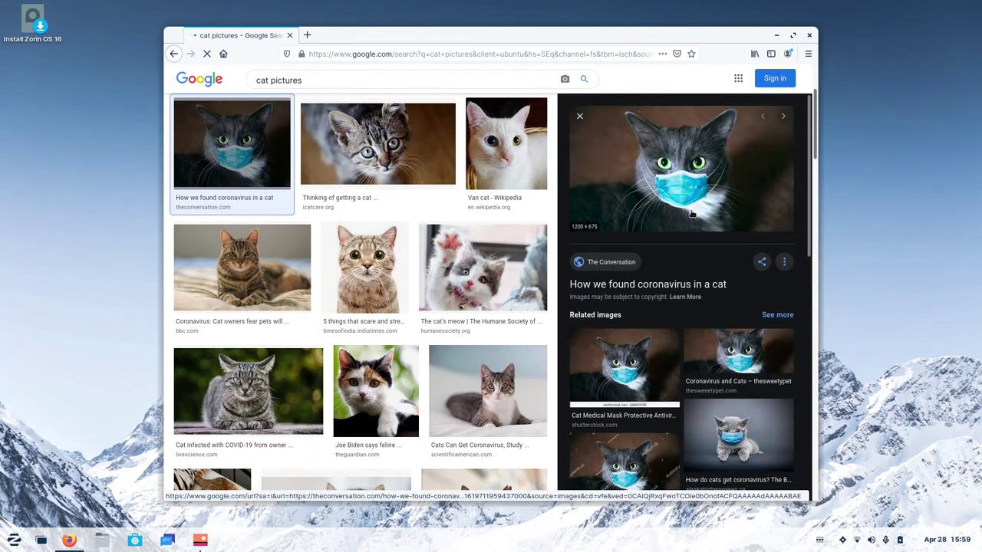
right_click(691, 214)
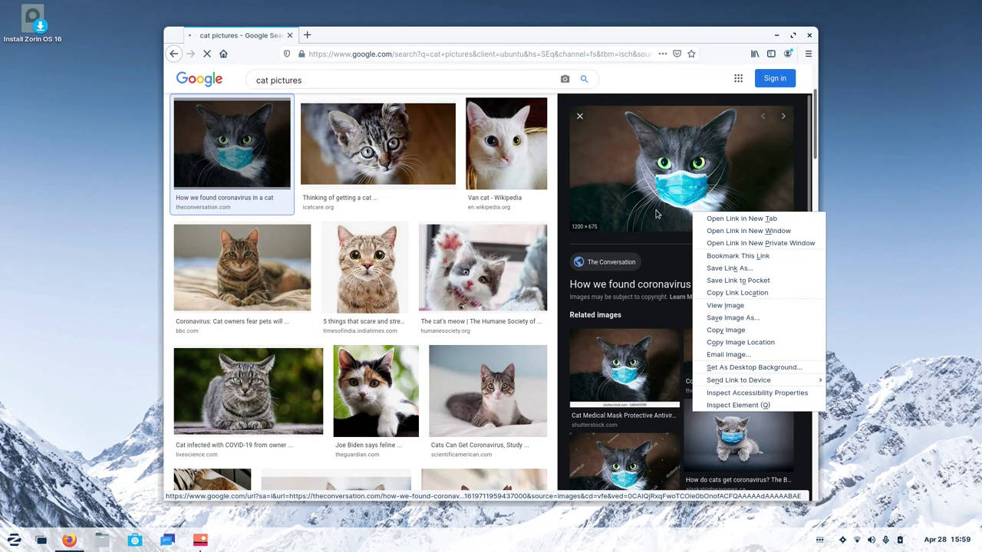
click(733, 318)
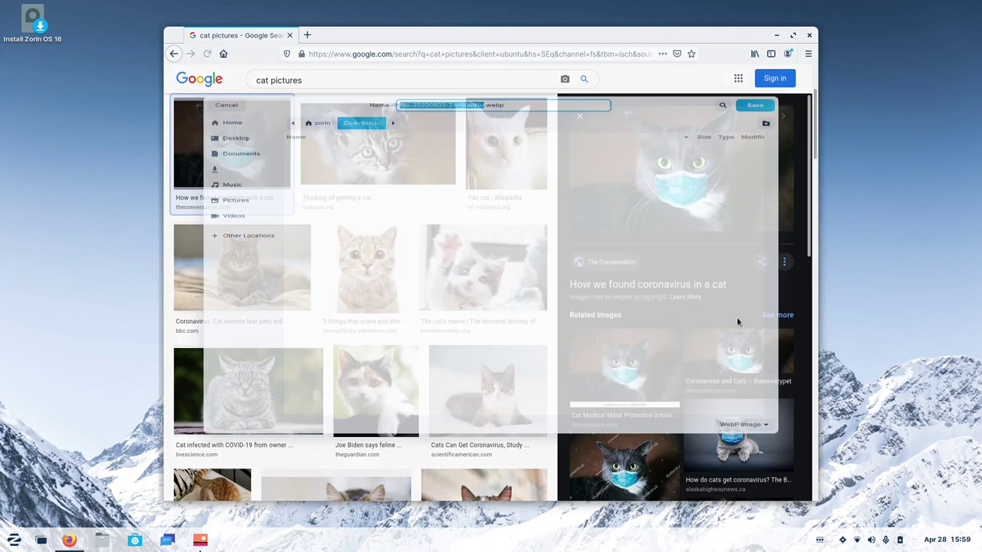
click(757, 56)
click(702, 83)
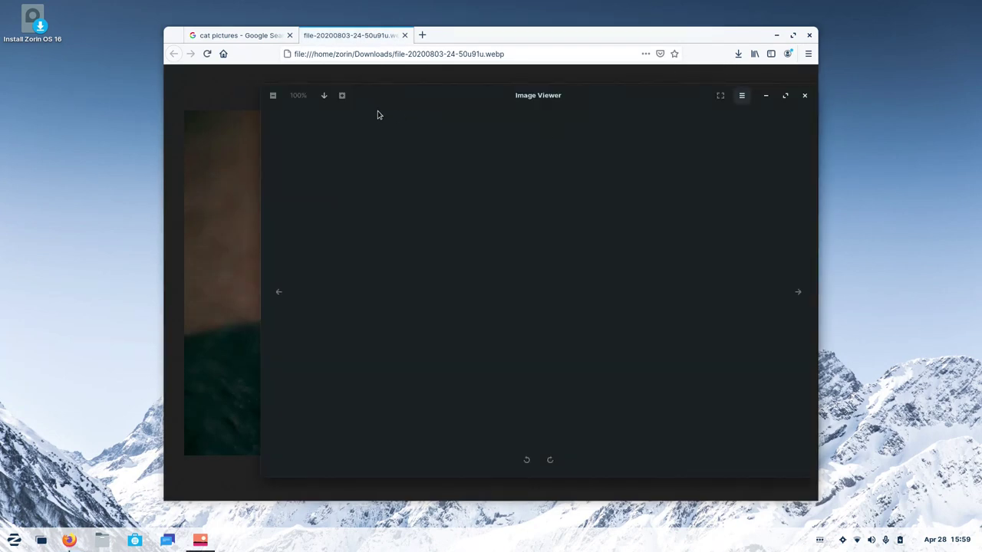
Try opening the downloaded .webp from Downloads in Image Viewer using the All files filter.
click(299, 181)
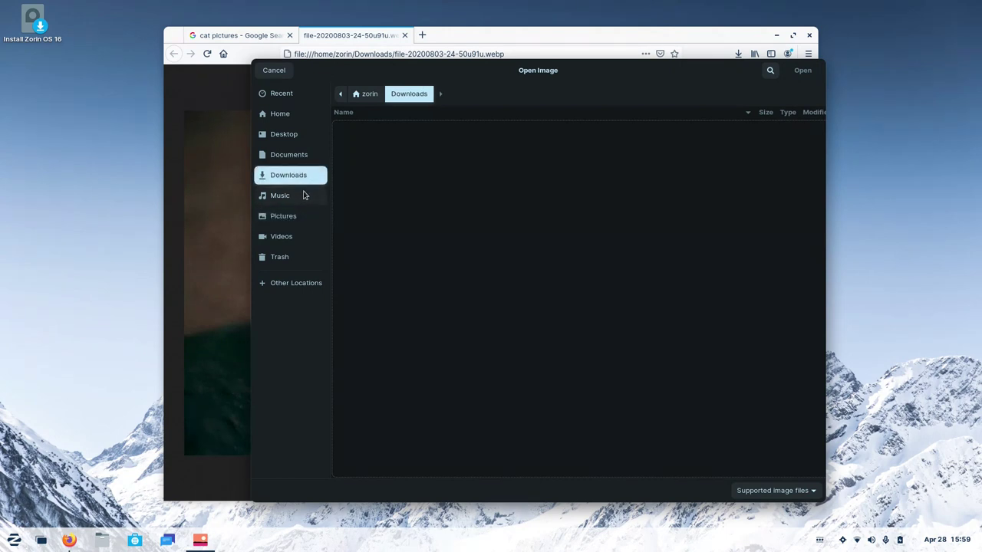
click(301, 156)
click(302, 175)
click(756, 492)
click(757, 479)
double_click(423, 126)
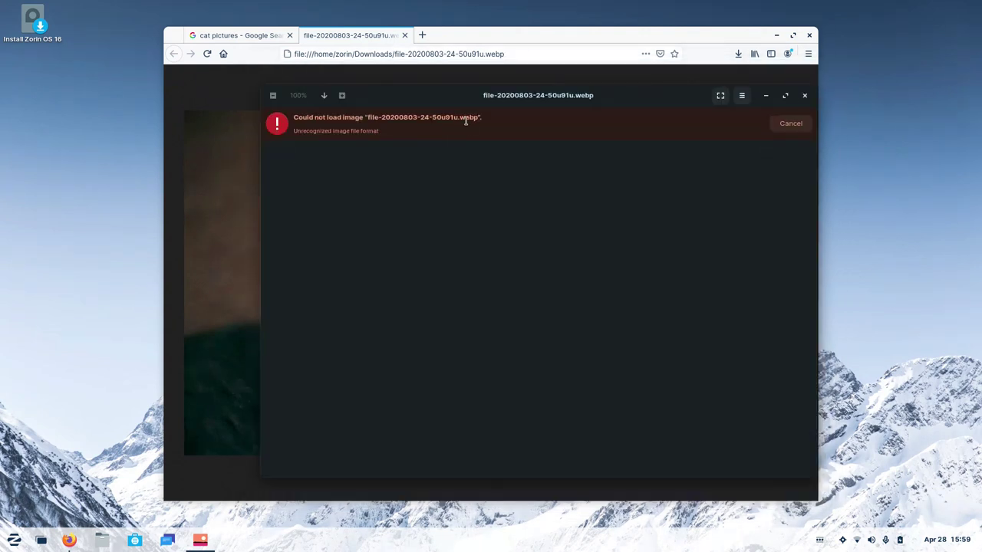
Close Firefox's image tab and preview the 'Thinking of getting a cat' kitten image.
click(237, 150)
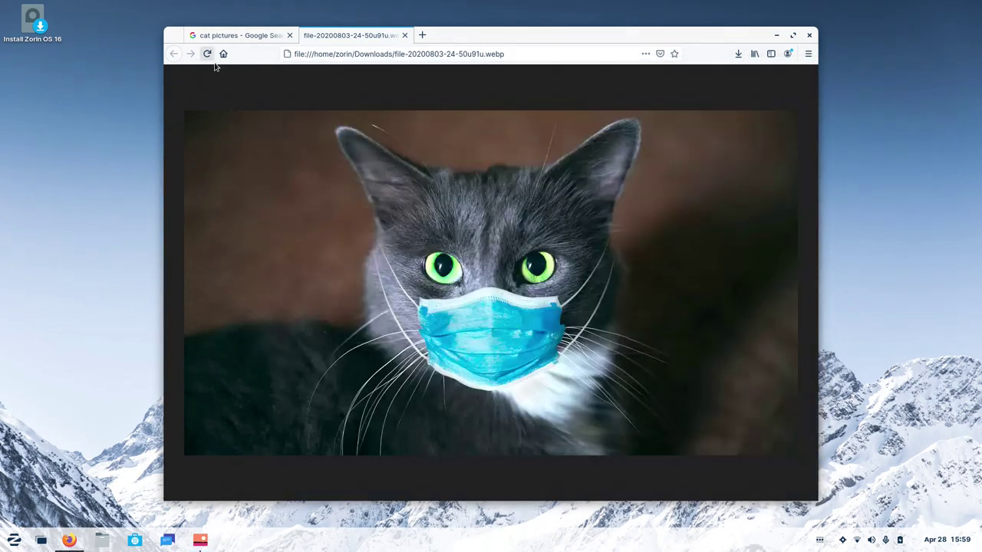
click(405, 35)
click(410, 151)
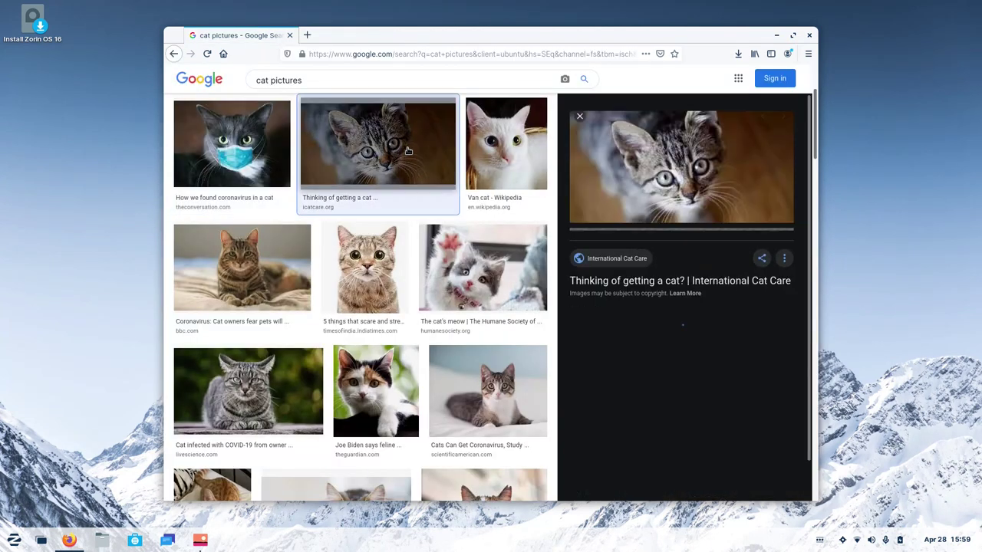
Save the kitten image as Thinking-of-getting-a-cat.png in Downloads and open it in Image Viewer.
right_click(679, 183)
click(742, 288)
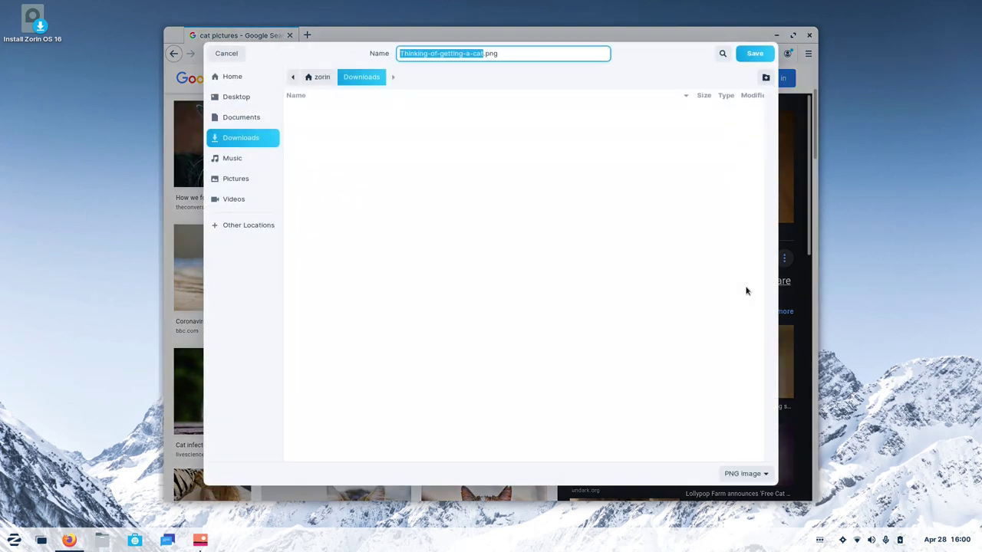
click(752, 53)
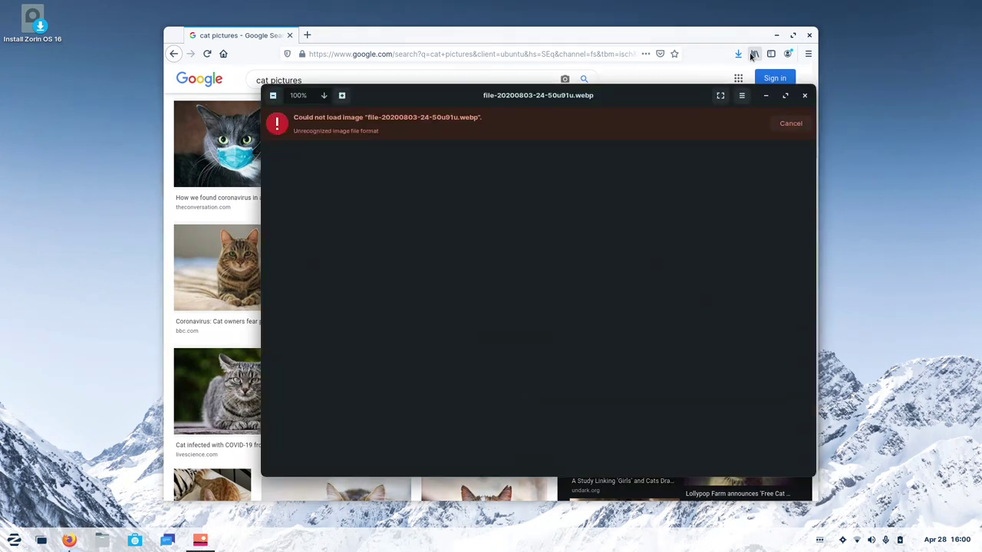
key(ctrl+o)
key(Return)
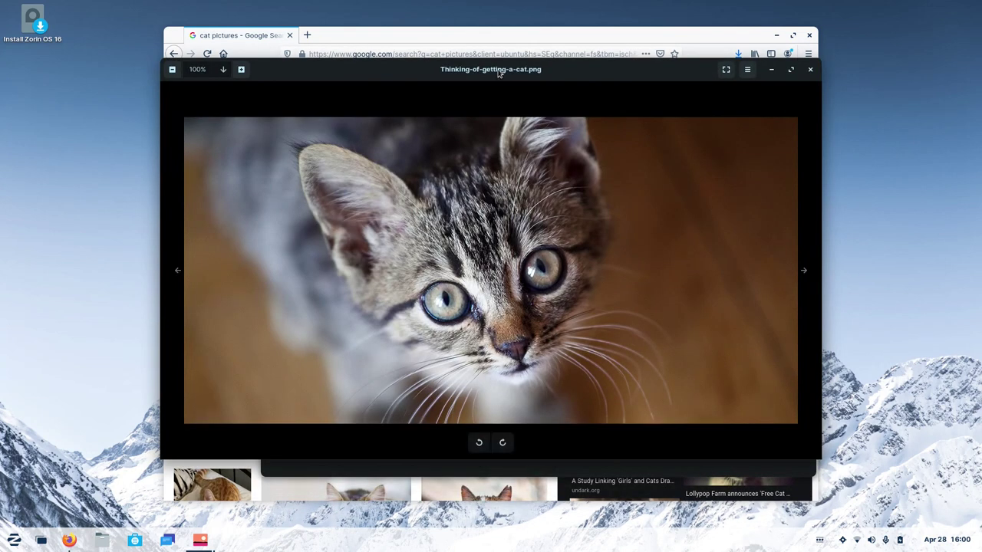
Move the viewer slightly right and zoom in and out on the kitten picture.
drag(478, 75, 550, 88)
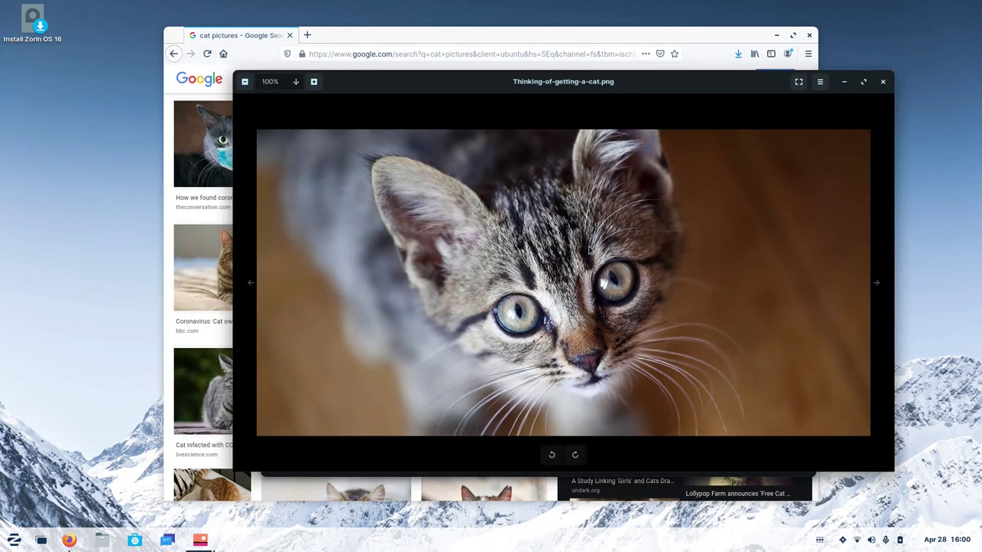
scroll(589, 247, down, 2)
scroll(589, 247, up, 4)
scroll(589, 247, up, 4)
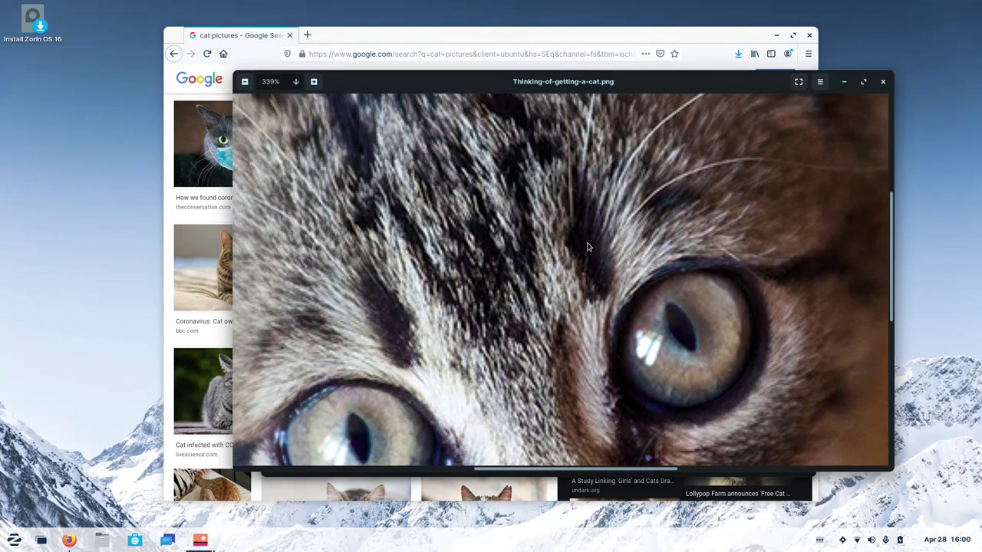
scroll(587, 246, up, 3)
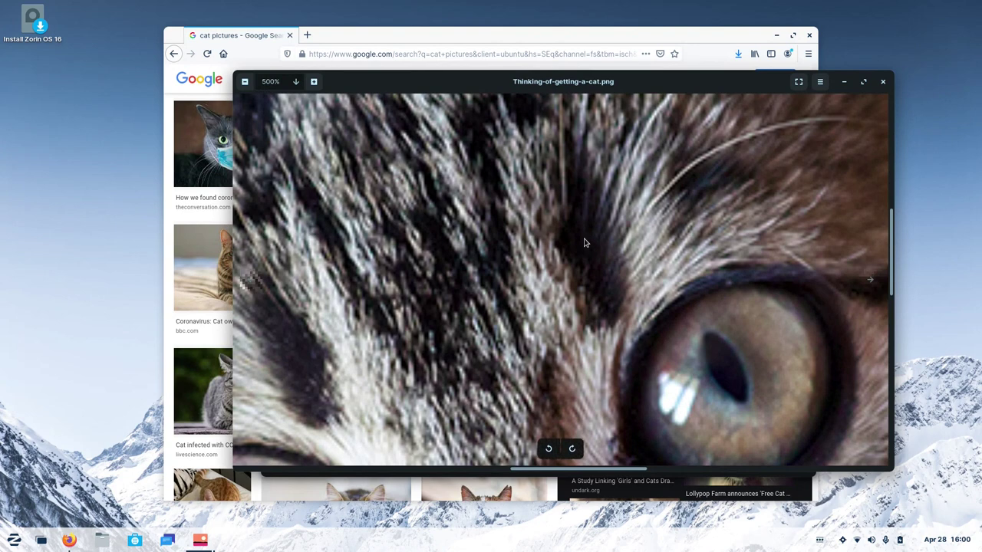
scroll(585, 242, down, 6)
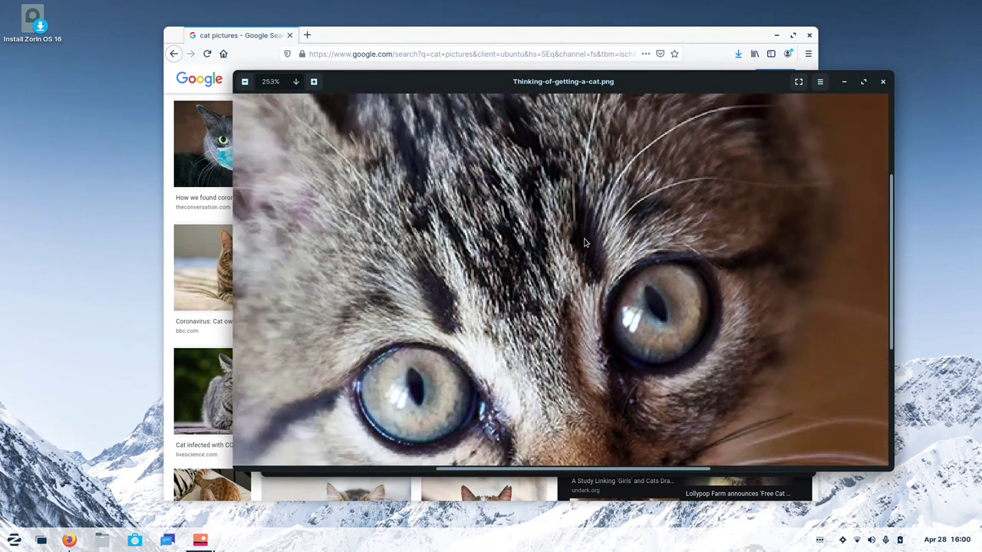
scroll(584, 242, up, 2)
scroll(584, 243, down, 6)
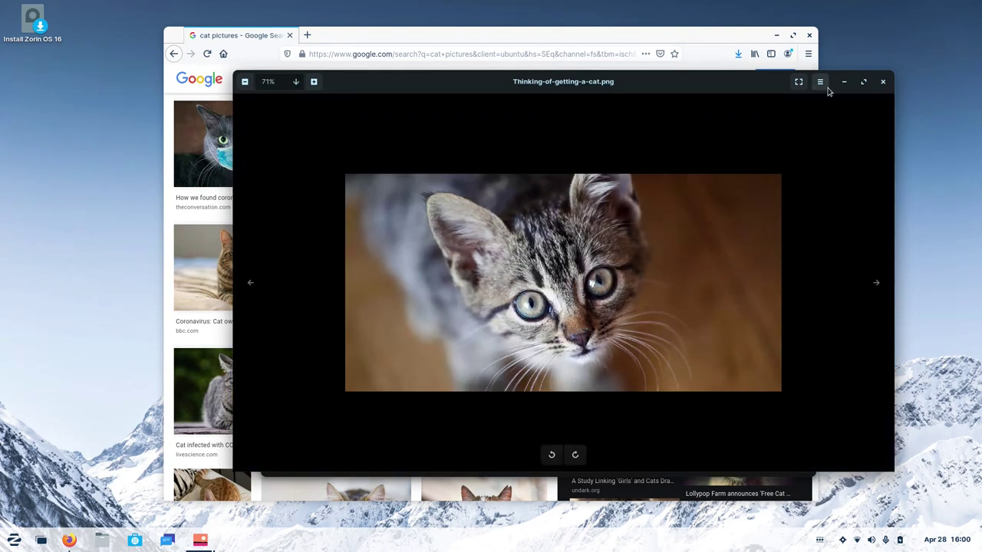
Turn on the Side Pane and Status Bar, then close the kitten and .webp viewers.
click(819, 83)
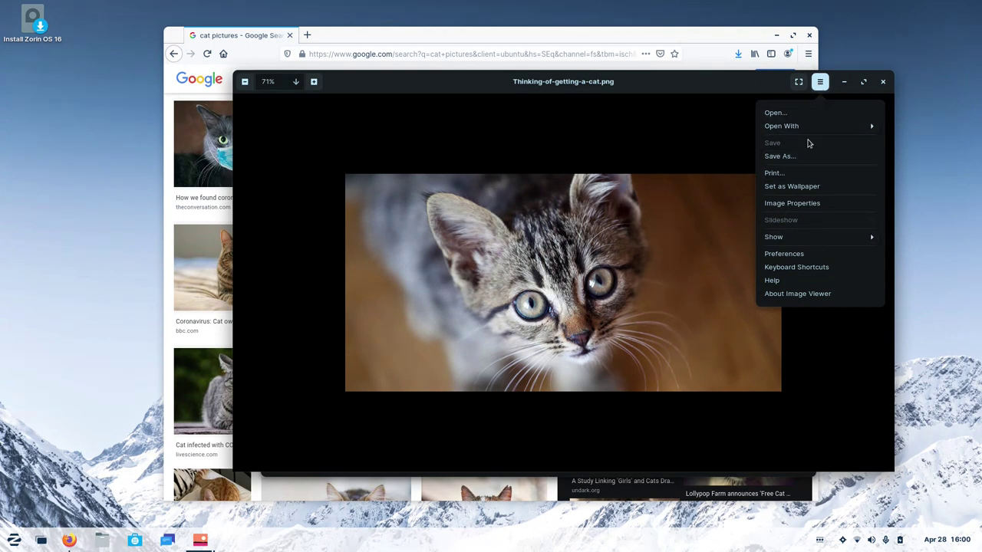
click(813, 242)
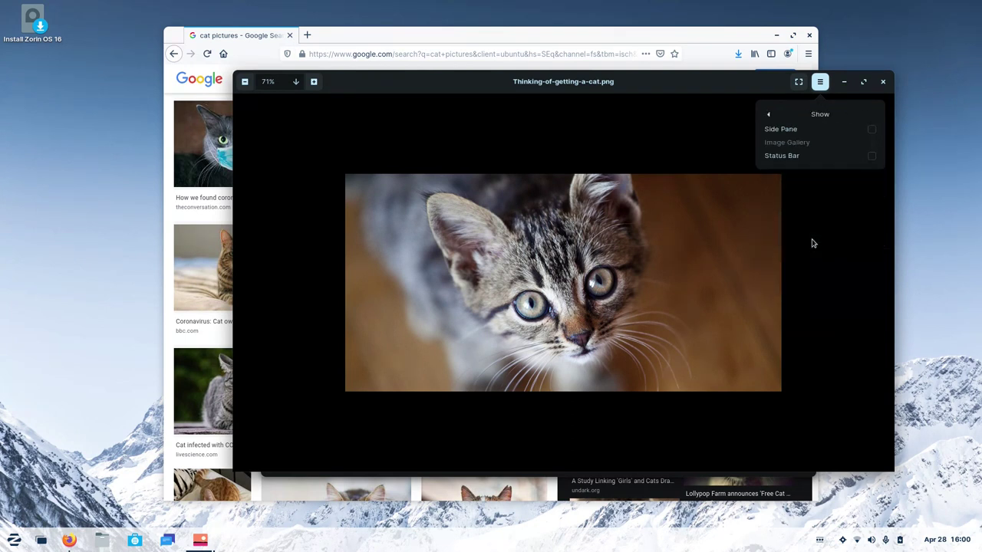
click(780, 131)
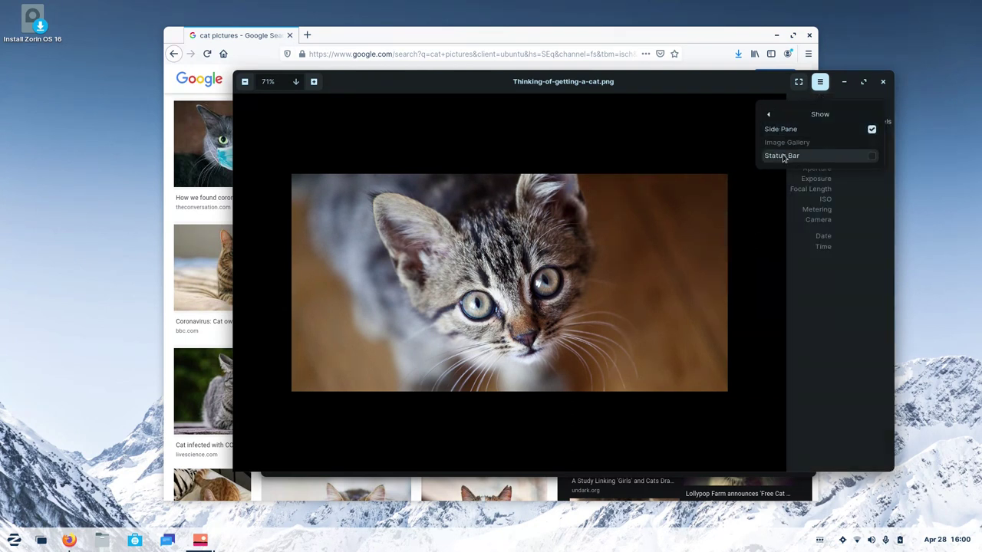
click(782, 156)
click(772, 273)
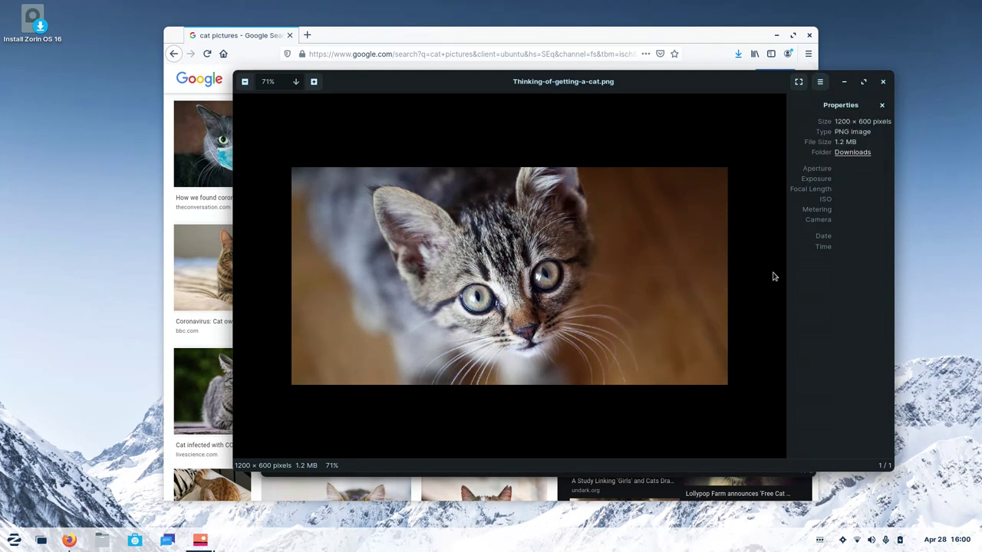
click(883, 82)
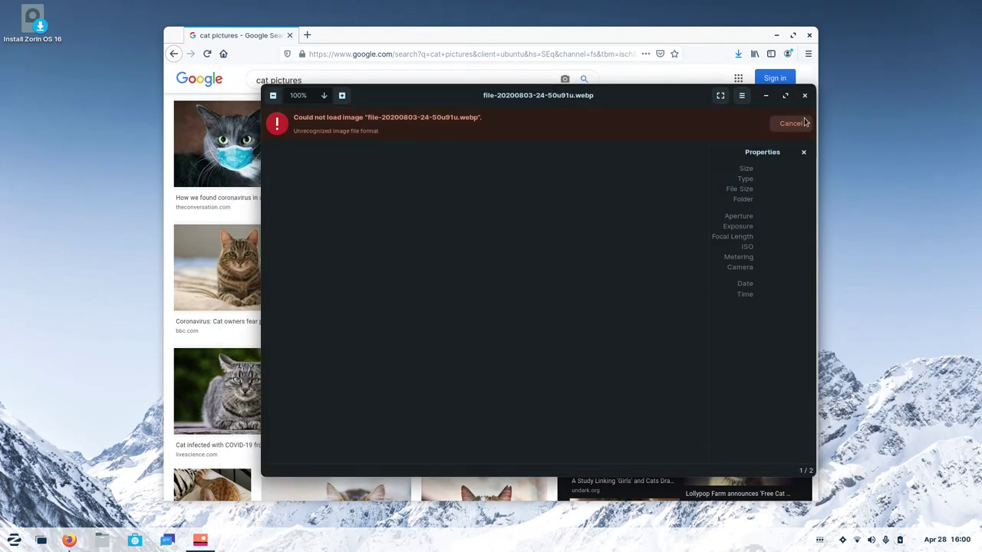
click(810, 102)
Close Firefox, browse the Accessories, Games, Graphics and Internet categories, then list Office apps.
click(809, 36)
click(14, 540)
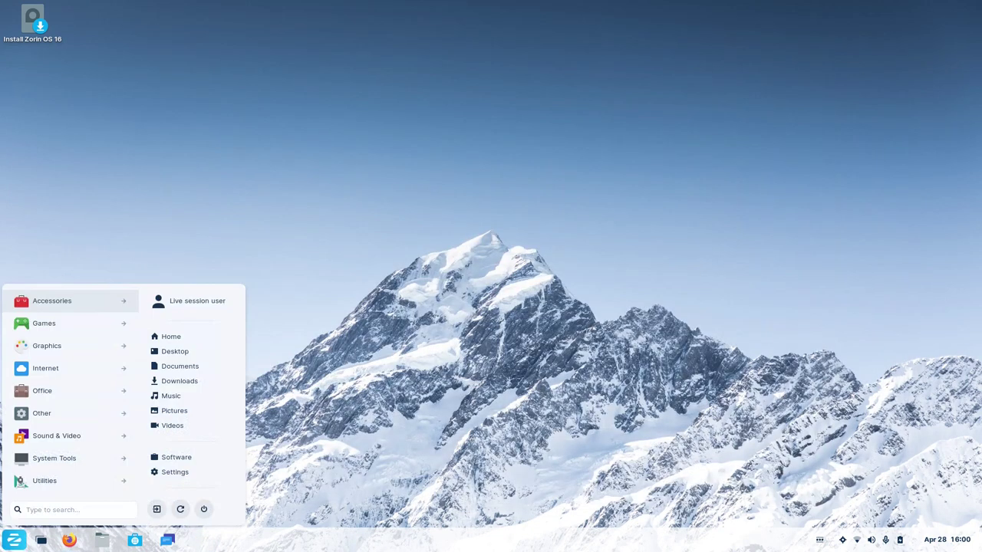
click(59, 302)
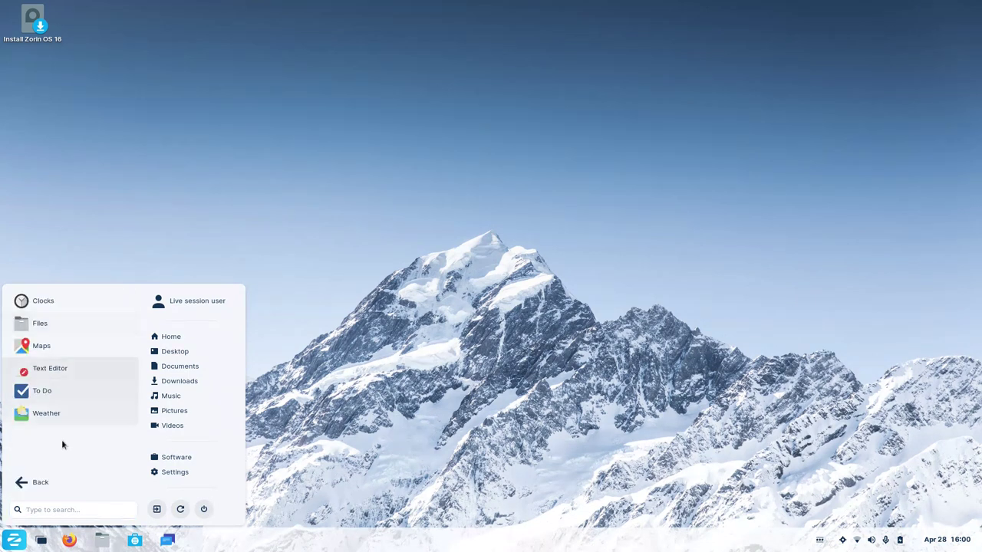
click(42, 483)
click(57, 324)
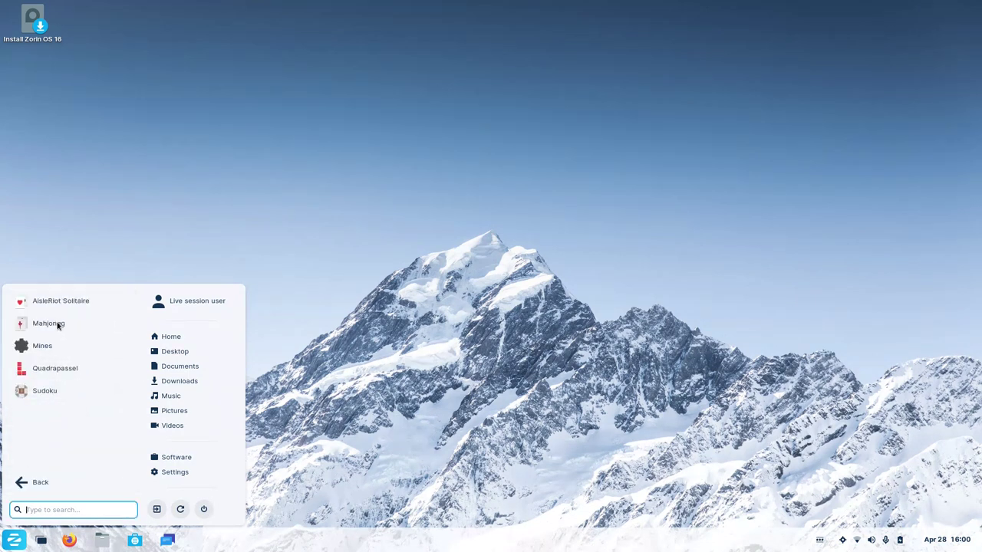
click(44, 480)
click(64, 352)
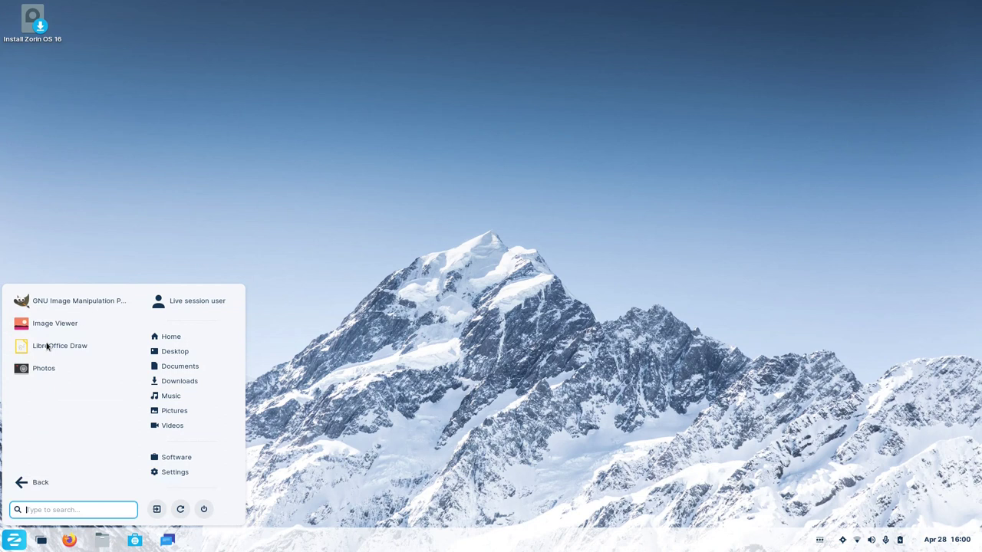
click(41, 481)
click(53, 374)
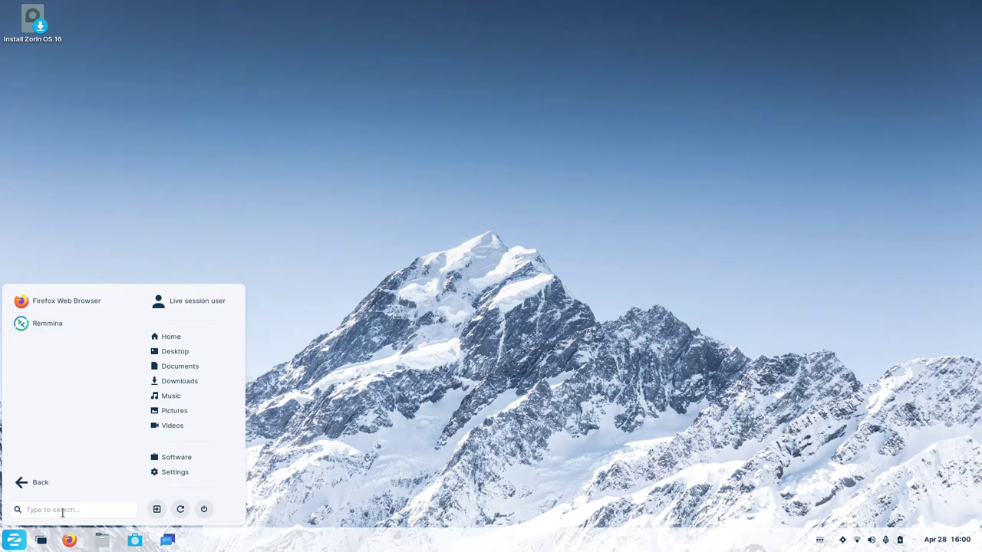
click(46, 487)
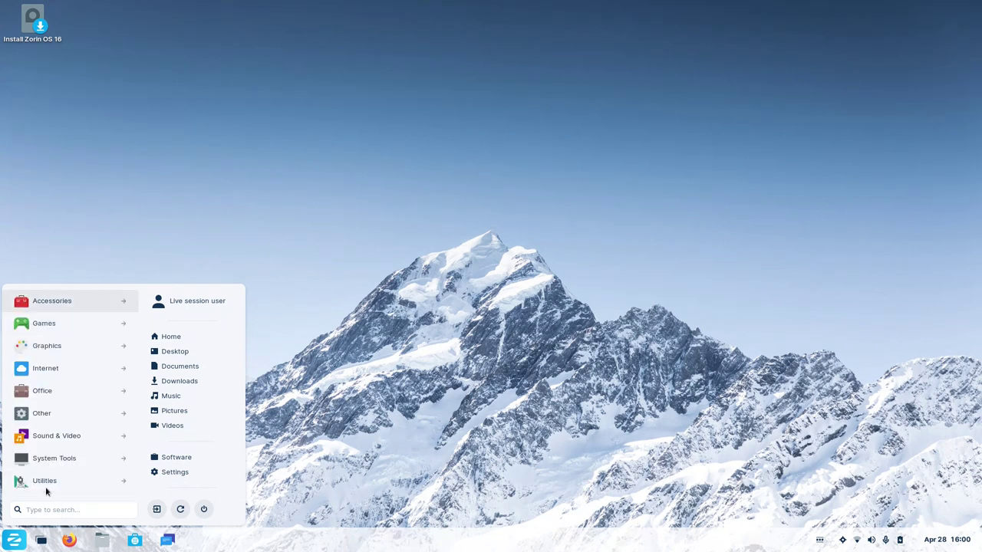
click(62, 394)
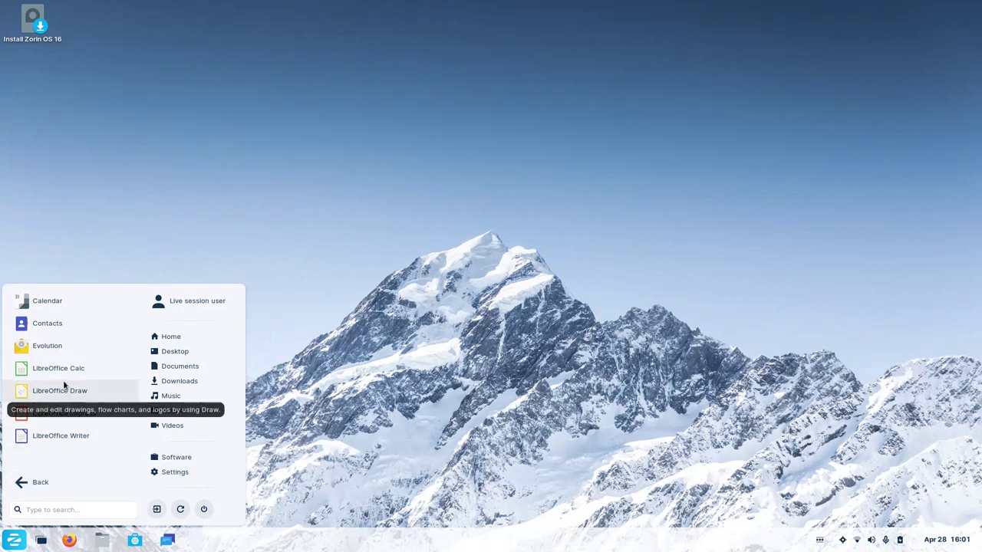
Launch Calendar, restore its window, switch to Week view and enlarge the window.
click(62, 307)
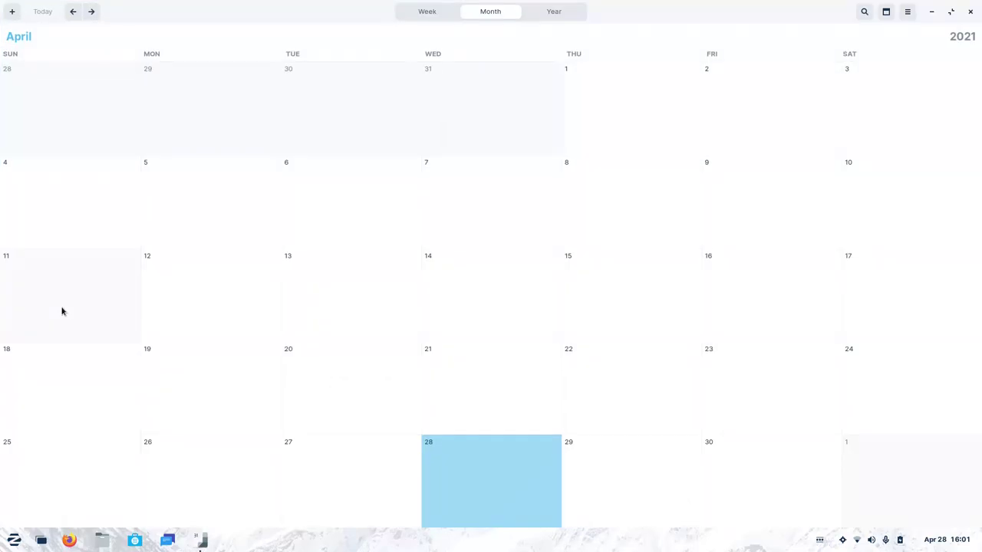
double_click(303, 14)
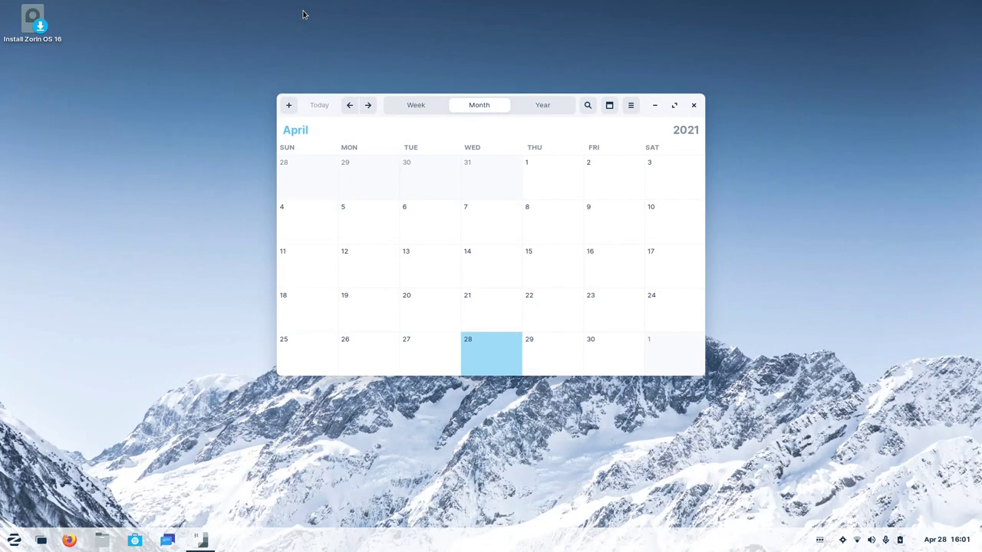
click(419, 114)
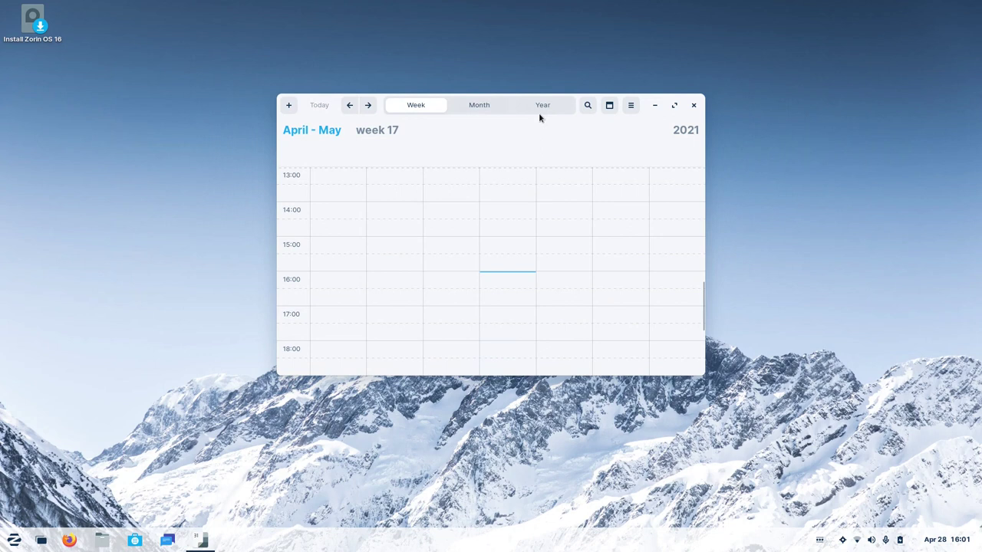
drag(704, 375, 863, 449)
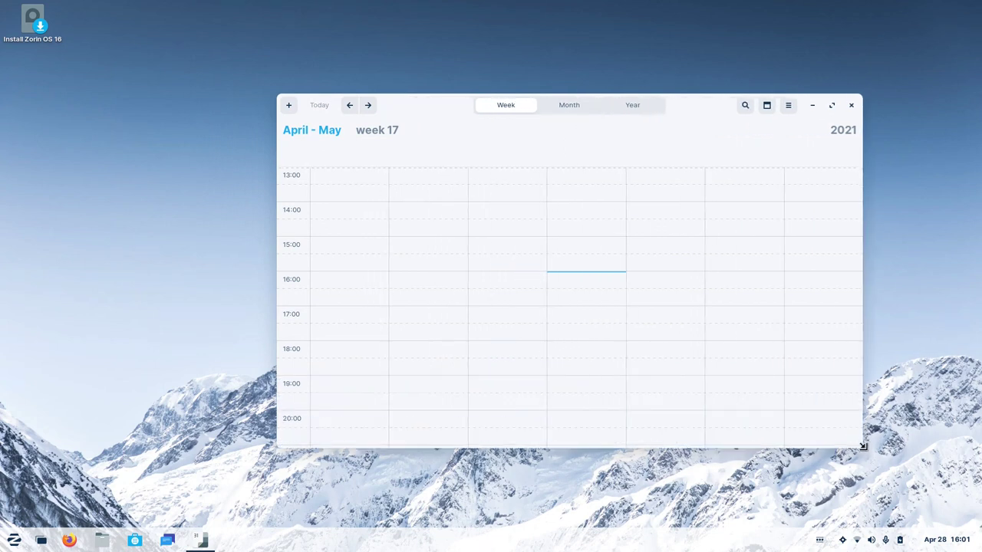
Draft a new event for yesterday from 14:00 to 19:30 in the week grid.
drag(495, 232, 488, 345)
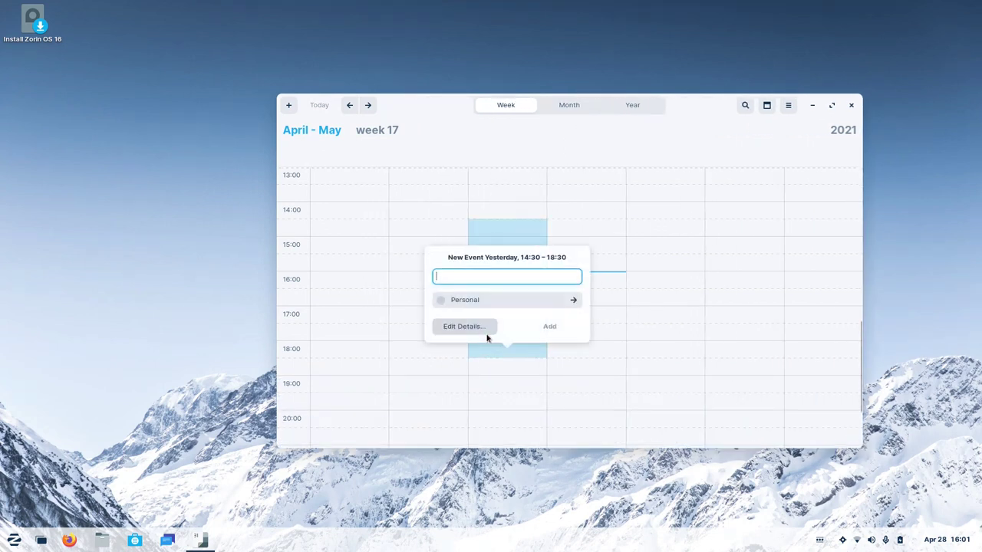
click(582, 227)
drag(581, 227, 534, 377)
click(480, 248)
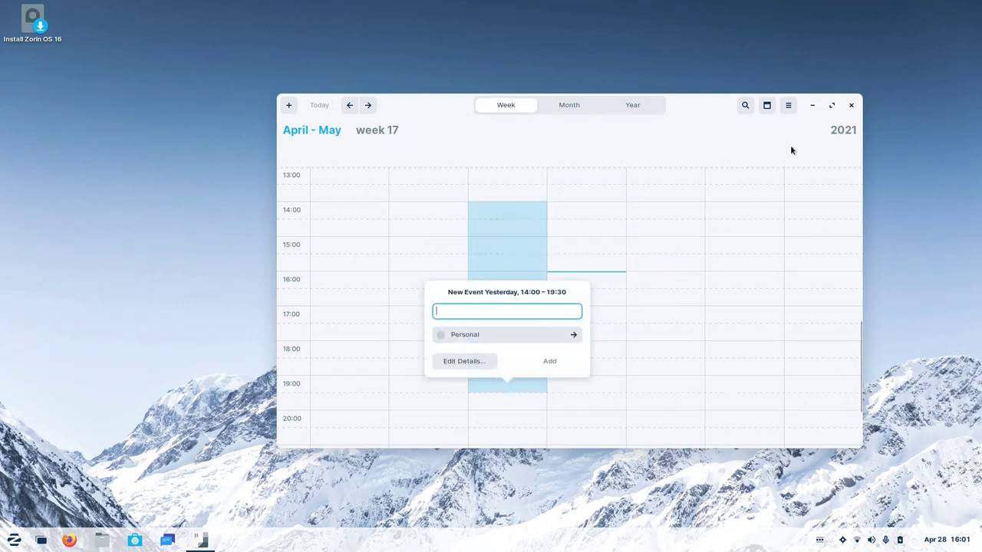
Open and close the system notifications and calendar panel twice.
click(956, 542)
click(957, 545)
click(957, 544)
click(878, 445)
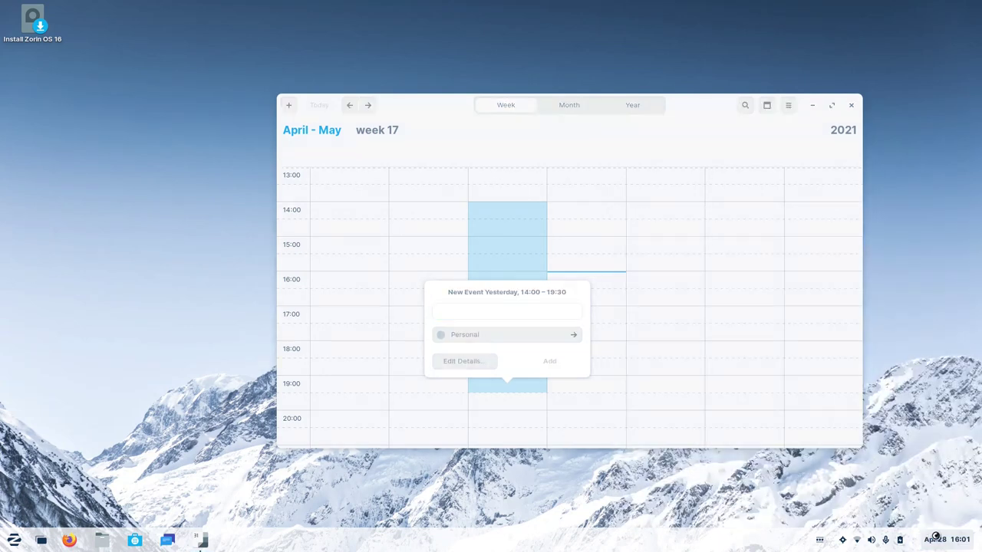
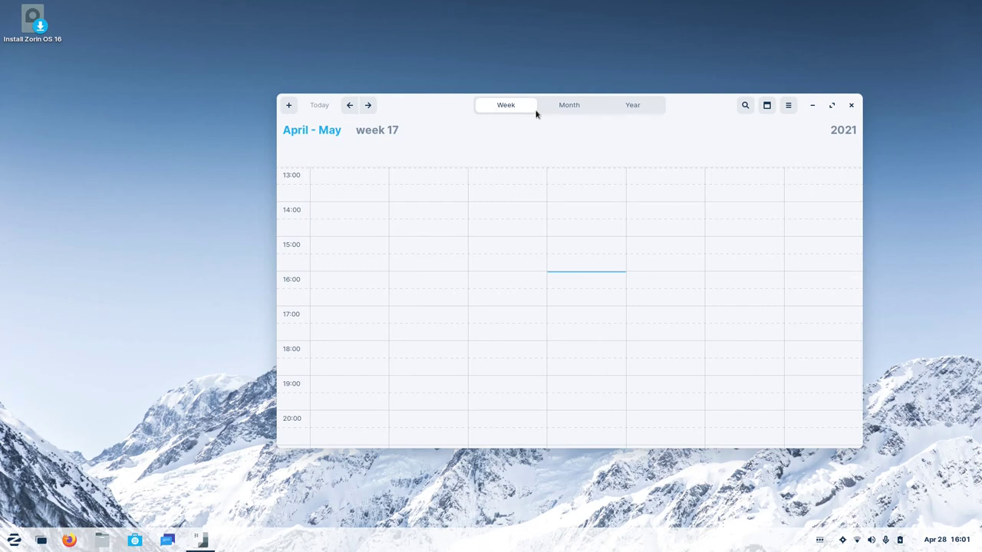
Show April 2021 in month view and check the April 21 events in the date panel.
click(556, 109)
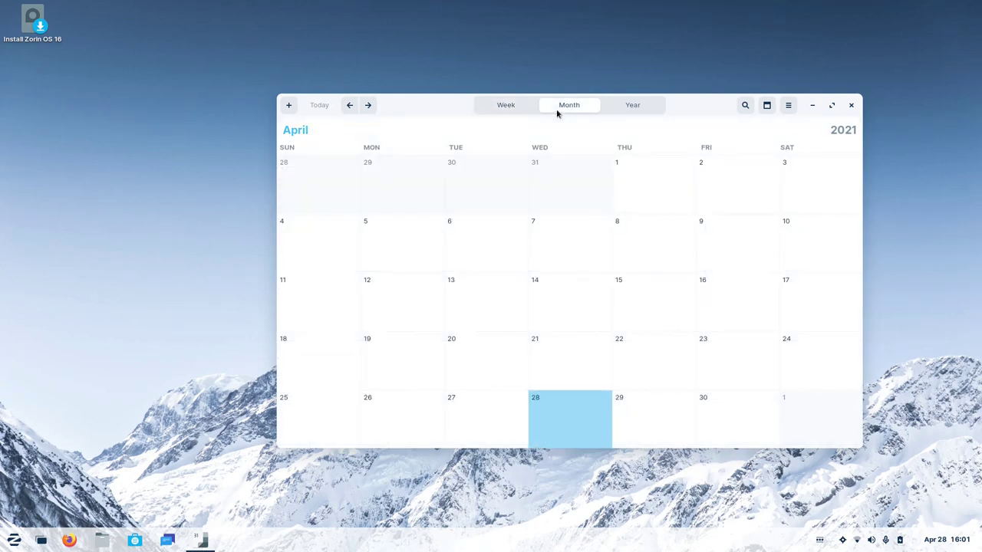
click(946, 539)
click(904, 366)
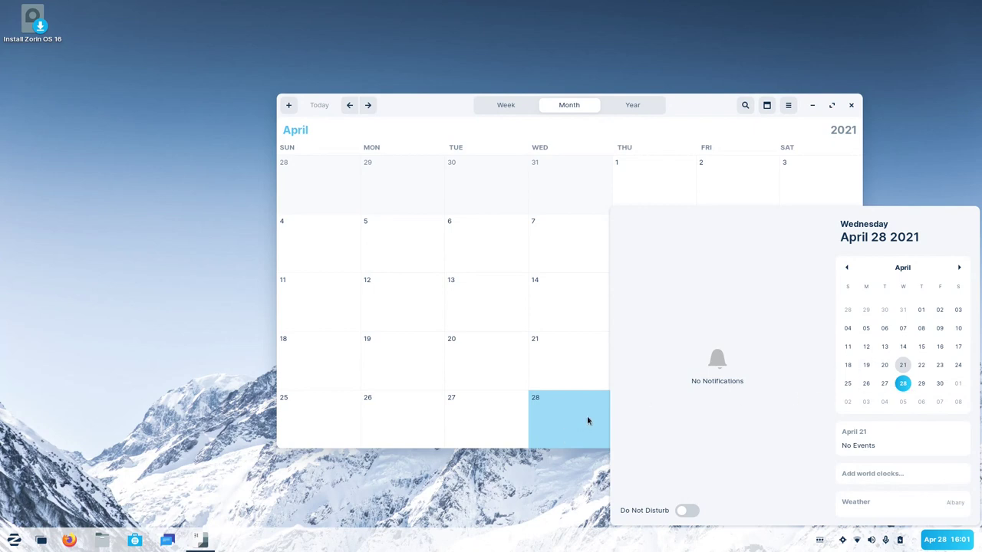
click(695, 117)
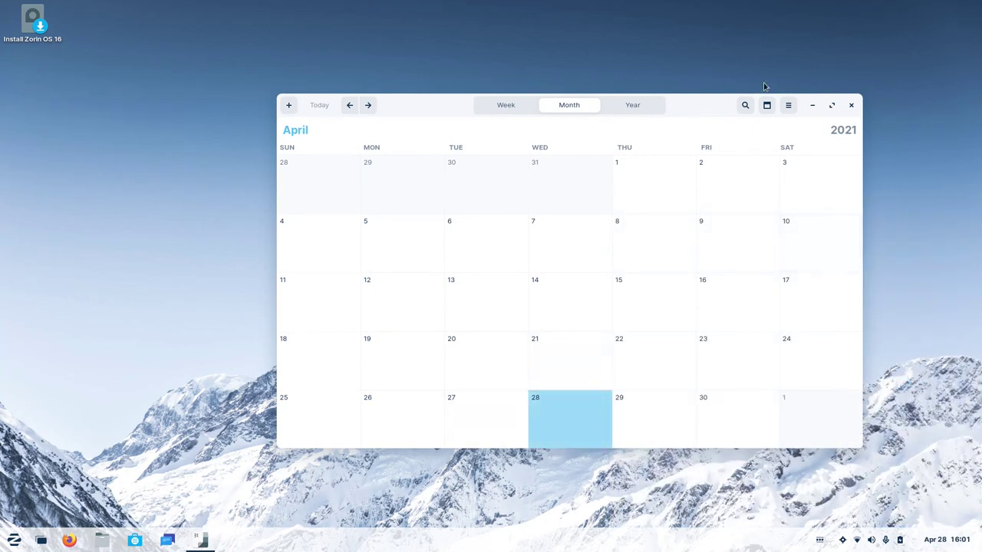
Look over the Calendars list, then close Calendar and bring up the Zorin menu.
click(766, 105)
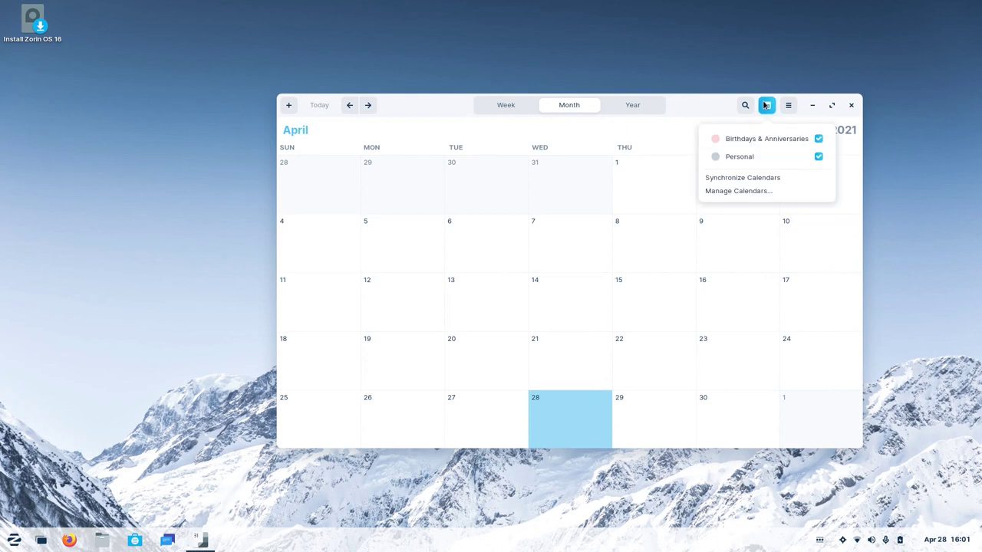
click(768, 111)
click(768, 111)
click(768, 111)
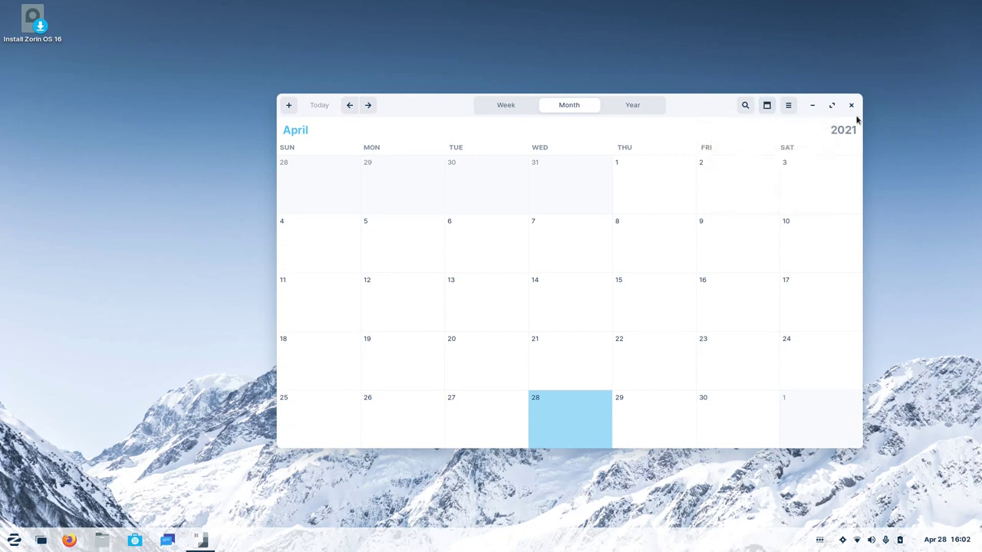
click(850, 105)
key(super)
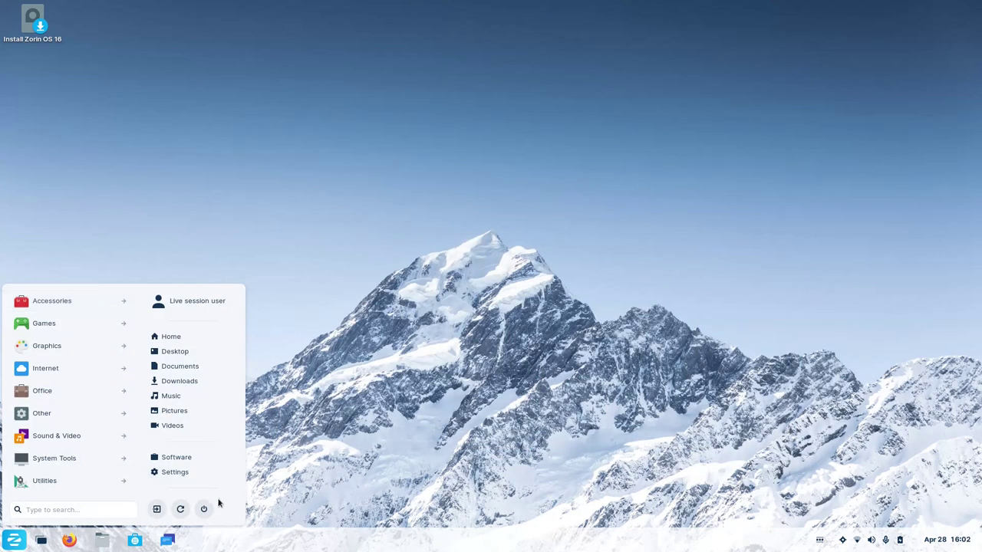
Open Online Accounts in Settings and begin adding a Google account.
click(193, 472)
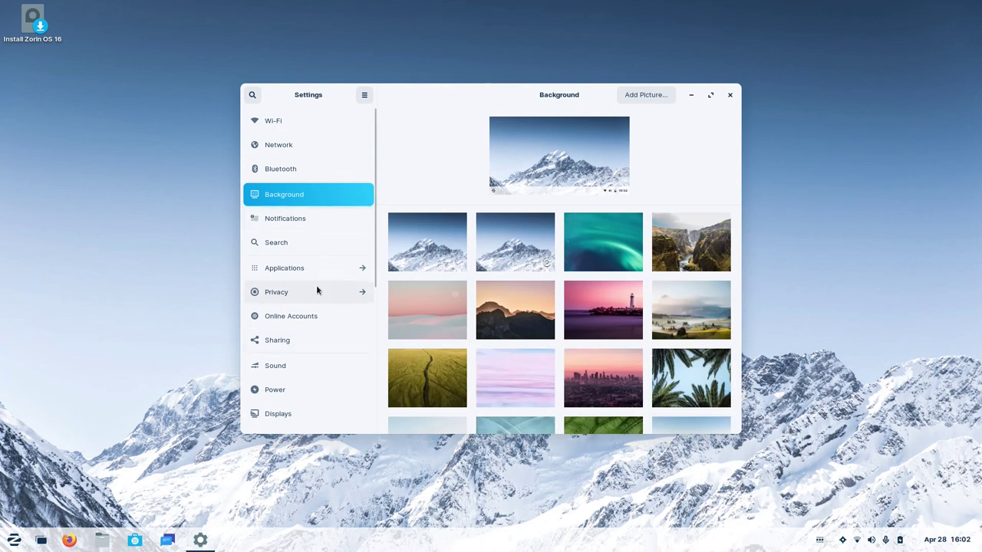
click(312, 323)
click(494, 197)
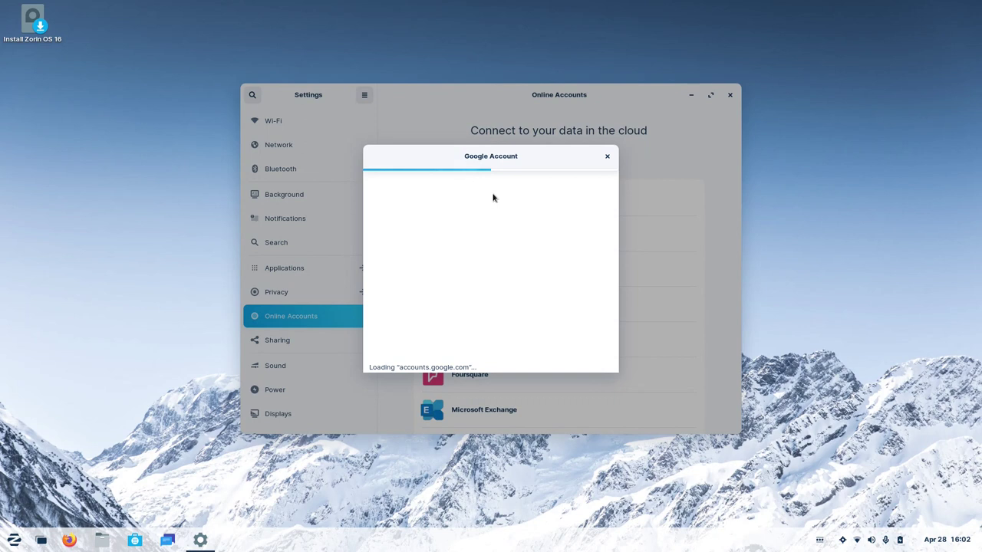
click(12, 541)
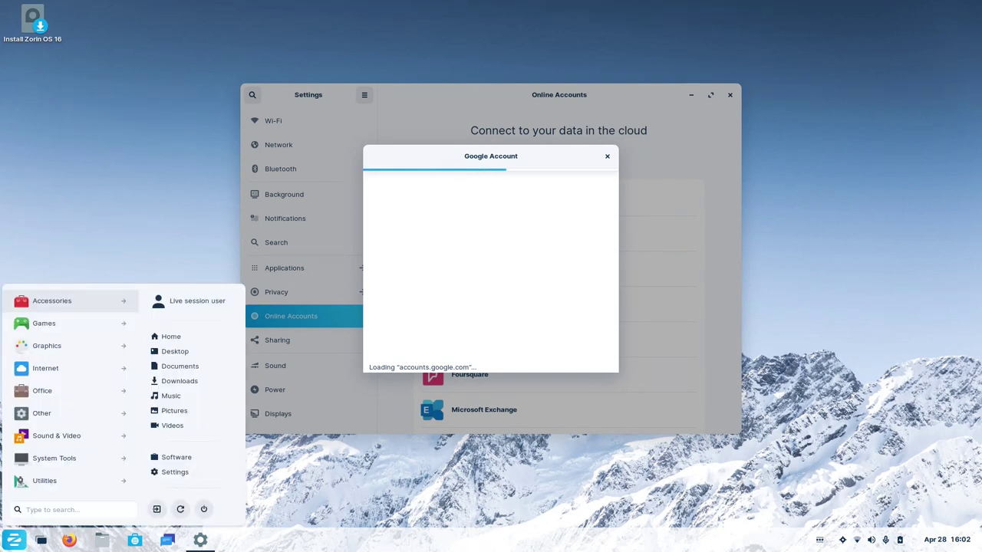
click(11, 543)
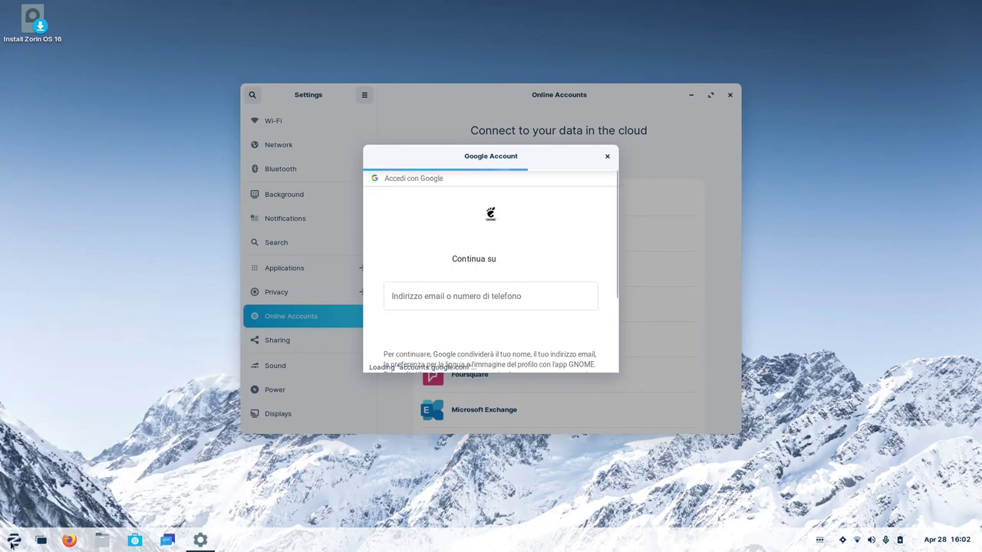
Submit the account's e-mail address in the Google sign-in, then show the Office applications.
click(464, 296)
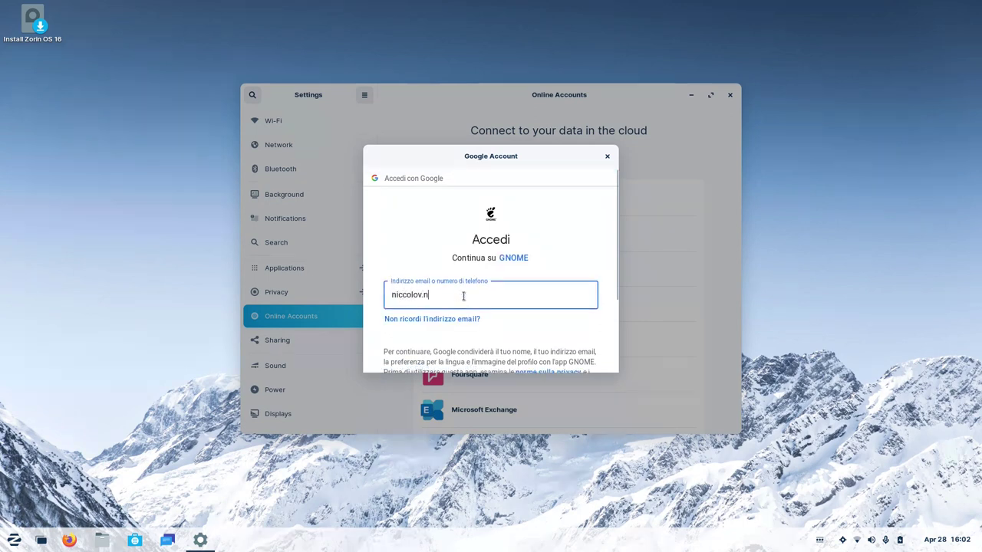
key(Return)
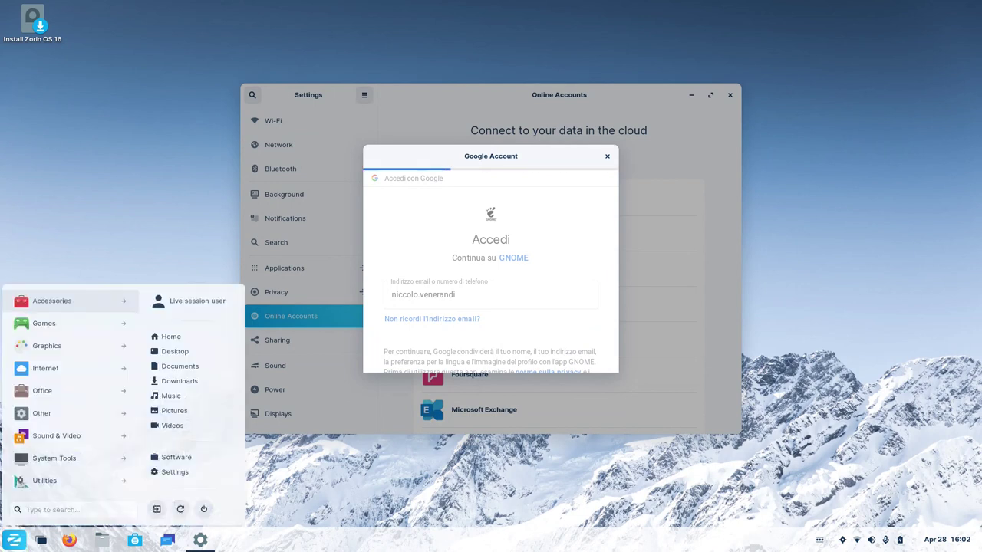
click(14, 540)
click(51, 393)
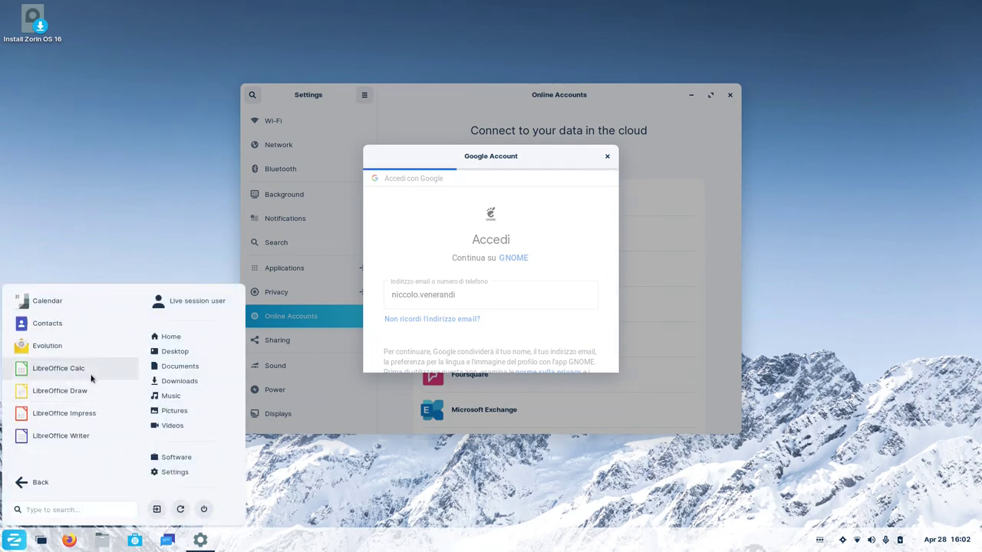
Launch LibreOffice Writer, then submit the account password in the Google sign-in dialog.
click(84, 433)
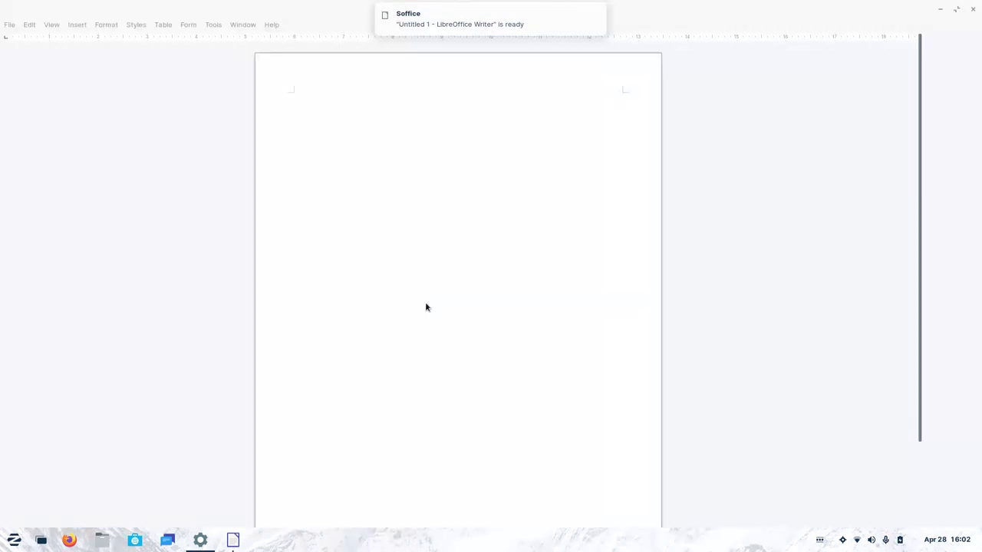
key(alt+Tab)
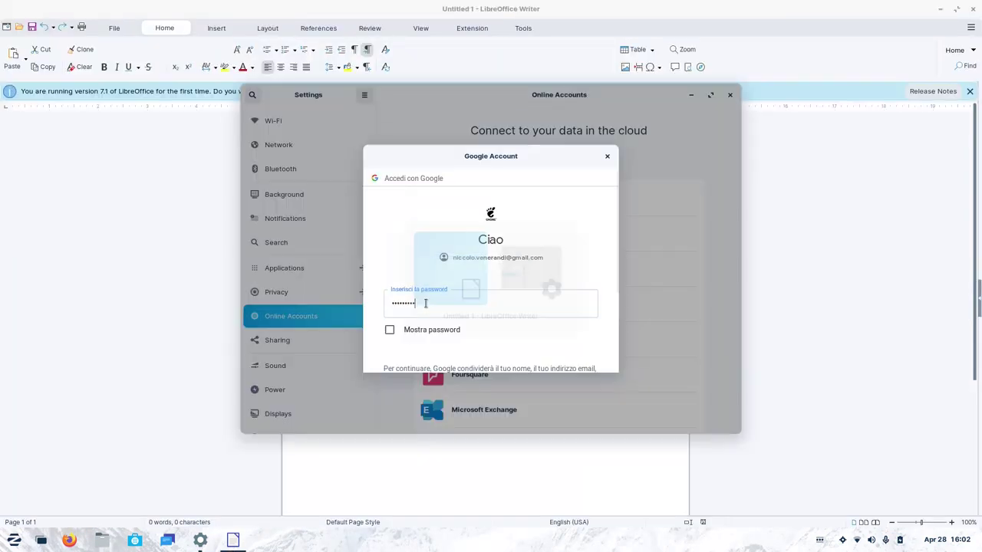
key(BackSpace)
key(BackSpace)
key(BackSpace)
key(BackSpace)
key(BackSpace)
text(*********)
key(Return)
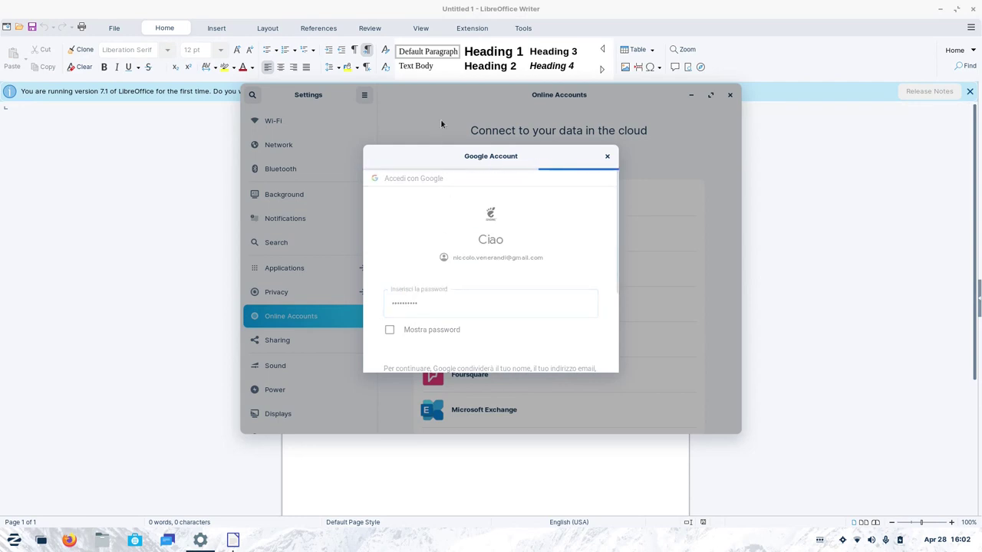
Shrink Writer from maximized, reposition and resize it, and dismiss the version notice.
double_click(412, 13)
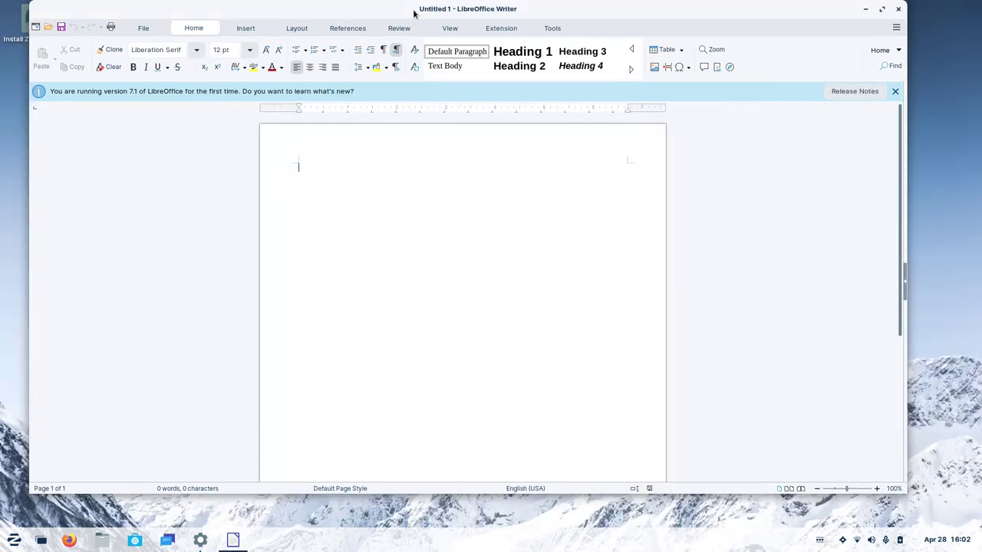
drag(412, 13, 420, 22)
mouse_move(909, 502)
mouse_down()
mouse_move(839, 442)
mouse_move(903, 488)
mouse_move(851, 464)
mouse_move(909, 492)
mouse_up()
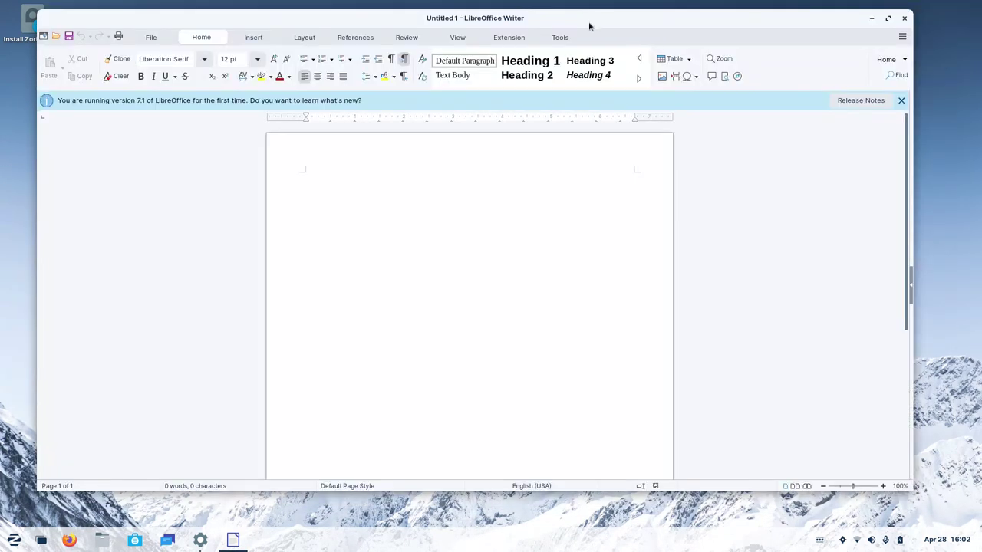
drag(589, 26, 612, 29)
click(924, 103)
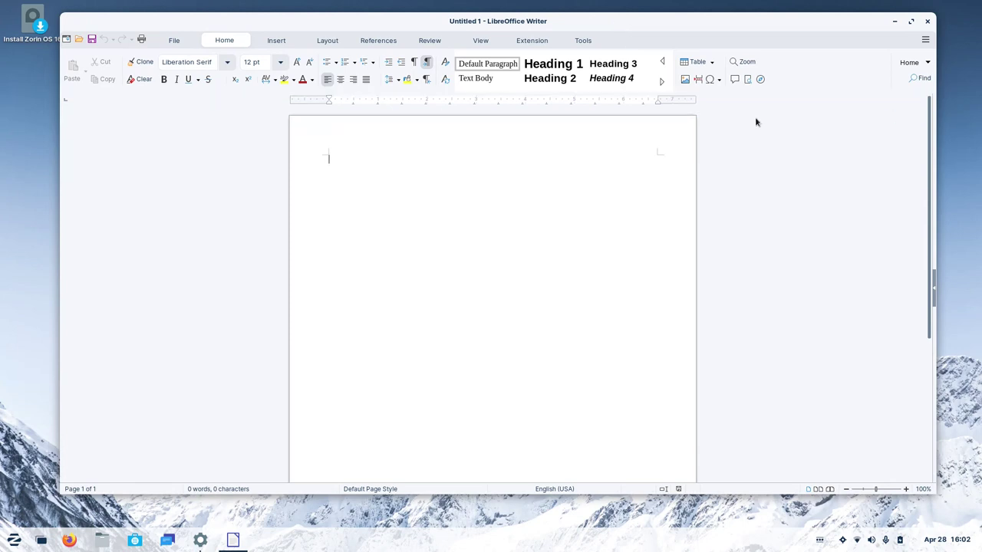
Browse Writer's File, Format, Insert, Layout, References, Review, View and Extension menus.
click(279, 40)
click(366, 40)
click(332, 40)
click(184, 39)
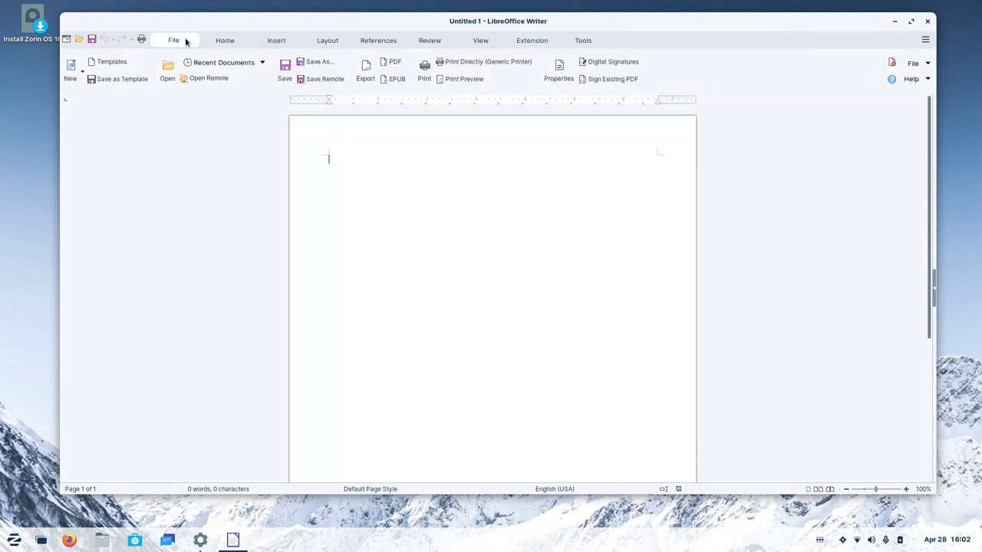
click(214, 40)
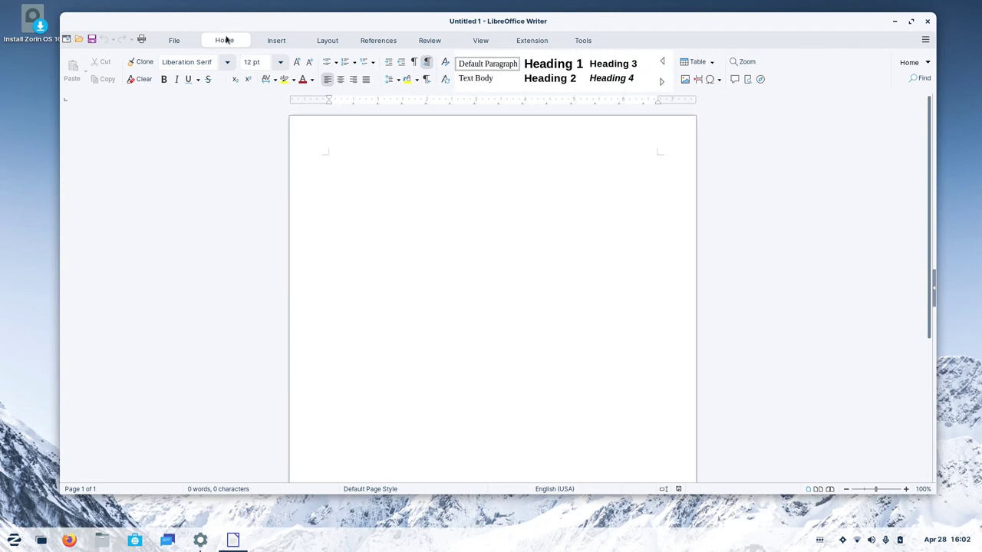
click(282, 41)
click(329, 40)
click(382, 40)
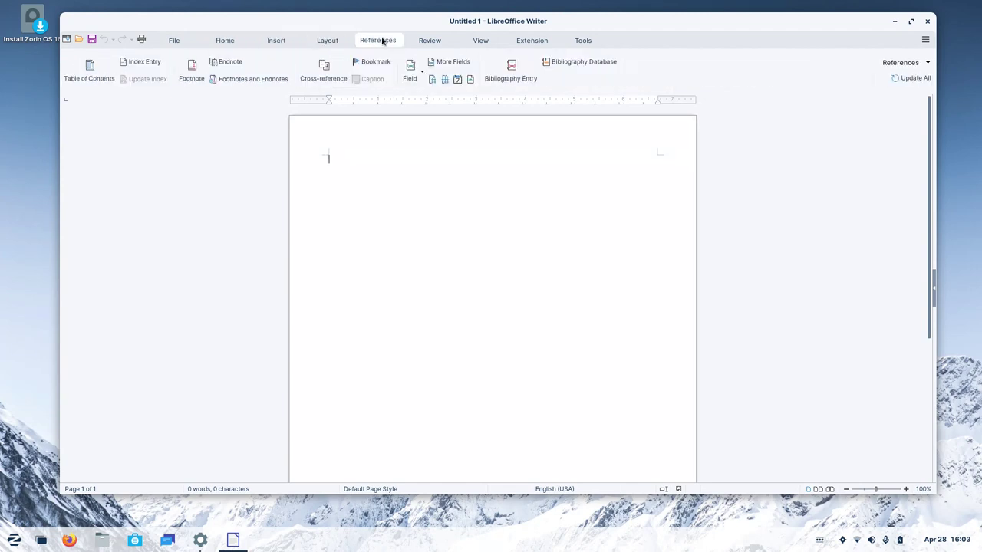
click(422, 40)
click(482, 39)
click(528, 41)
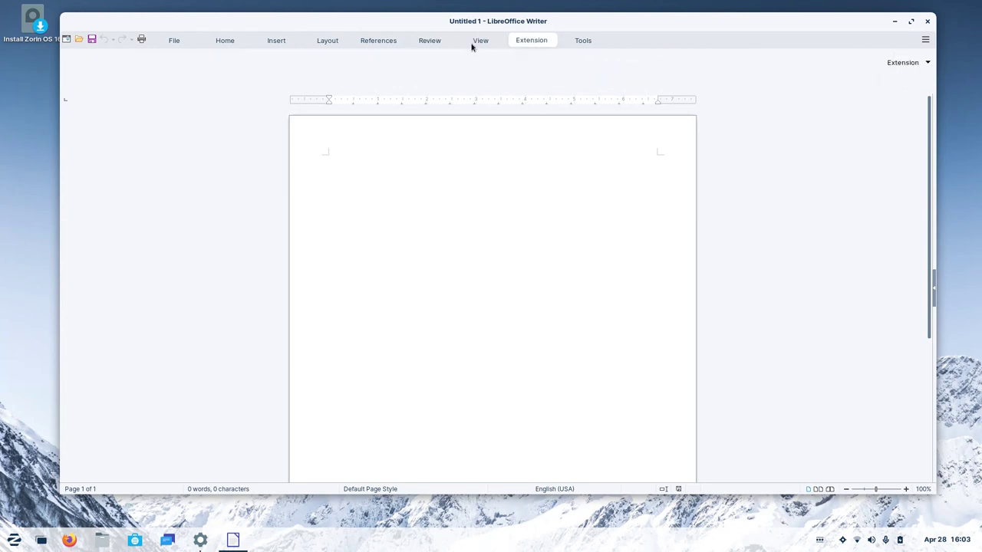
Revisit the File through View menus, then open Files at the Home folder.
click(176, 40)
click(222, 41)
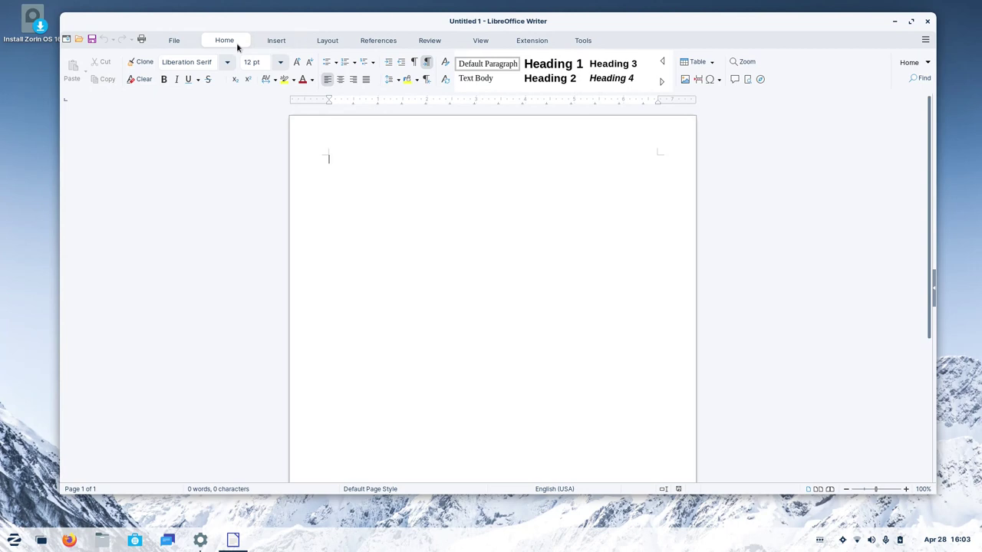
click(265, 42)
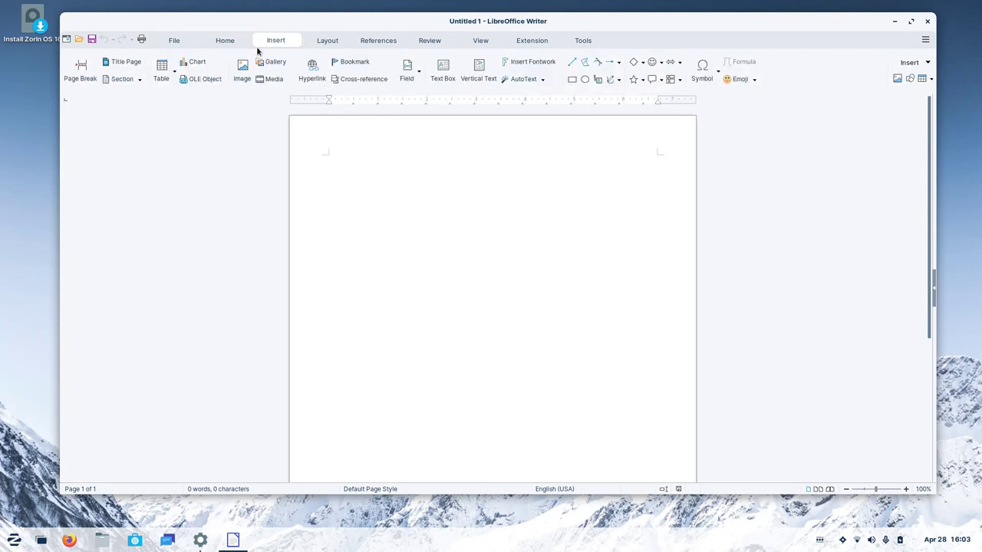
click(327, 40)
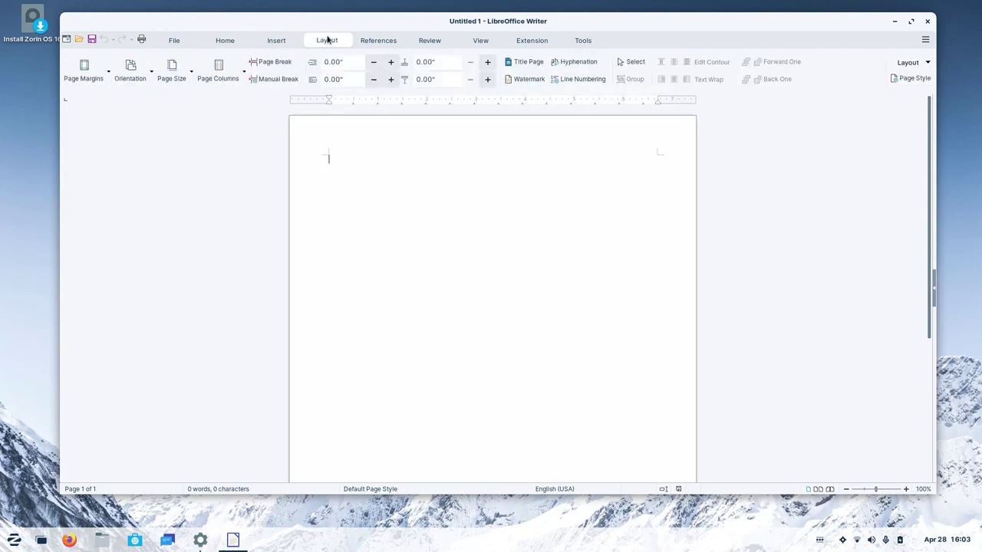
click(373, 42)
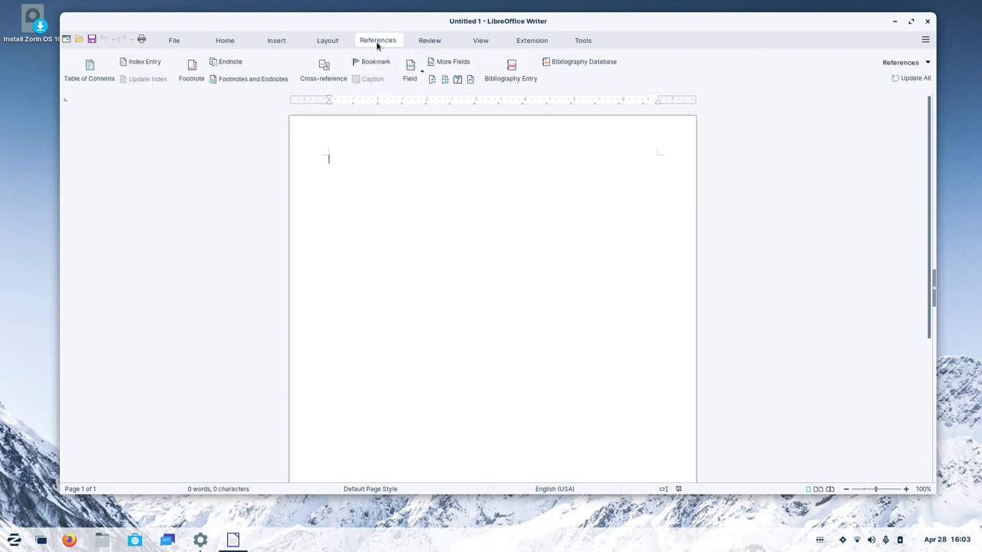
click(428, 43)
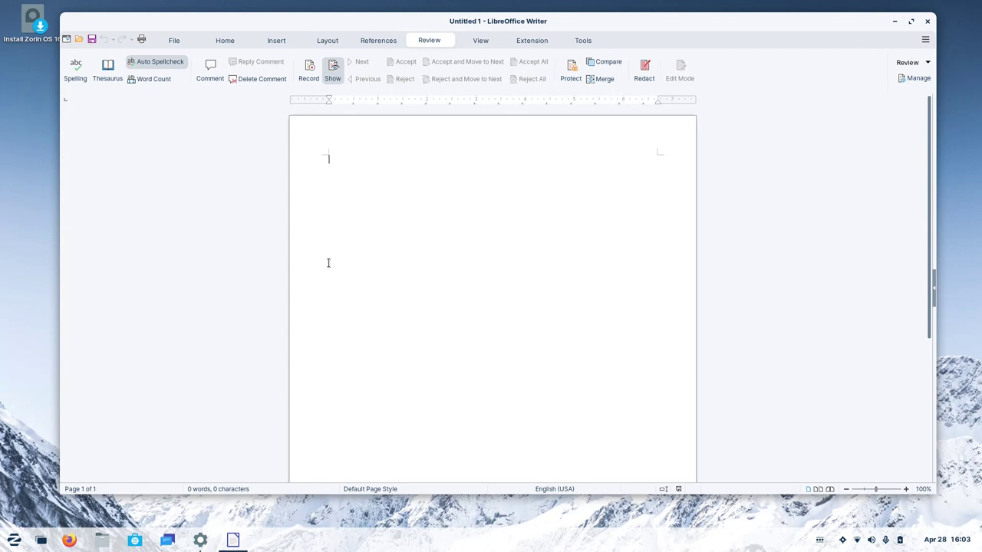
click(480, 42)
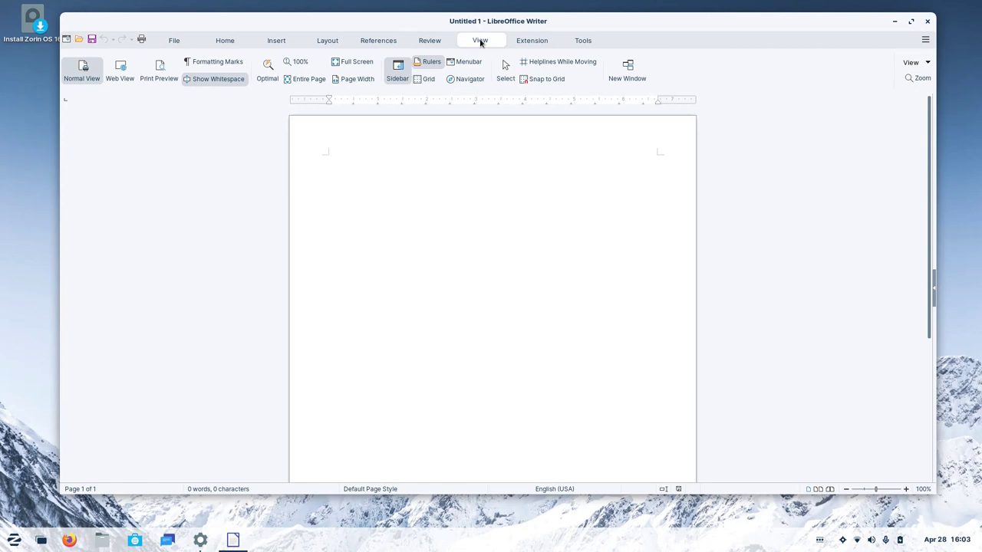
click(225, 40)
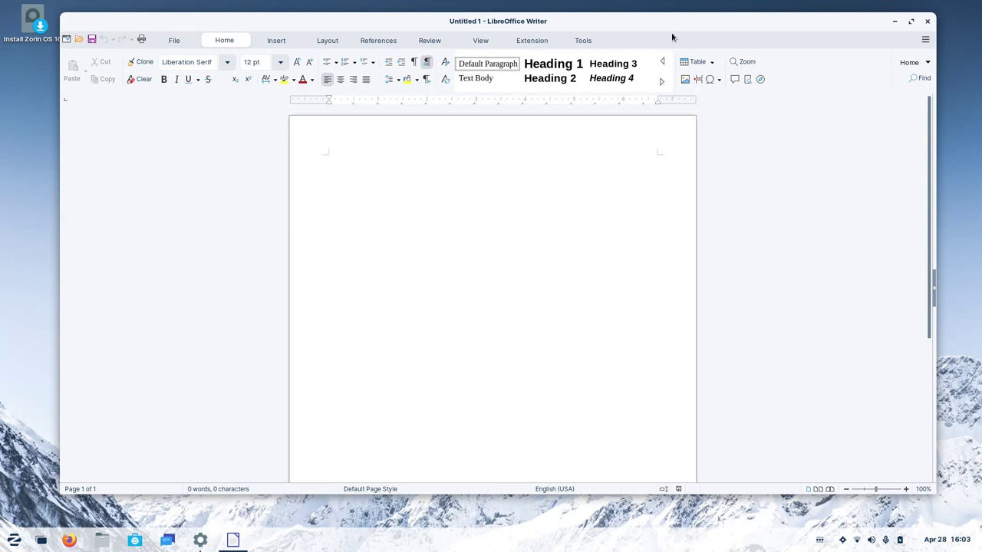
click(102, 540)
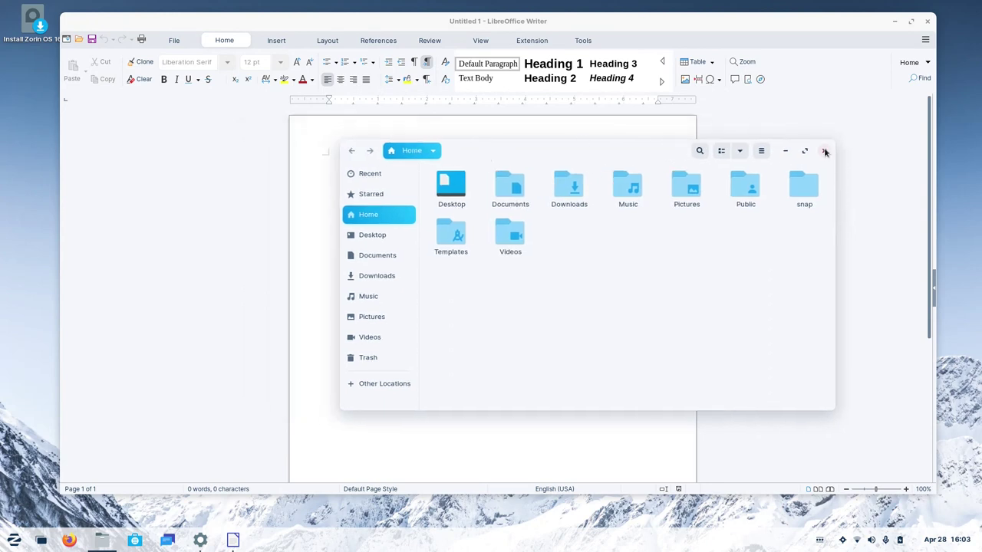
Close Files and allow GNOME access to the Google account in Settings.
click(824, 150)
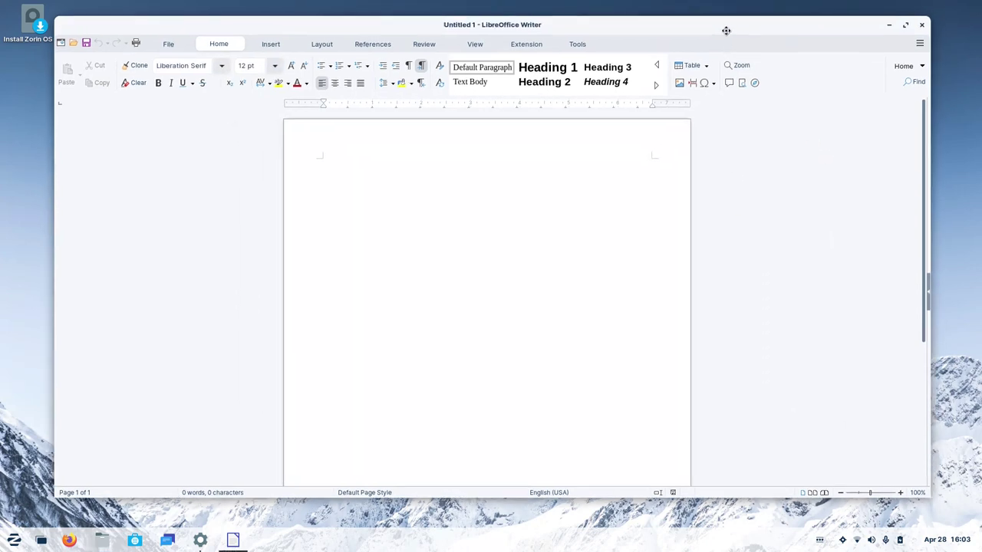
key(alt+Tab)
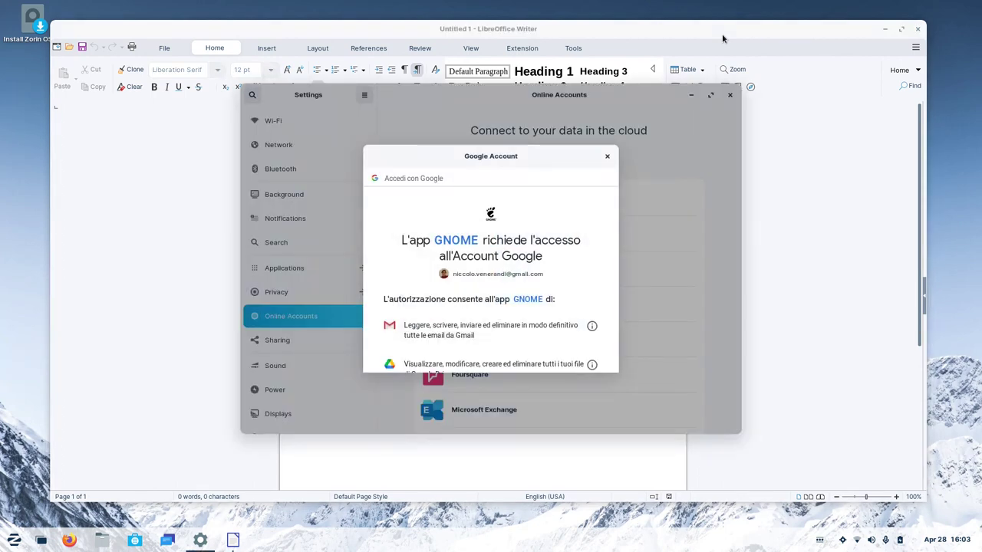
scroll(472, 247, down, 10)
click(565, 306)
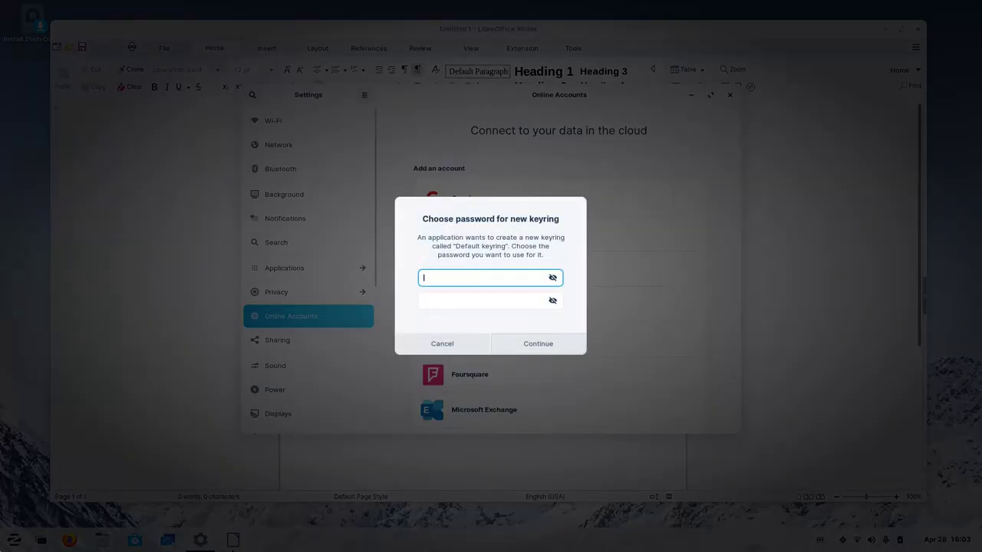
Set and confirm a new keyring password.
text(***)
click(490, 300)
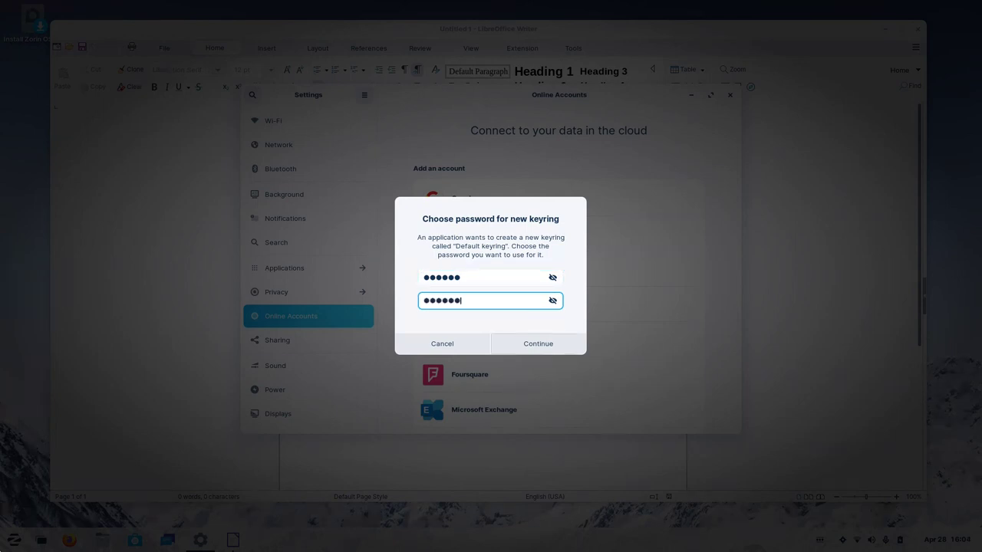
key(ctrl+a)
text(*)
key(Return)
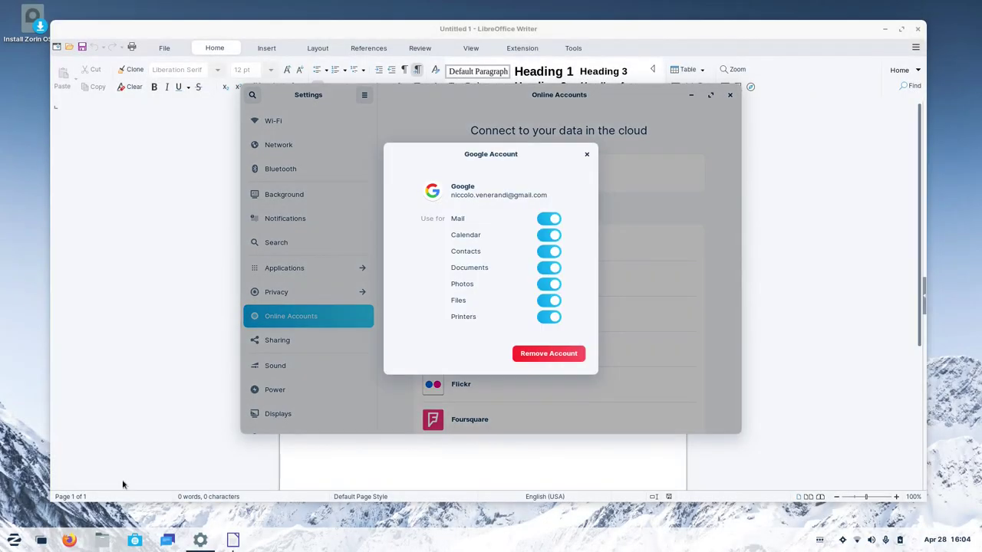
Close the Google account dialog and Settings, leaving the activities overview open.
click(586, 155)
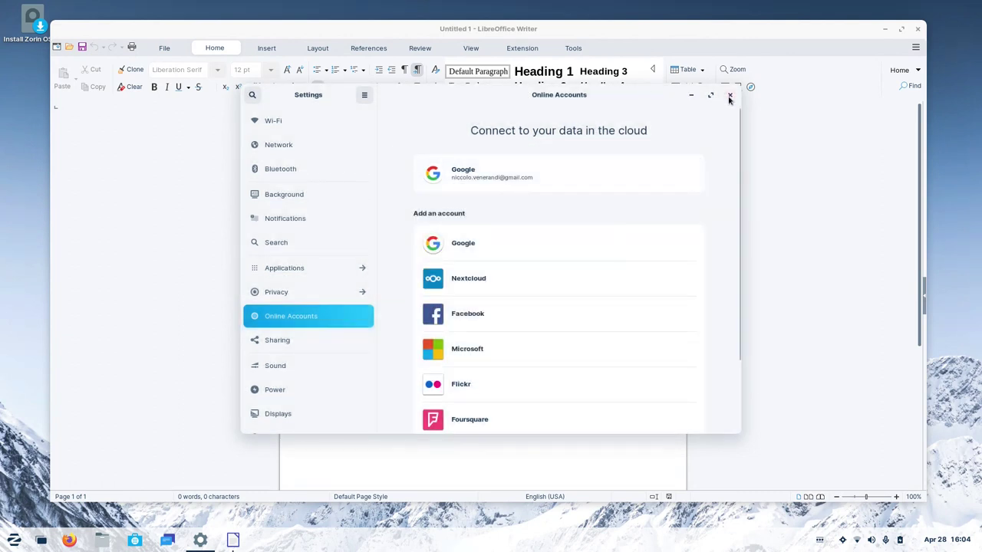
click(730, 96)
key(super)
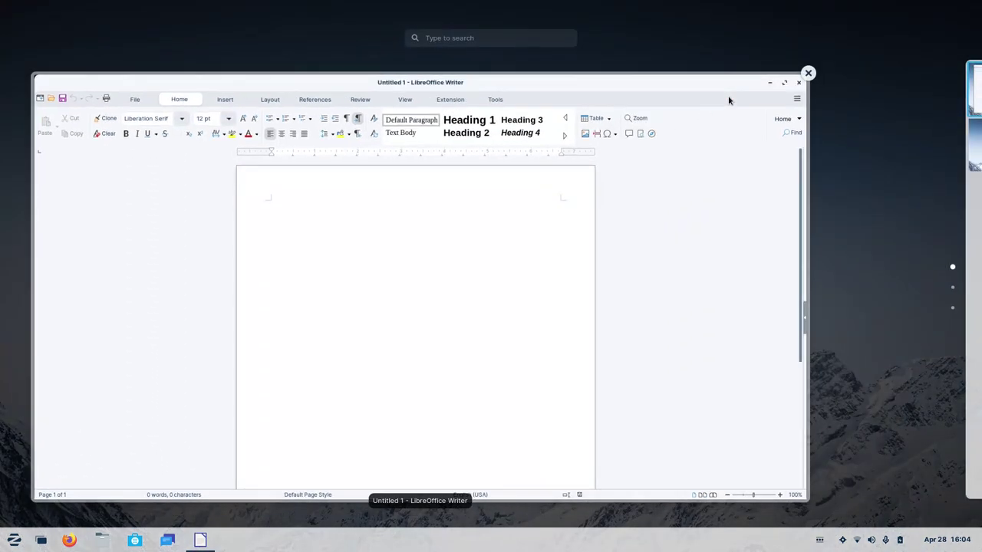
Open a terminal with Ctrl+Alt+T, minimize Writer, move and enlarge the terminal, and open Files.
text(word)
key(Return)
key(ctrl+alt+t)
click(886, 29)
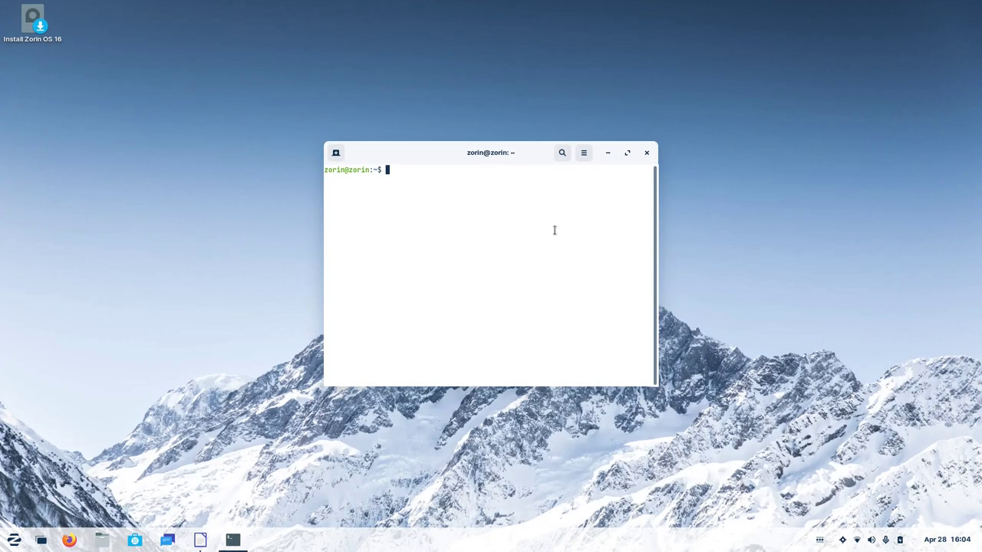
drag(512, 278, 506, 256)
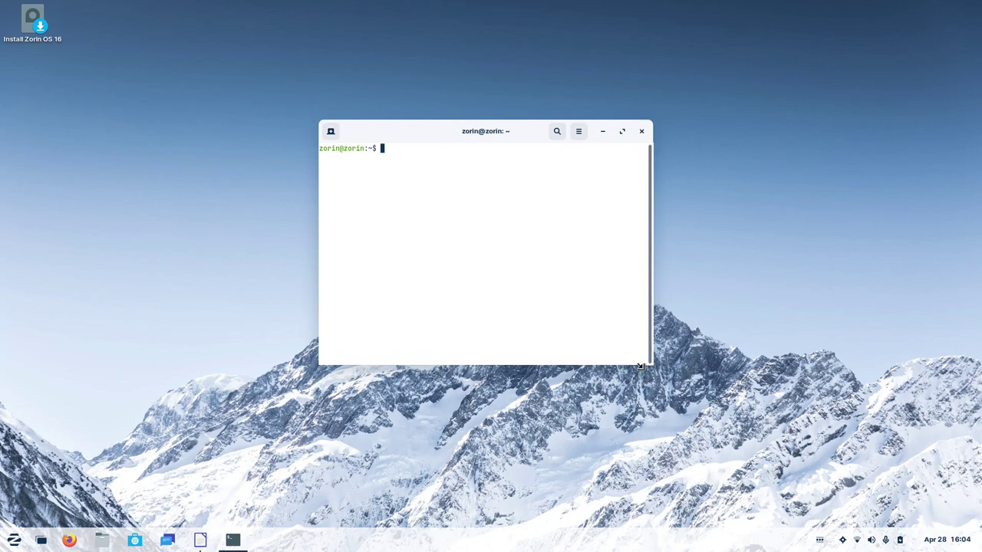
drag(644, 367, 685, 414)
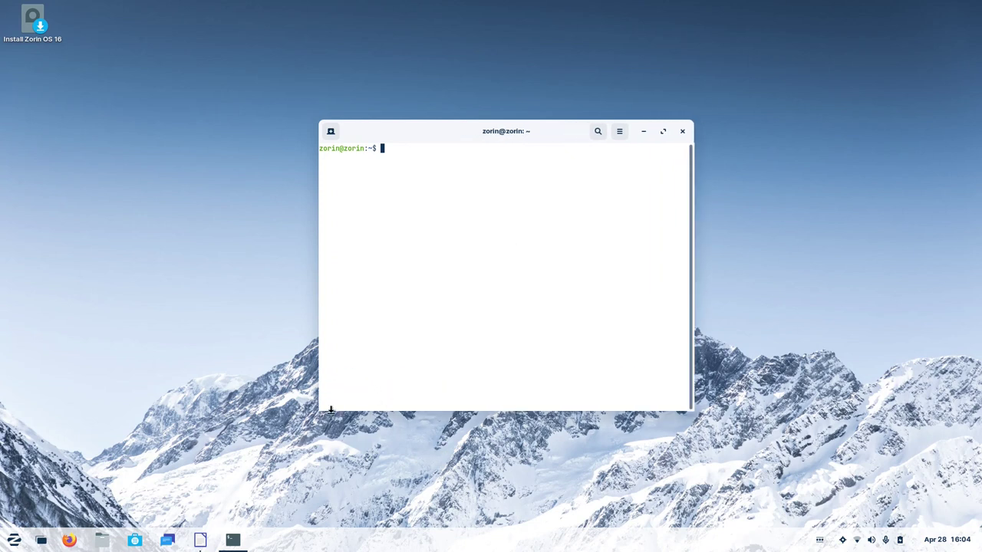
click(102, 539)
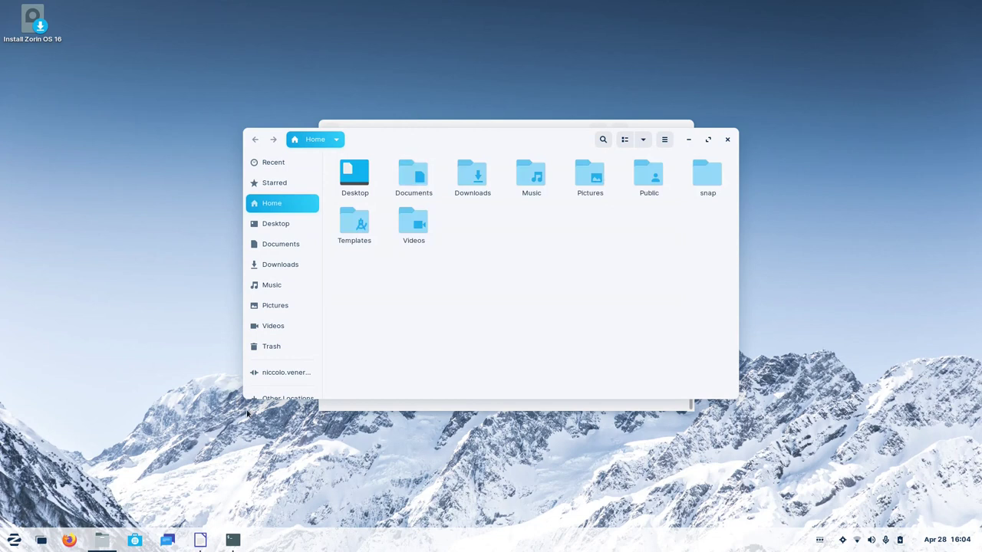
click(729, 141)
drag(521, 133, 534, 129)
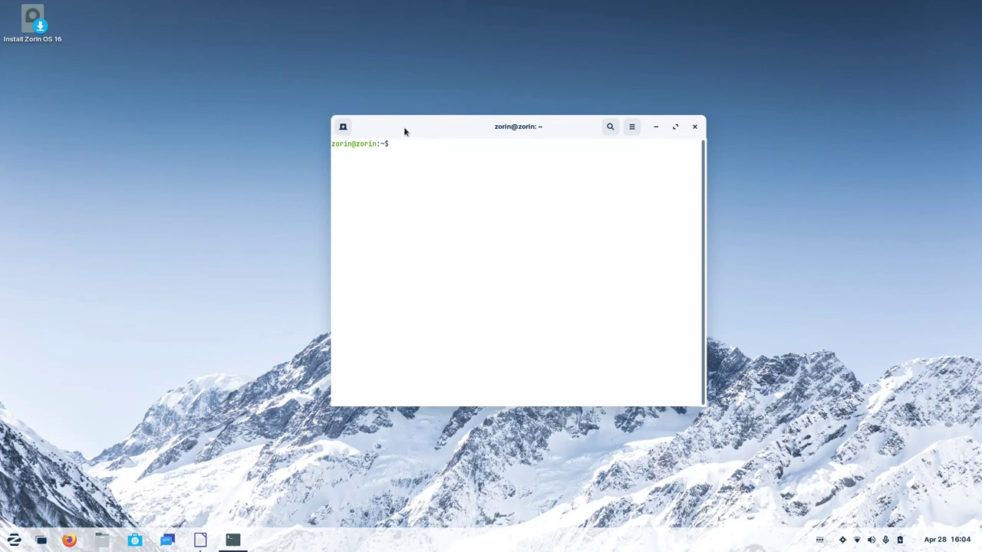
click(112, 541)
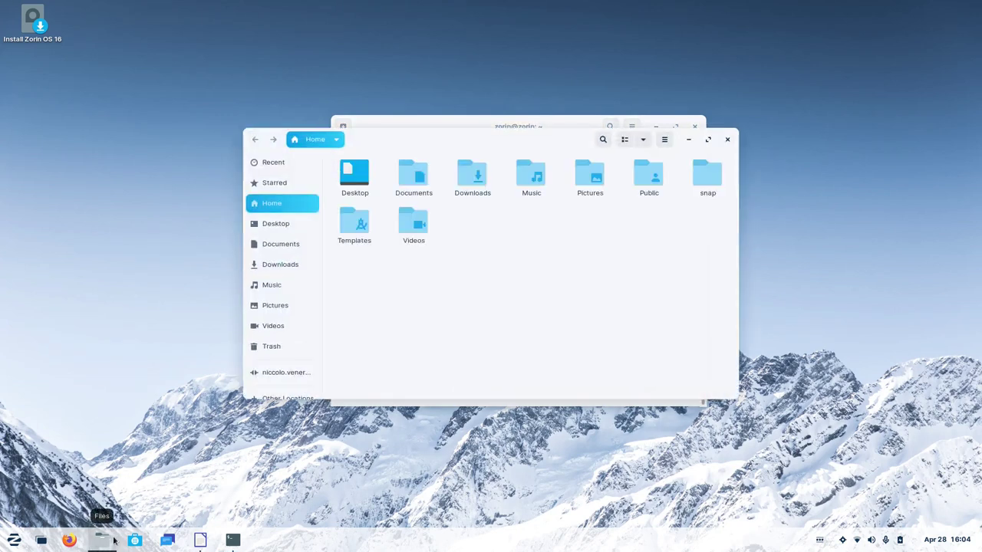
drag(427, 138, 646, 188)
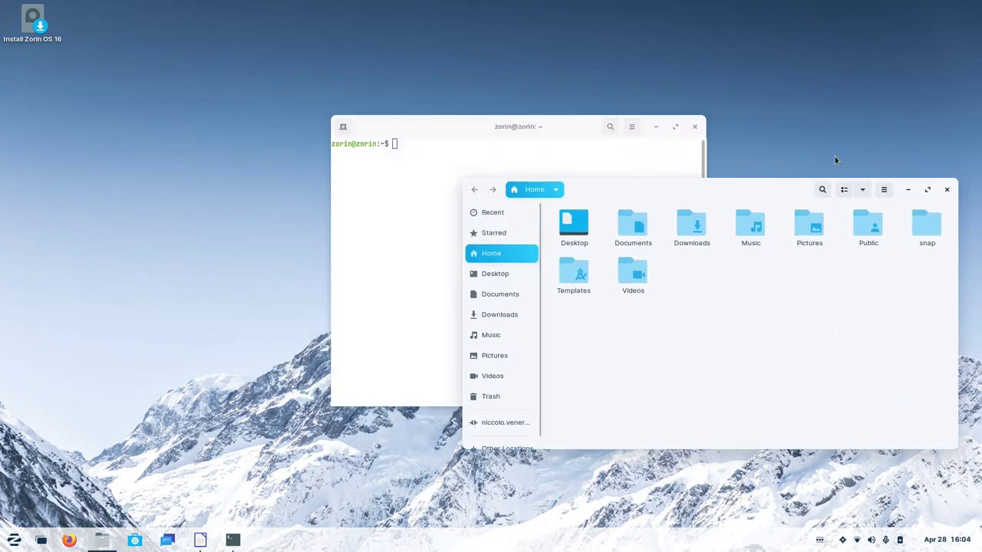
click(947, 190)
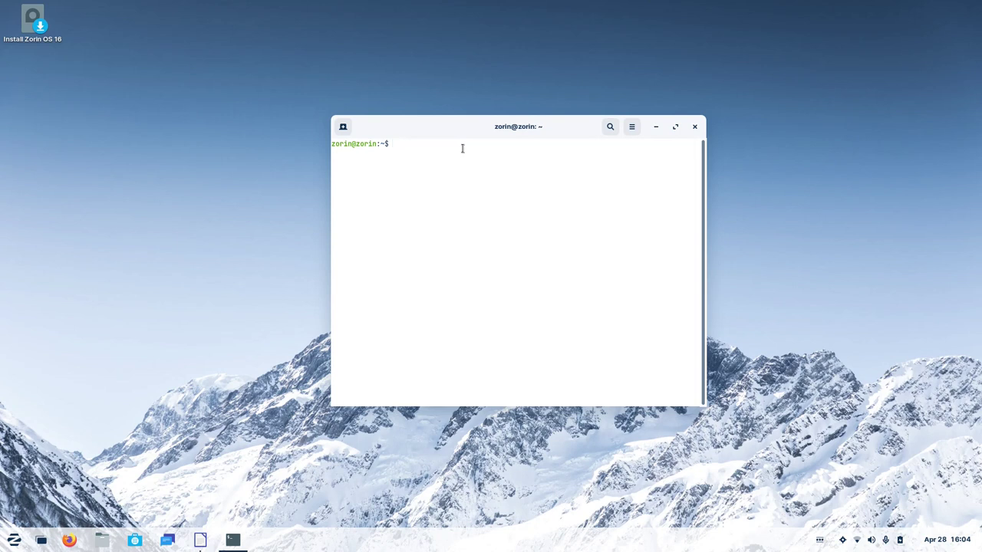
Run ps -U zorin to list the zorin user's processes.
text(ps -U nic)
key(BackSpace)
key(BackSpace)
key(BackSpace)
text(zorin)
key(Return)
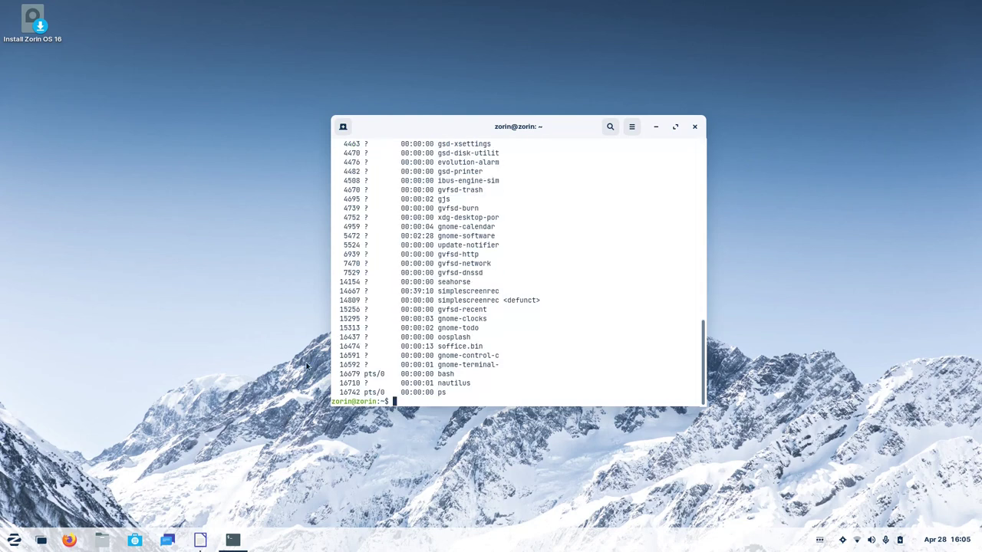
Try to end nautilus with kill -9 16710 and killall nautilus.
double_click(350, 382)
text(kill -9 16710)
key(Return)
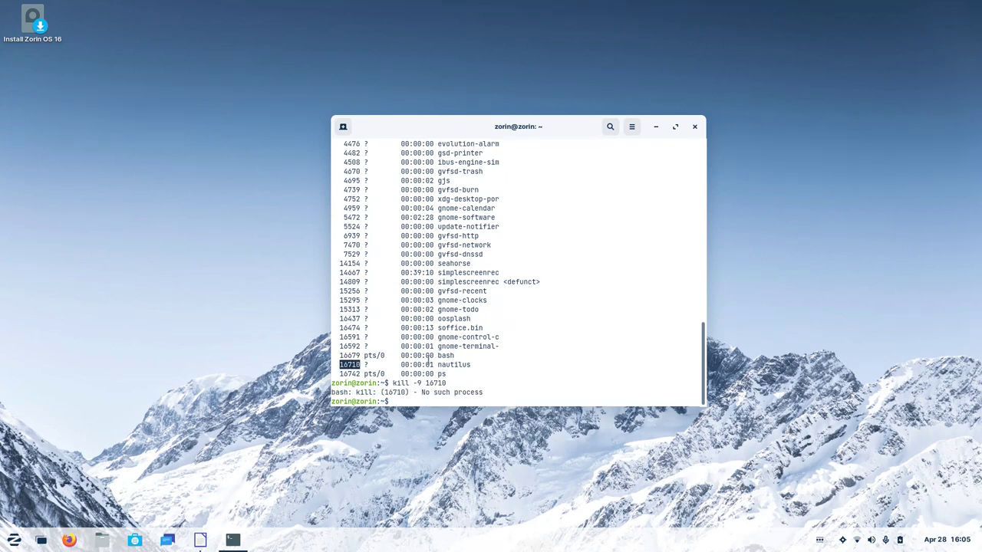
text(killall nautilus)
key(Return)
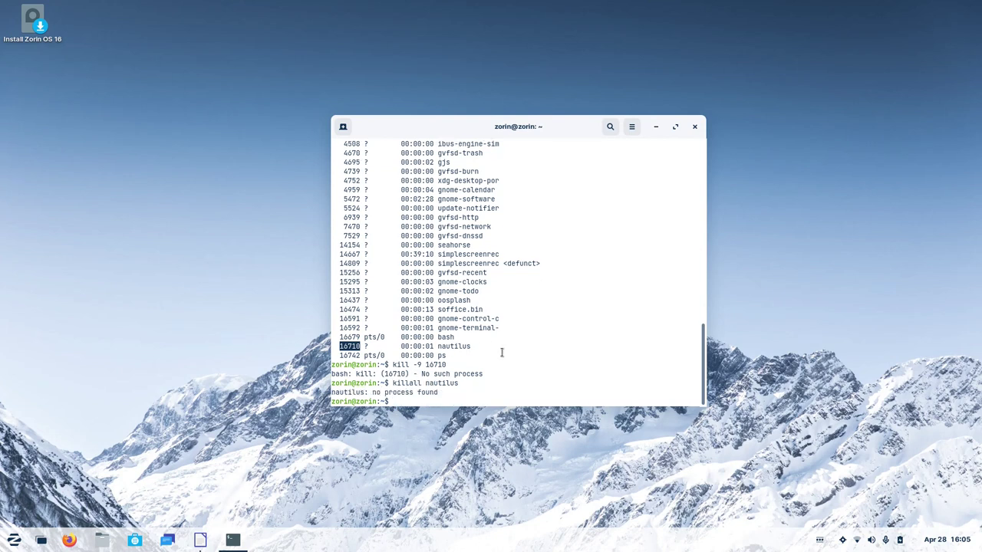
Rerun ps -U zorin and scroll the listing to confirm nautilus is gone.
key(Up)
key(Up)
key(Up)
key(Return)
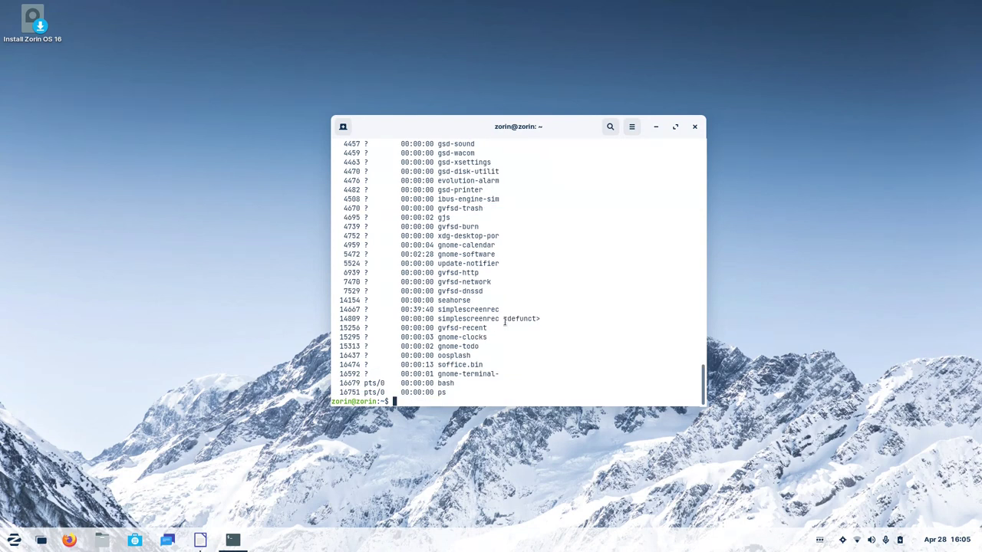
scroll(505, 322, up, 8)
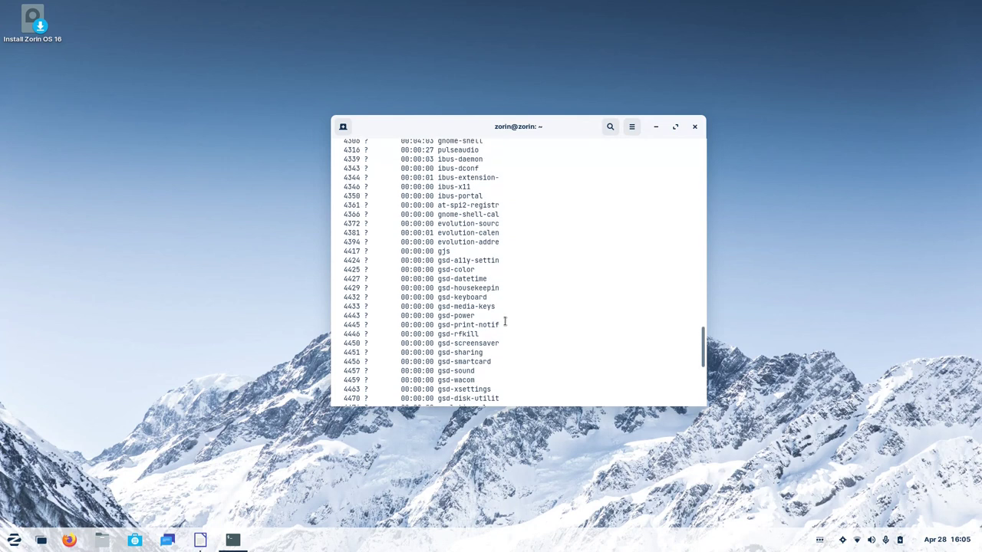
scroll(505, 322, up, 6)
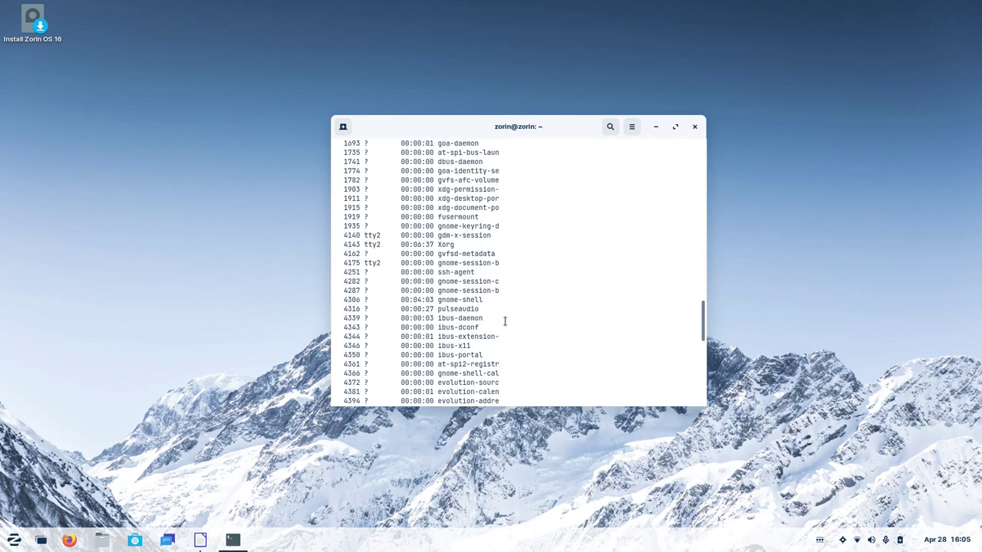
scroll(505, 322, up, 6)
scroll(505, 322, down, 11)
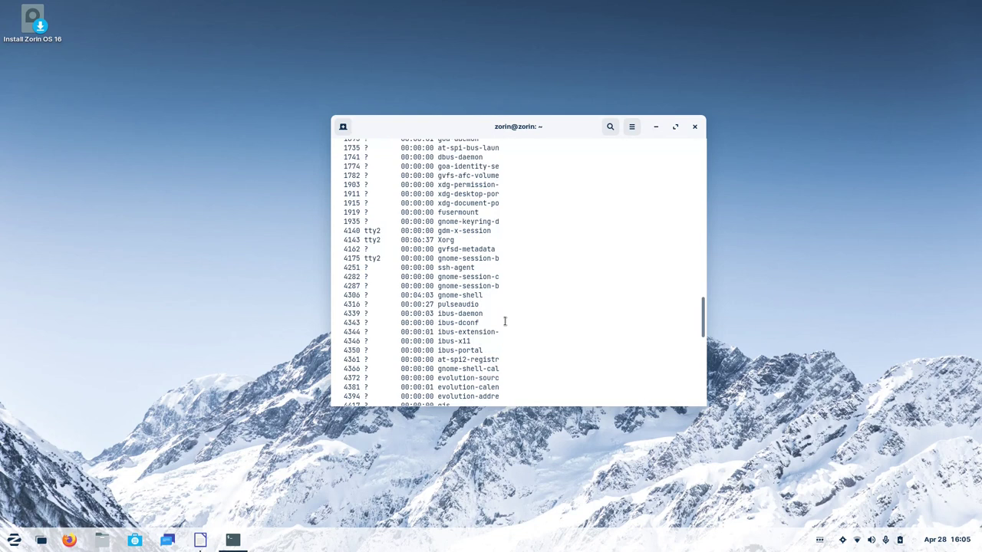
scroll(504, 322, down, 8)
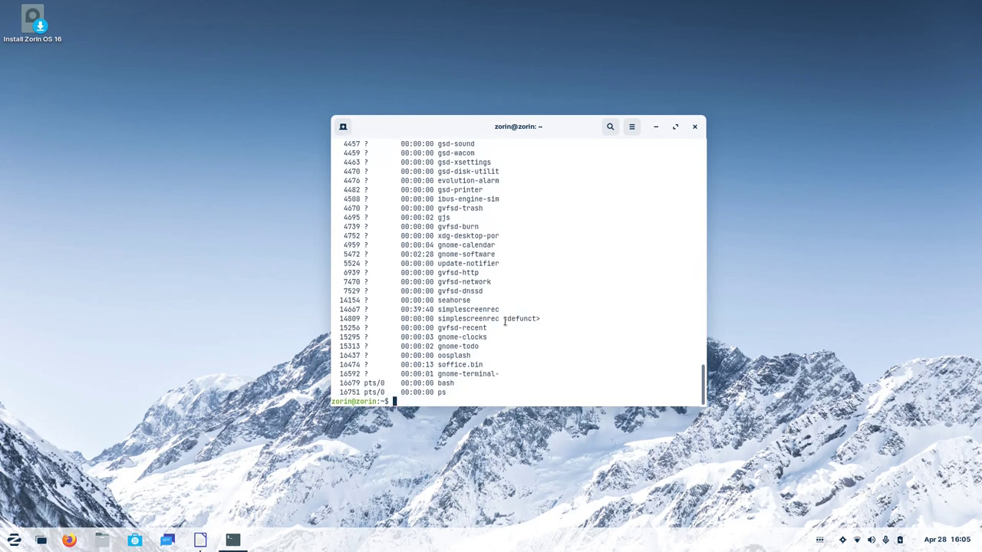
Open Files, enlarge it, show the Google account's drive, and close the terminal.
click(102, 539)
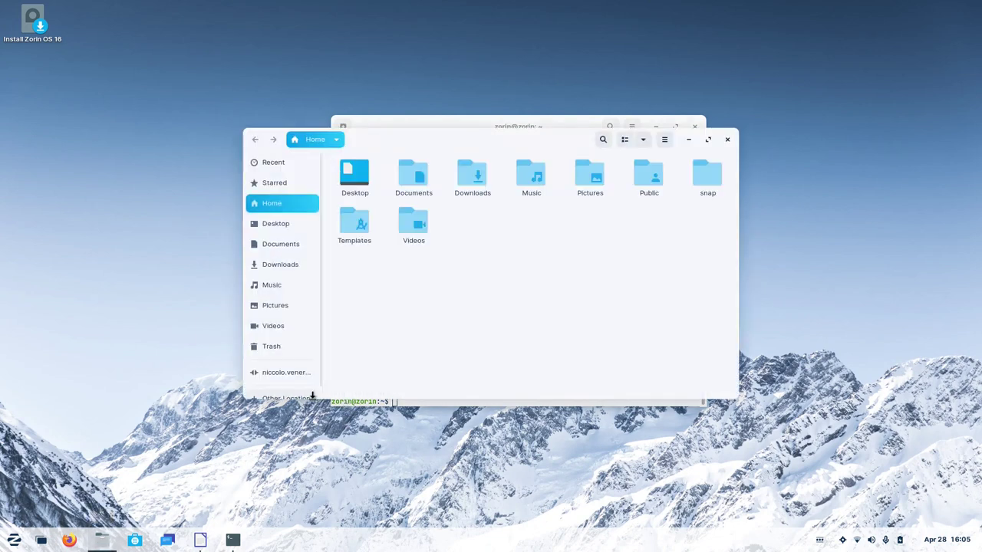
drag(316, 401, 325, 468)
click(276, 373)
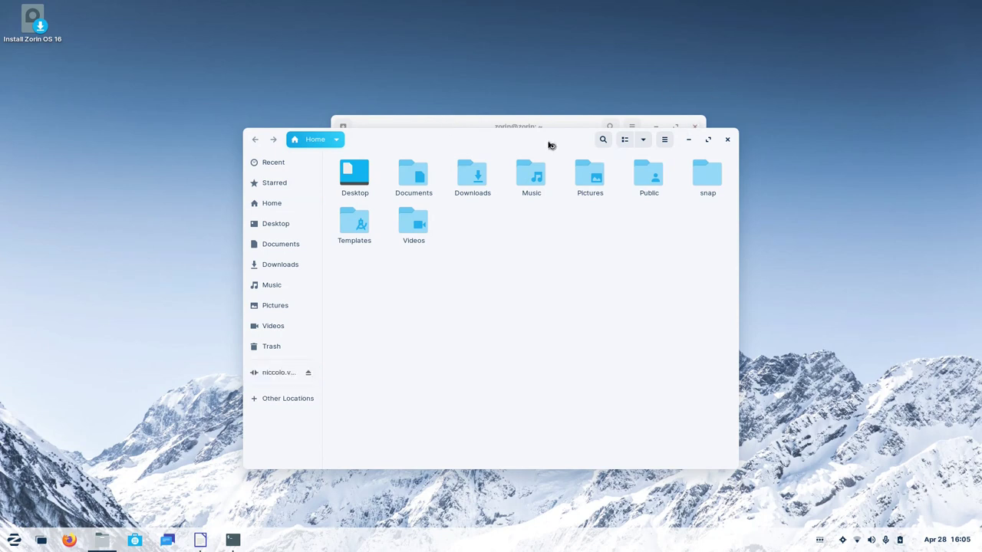
click(695, 127)
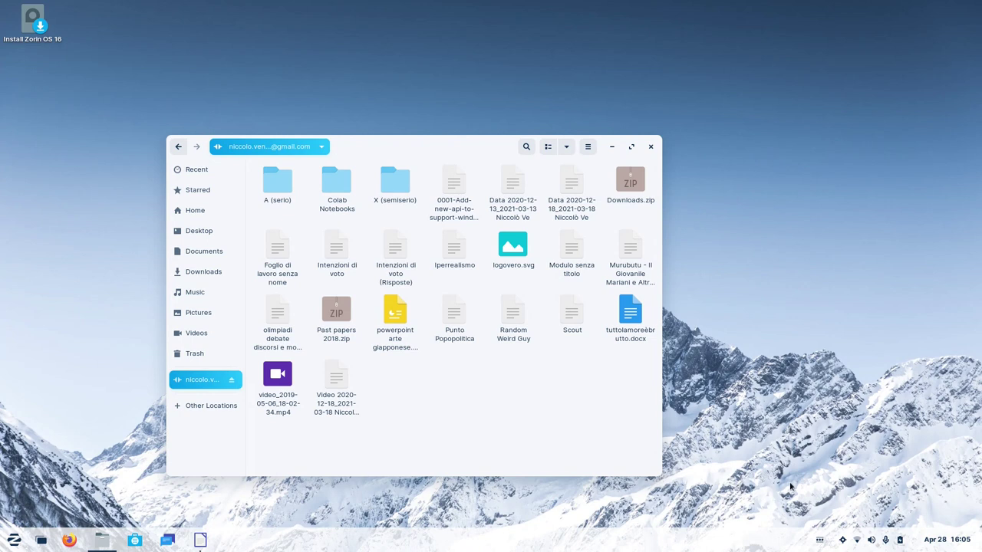
drag(661, 475, 788, 479)
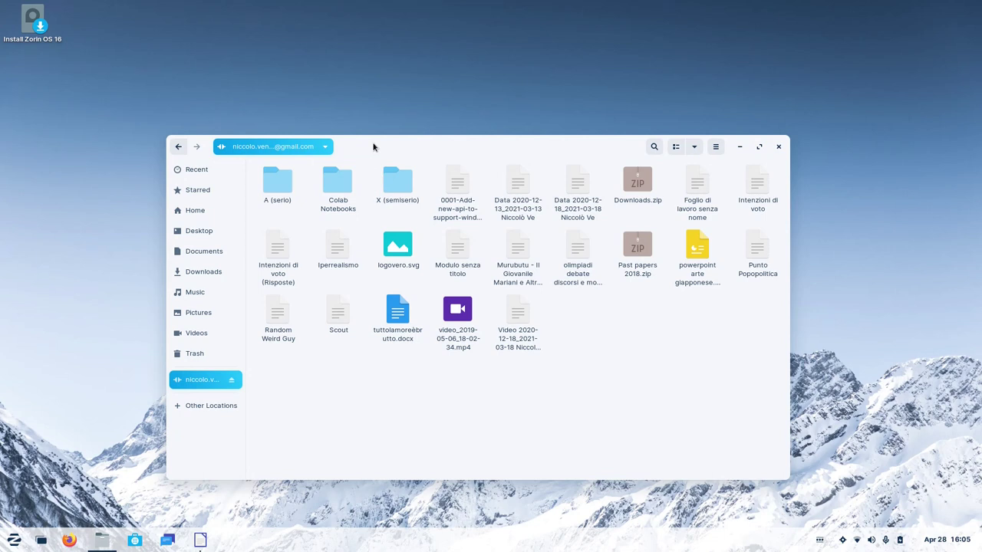
Open the Intenzioni di voto (Risposte) spreadsheet from the drive and move the browser aside.
click(291, 263)
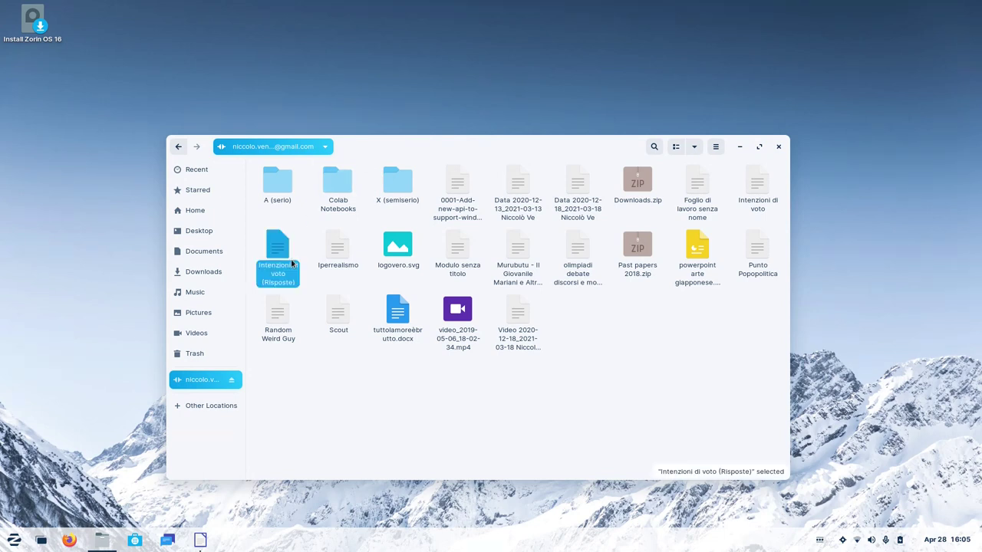
double_click(292, 262)
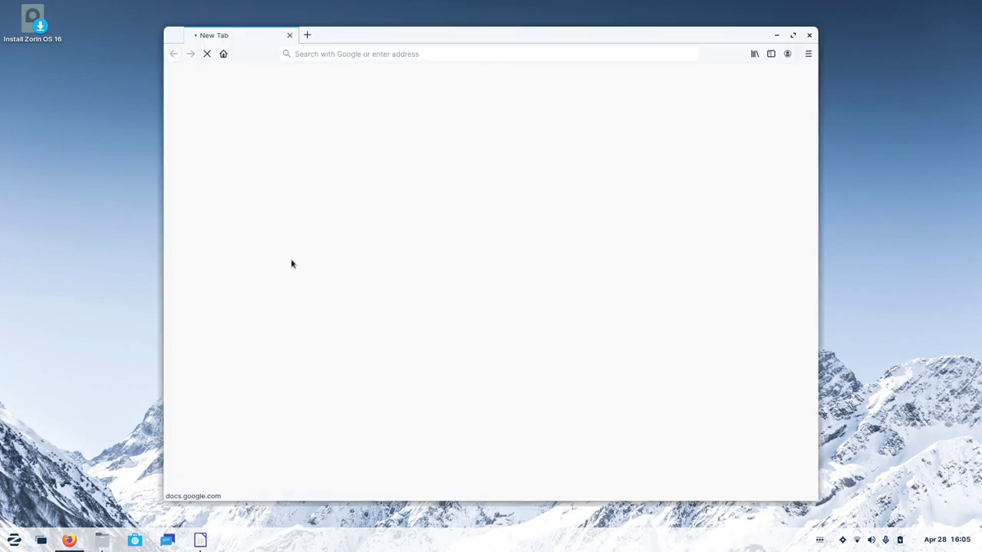
drag(345, 33, 483, 36)
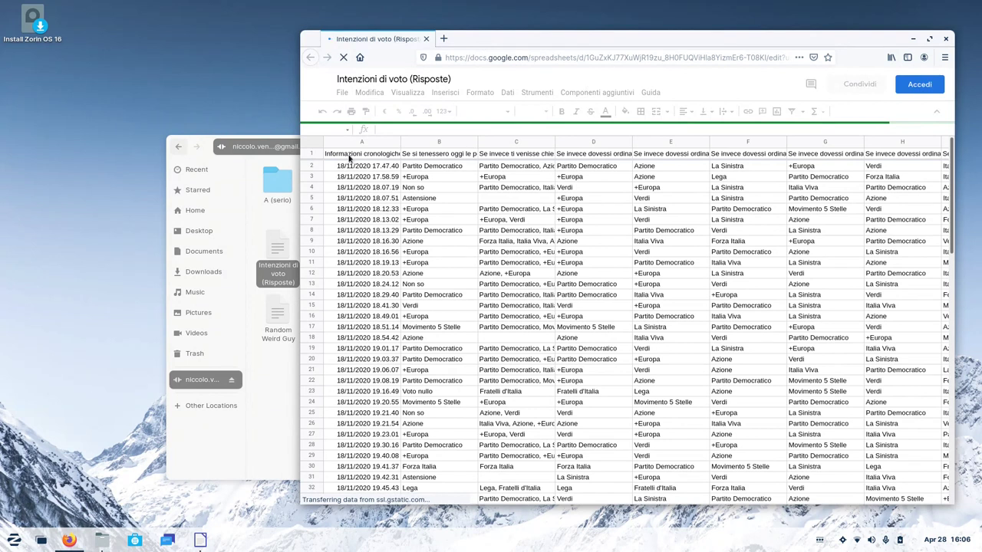
click(290, 362)
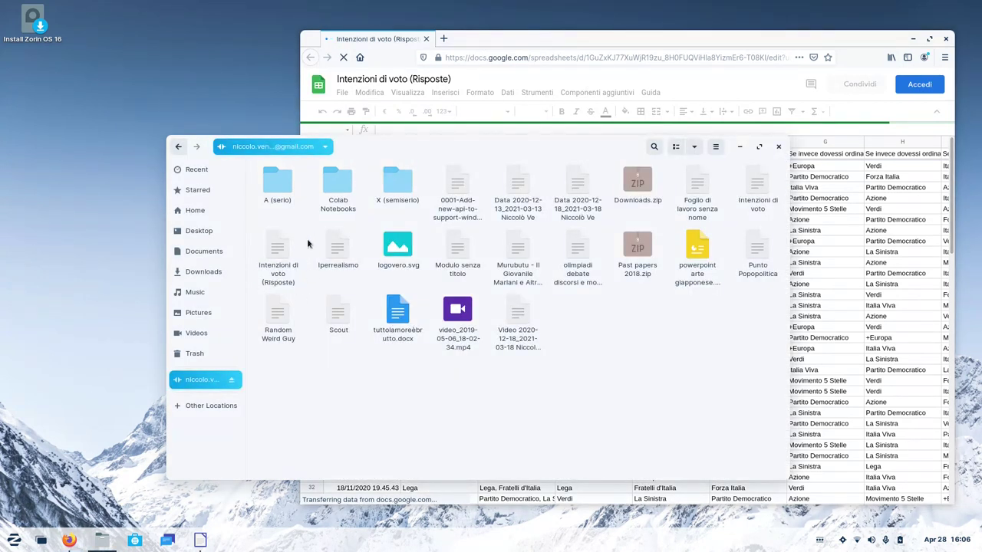
Switch back and forth between the spreadsheet and the Files window.
click(532, 35)
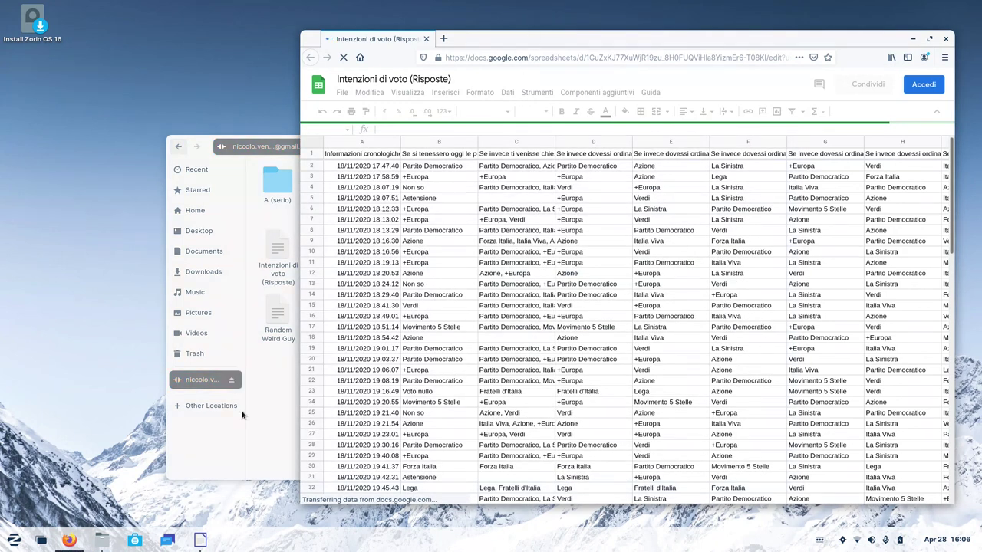
click(277, 407)
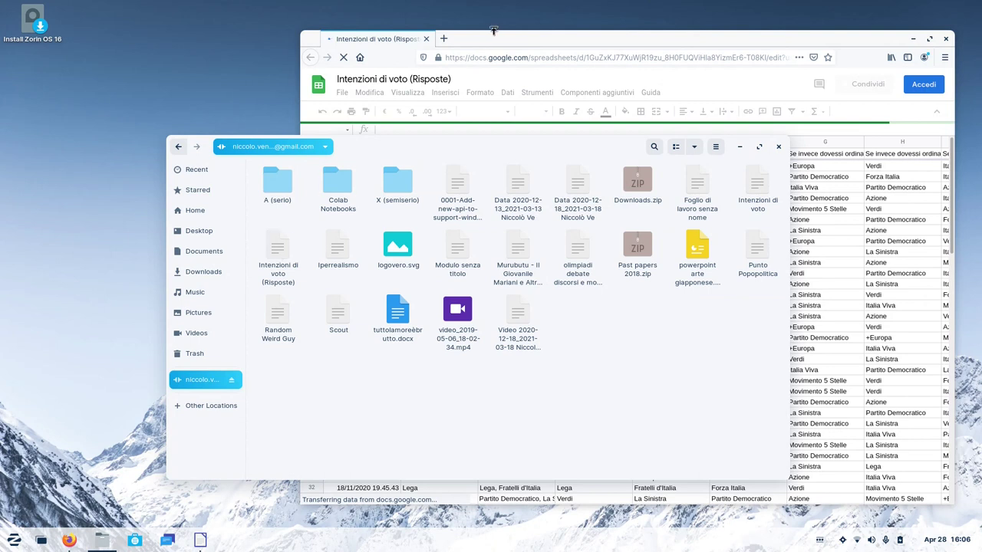
click(489, 36)
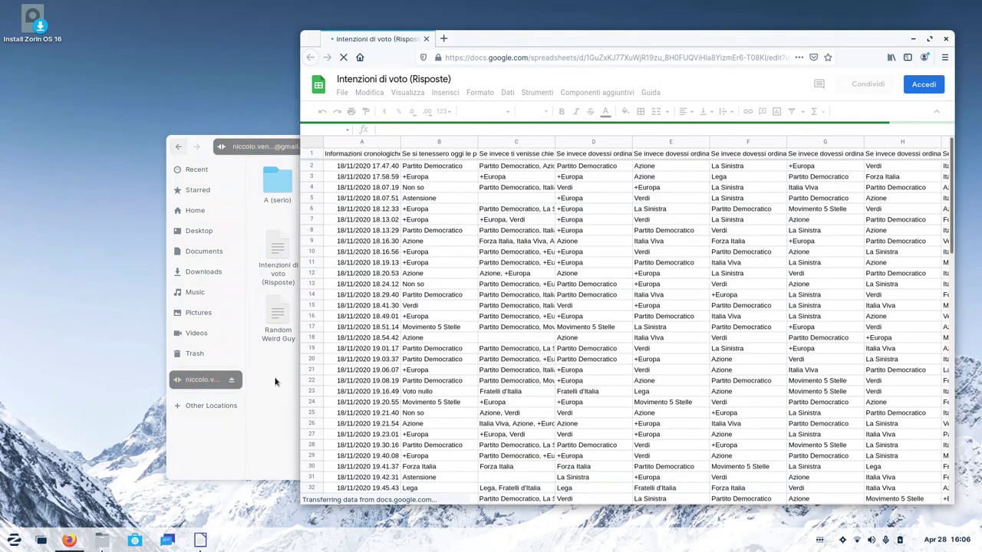
click(276, 382)
key(alt+Tab)
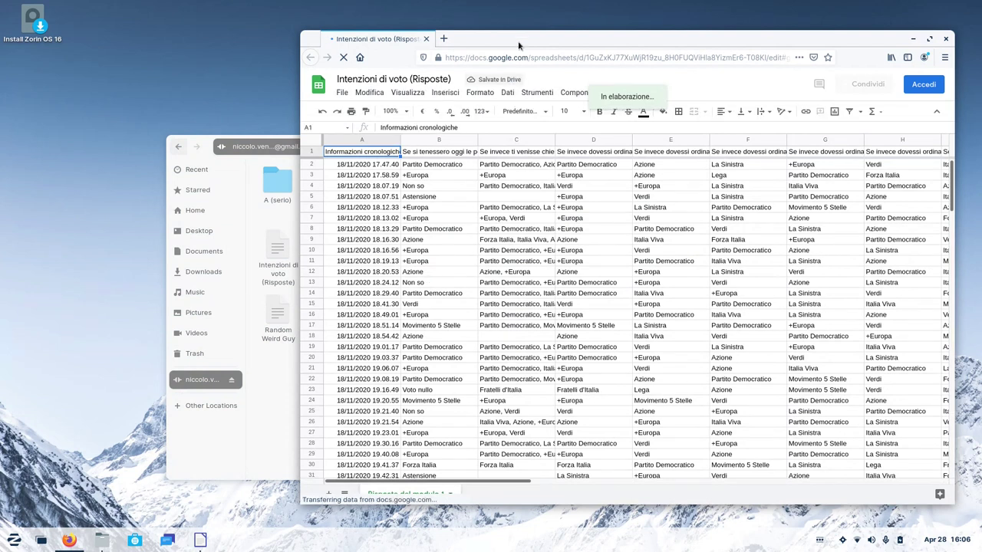
Minimize the Firefox spreadsheet window and move Files up and right.
drag(524, 39, 501, 40)
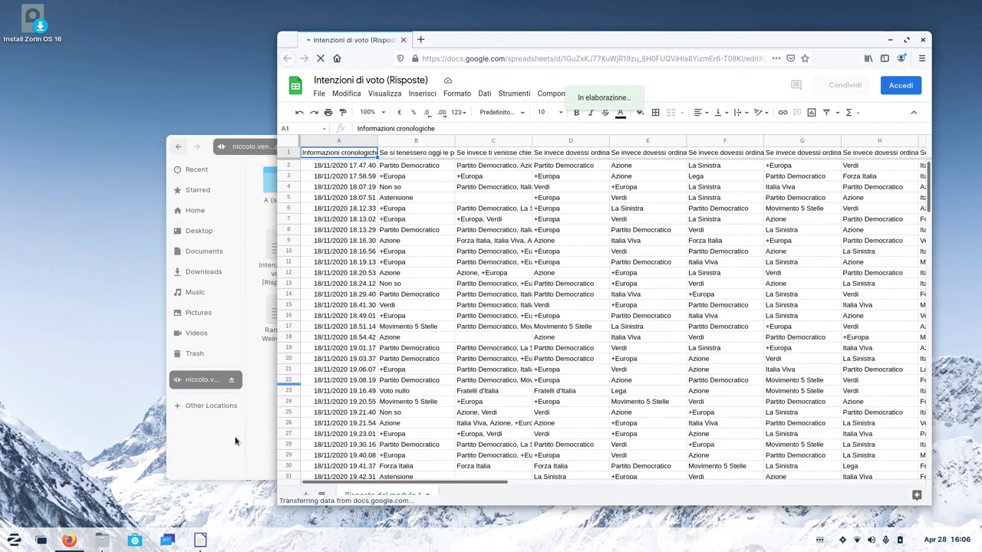
click(238, 438)
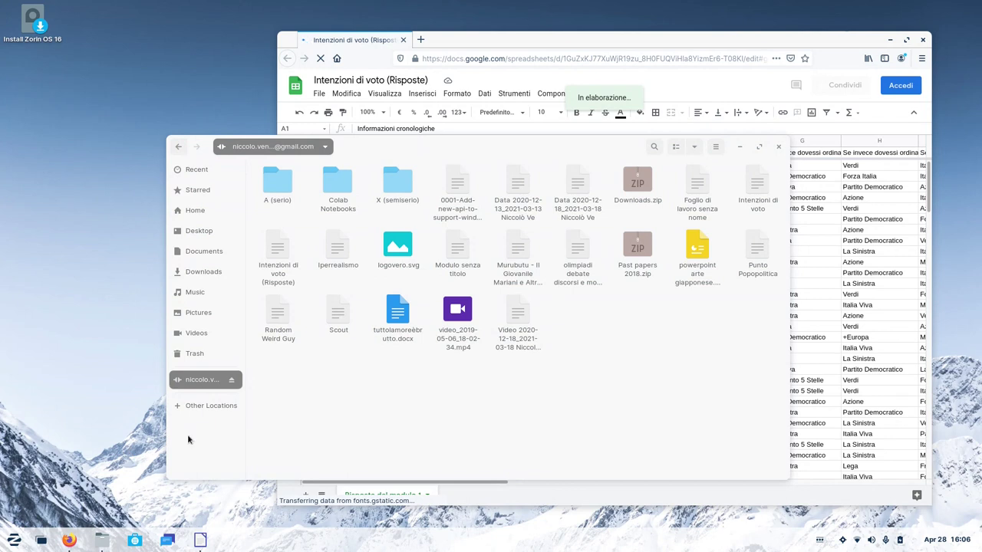
click(186, 444)
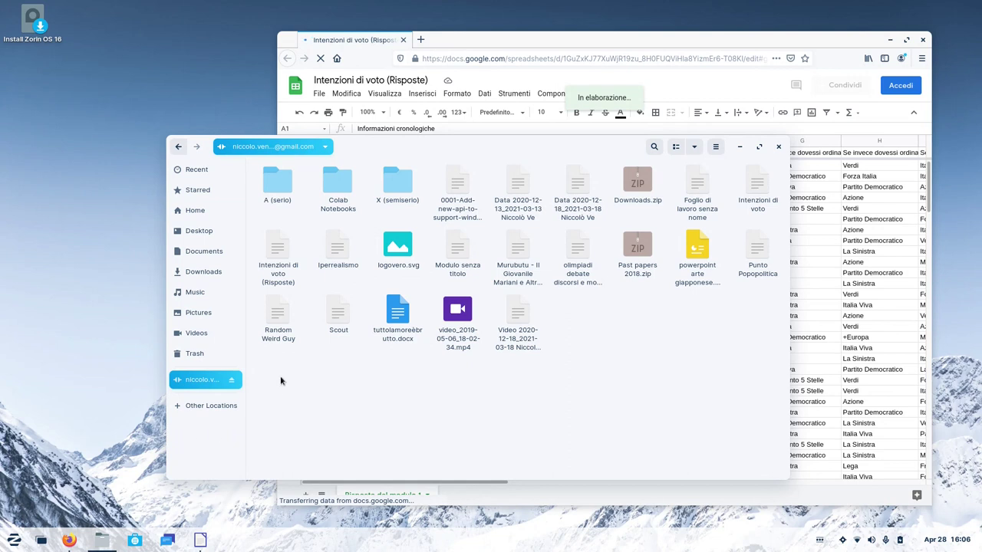
click(877, 36)
click(890, 39)
drag(586, 151, 627, 139)
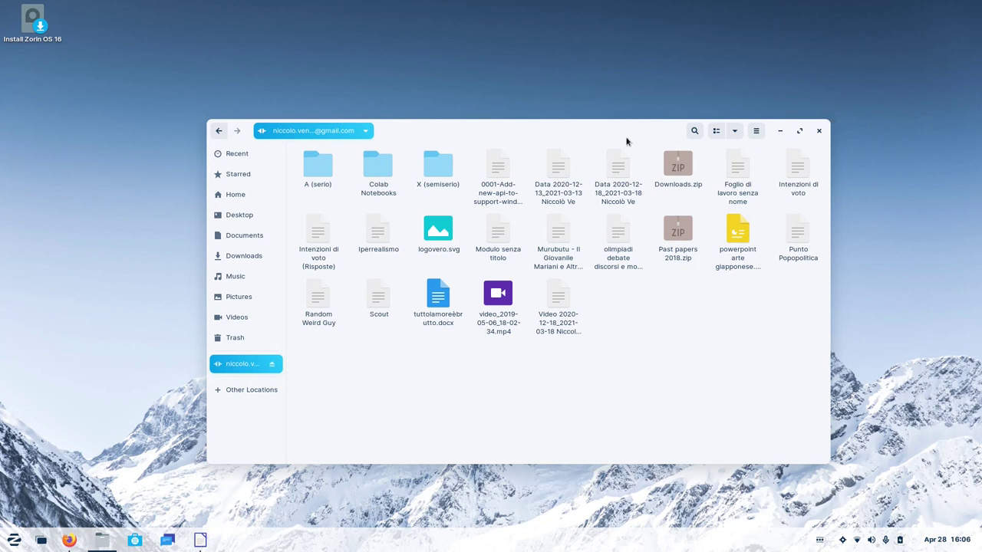
Toggle focus on the Files window and move it up and left.
click(519, 53)
click(560, 136)
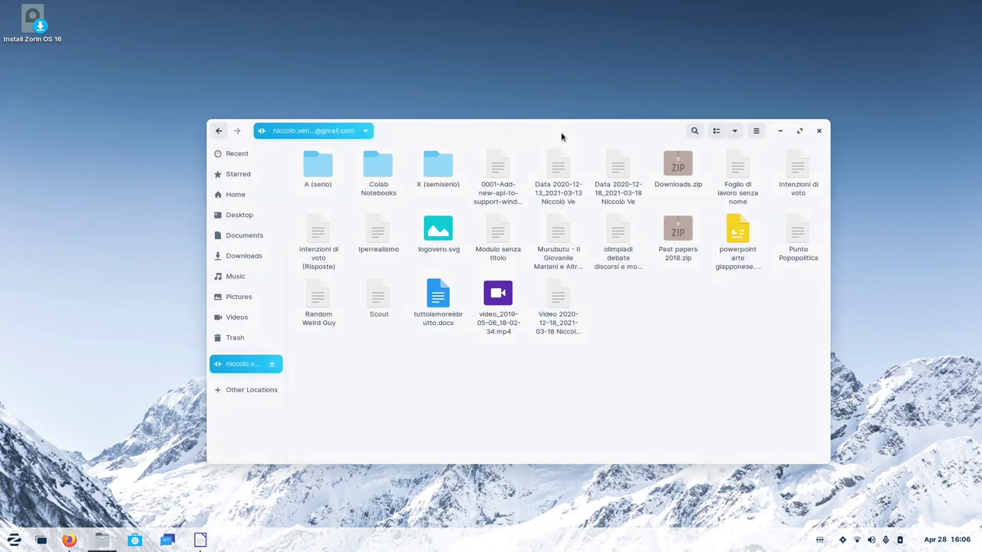
click(557, 92)
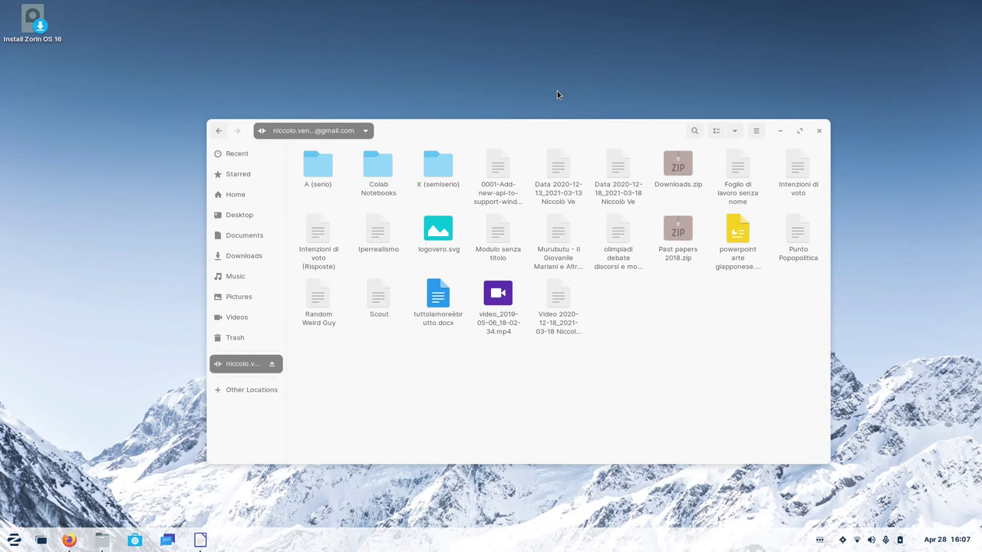
click(434, 125)
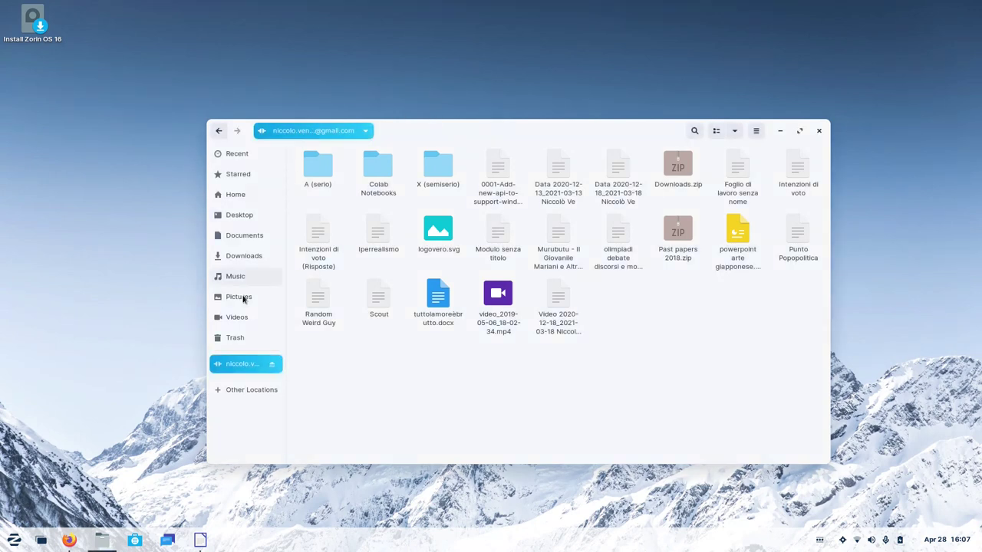
click(433, 91)
click(437, 127)
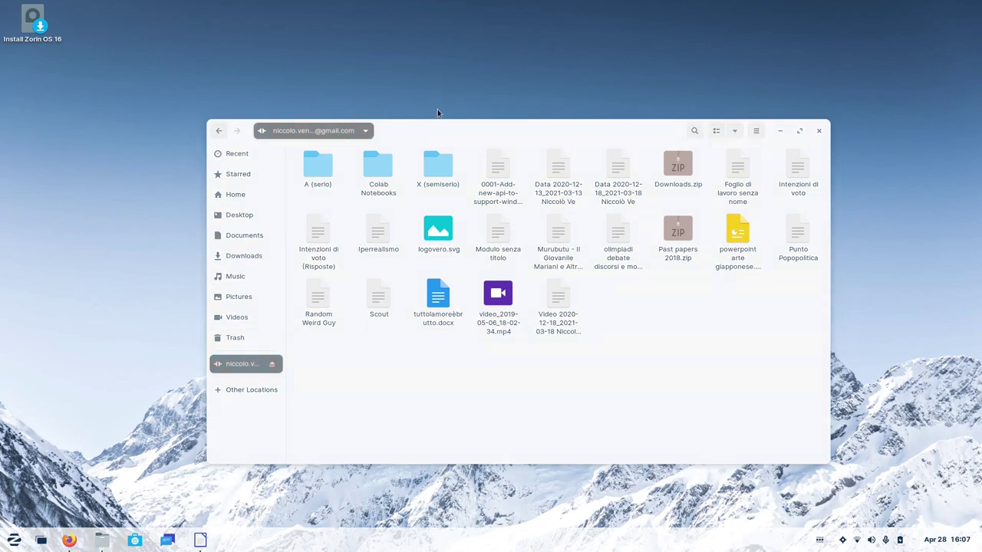
click(432, 84)
click(427, 125)
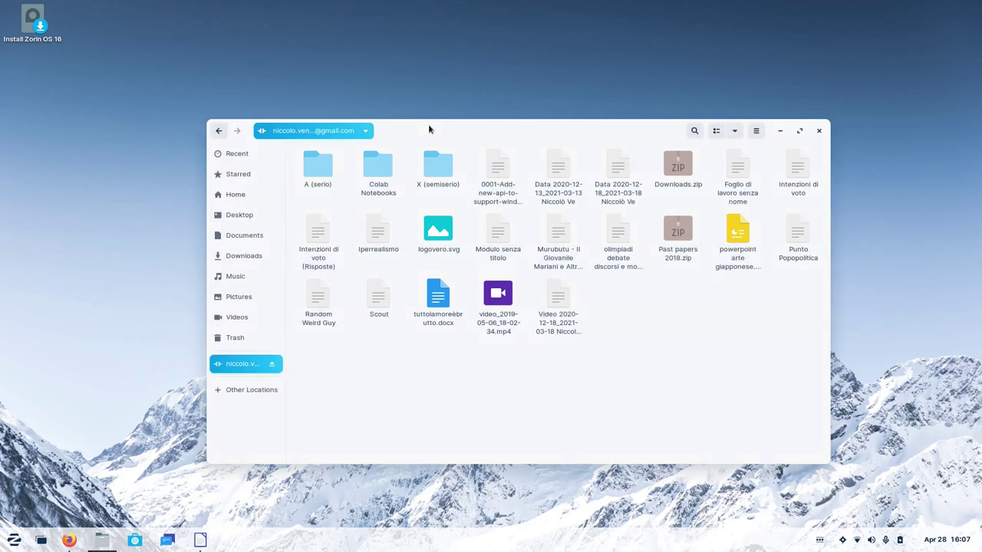
drag(445, 132, 408, 119)
click(349, 95)
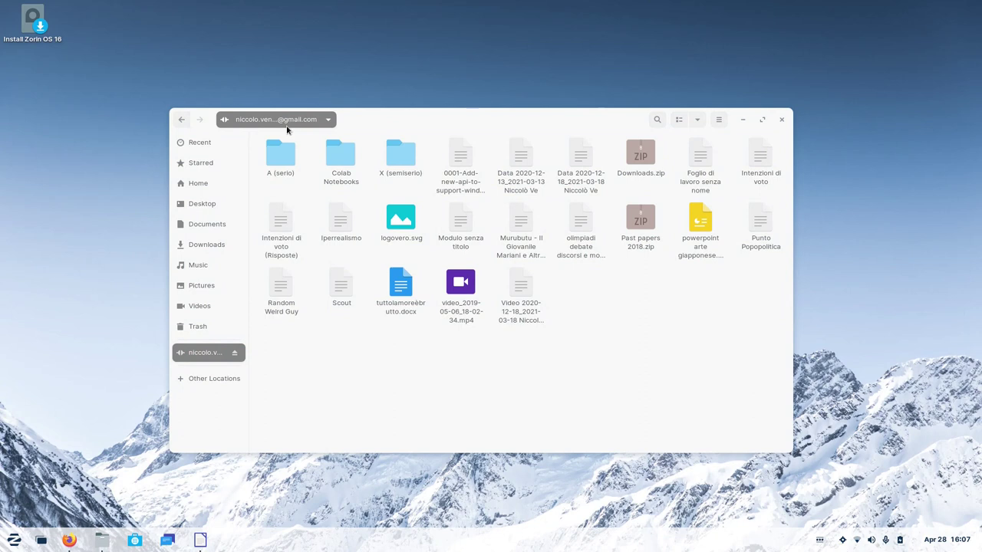
click(360, 127)
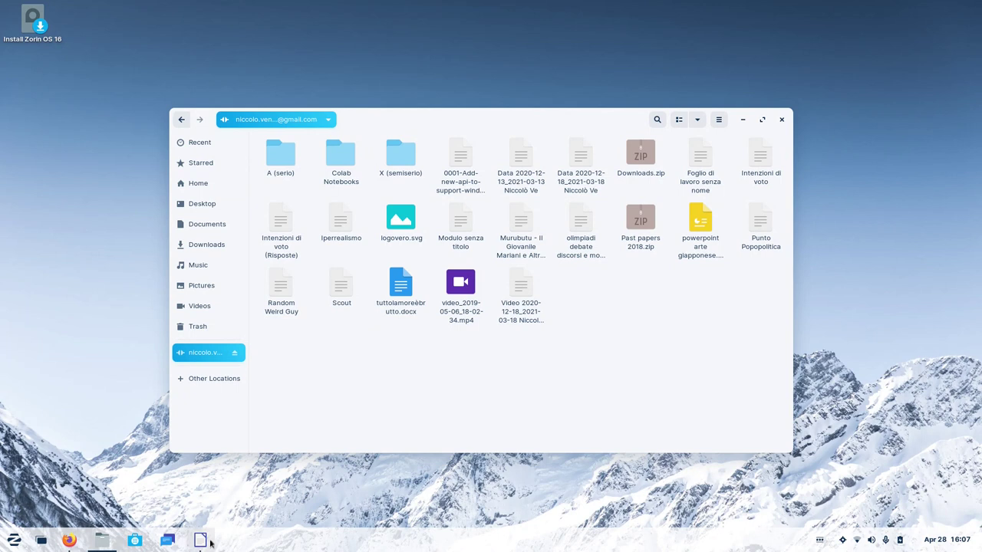
Briefly raise and minimize Writer and the spreadsheet browser, then close Files.
click(209, 540)
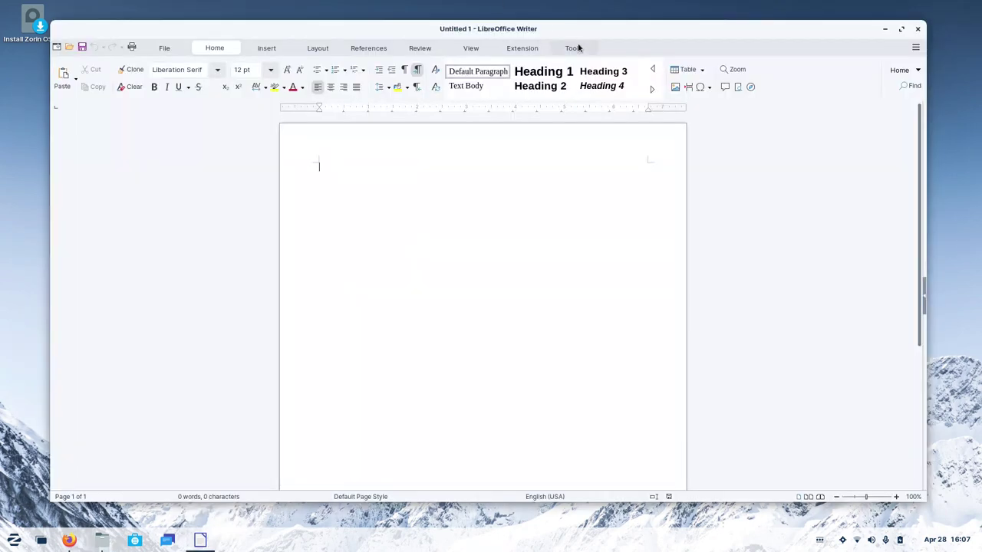
click(884, 28)
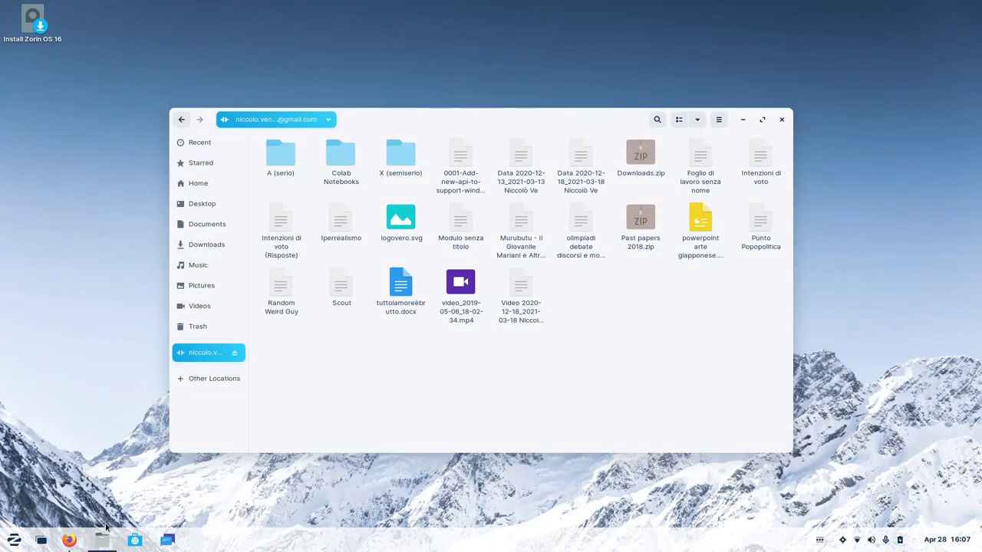
click(69, 540)
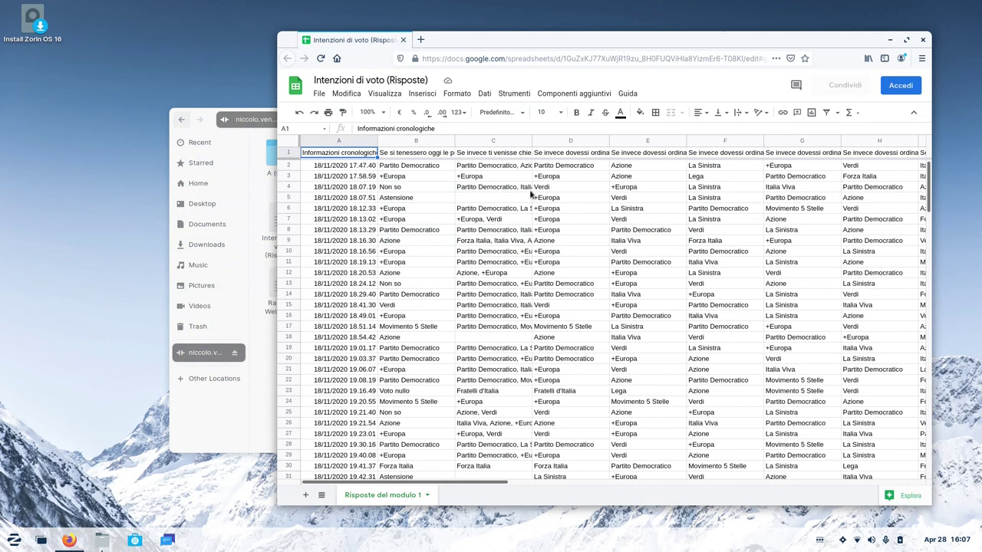
scroll(530, 195, down, 20)
scroll(530, 195, up, 20)
scroll(530, 195, right, 10)
click(889, 39)
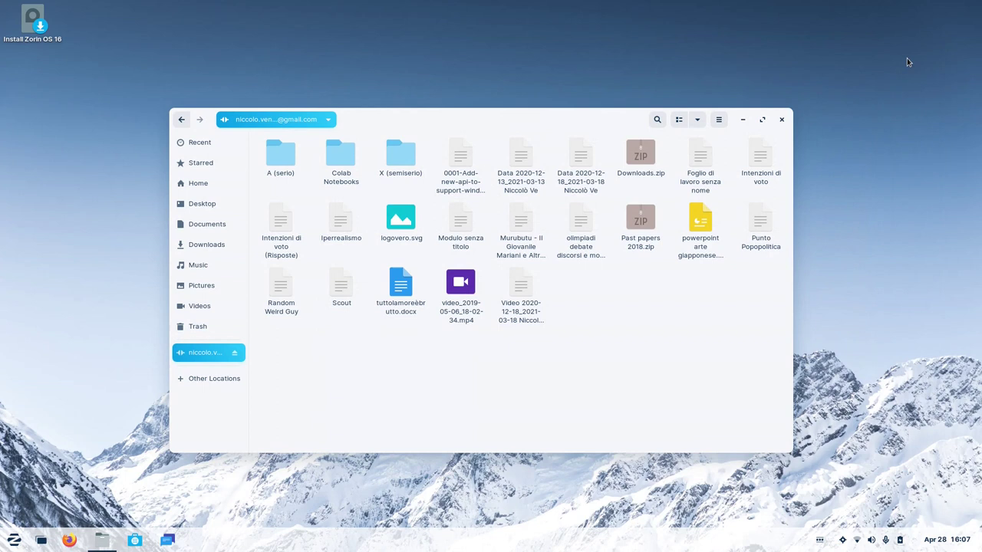
click(782, 119)
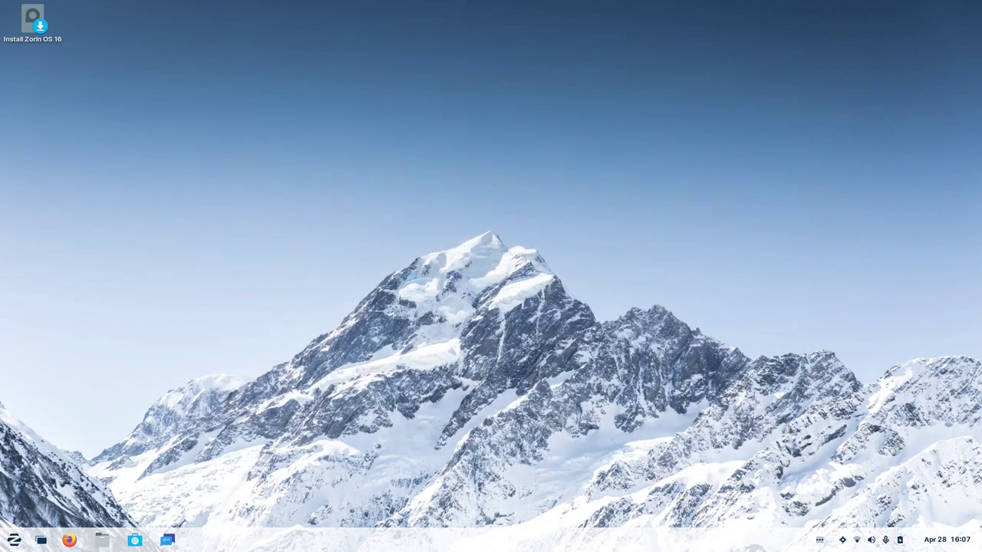
Launch Rhythmbox from the Sound & Video category of the Zorin menu.
key(super)
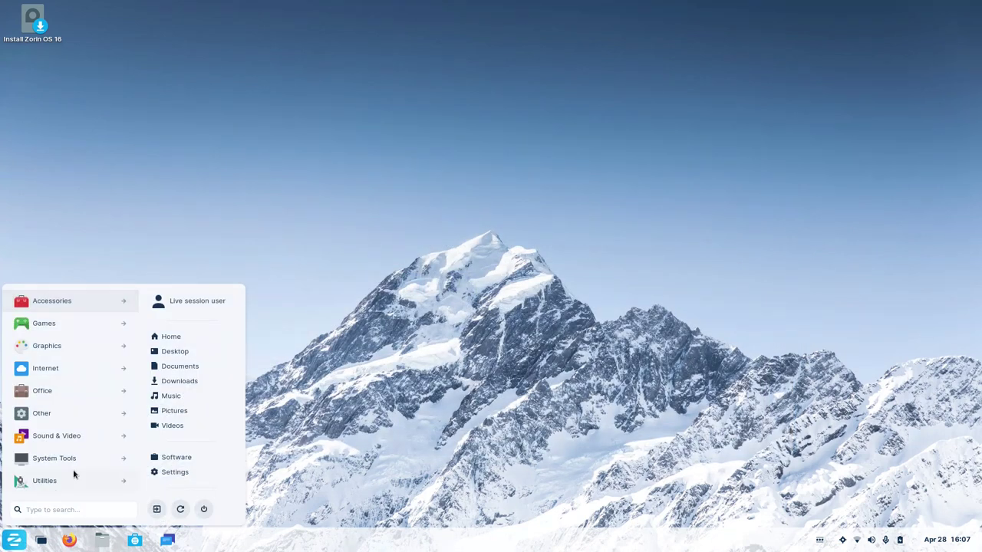
click(66, 438)
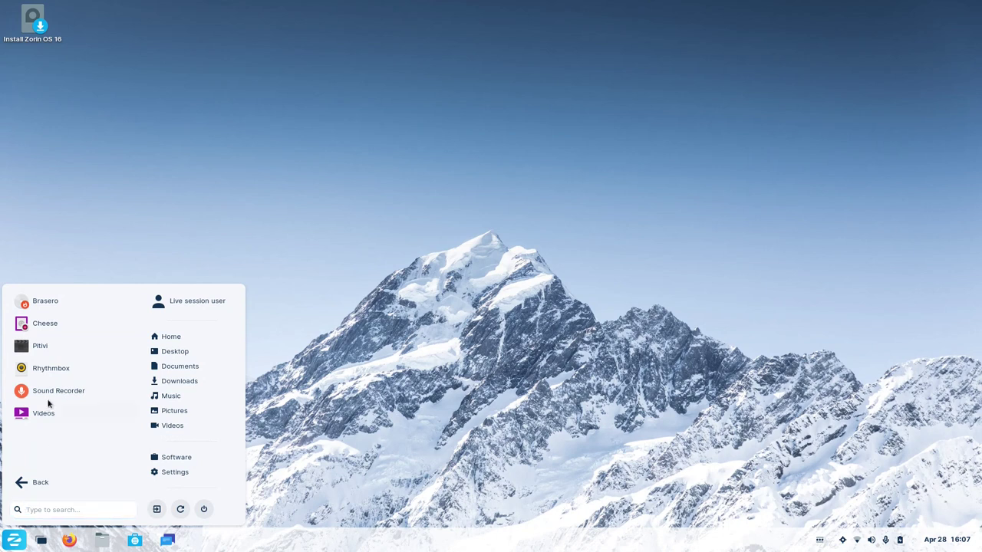
click(51, 369)
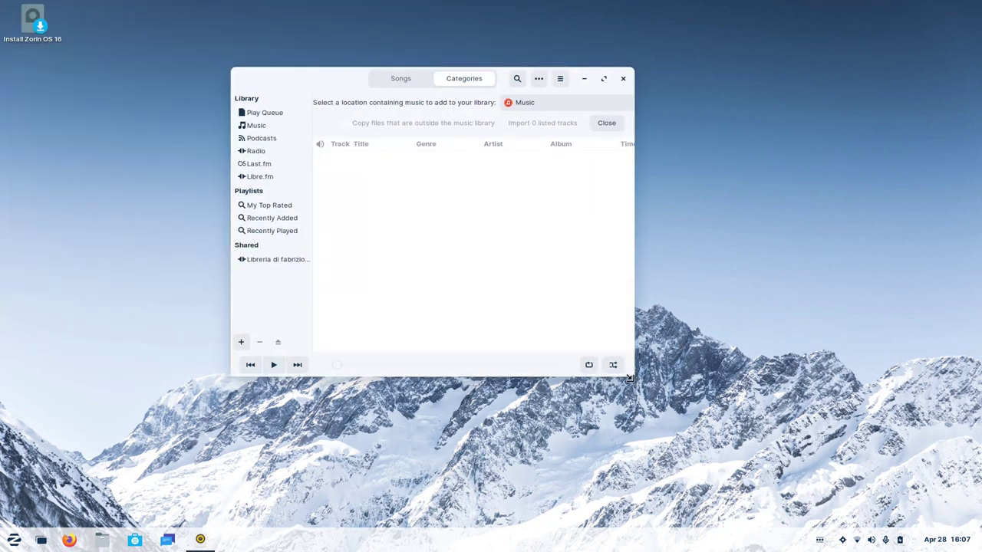
Enlarge the Rhythmbox window, shift it slightly left, and view the Music library.
drag(632, 374, 917, 493)
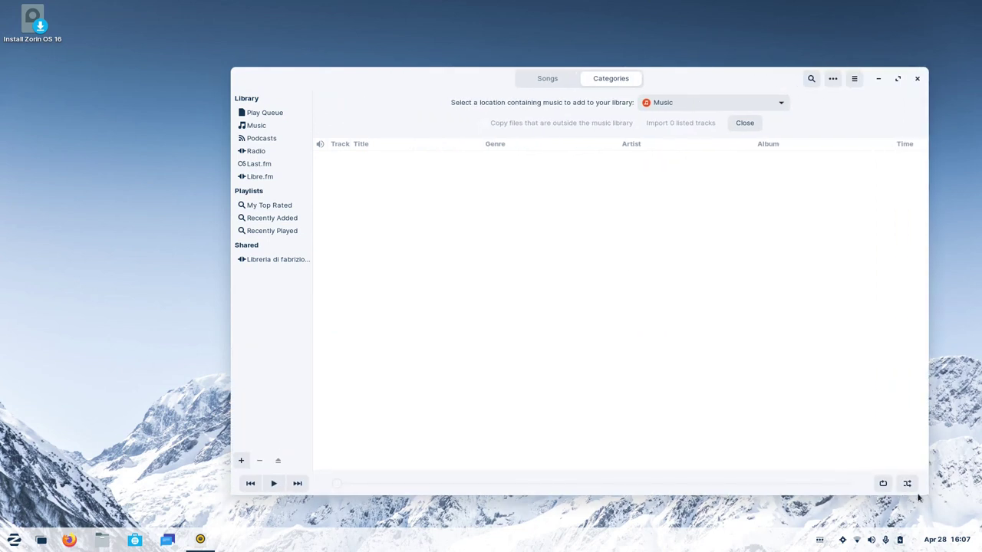
drag(450, 81, 386, 76)
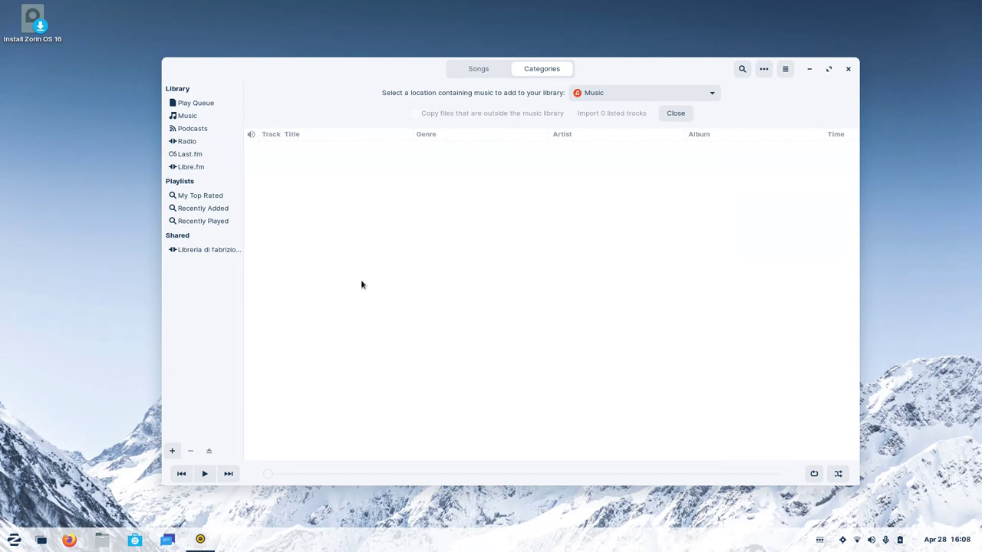
click(483, 73)
click(192, 115)
Browse between the Radio and Last.fm pages, ending on the radio stations, and launch Files.
click(195, 144)
click(195, 154)
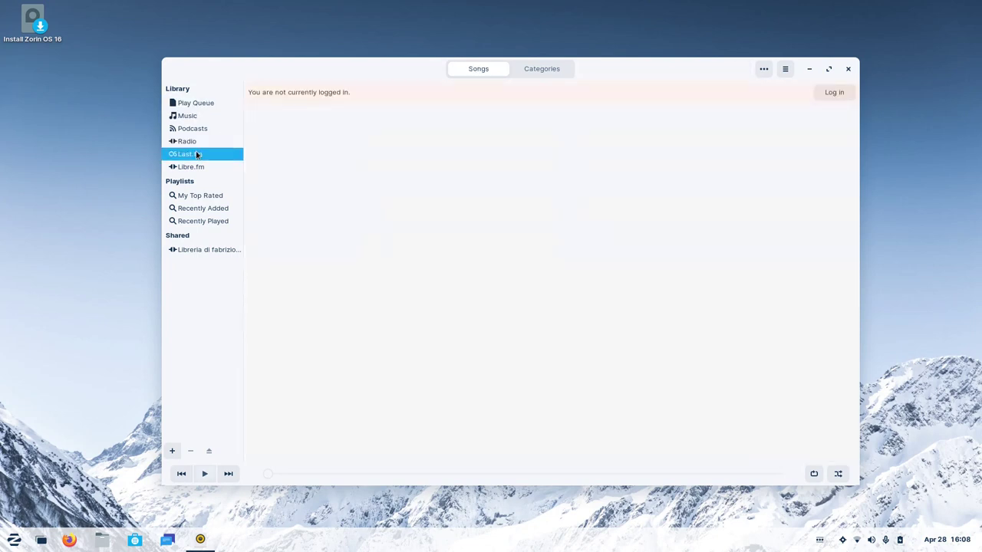
click(195, 144)
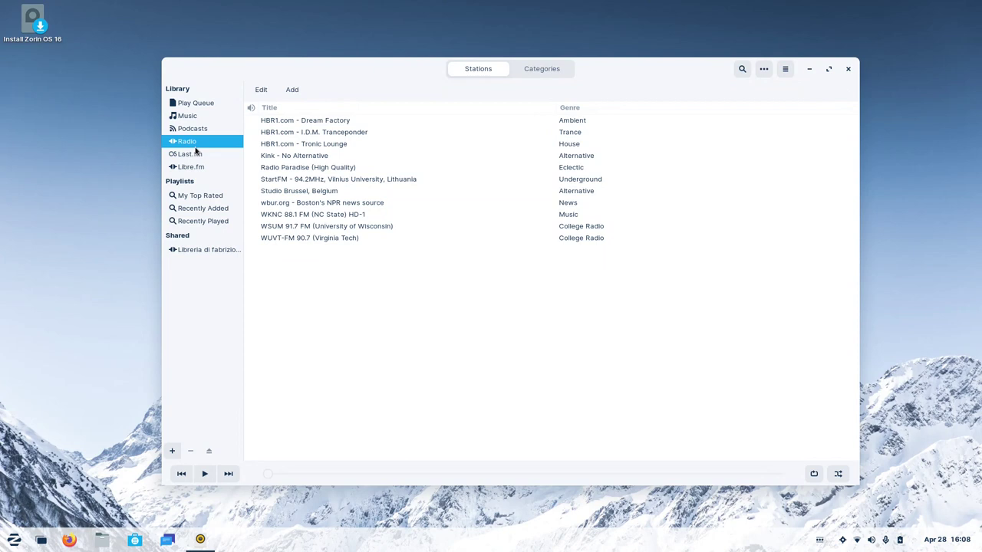
click(196, 153)
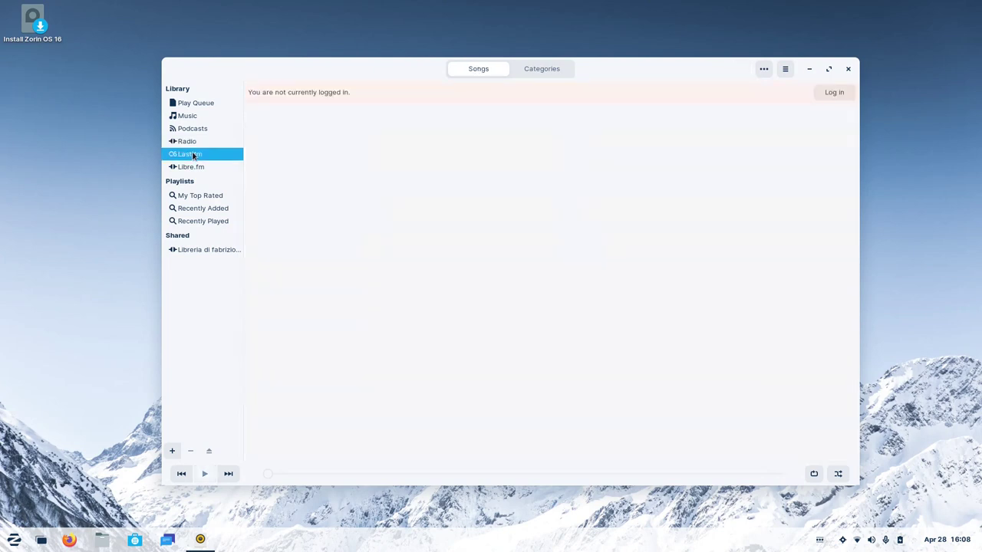
click(193, 144)
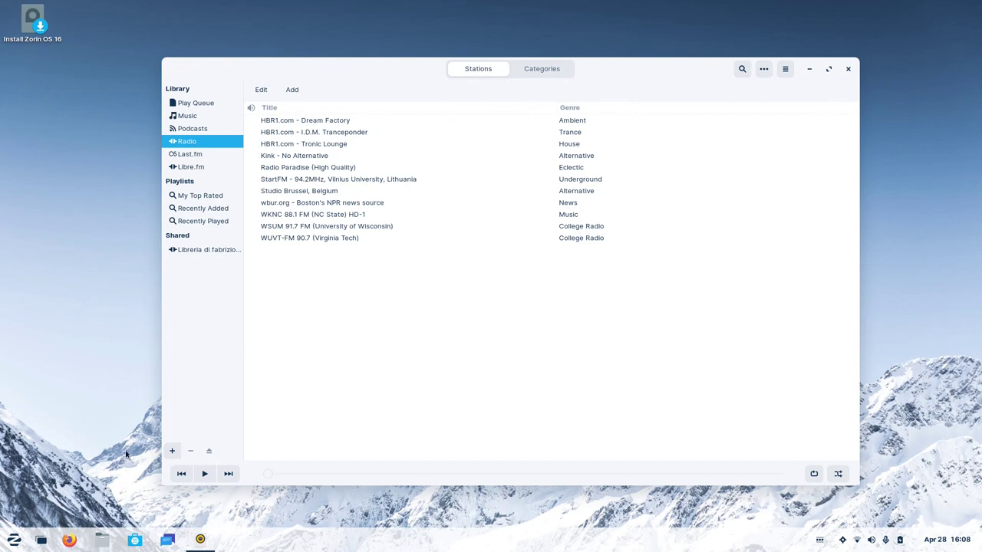
click(102, 544)
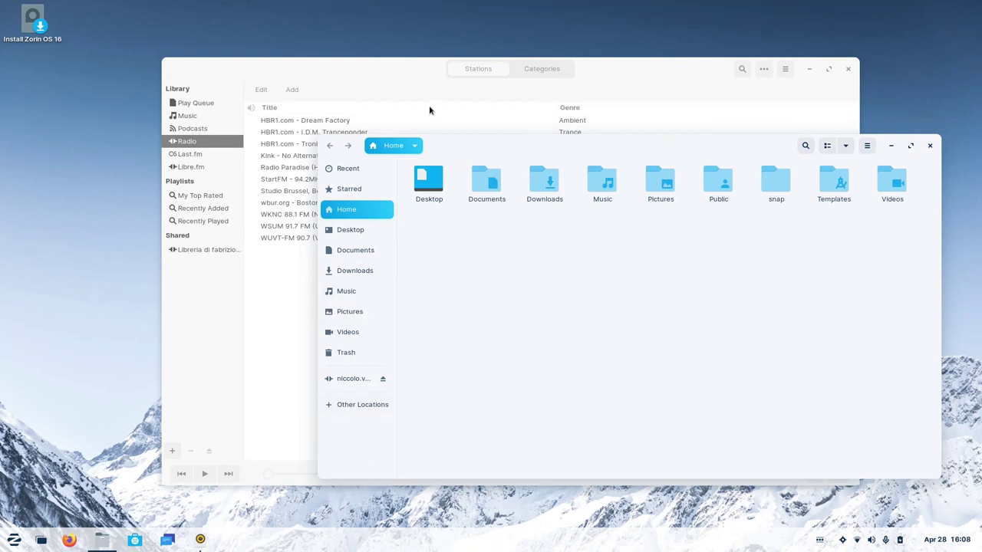
Switch back and forth between the Rhythmbox and Files windows, ending with Files in front.
click(406, 87)
click(894, 259)
click(214, 387)
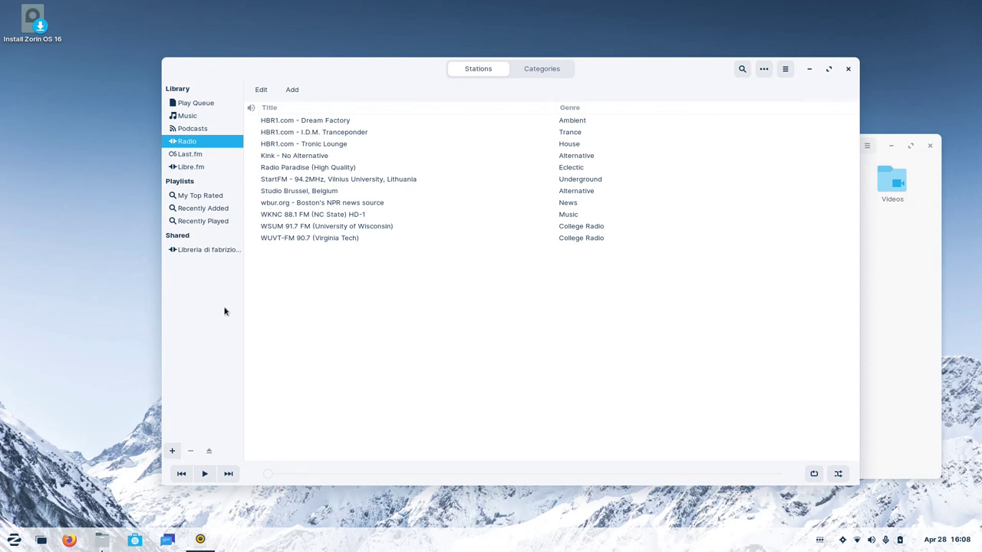
click(905, 288)
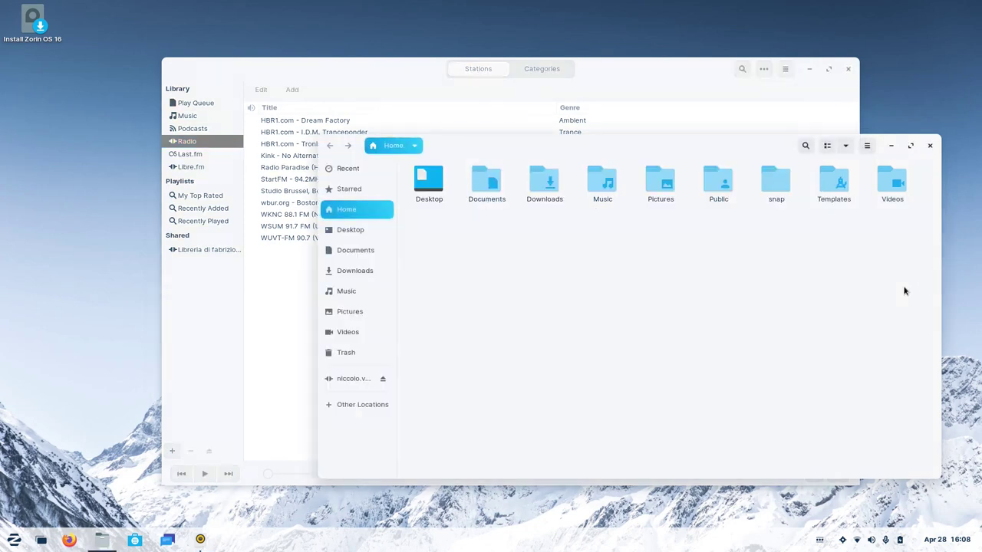
Close the Files and Rhythmbox windows and open the application menu.
click(929, 145)
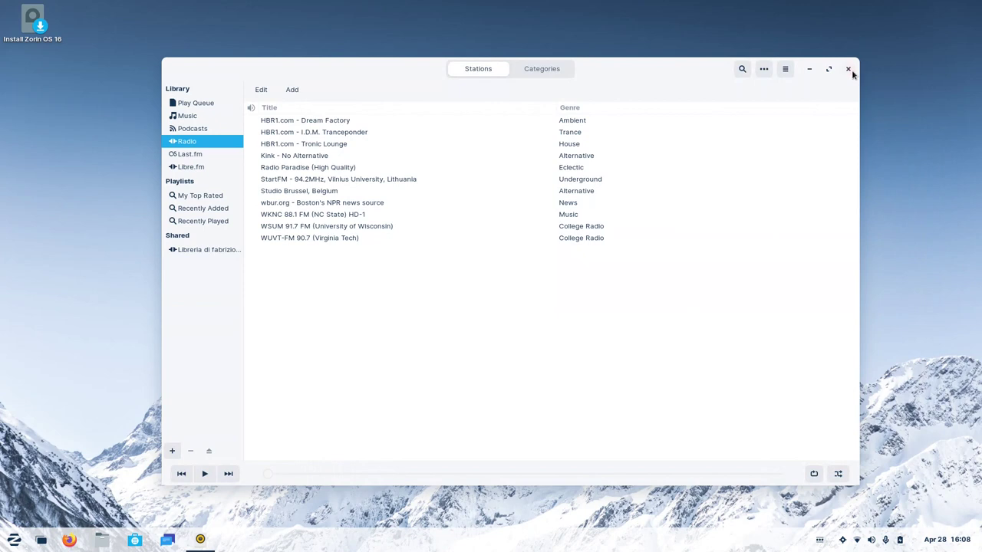
click(847, 68)
click(14, 540)
click(36, 468)
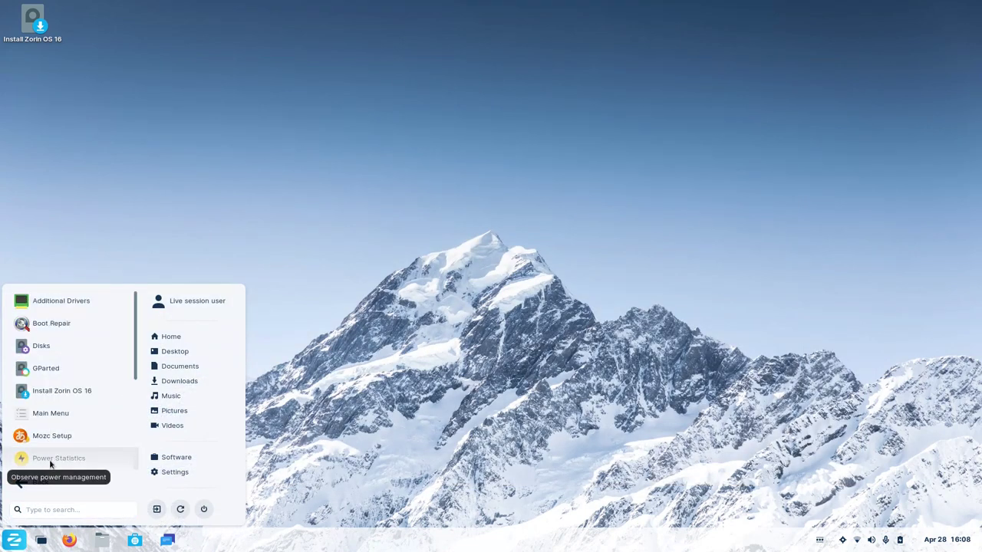
scroll(49, 464, down, 1)
click(75, 446)
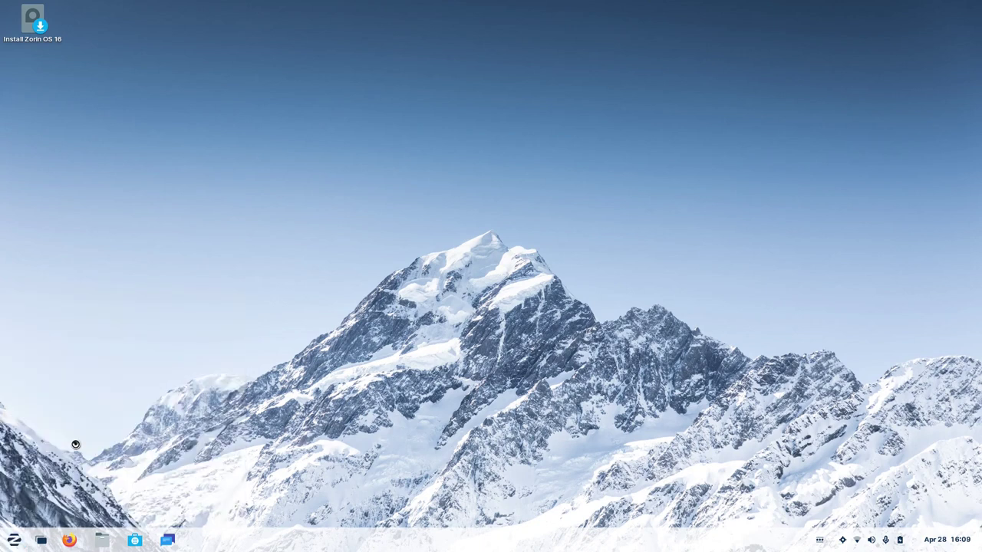
click(324, 181)
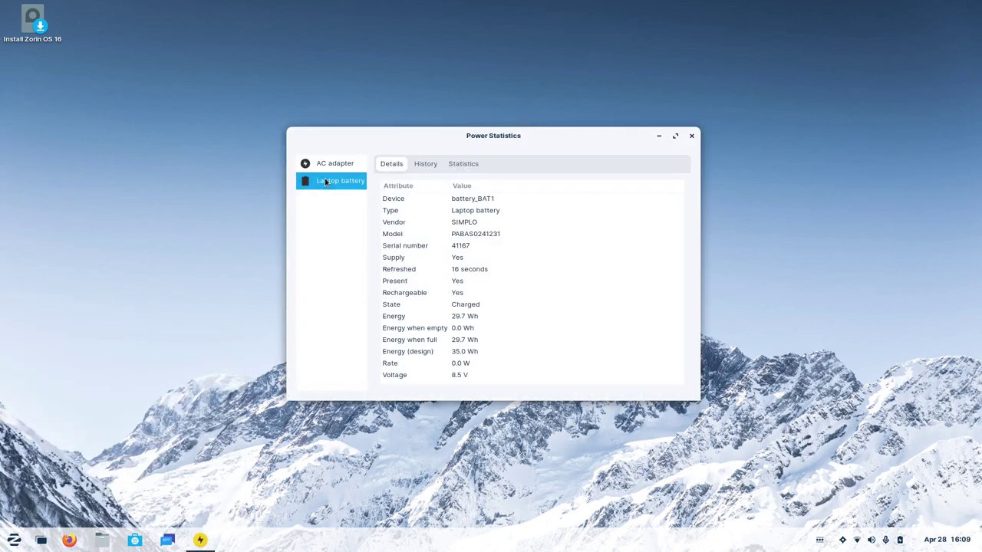
click(424, 163)
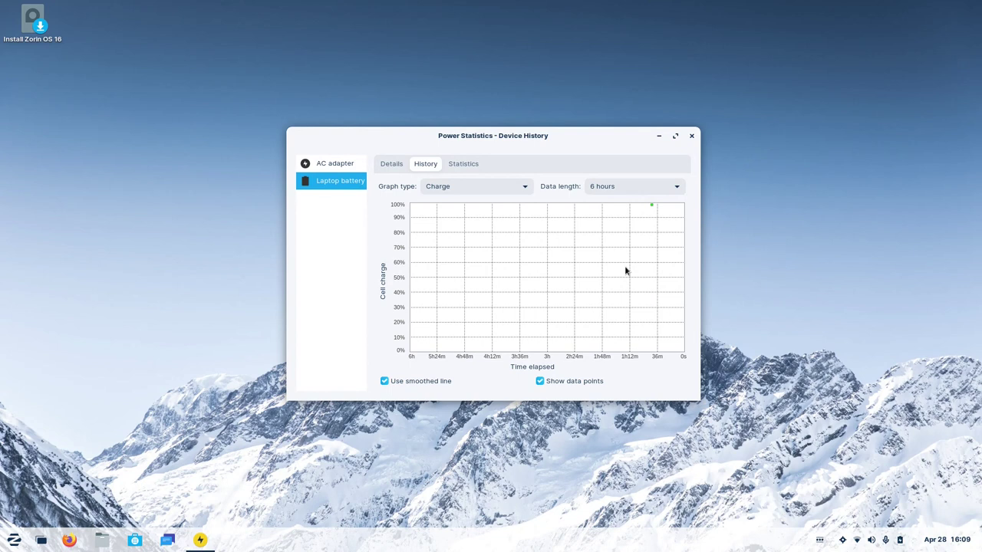
click(692, 137)
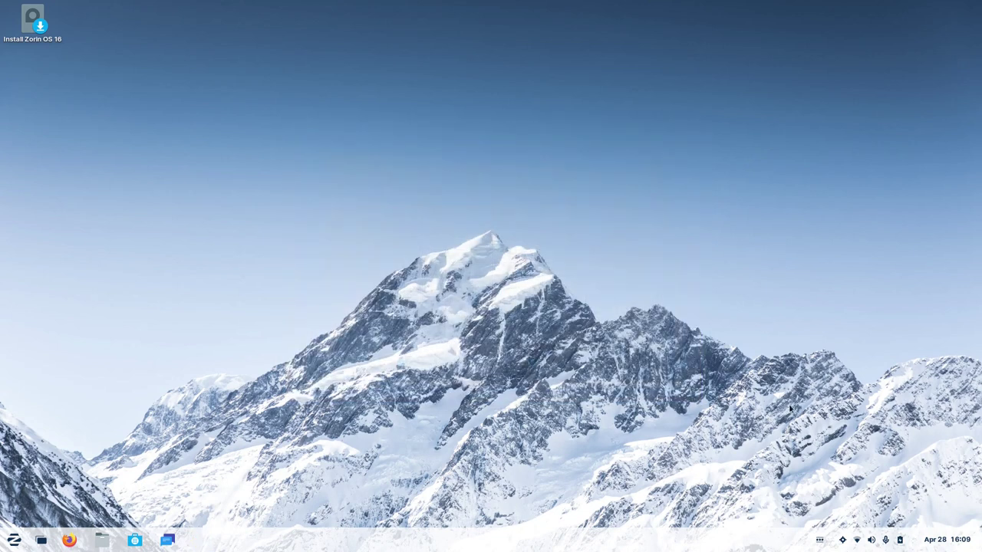
click(849, 539)
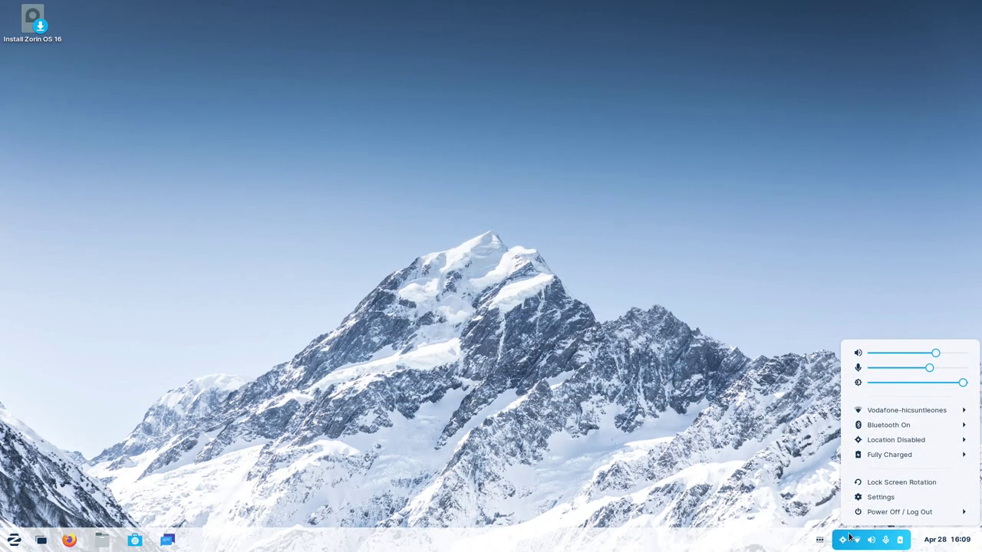
Expand and collapse the Fully Charged battery entry in quick settings, then toggle the app menu.
click(905, 455)
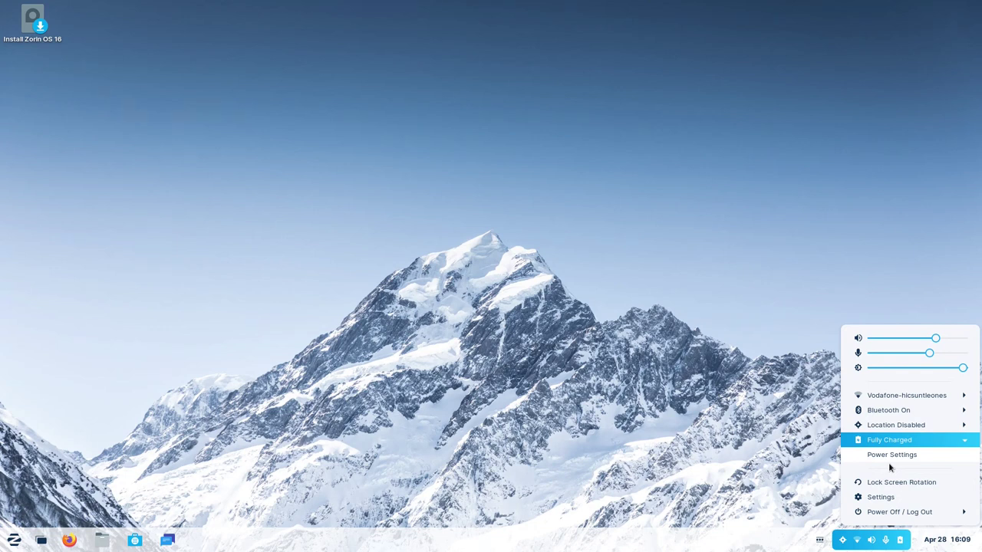
click(890, 440)
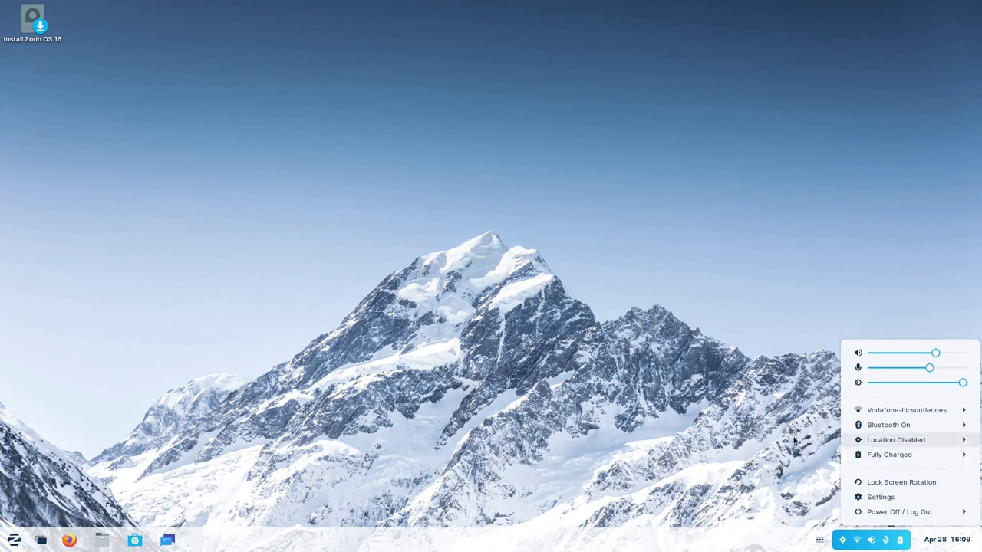
click(750, 439)
click(14, 540)
click(14, 540)
Reopen quick settings to expand the battery entry again, then open the Zorin menu with Super.
click(857, 540)
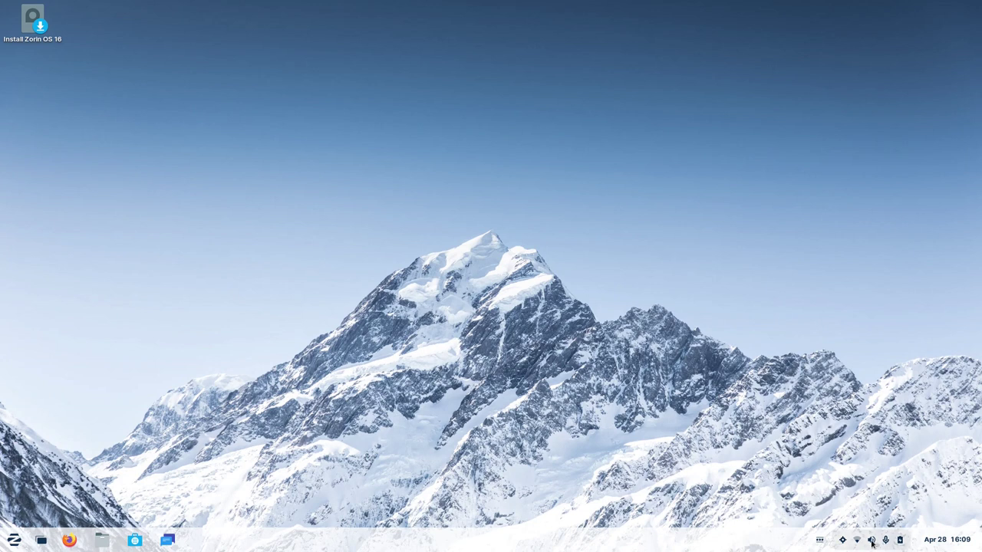
click(879, 455)
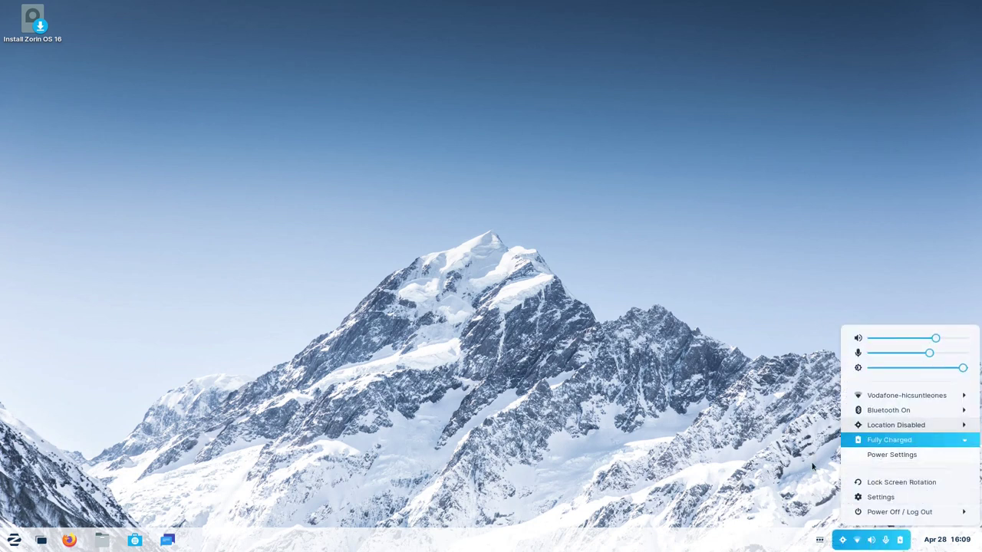
click(449, 477)
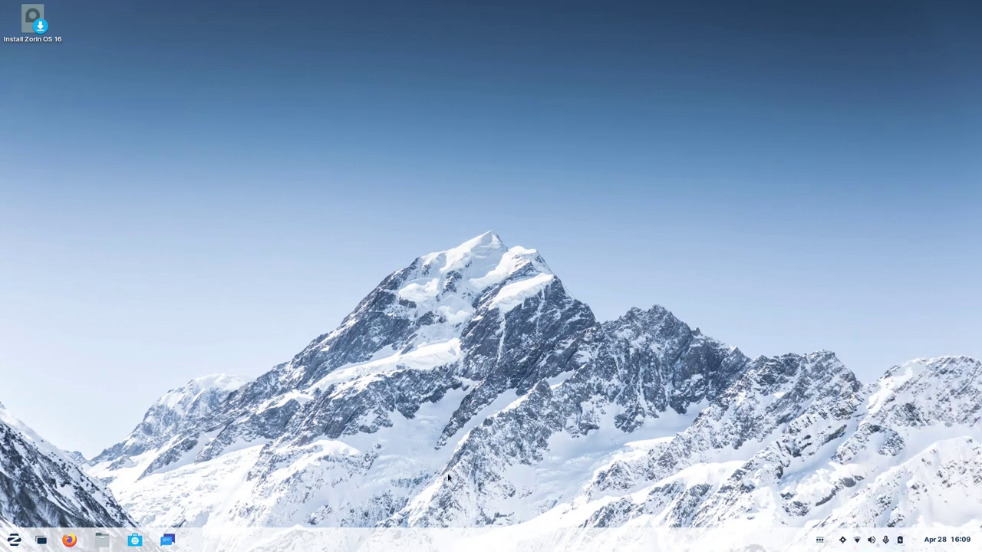
key(super)
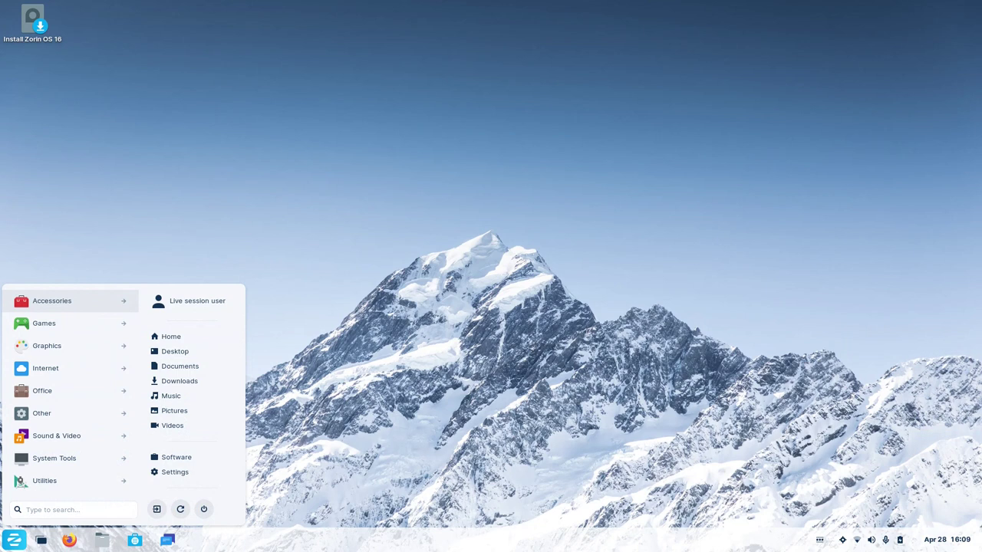
click(64, 485)
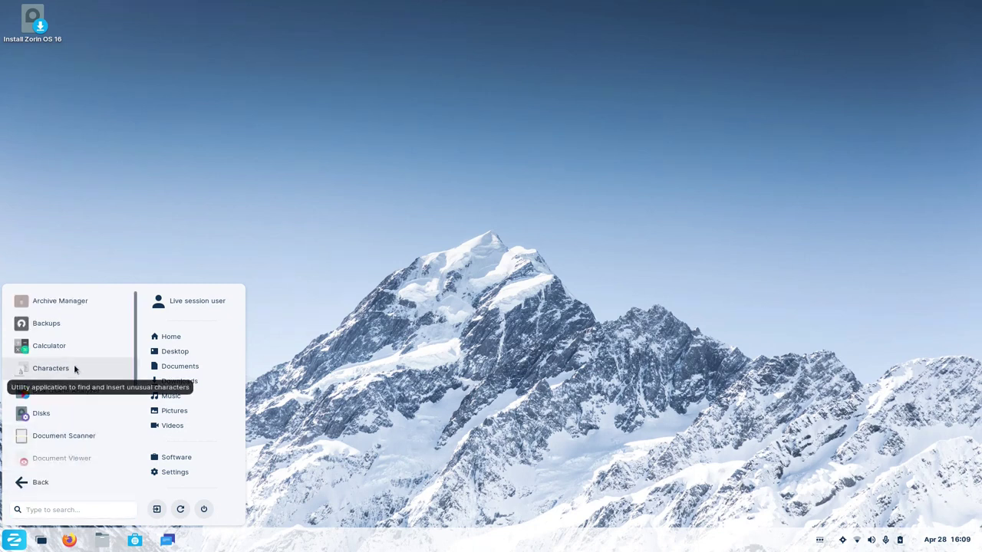
click(53, 347)
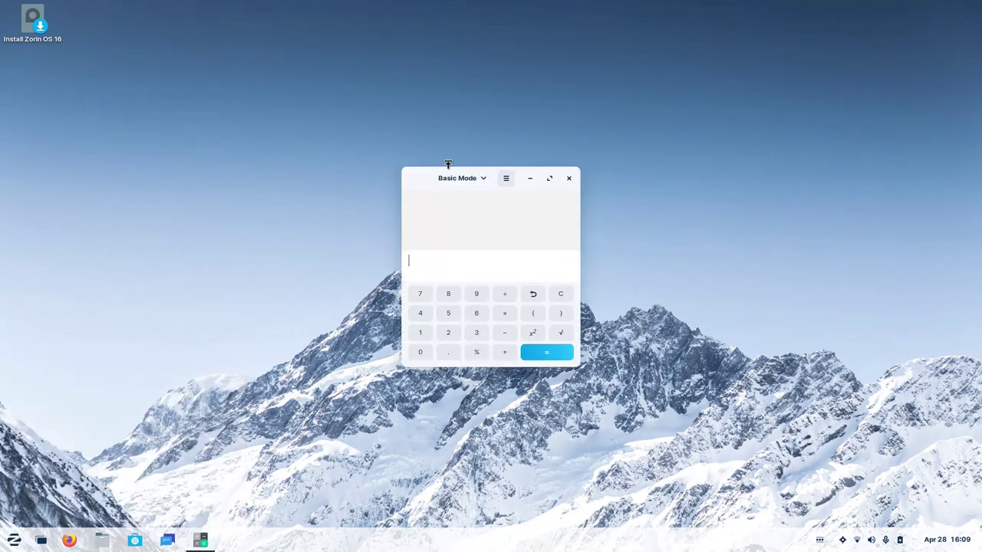
drag(420, 172, 360, 143)
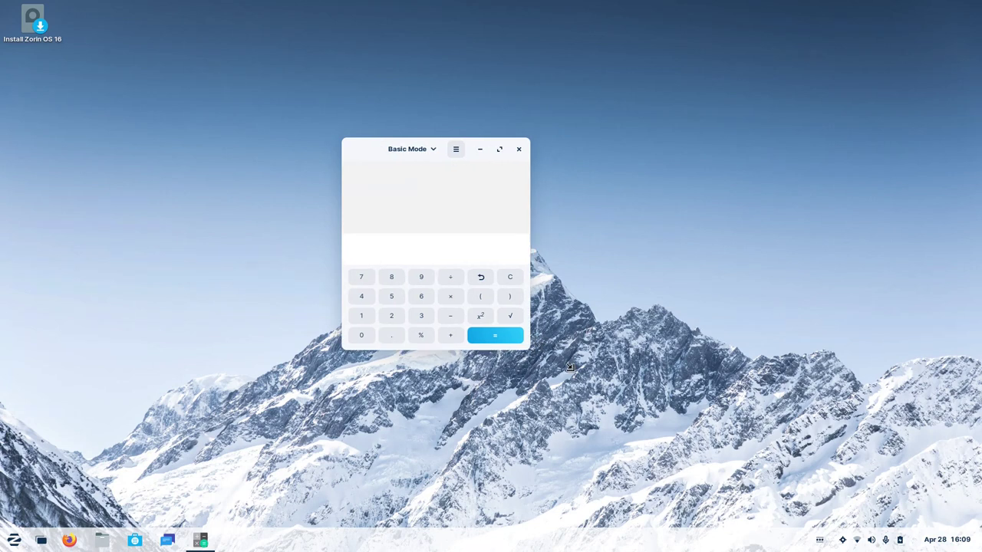
drag(570, 366, 704, 453)
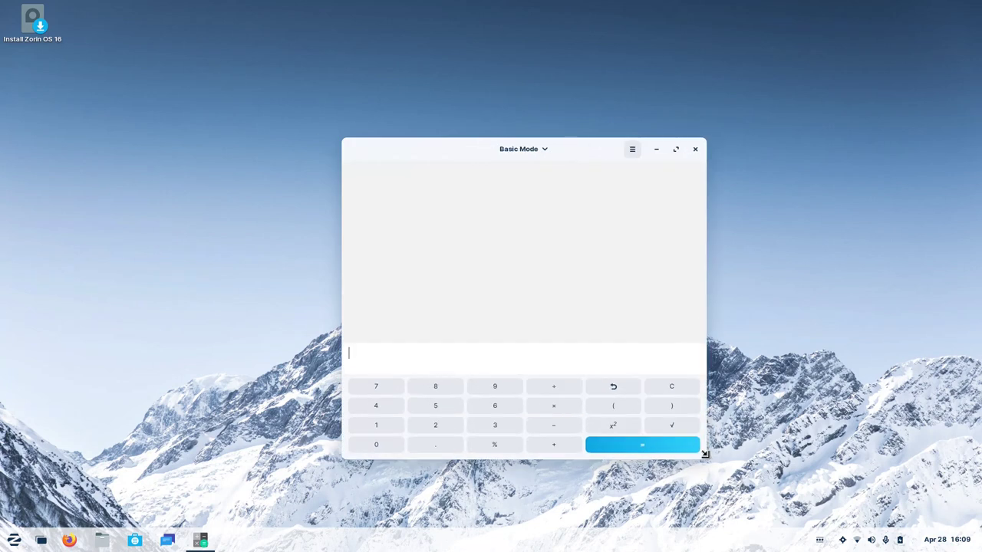
click(530, 150)
click(535, 193)
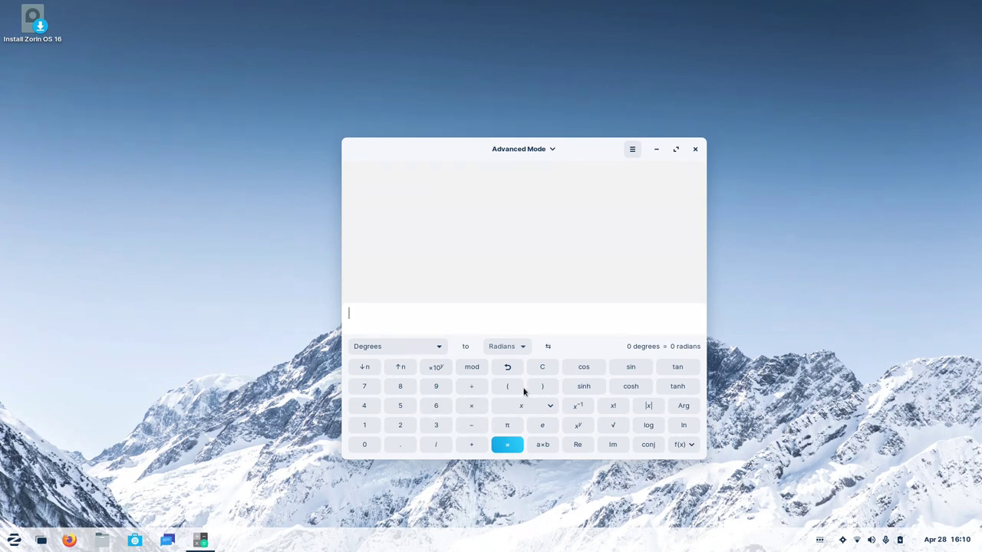
click(546, 148)
click(512, 180)
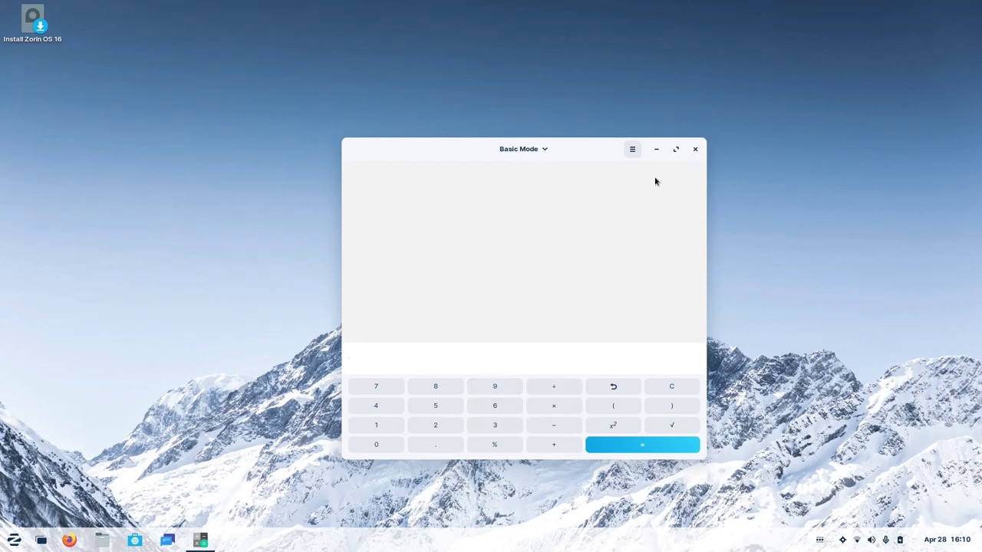
click(695, 149)
key(super)
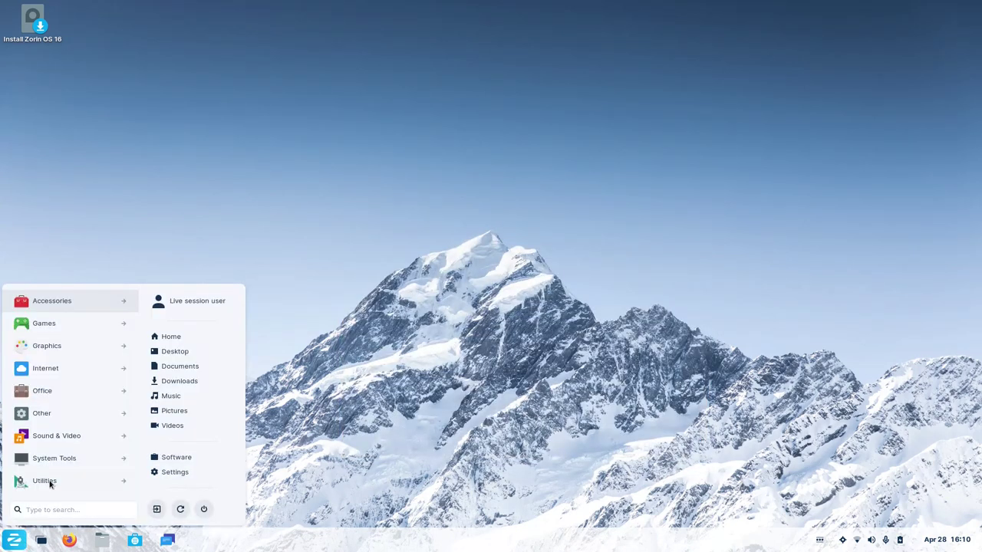
Launch Screenshot from the Utilities apps and move its dialog up and right.
click(76, 480)
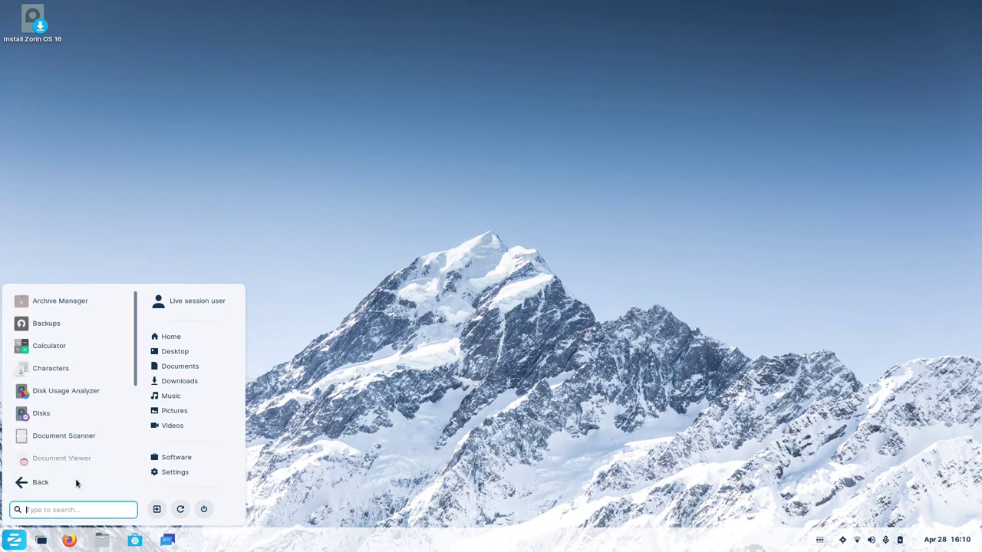
scroll(60, 350, down, 3)
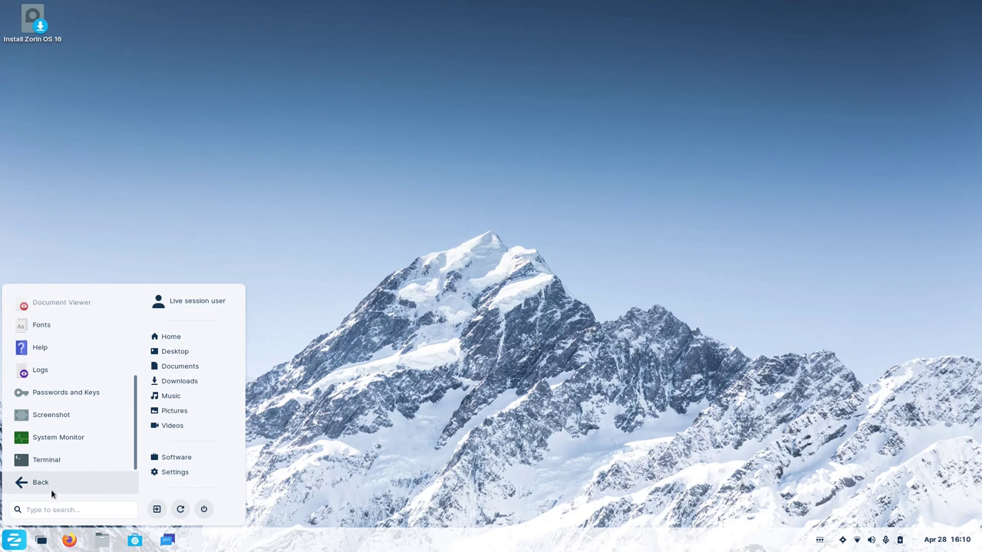
click(38, 413)
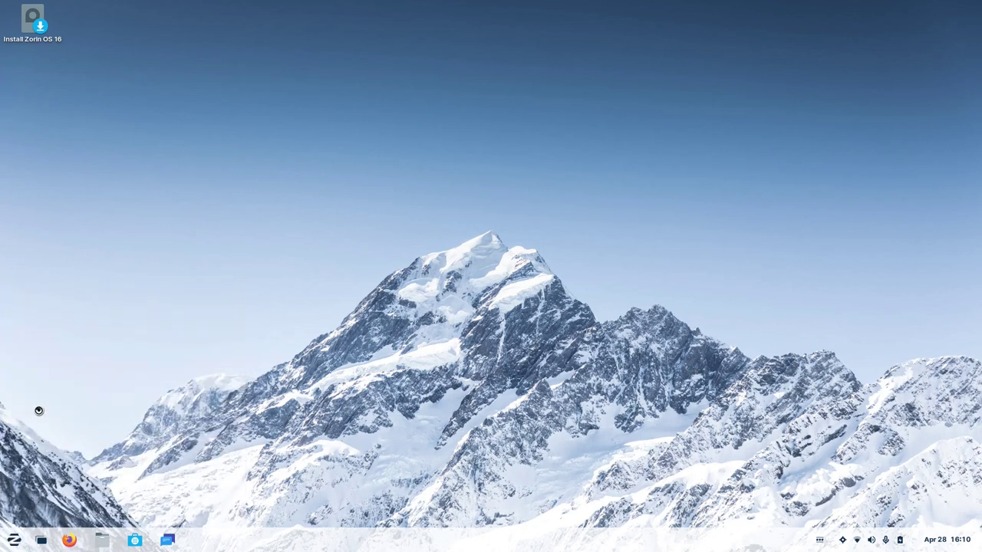
drag(494, 193, 420, 178)
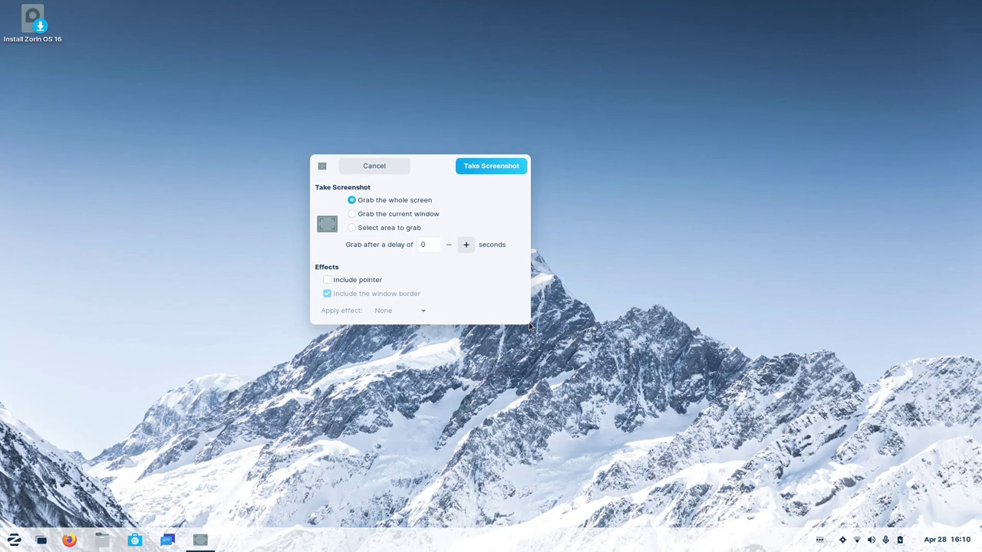
drag(437, 179, 464, 160)
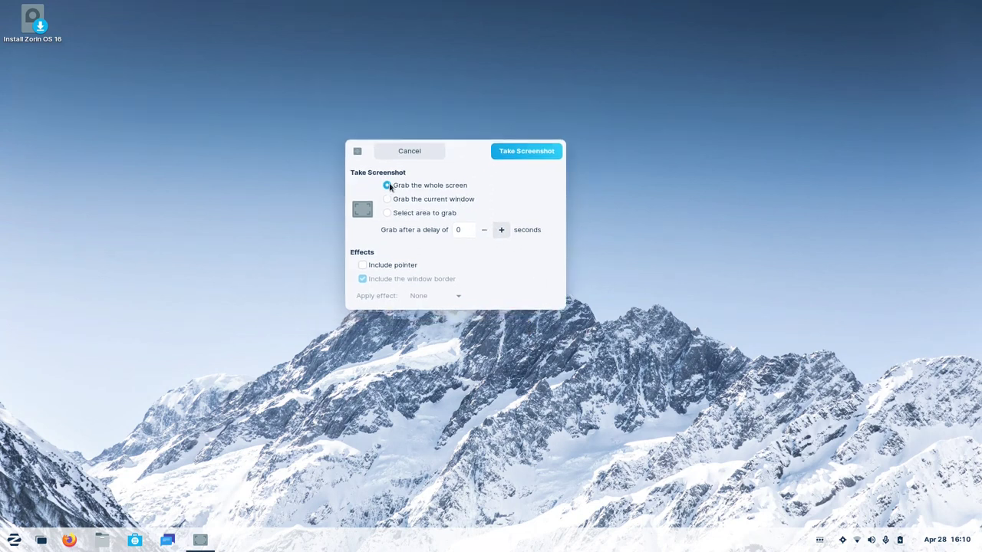
Take a 'Select area to grab' screenshot of the region from the top-left corner downward.
click(419, 199)
click(424, 213)
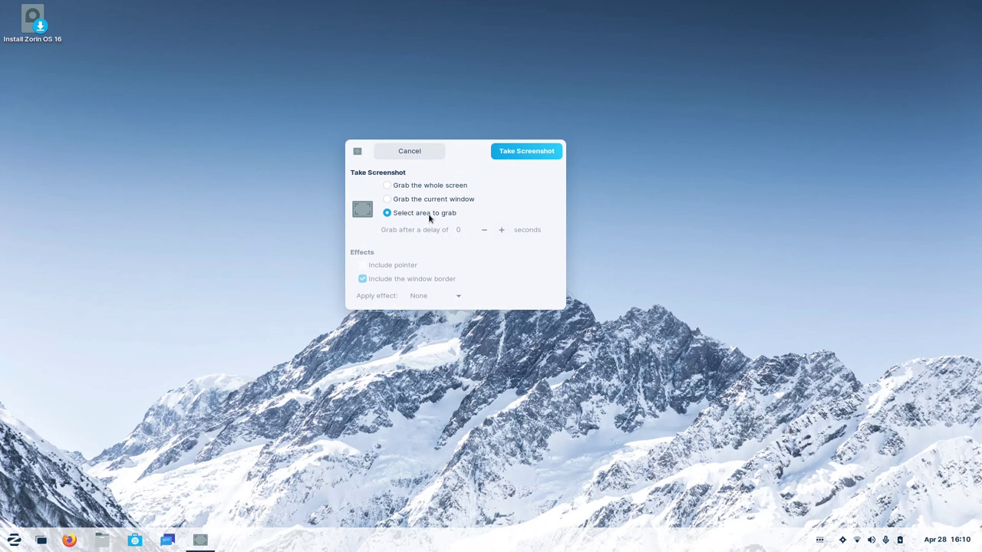
click(409, 200)
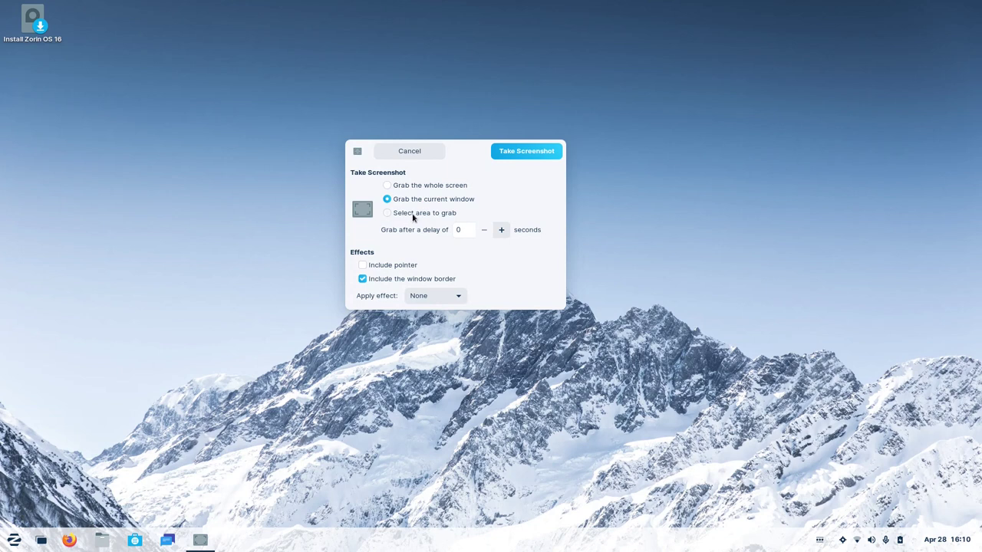
click(414, 214)
click(513, 152)
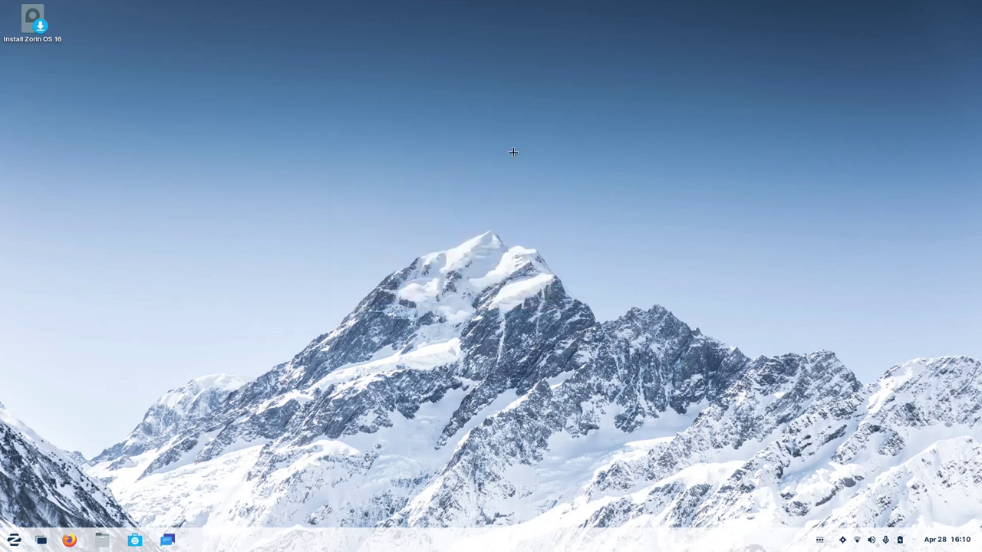
drag(1, 0, 522, 549)
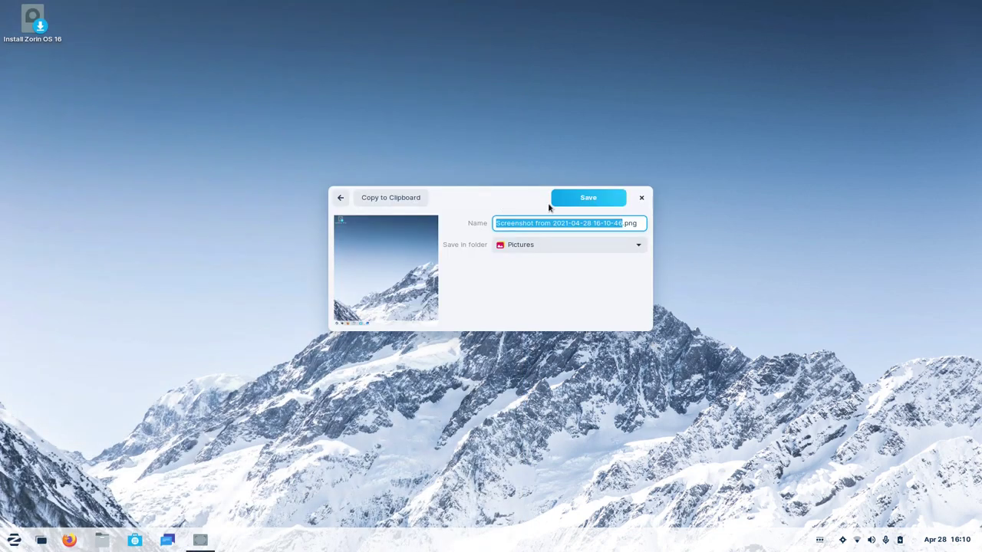
Discard the screenshot without saving and show the Sound & Video applications.
click(392, 198)
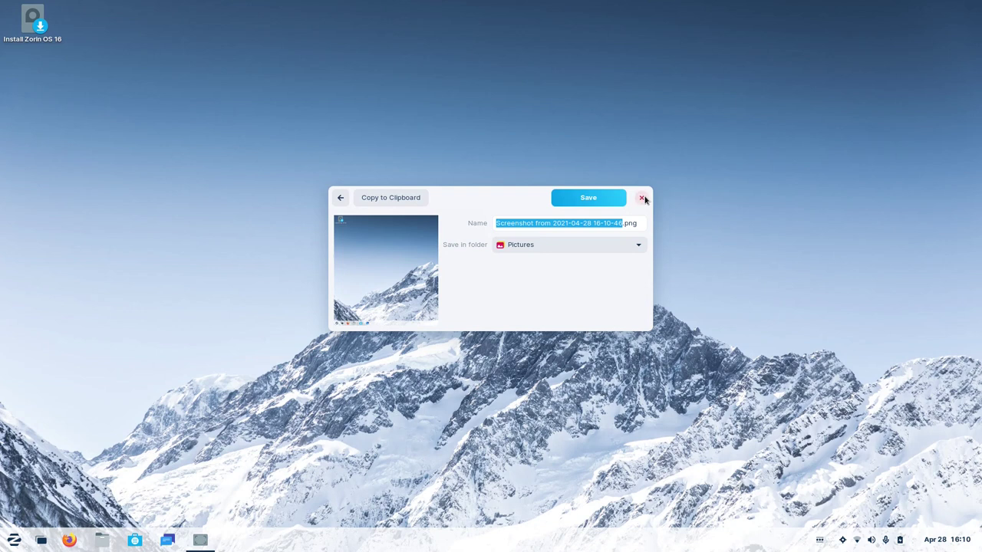
click(642, 198)
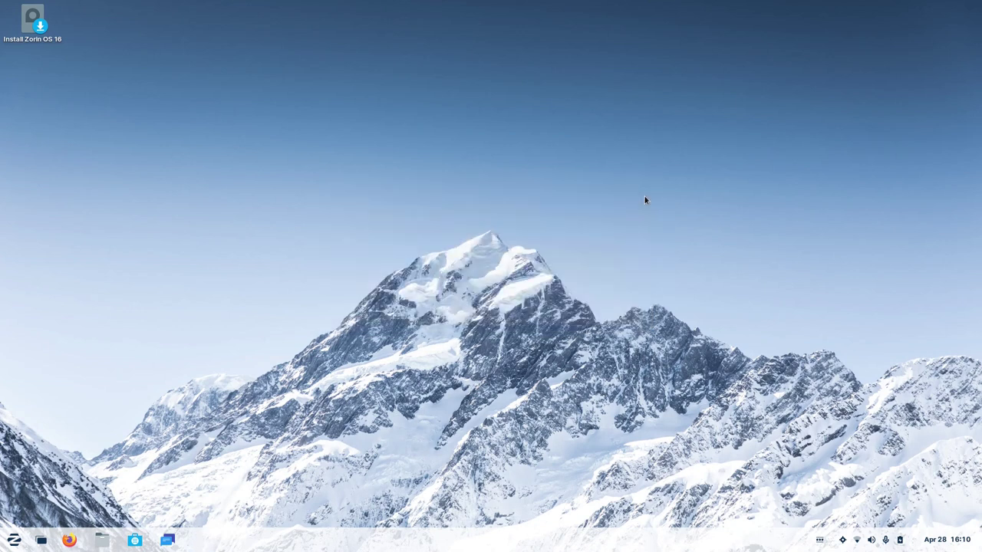
click(15, 540)
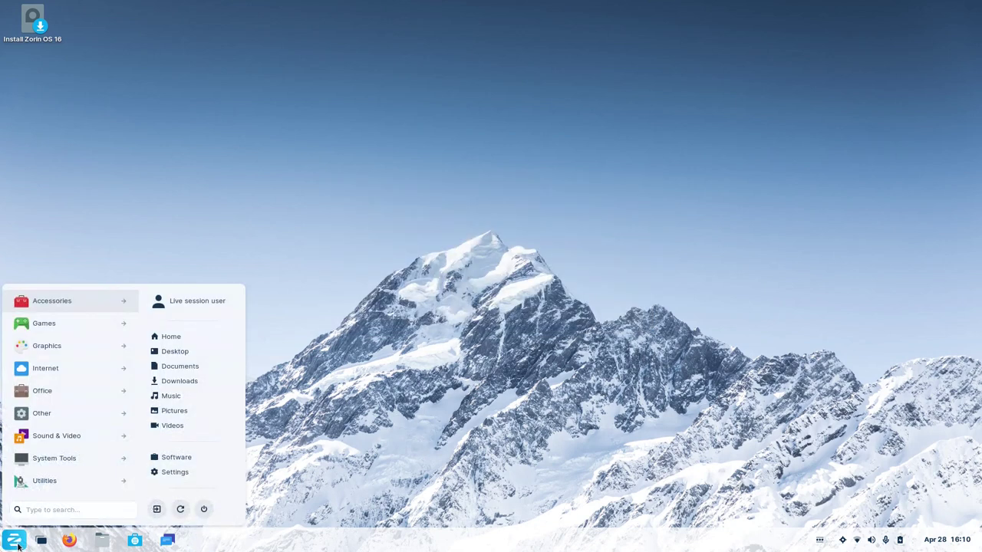
click(60, 438)
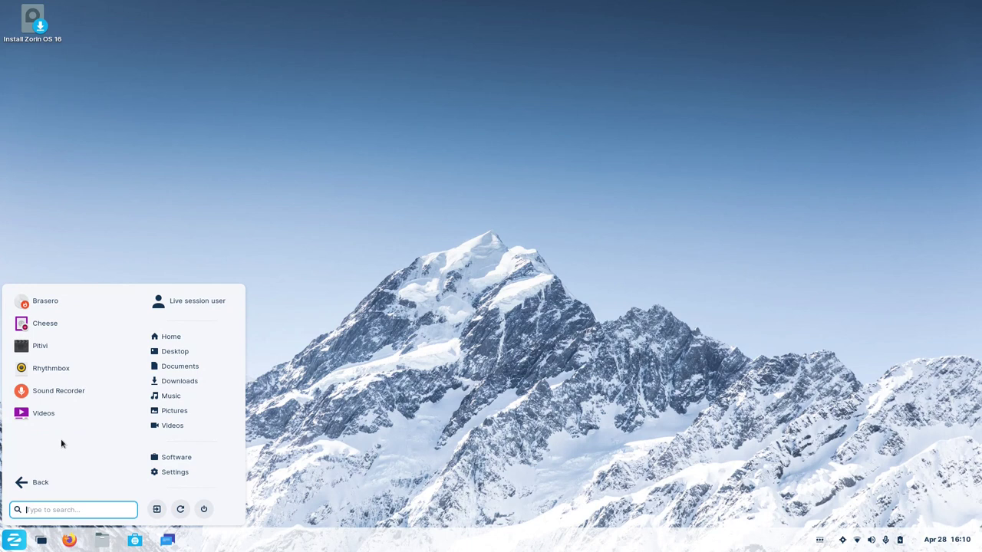
Start a Sound Recorder recording, shrink its window, and reopen Sound & Video in the Zorin menu.
click(59, 390)
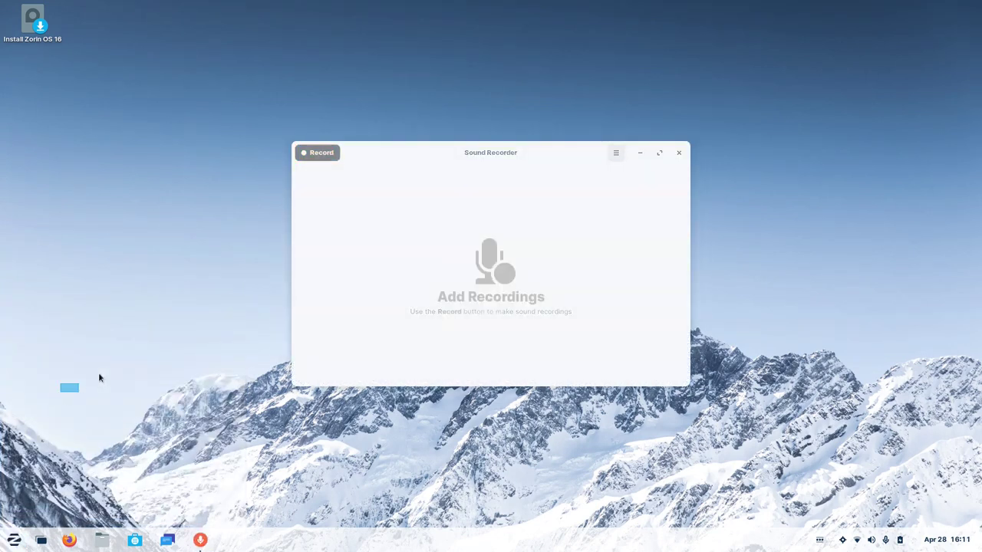
click(327, 155)
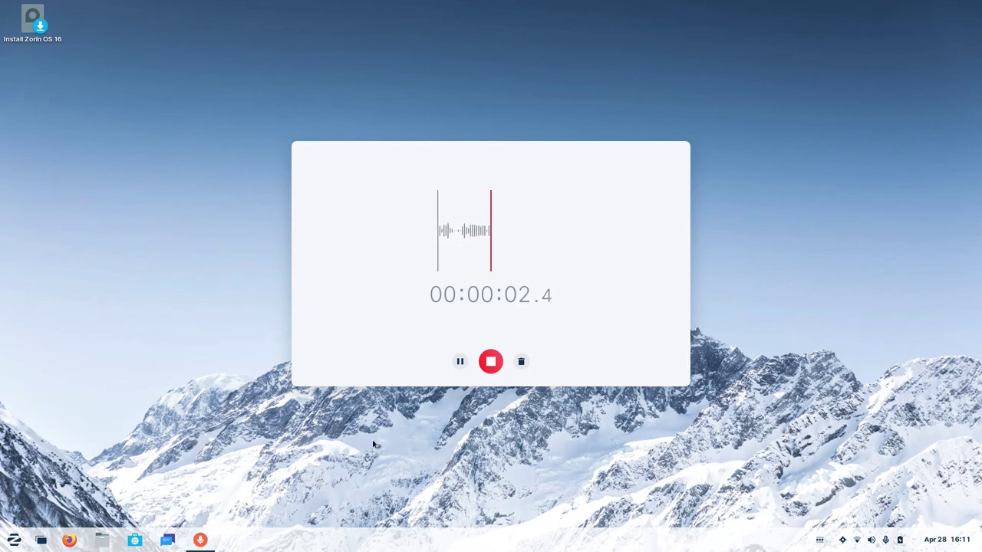
drag(295, 384, 357, 357)
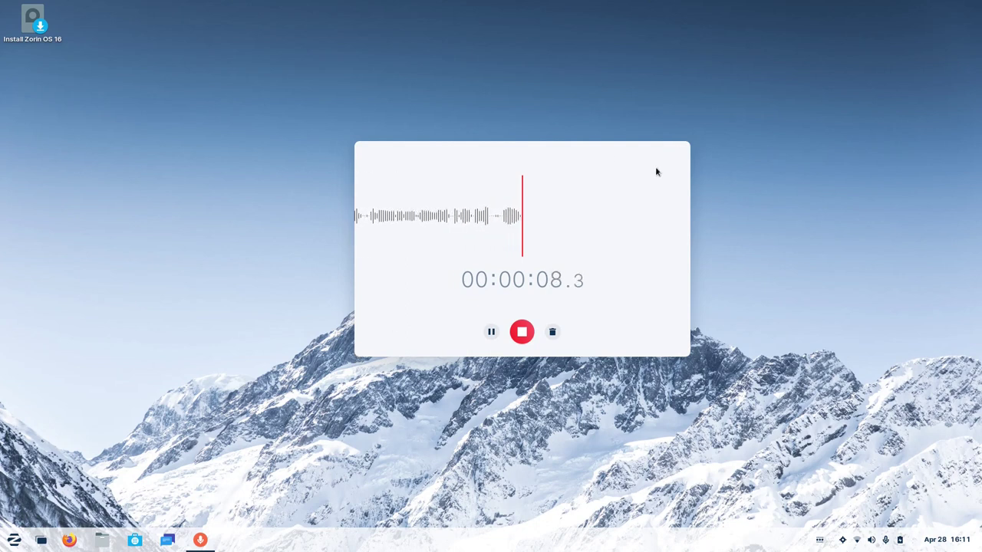
key(super)
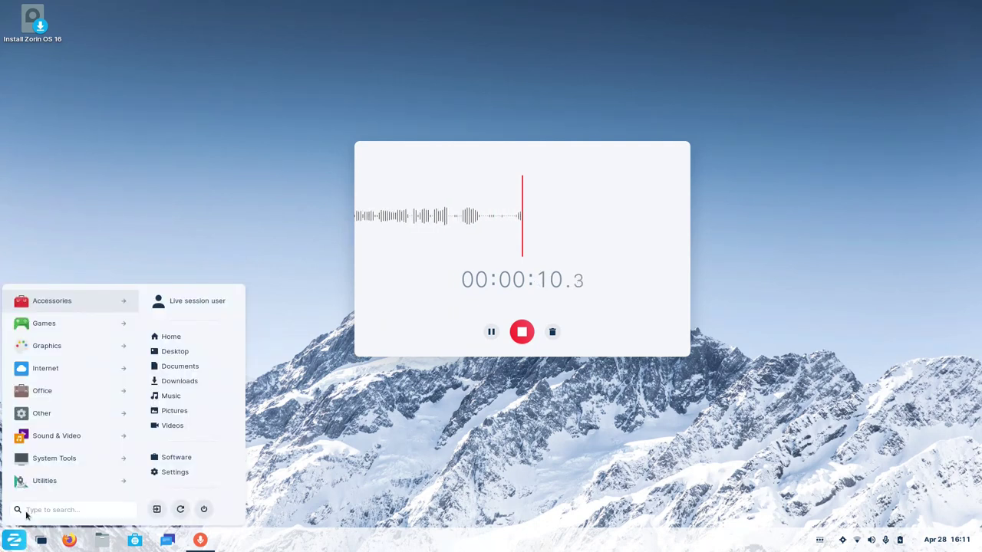
click(66, 437)
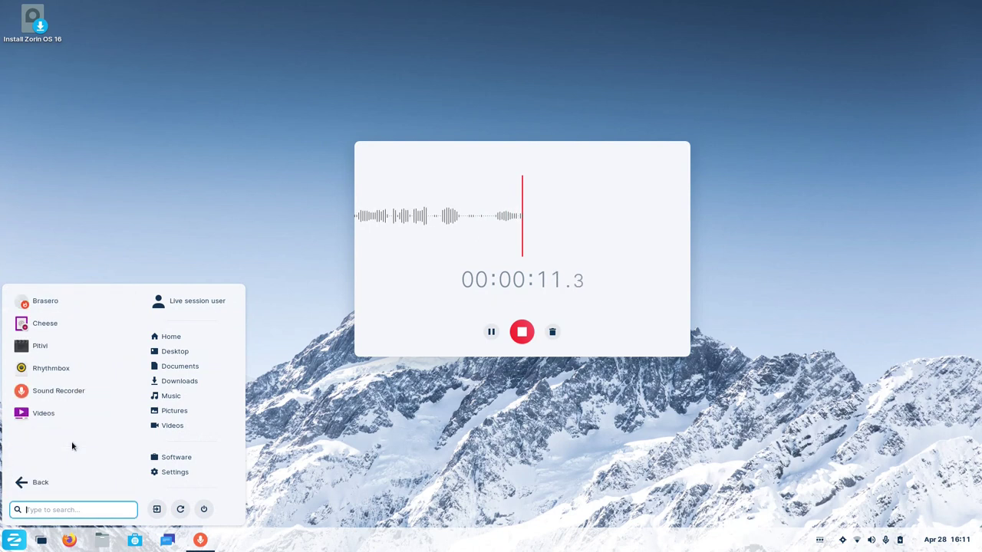
Open Pitivi on a new project, unmaximize and resize its window, and enlarge the viewer panels.
click(71, 355)
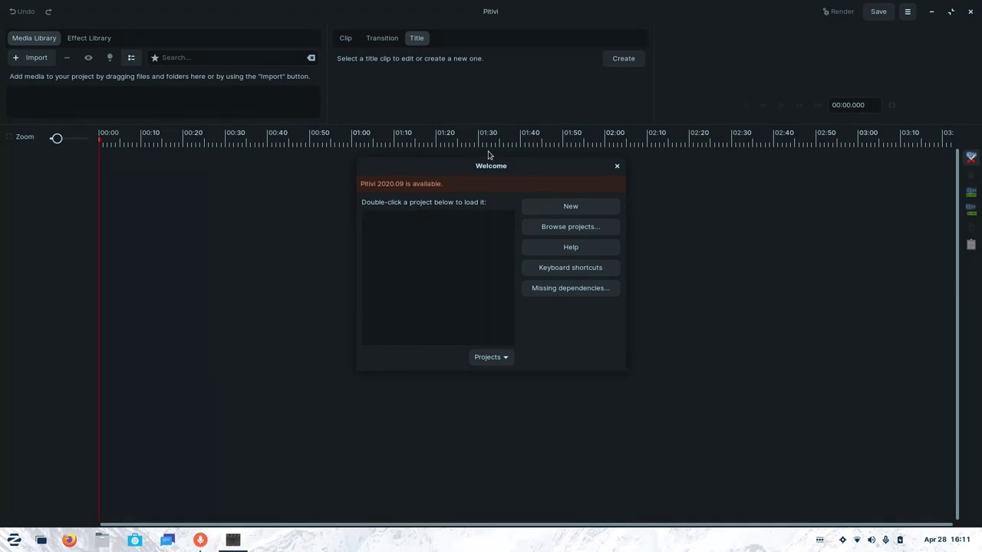
click(571, 206)
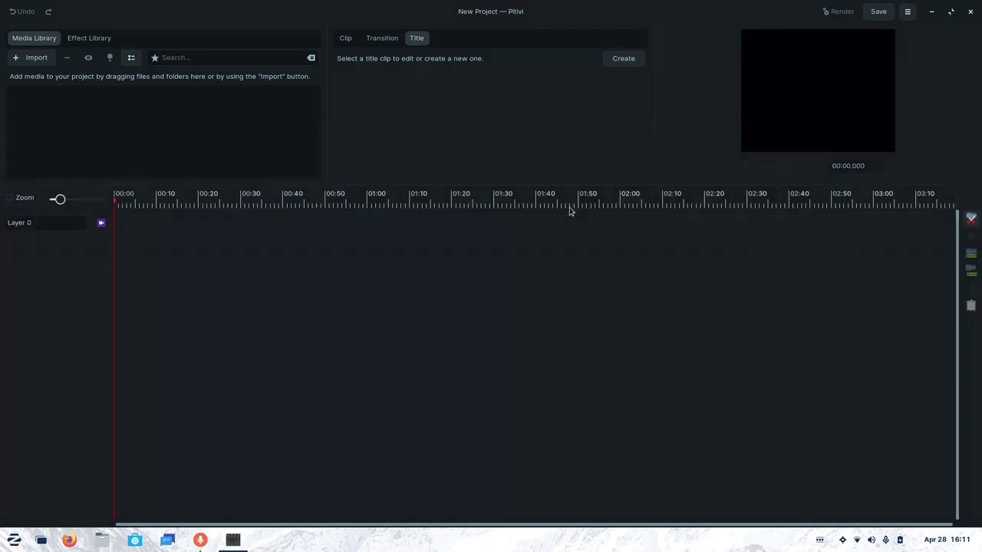
double_click(450, 11)
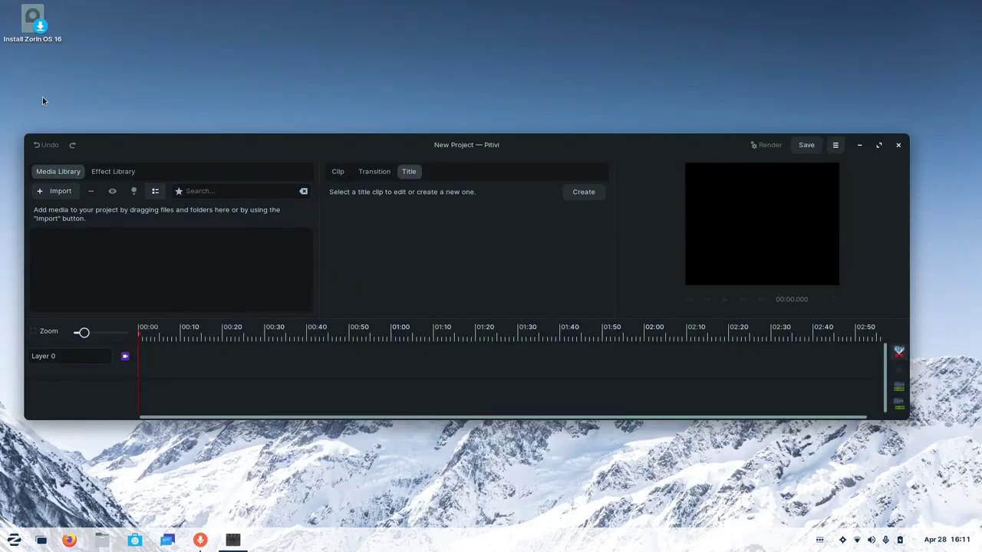
drag(27, 132, 129, 54)
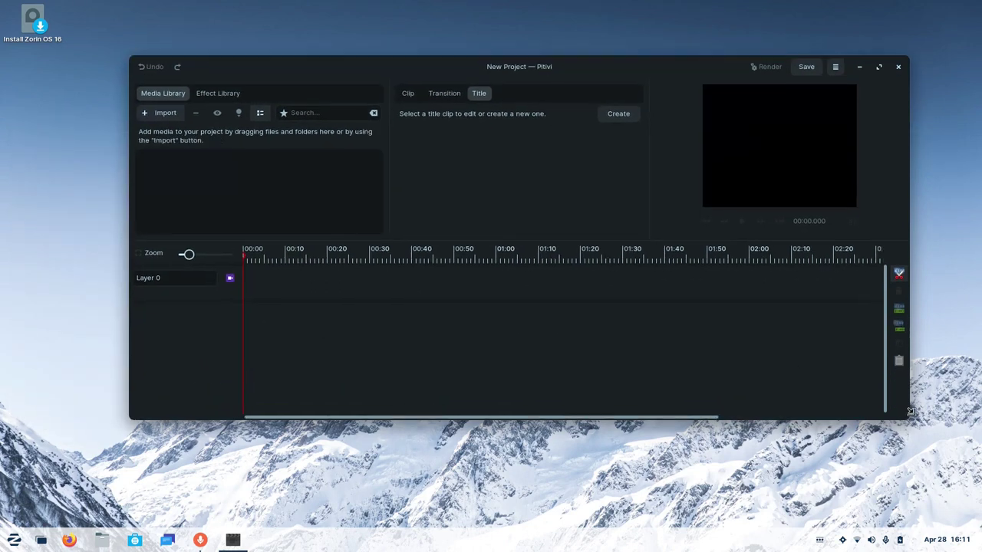
drag(910, 412, 883, 492)
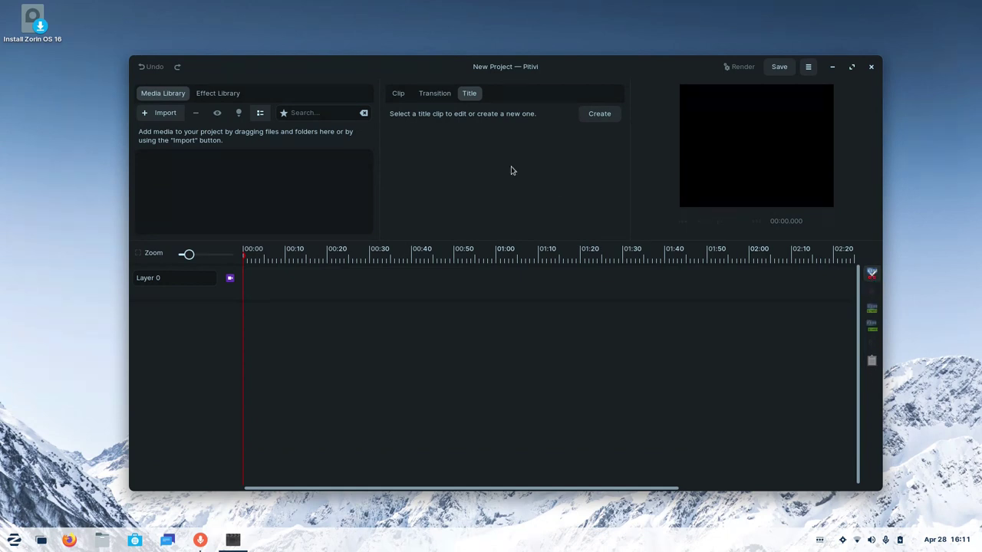
drag(490, 240, 496, 317)
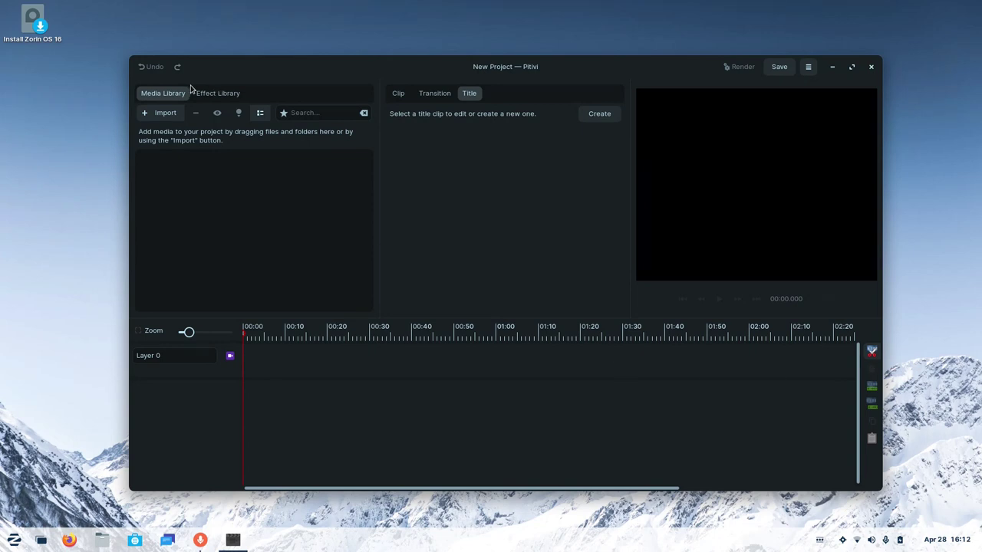
Import test1.mkv from Videos and place it on Layer 0 starting near two seconds.
click(164, 113)
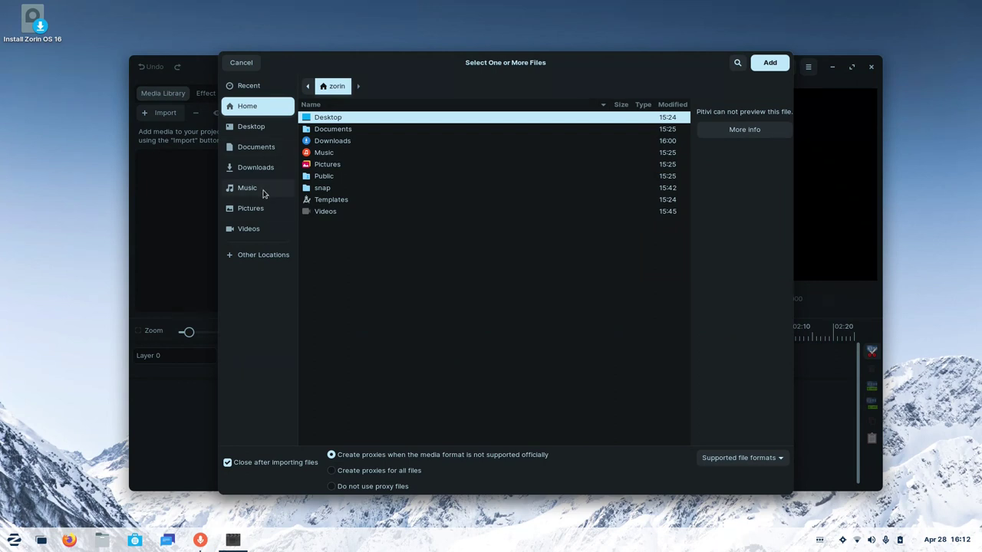
click(253, 228)
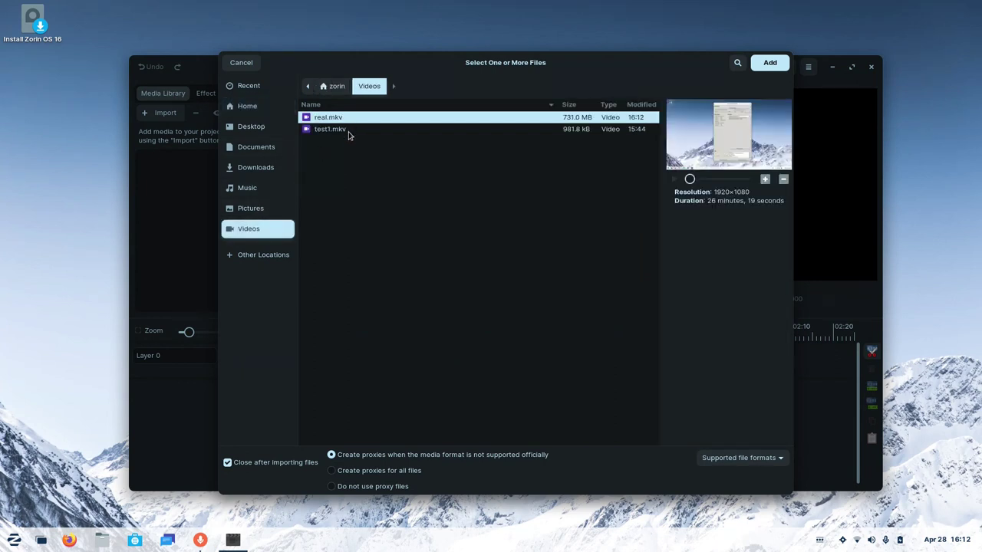
double_click(347, 130)
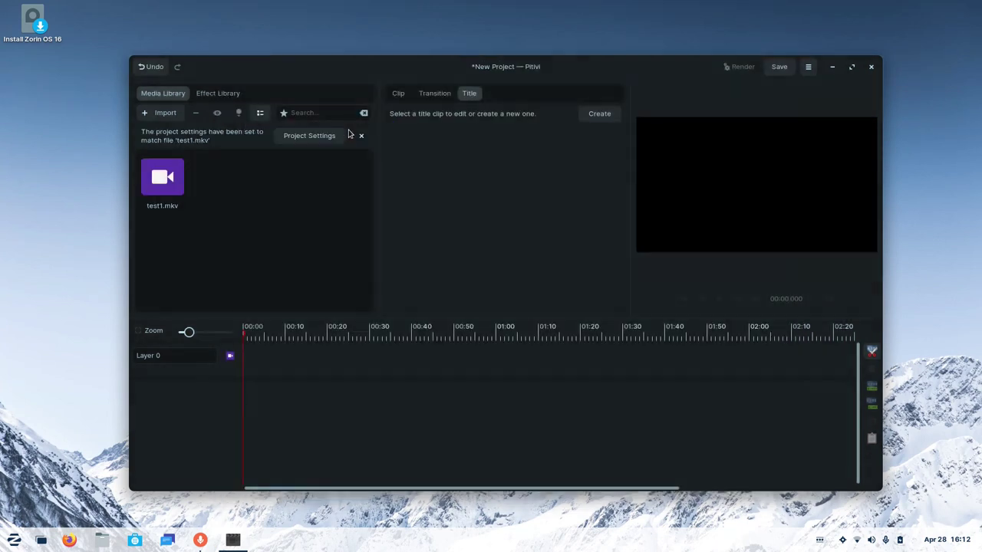
drag(156, 193, 300, 402)
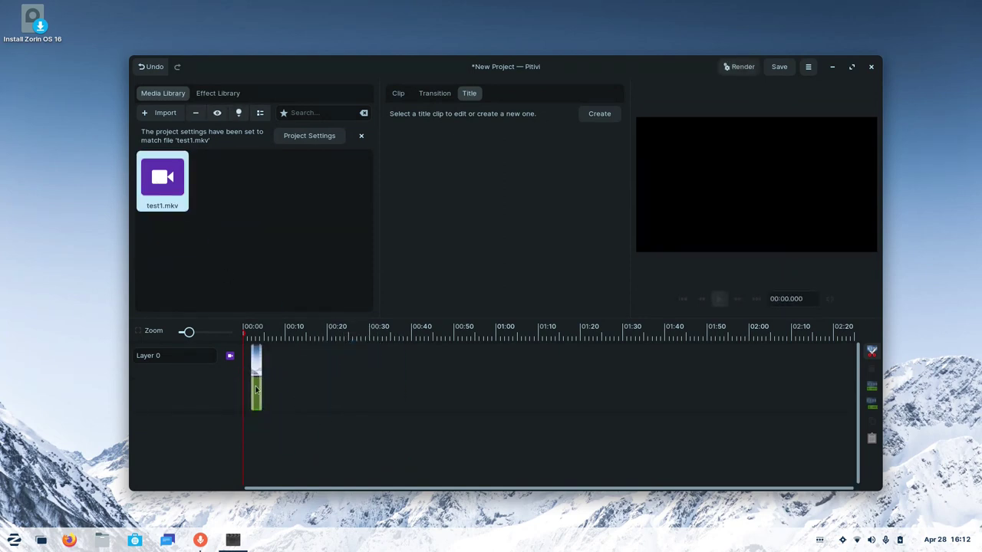
scroll(256, 389, up, 5)
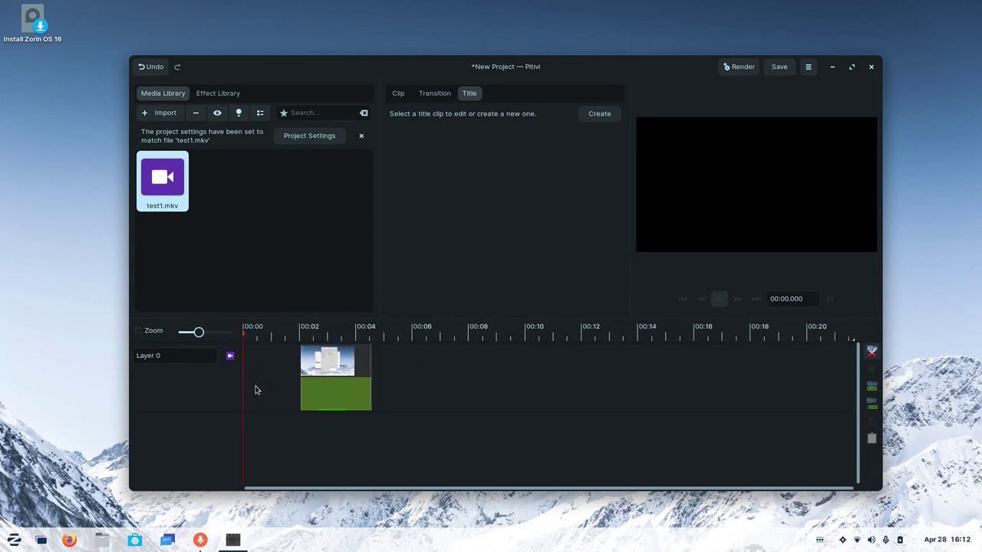
scroll(256, 389, up, 2)
scroll(345, 384, down, 1)
scroll(353, 384, up, 1)
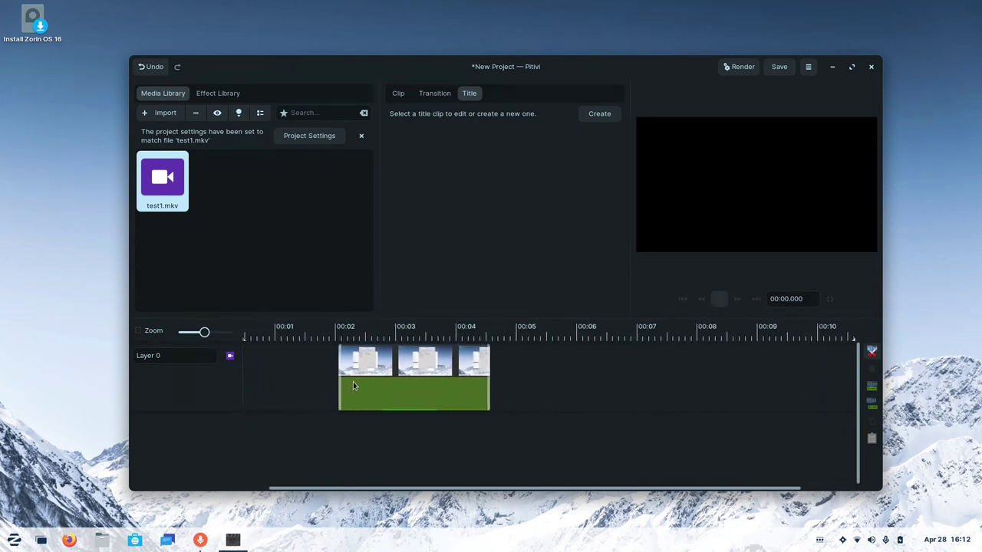
scroll(352, 381, up, 1)
scroll(352, 381, right, 1)
scroll(353, 381, left, 3)
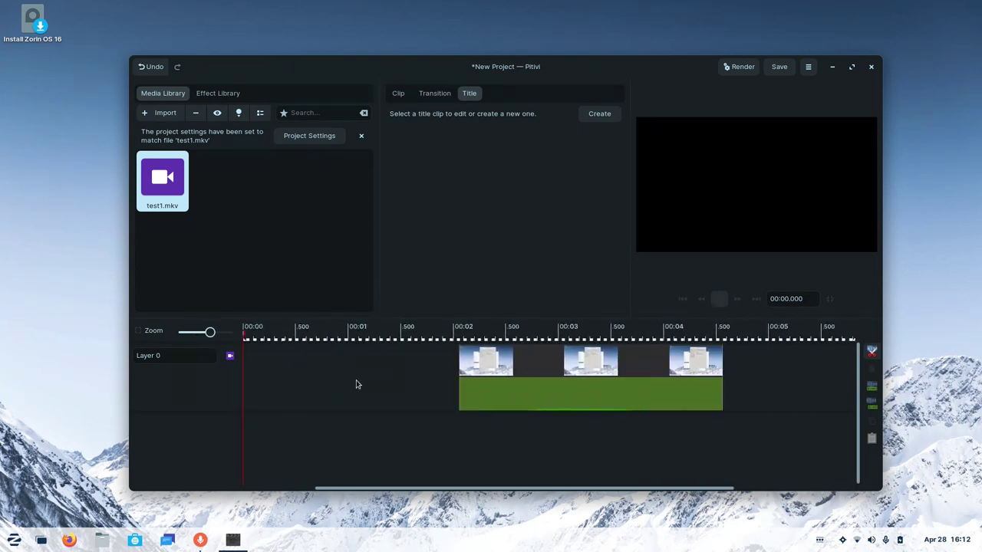
Lower the test1.mkv clip's volume slightly on the timeline.
click(461, 383)
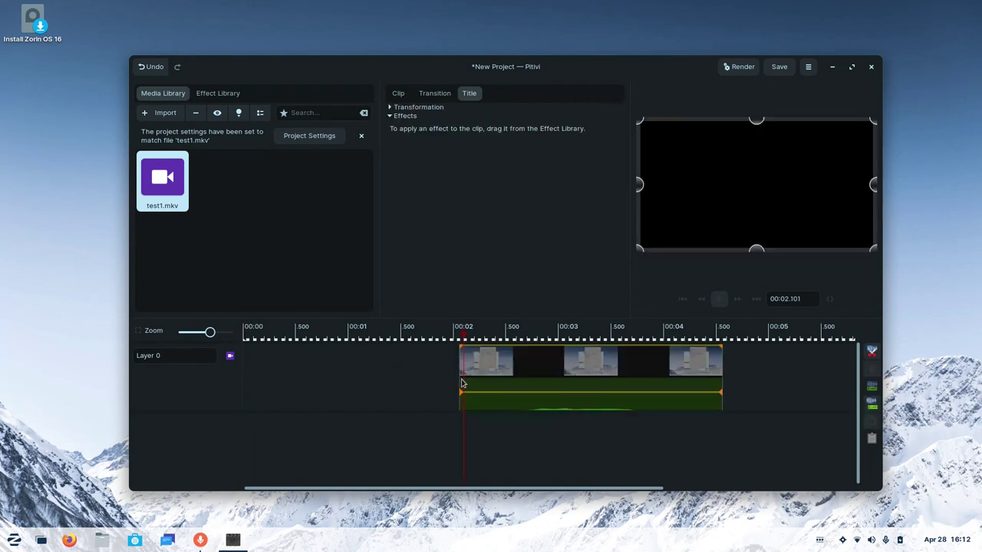
drag(473, 404, 472, 407)
click(435, 94)
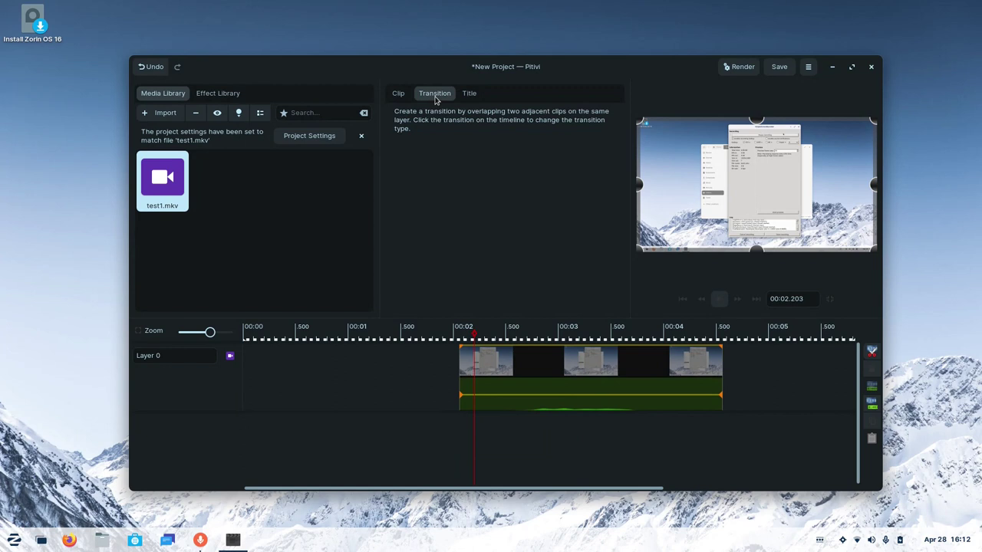
click(463, 94)
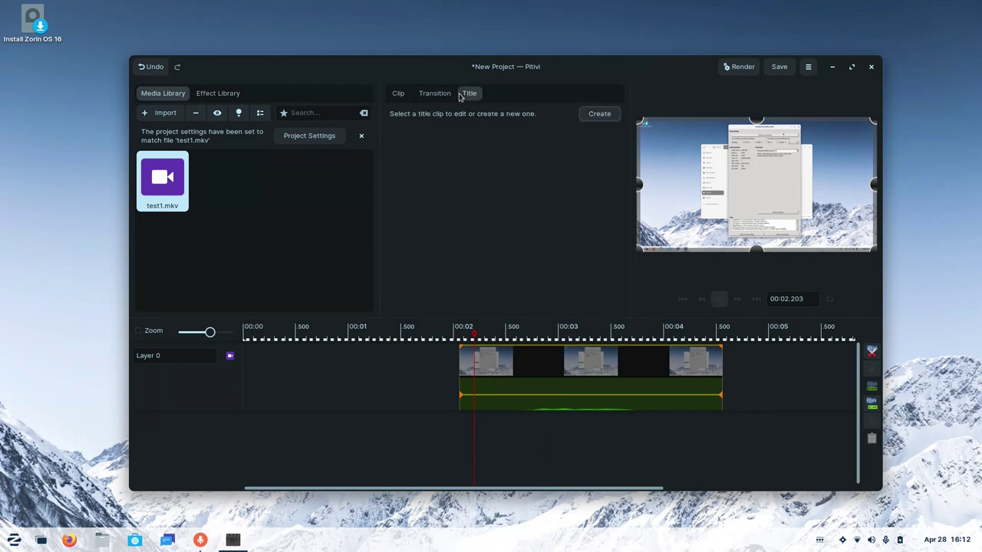
Add a title clip reading 'hello' and move test1.mkv on Layer 1 to just after 00:04.
click(599, 114)
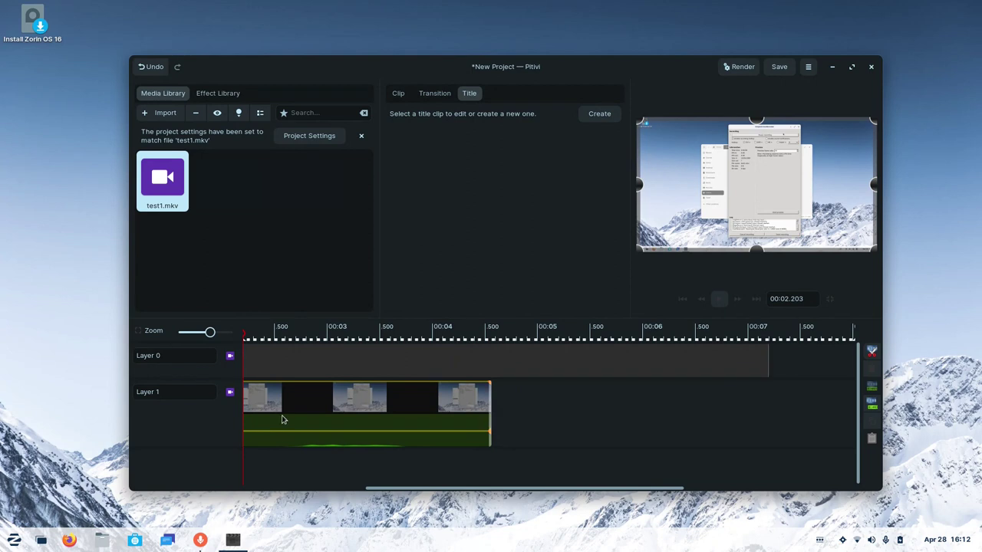
click(274, 368)
click(505, 186)
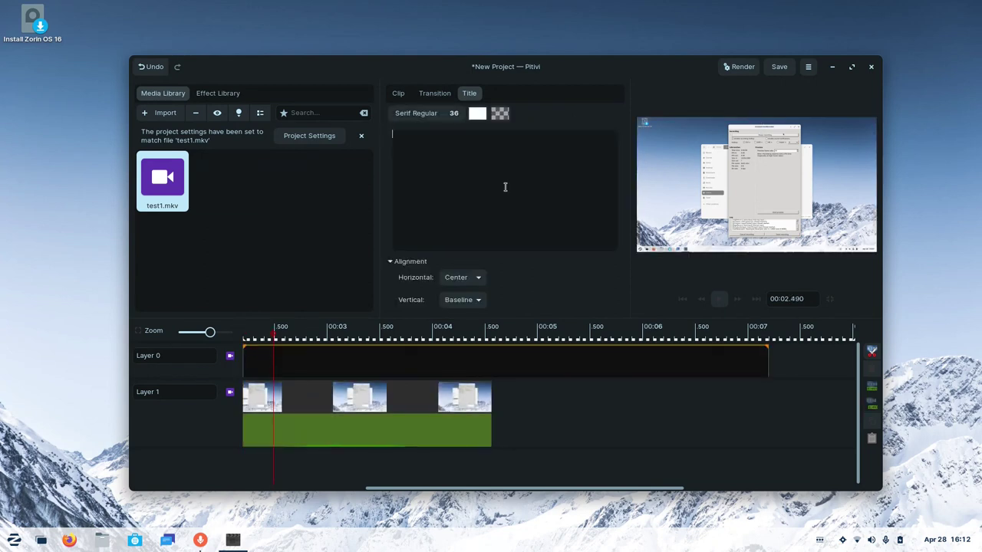
text(hello)
key(Return)
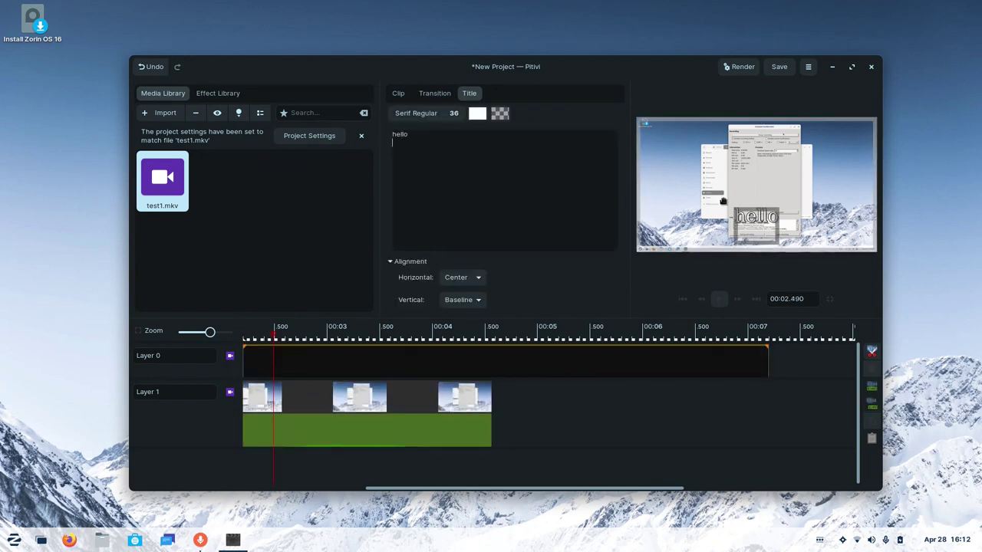
drag(373, 400, 607, 400)
click(349, 387)
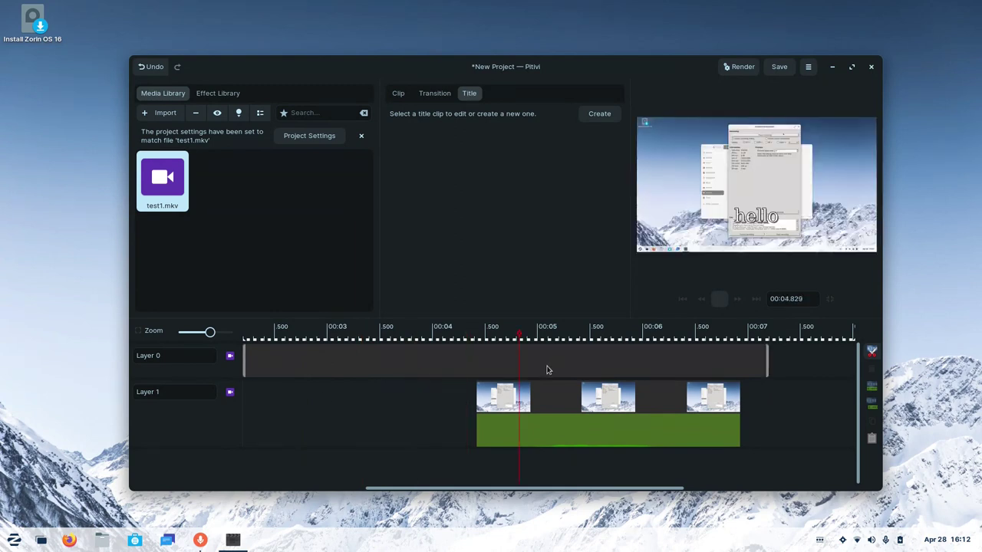
Select the test1.mkv clip on Layer 1 and expand its transformation properties.
click(435, 93)
click(398, 93)
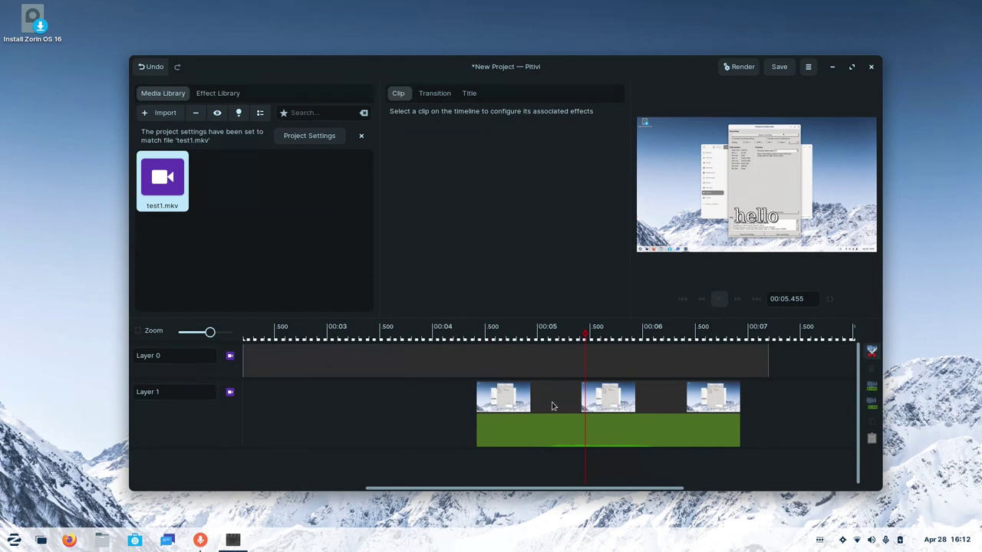
click(552, 407)
click(404, 108)
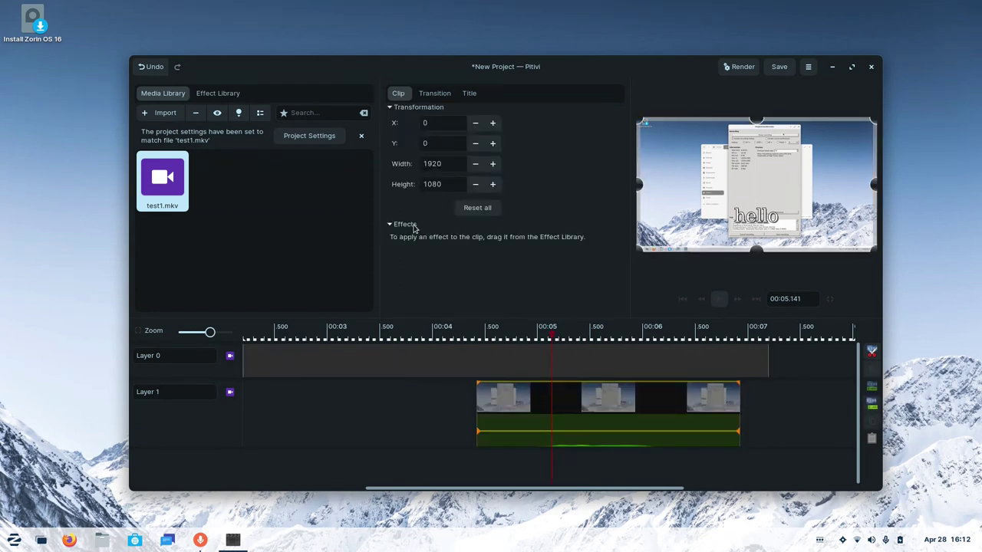
Drag the Twirl effect from the Effect Library onto the test1.mkv clip, giving angle 3.14.
click(218, 93)
scroll(230, 203, down, 3)
scroll(231, 203, down, 10)
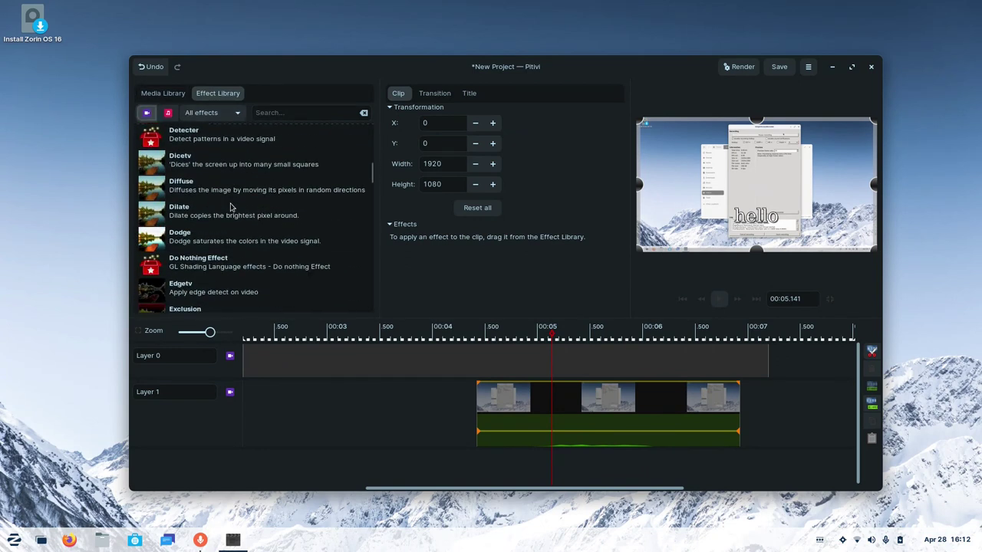
scroll(230, 205, down, 15)
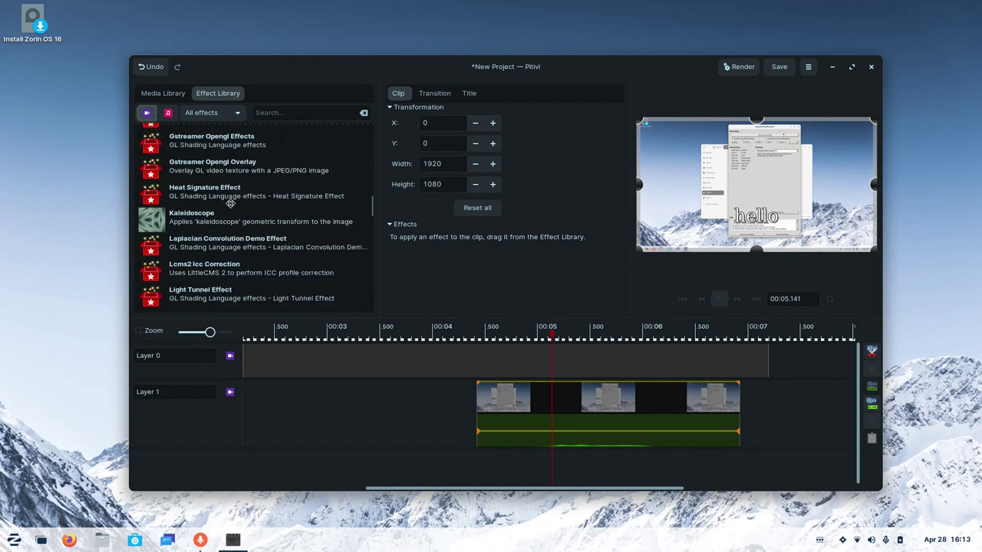
scroll(230, 206, down, 10)
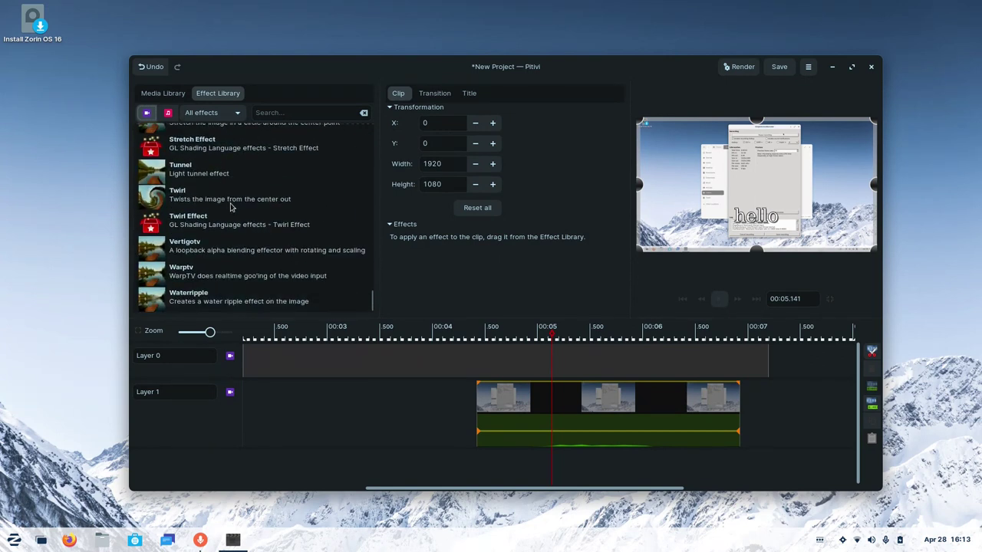
drag(230, 205, 576, 412)
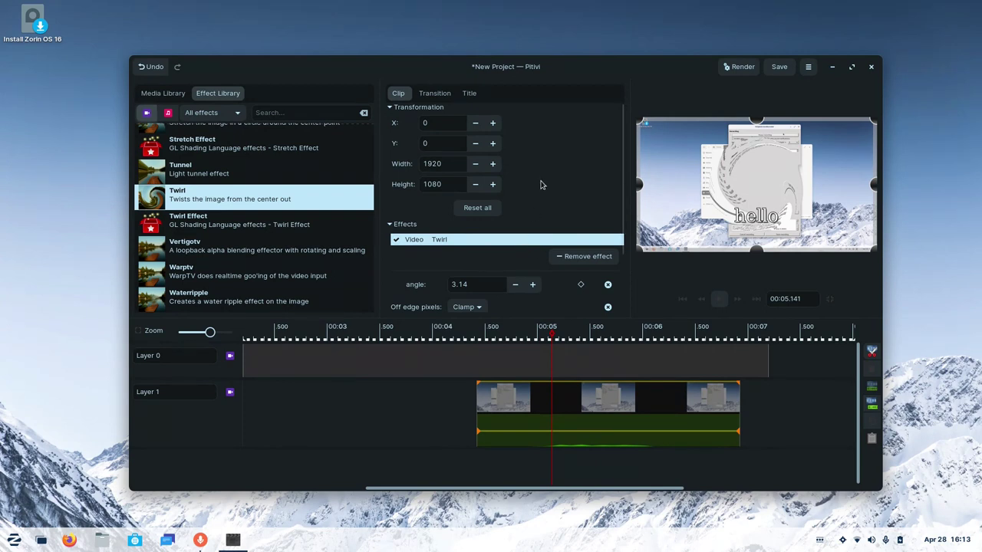
scroll(541, 184, down, 3)
scroll(541, 184, up, 3)
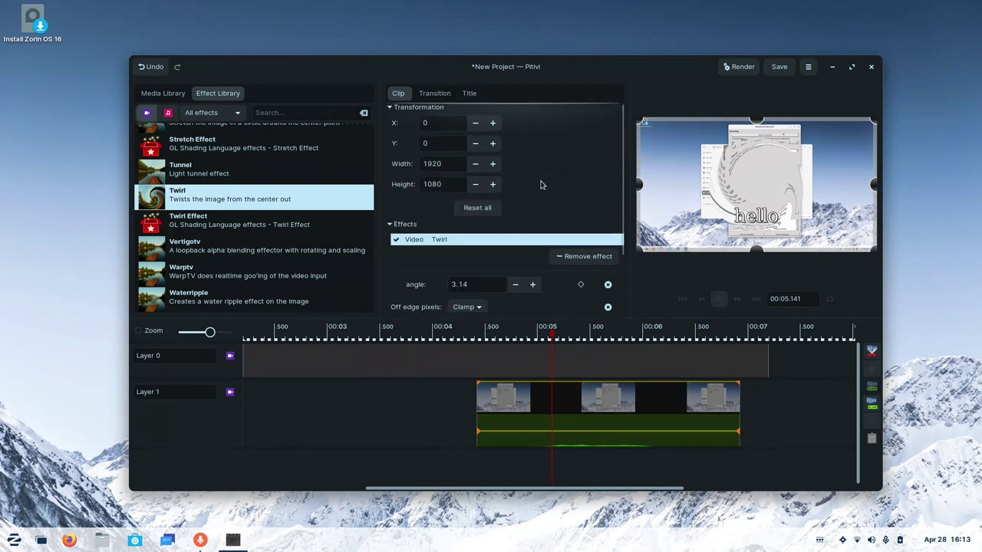
scroll(540, 184, down, 3)
scroll(541, 184, up, 3)
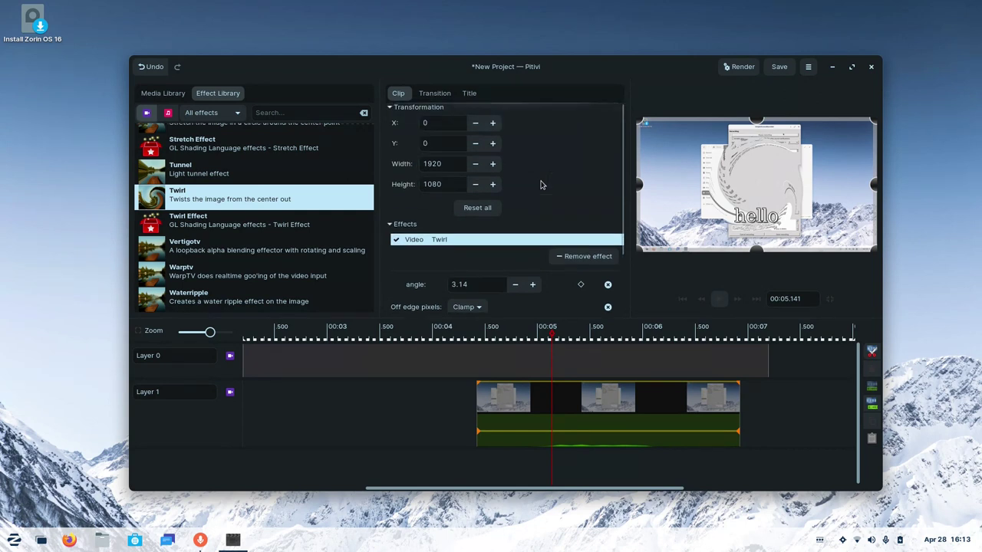
scroll(541, 182, down, 3)
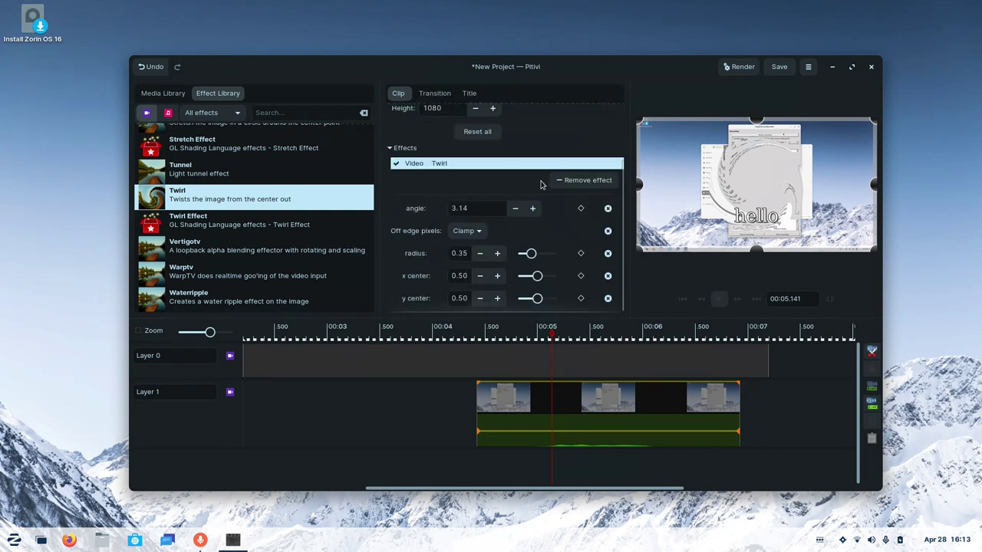
scroll(541, 184, up, 3)
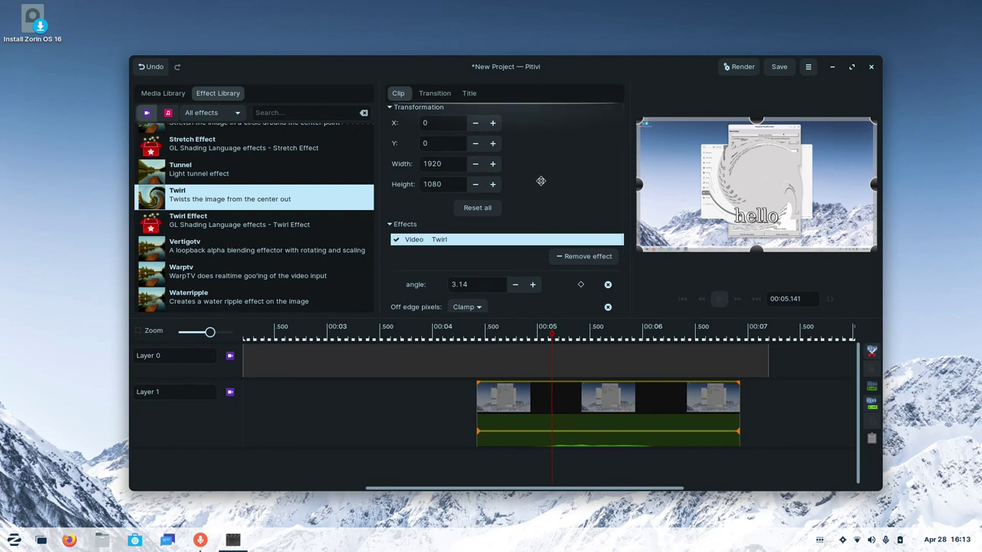
Start renaming the Pitivi project and open Save, then cancel both without changes.
click(519, 67)
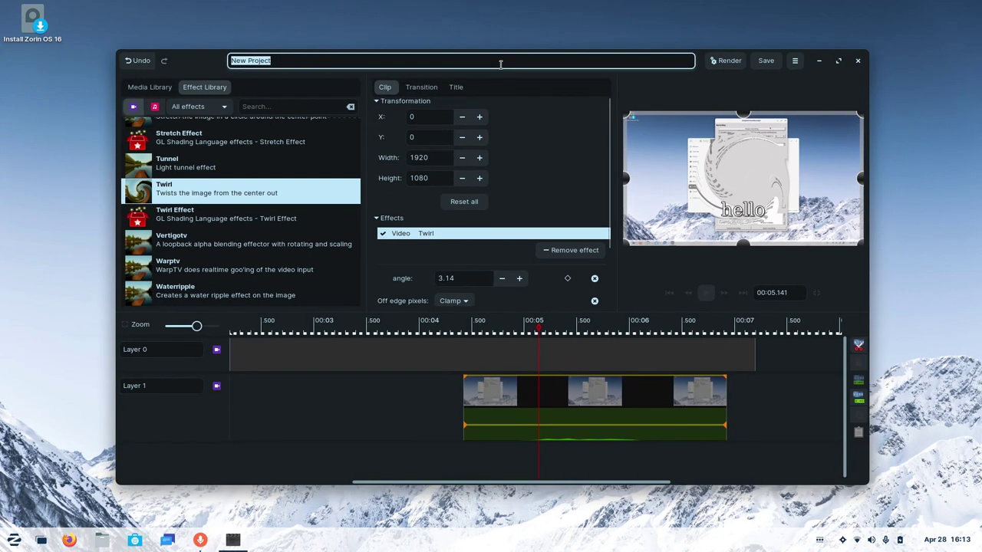
click(764, 62)
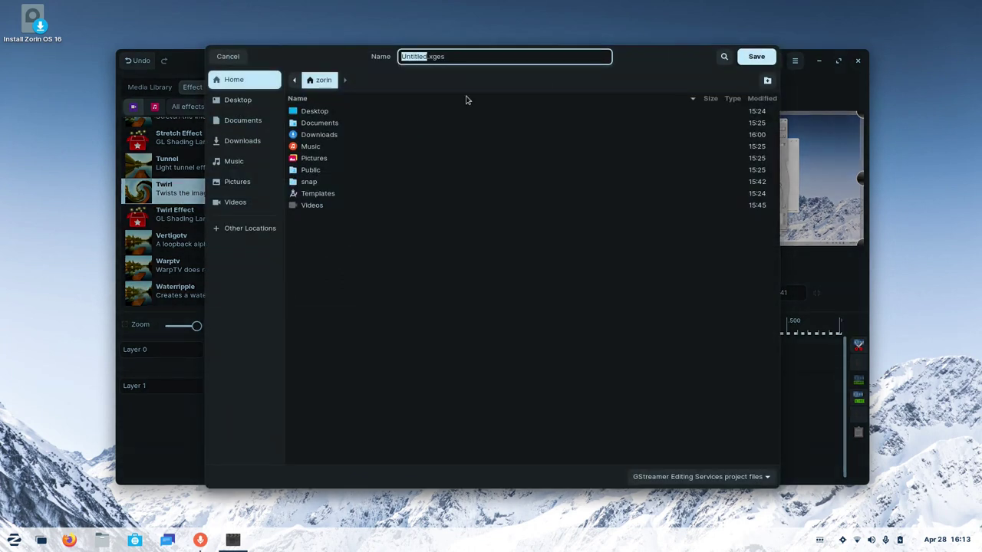
click(228, 57)
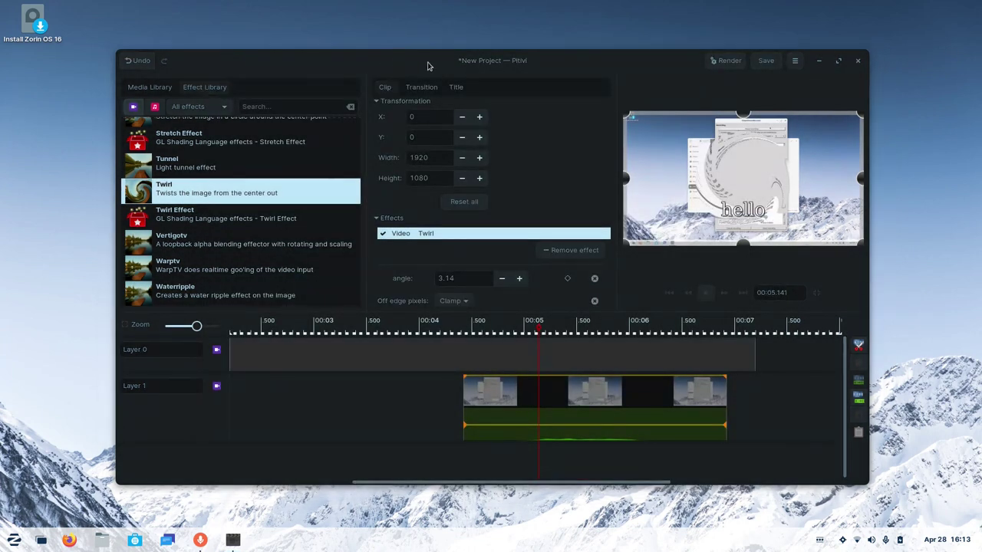
click(464, 61)
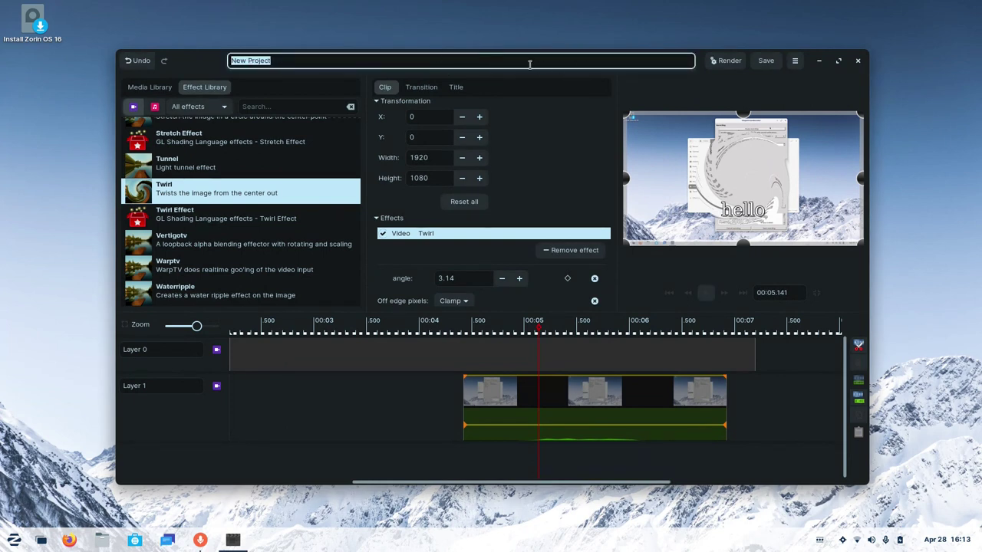
click(328, 31)
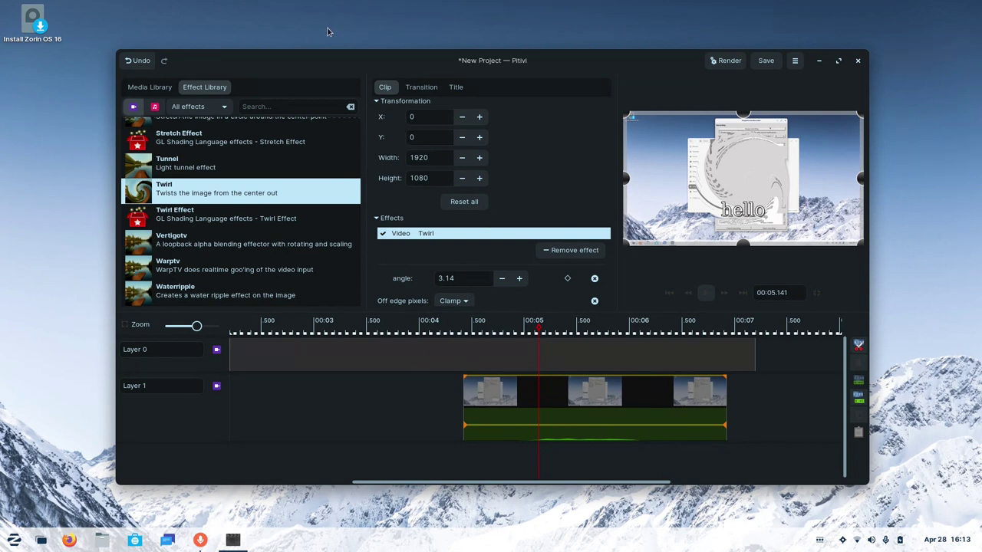
Reposition the Pitivi window, then close the project choosing Close without saving.
click(419, 60)
drag(491, 62, 461, 60)
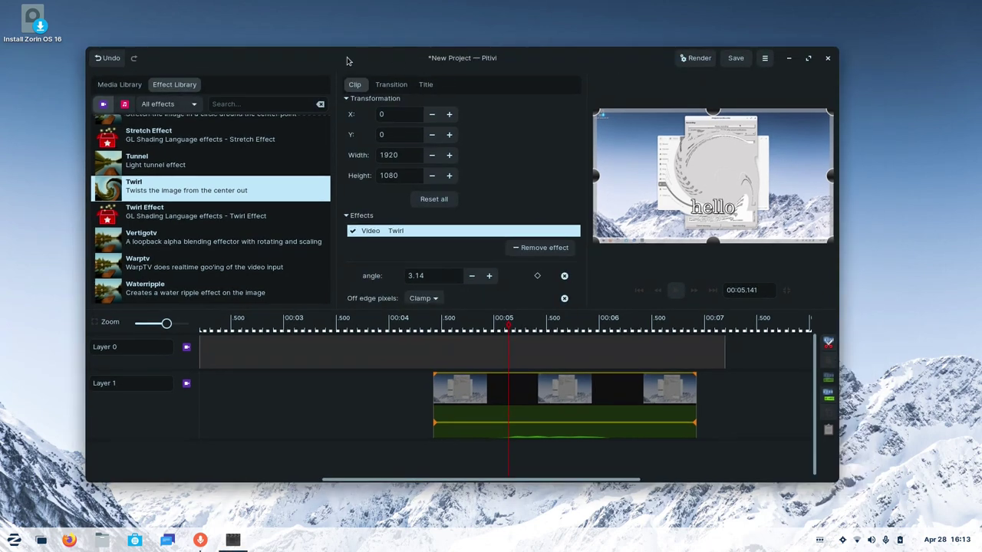
drag(346, 61, 445, 73)
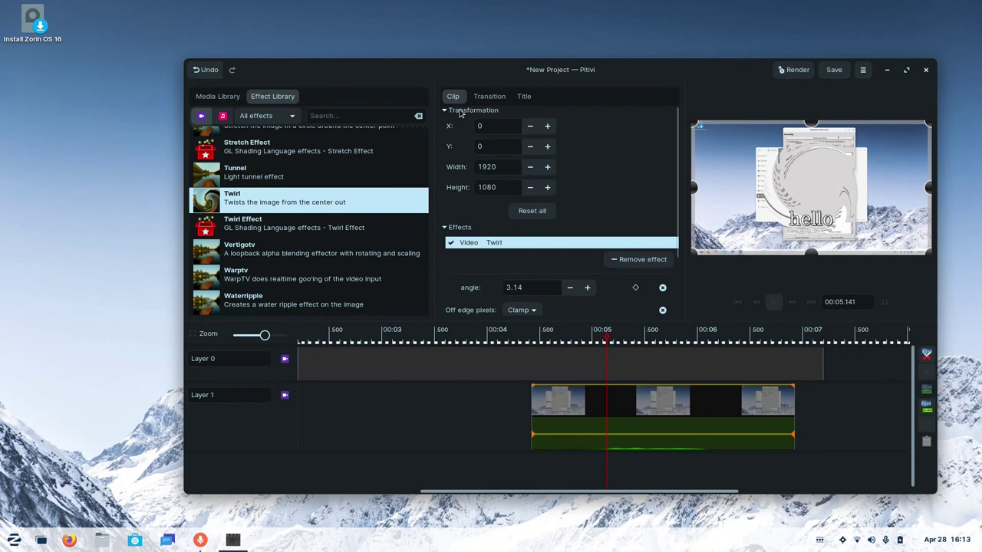
drag(521, 70, 473, 69)
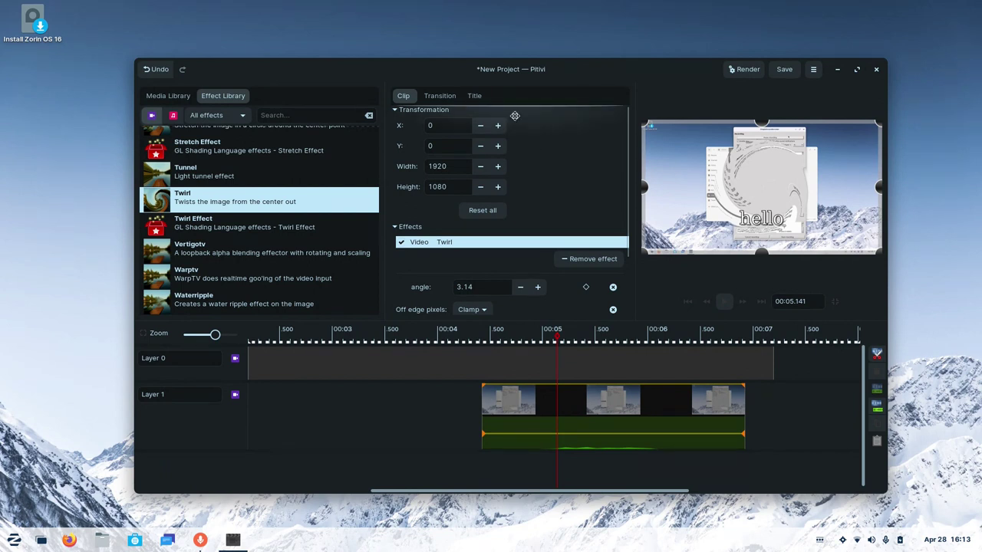
scroll(515, 115, down, 2)
scroll(515, 115, up, 2)
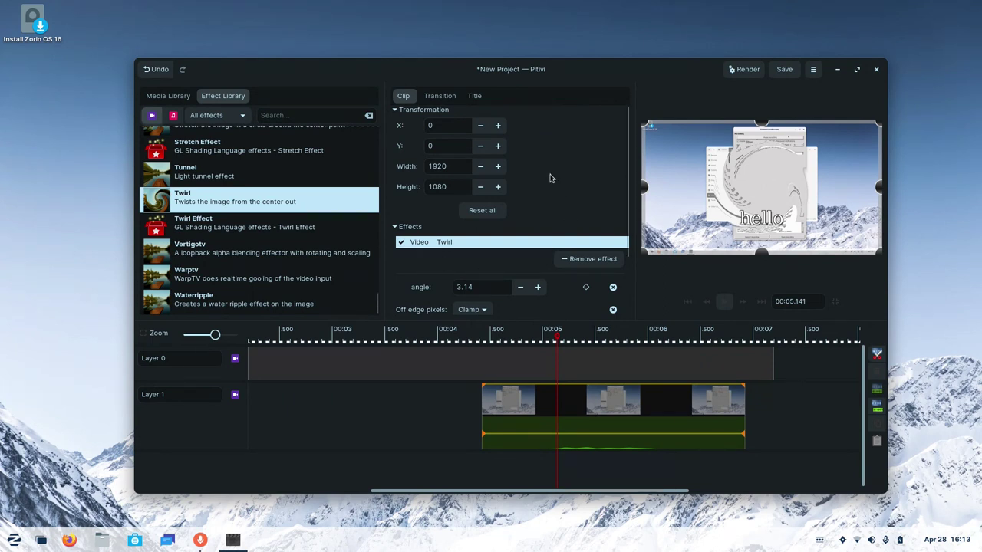
click(876, 71)
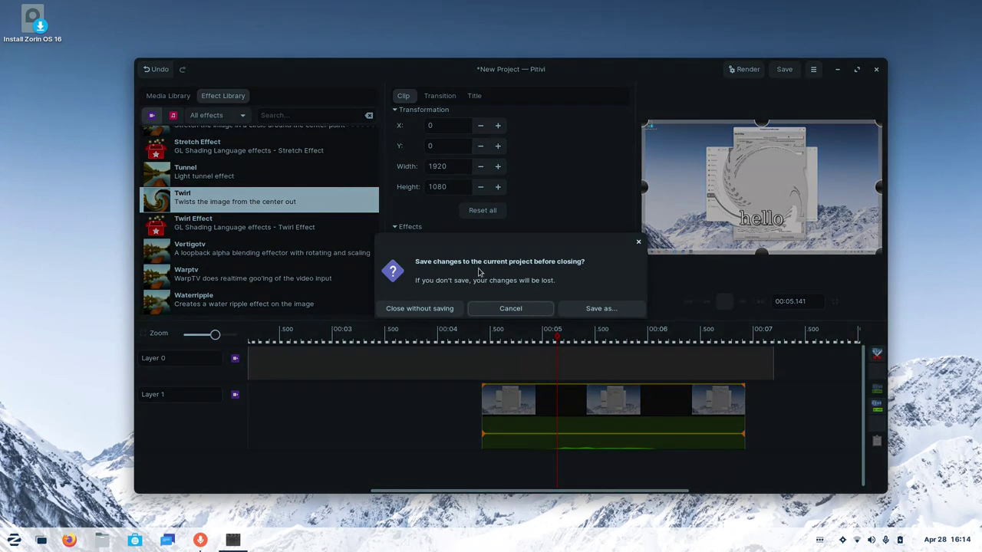
click(402, 307)
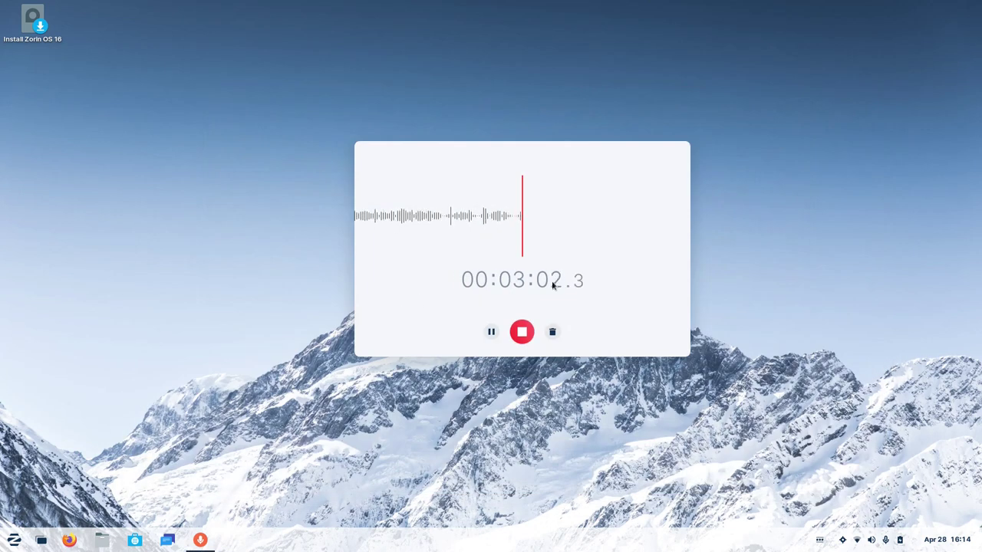
Stop the recording, keep it named Recording 1, and start playing it back.
click(521, 331)
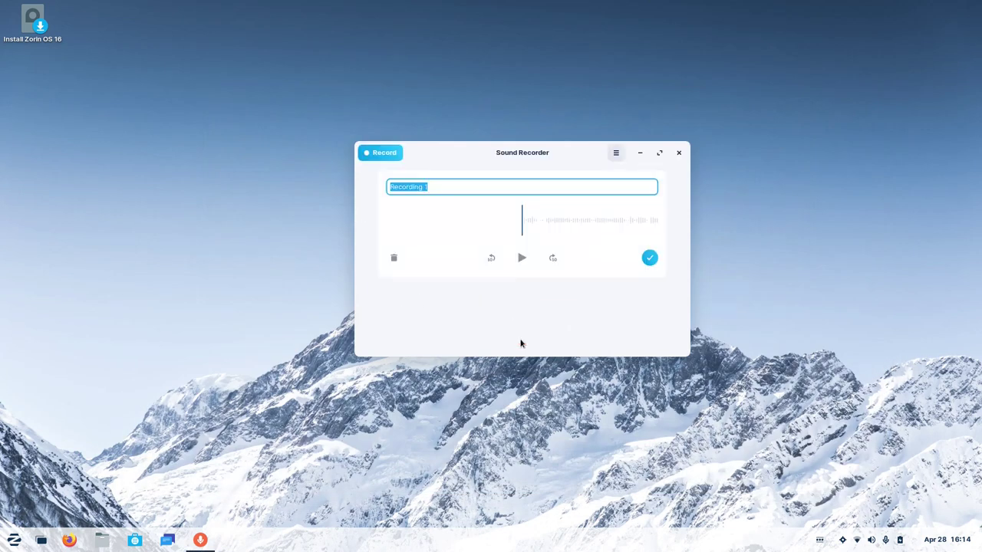
click(650, 257)
click(542, 246)
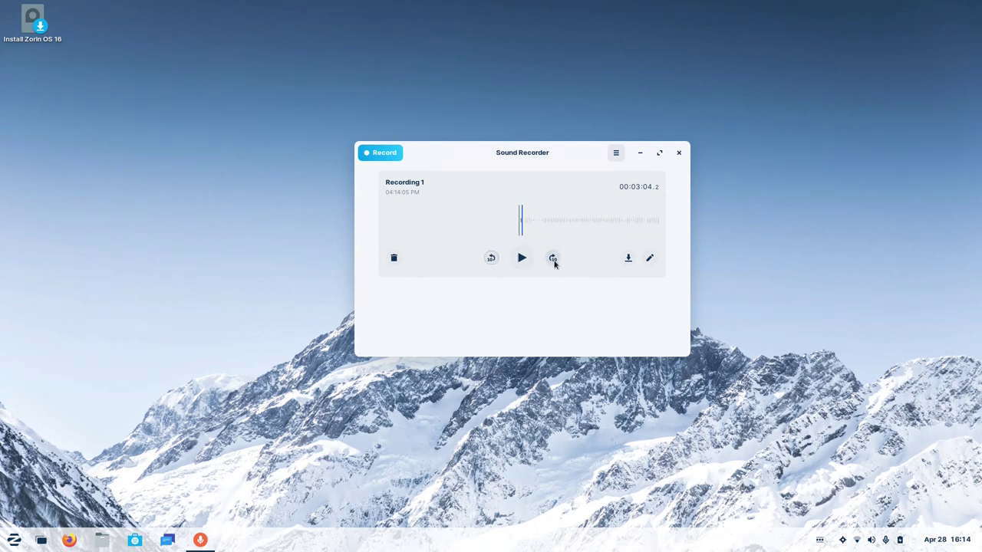
drag(590, 233, 504, 263)
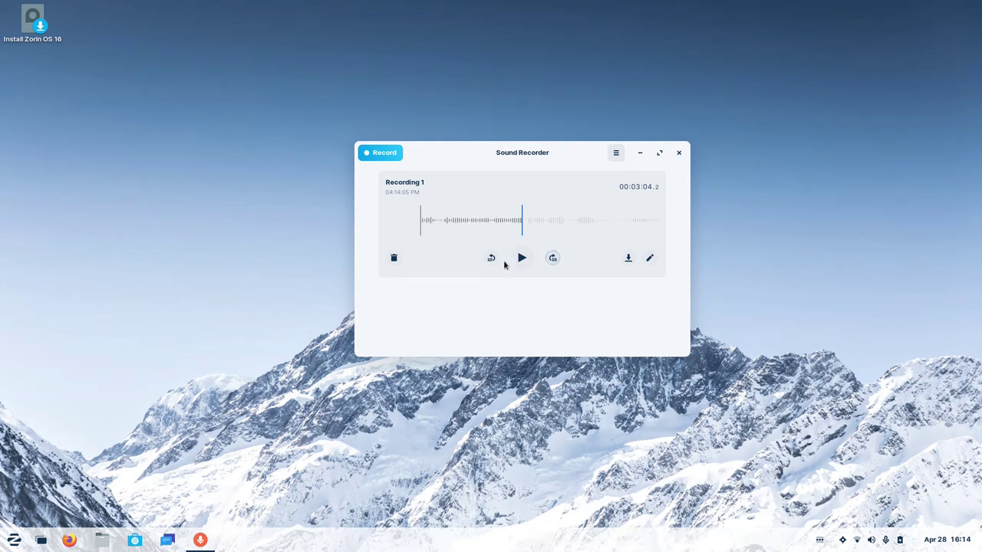
click(522, 257)
Pause, skip ahead and scrub through Recording 1 to mid-recording, then close Sound Recorder.
click(552, 258)
click(552, 258)
click(553, 259)
click(552, 258)
click(552, 258)
click(552, 259)
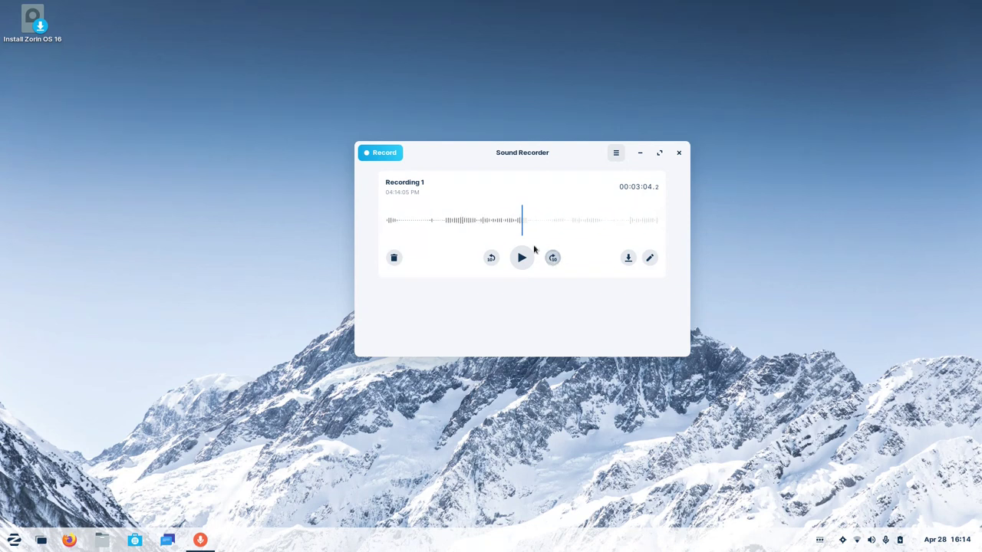
mouse_move(532, 231)
mouse_down()
mouse_move(594, 226)
mouse_move(486, 228)
mouse_move(527, 223)
mouse_up()
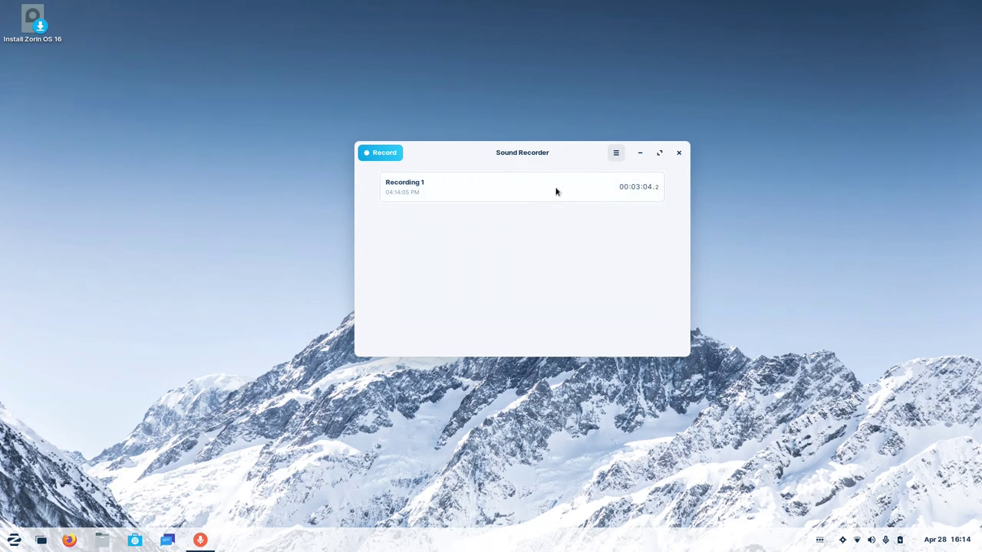
click(554, 192)
drag(471, 229, 774, 207)
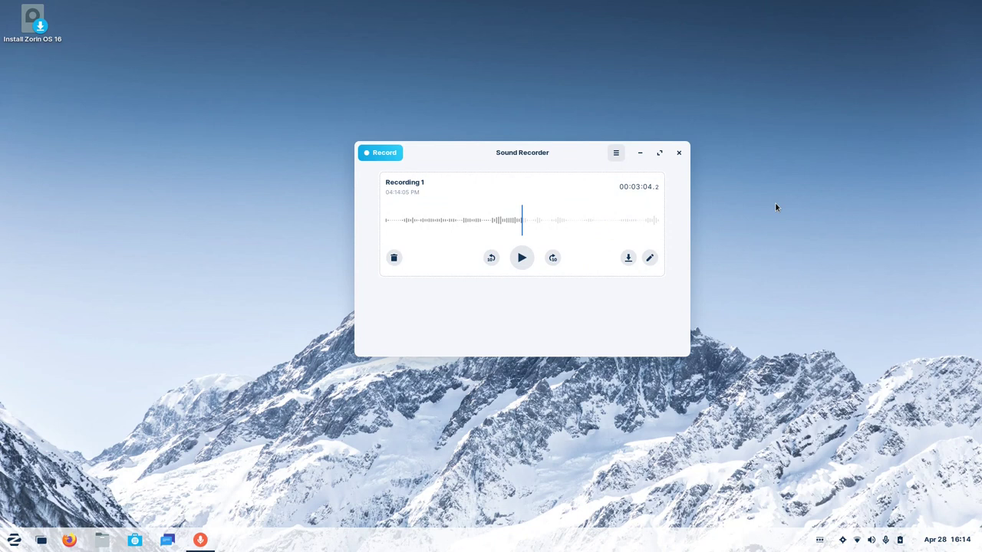
click(682, 156)
Toggle the app menu, the system status menu and the calendar panel open and closed.
click(14, 540)
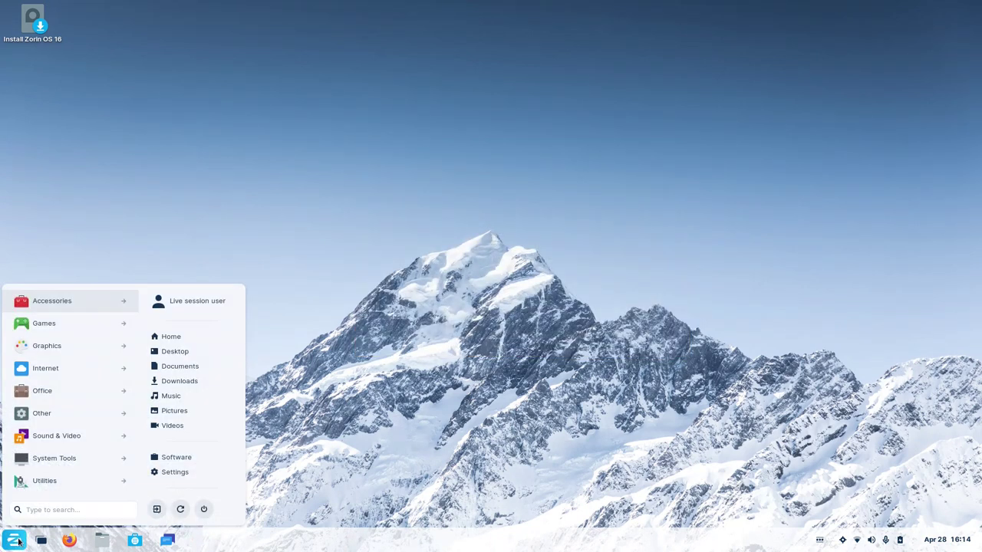
click(14, 540)
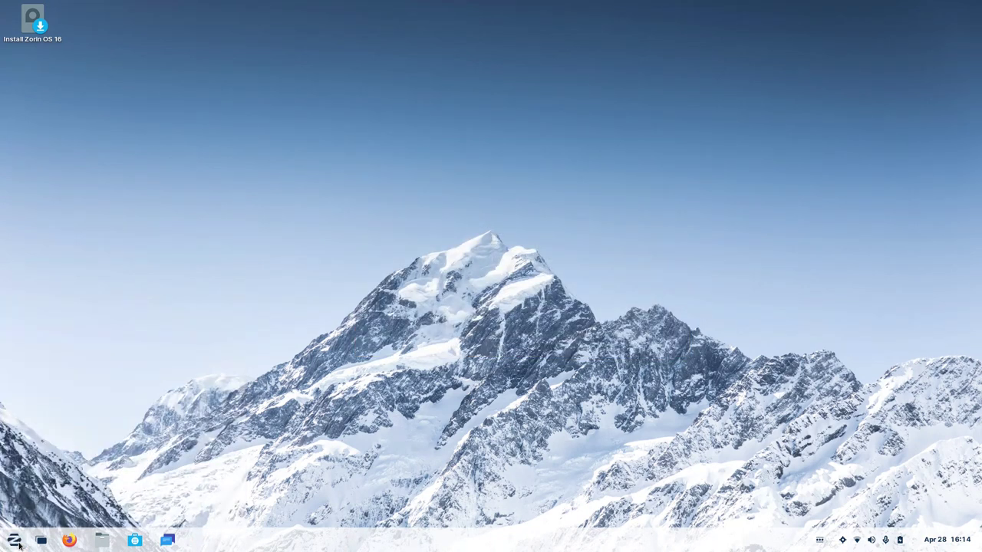
click(871, 540)
click(870, 540)
click(953, 541)
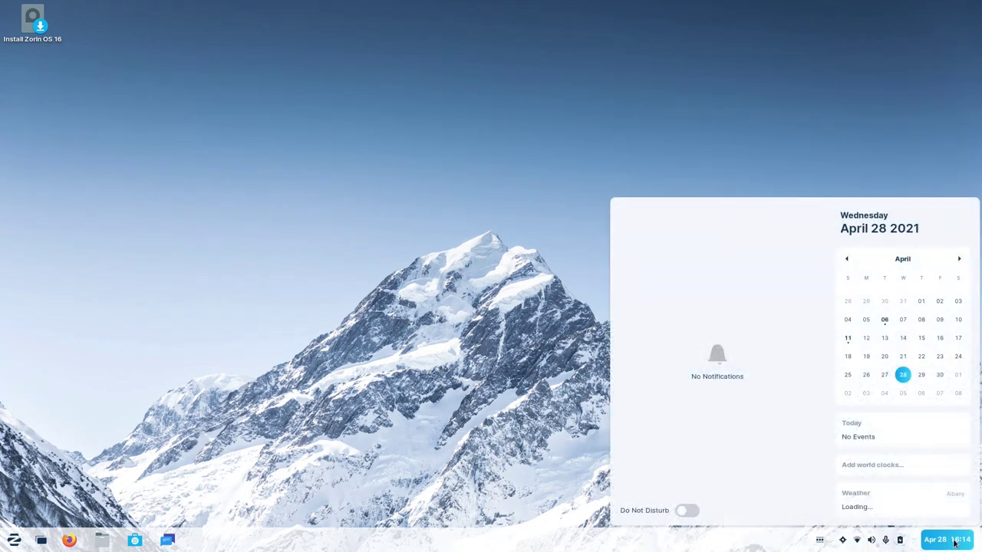
click(953, 542)
click(953, 542)
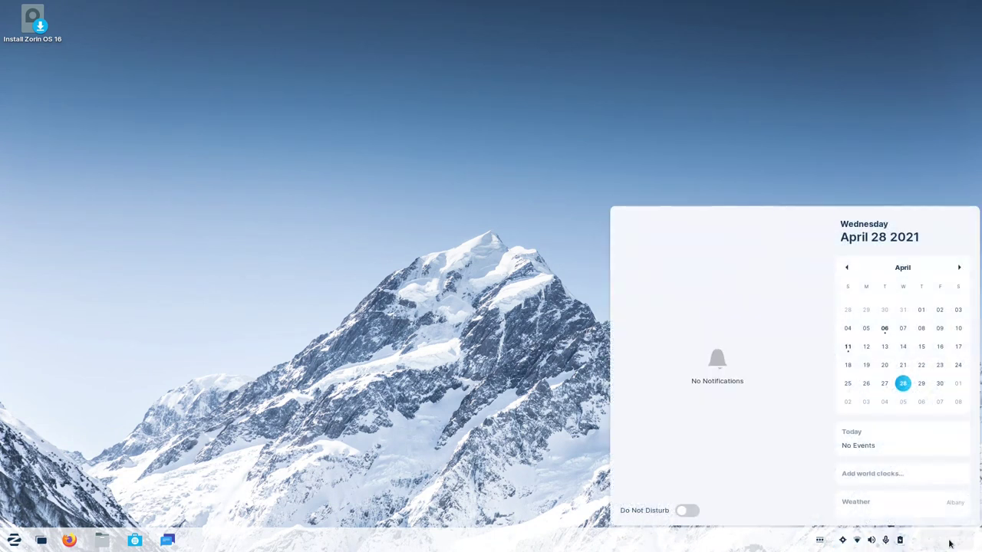
click(954, 541)
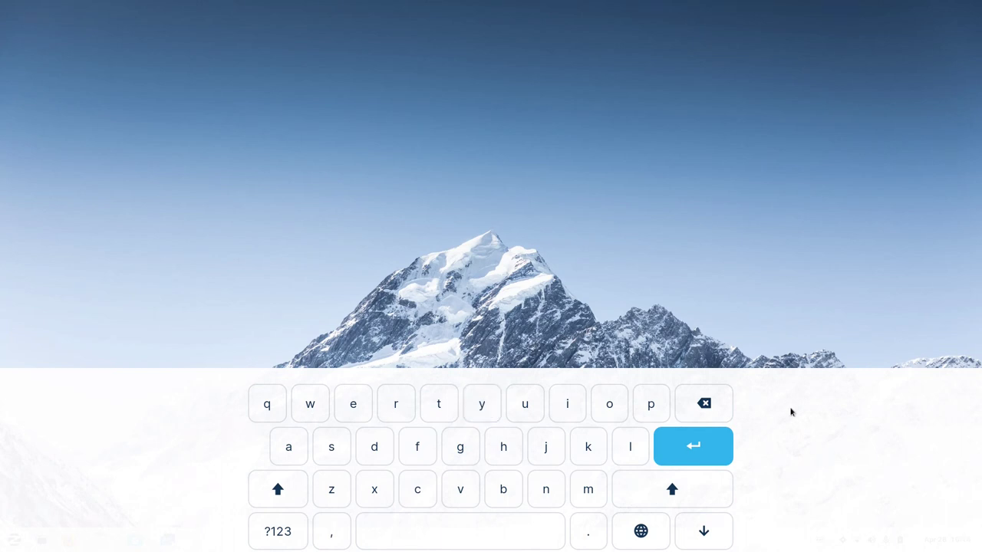
Hide the on-screen keyboard and drop Calendar onto Brasero in the app grid to form an Unnamed Folder.
click(706, 536)
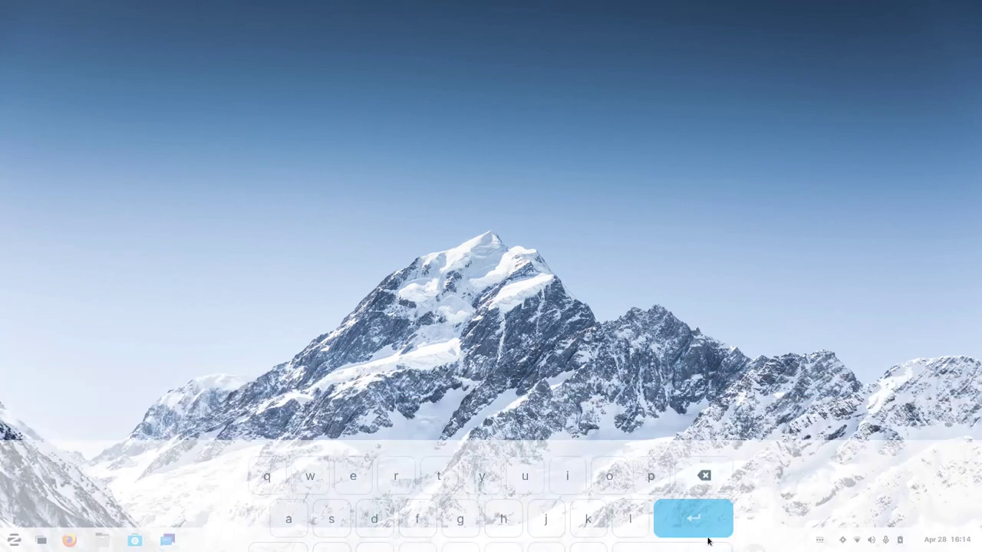
key(super)
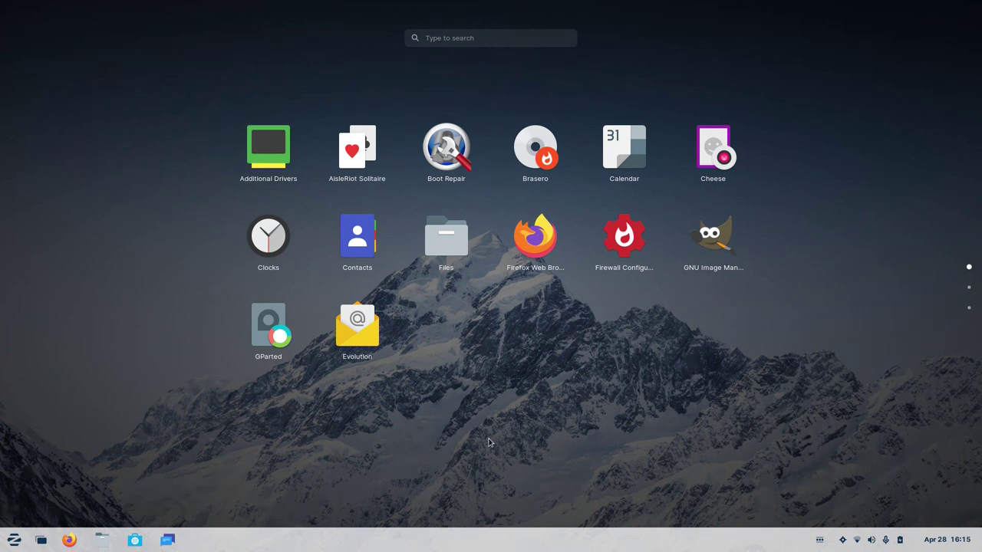
drag(612, 147, 533, 158)
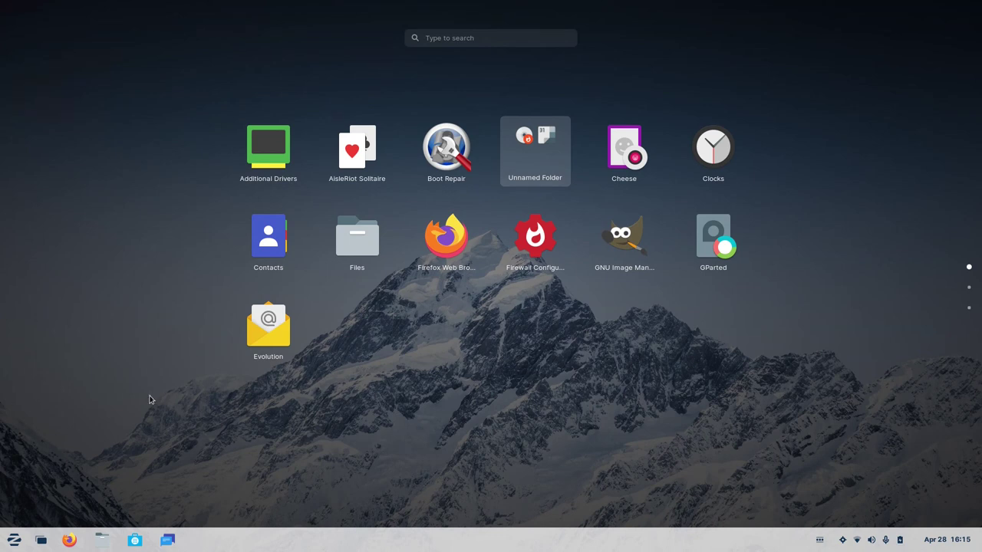
click(113, 417)
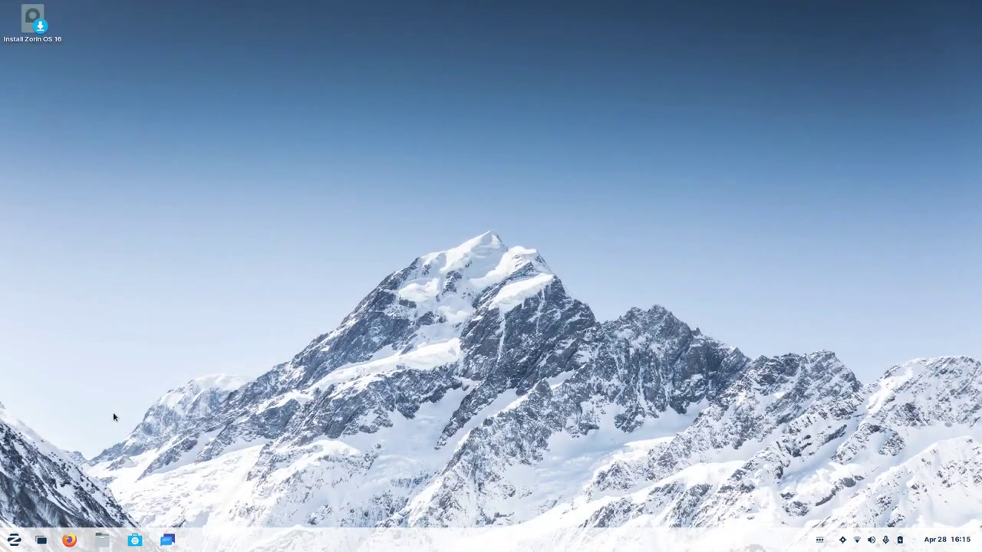
Launch Software from the Utilities category and close it again.
key(super)
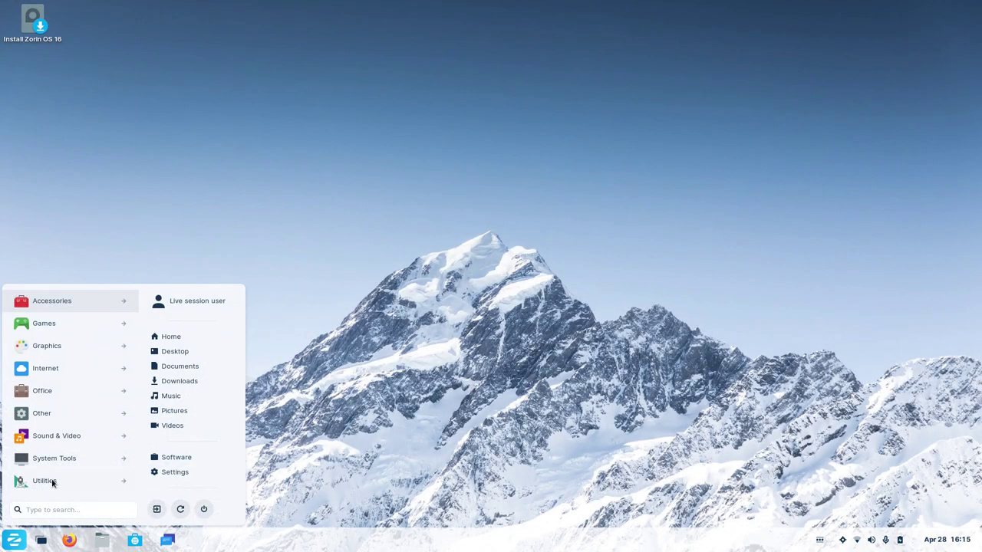
click(49, 483)
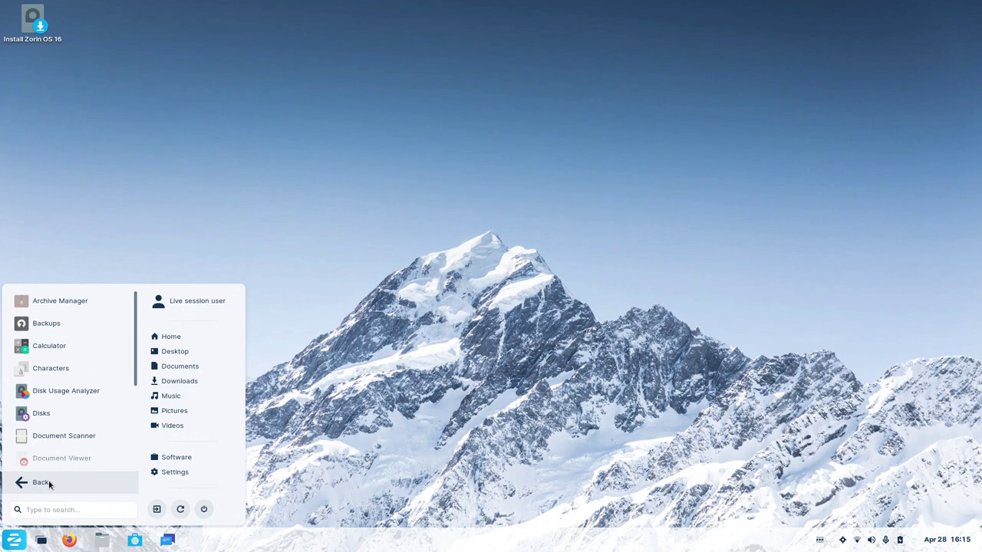
click(183, 459)
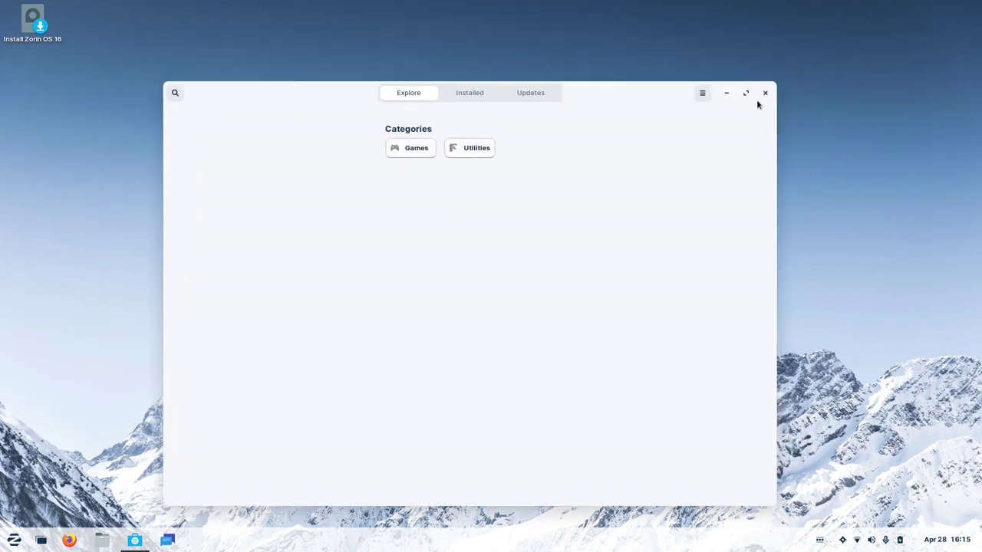
click(764, 93)
Browse the Sound & Video and Office categories, then bring up the quick settings menu.
click(8, 545)
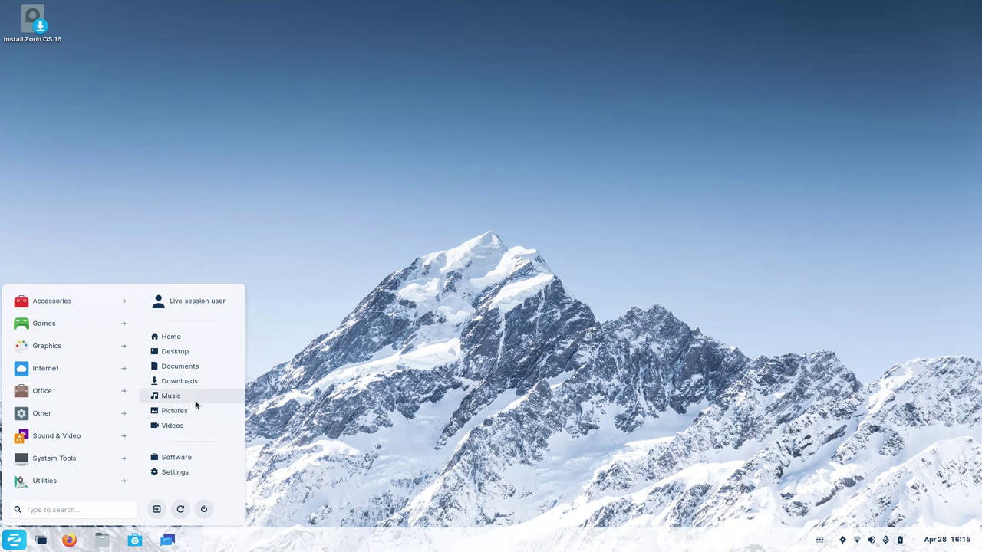
click(98, 441)
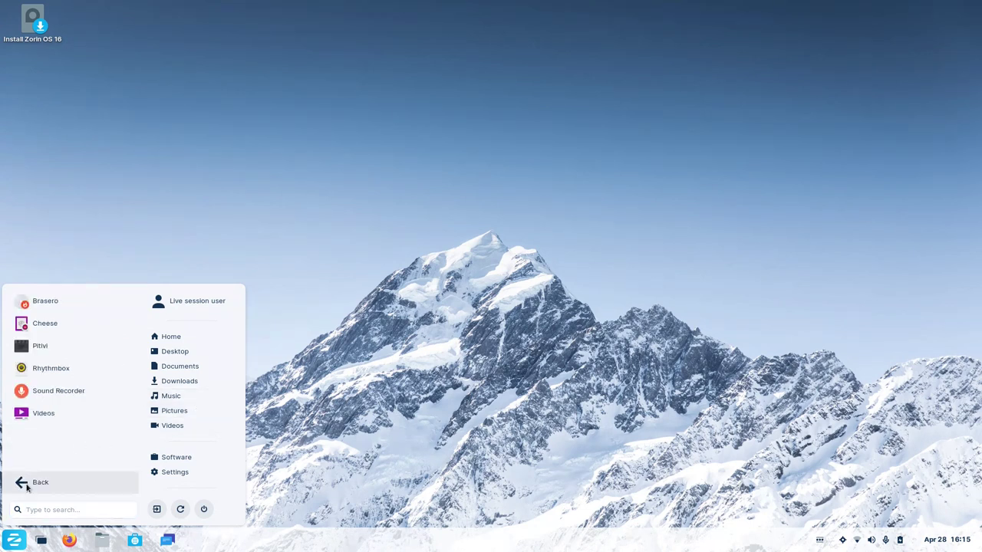
click(26, 487)
click(69, 392)
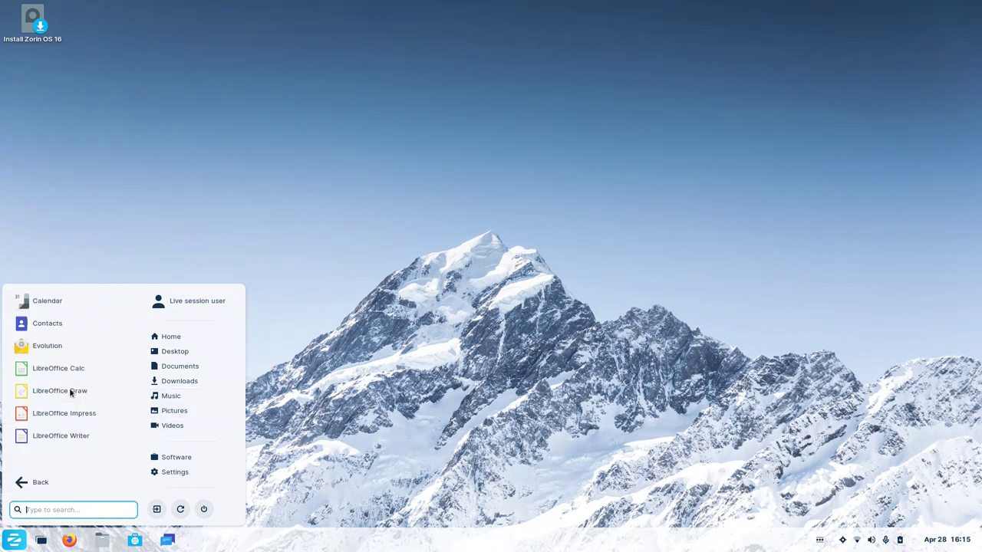
click(38, 480)
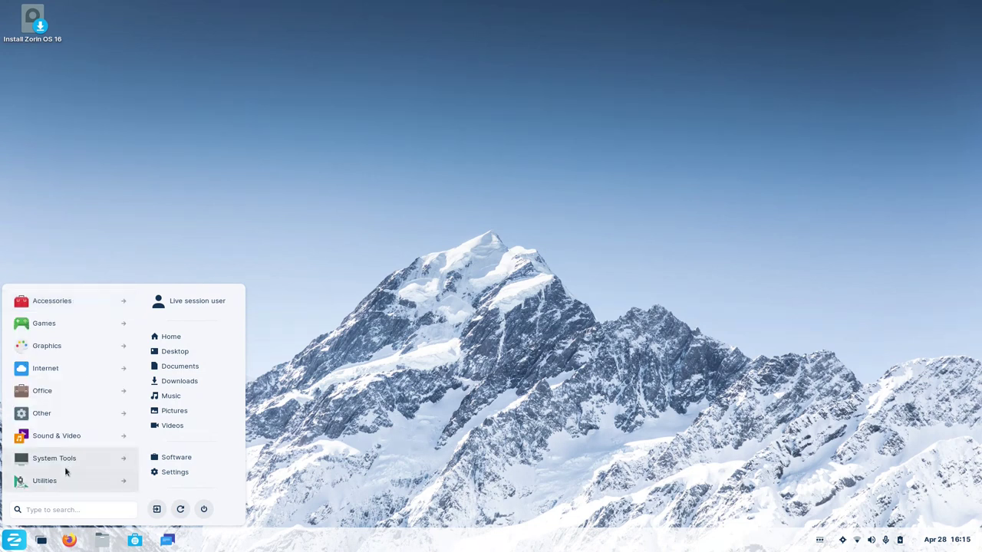
click(13, 540)
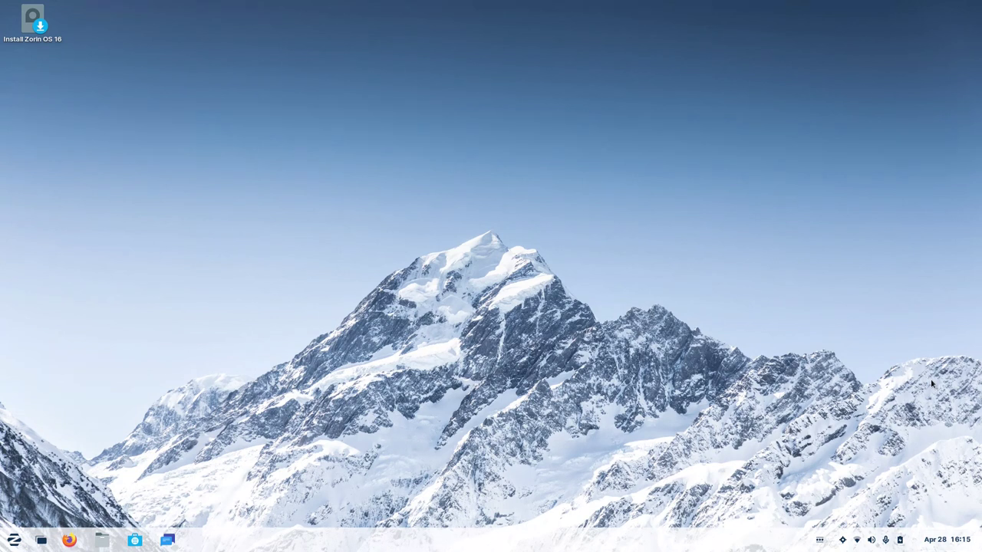
click(864, 539)
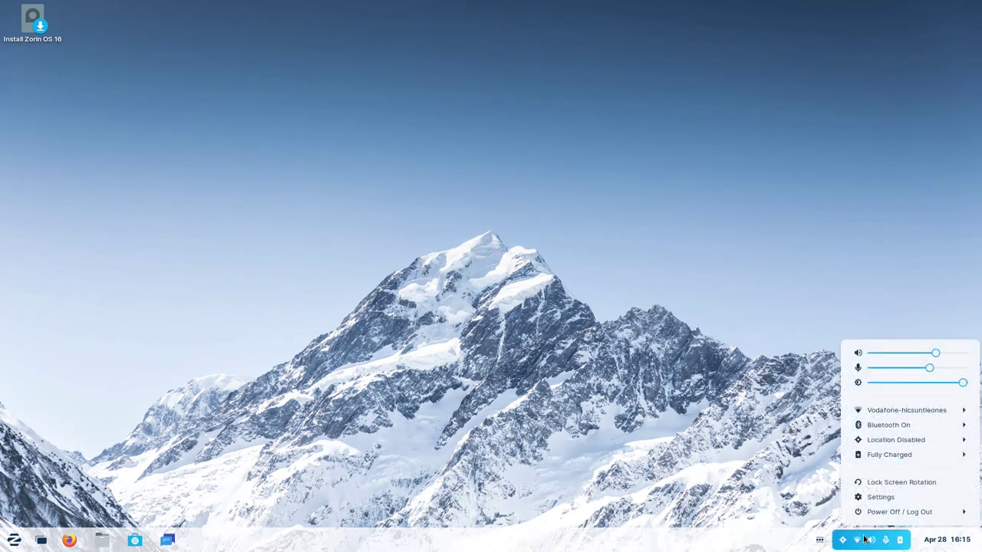
Dismiss the volume, network and power menu after briefly reopening it.
click(865, 539)
click(864, 539)
click(871, 543)
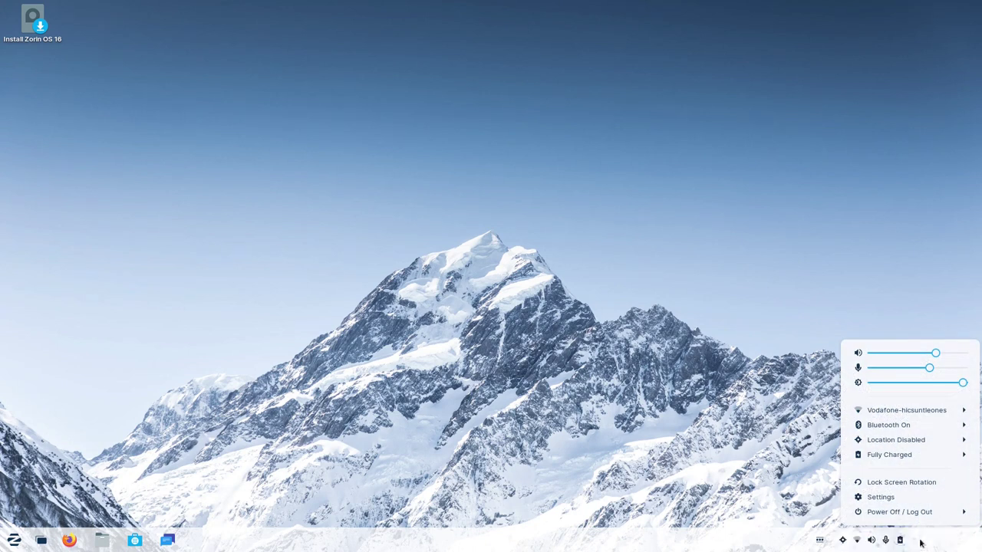
Check April 13 and April 19 in the calendar, return to today, and close the panel.
click(934, 541)
click(885, 347)
click(866, 365)
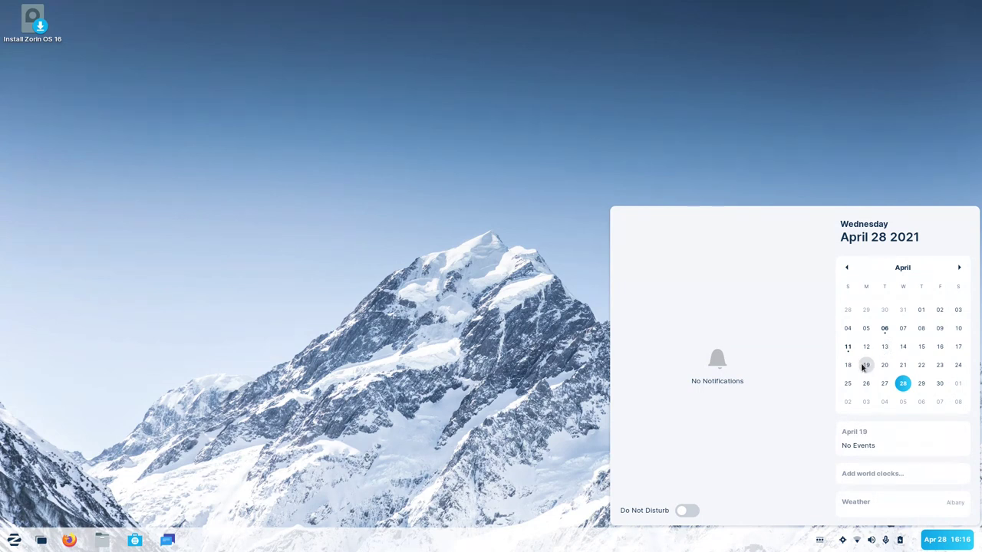
click(899, 384)
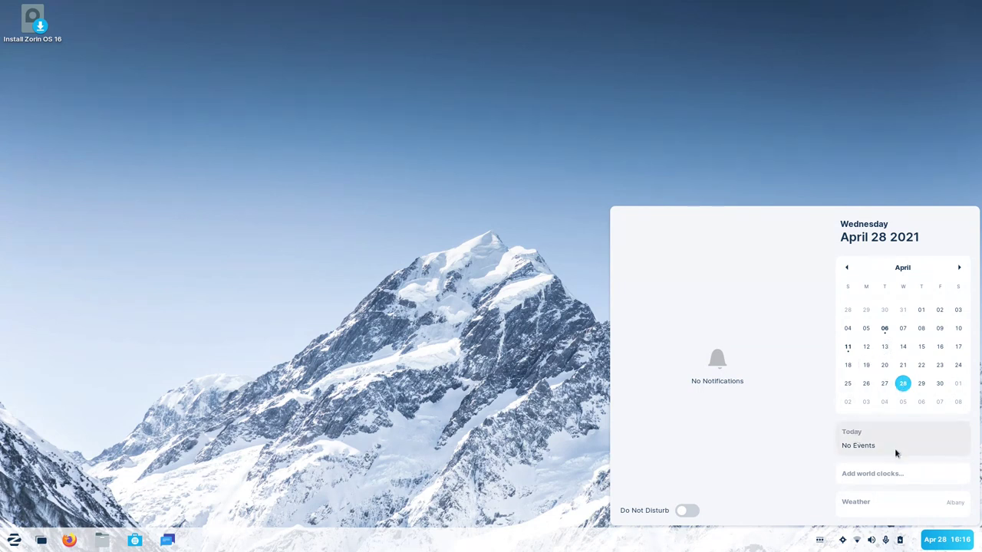
click(939, 541)
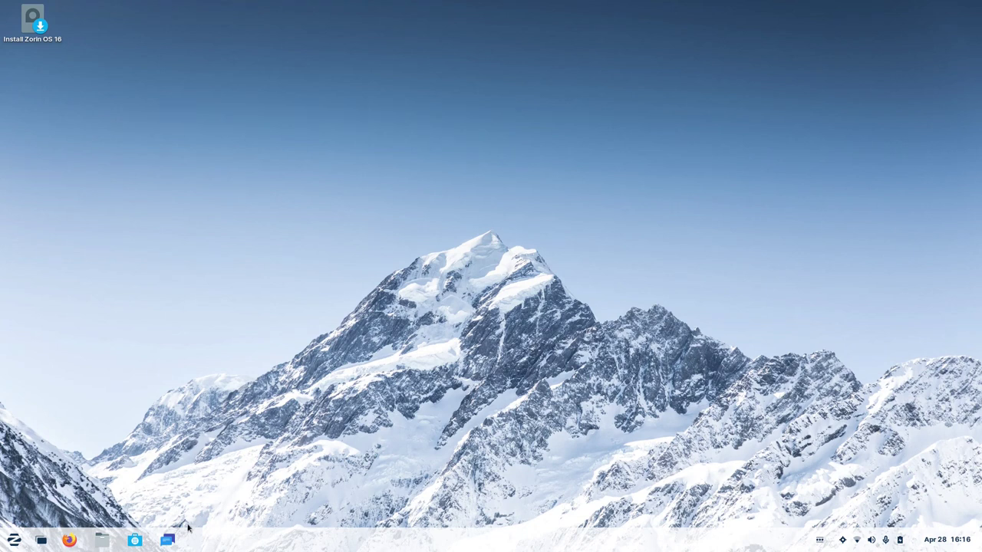
click(12, 543)
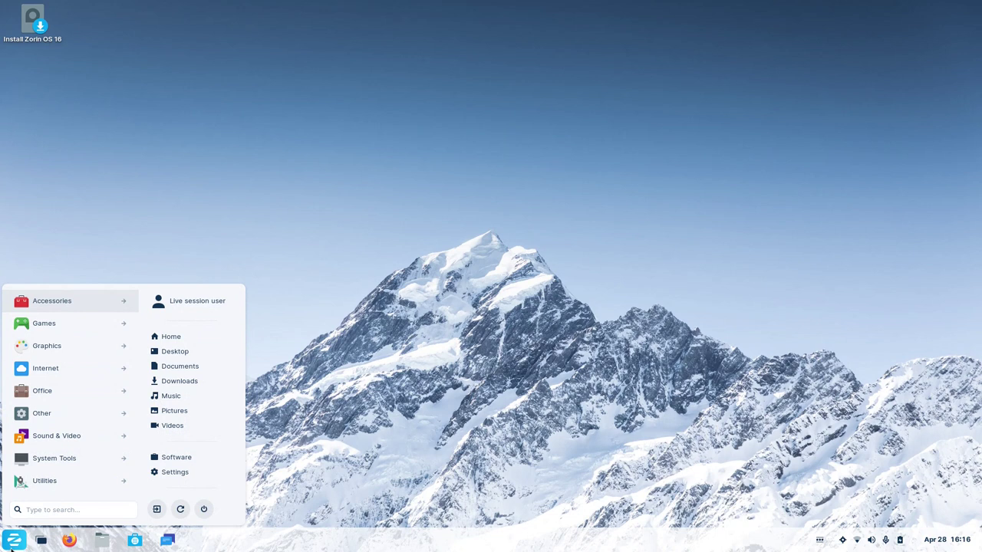
click(12, 545)
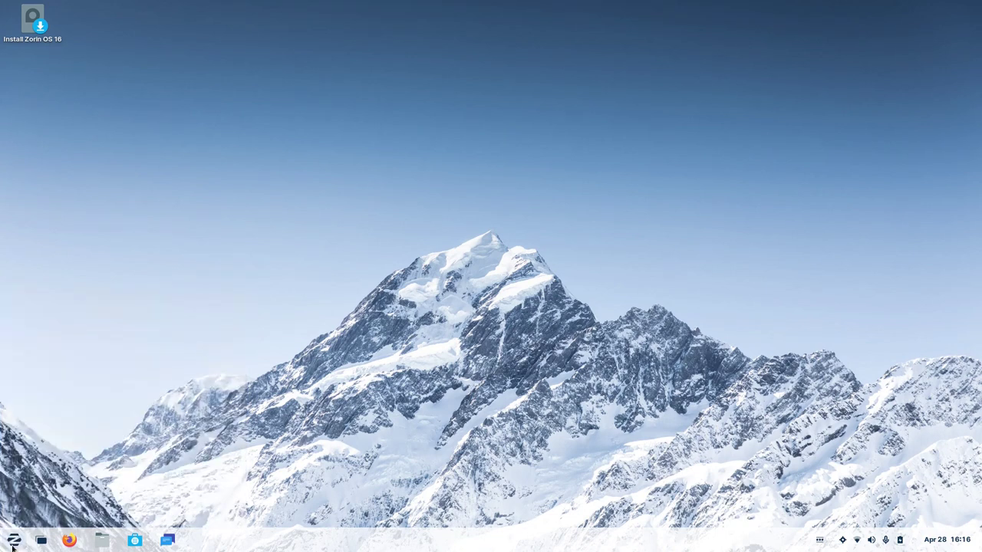
click(15, 543)
click(15, 543)
click(851, 540)
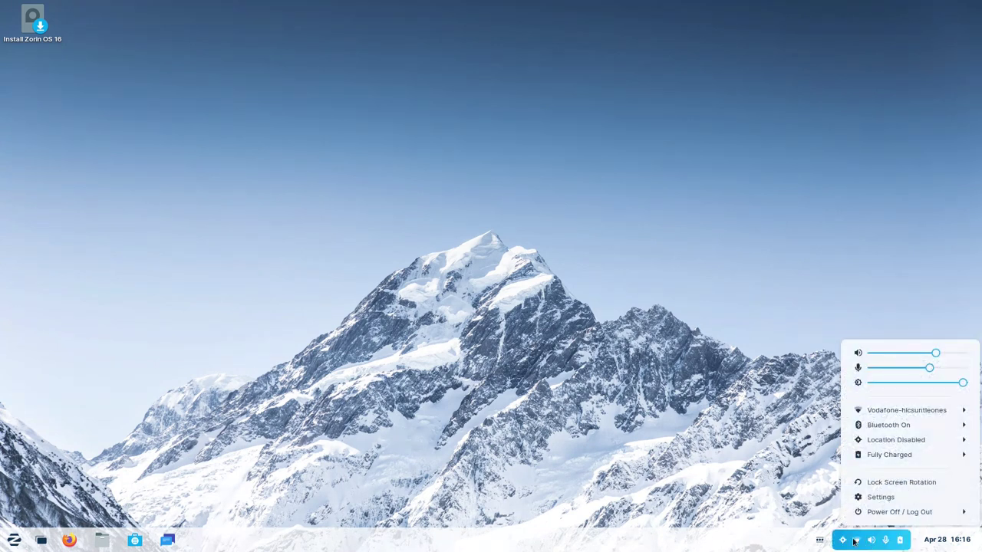
click(878, 546)
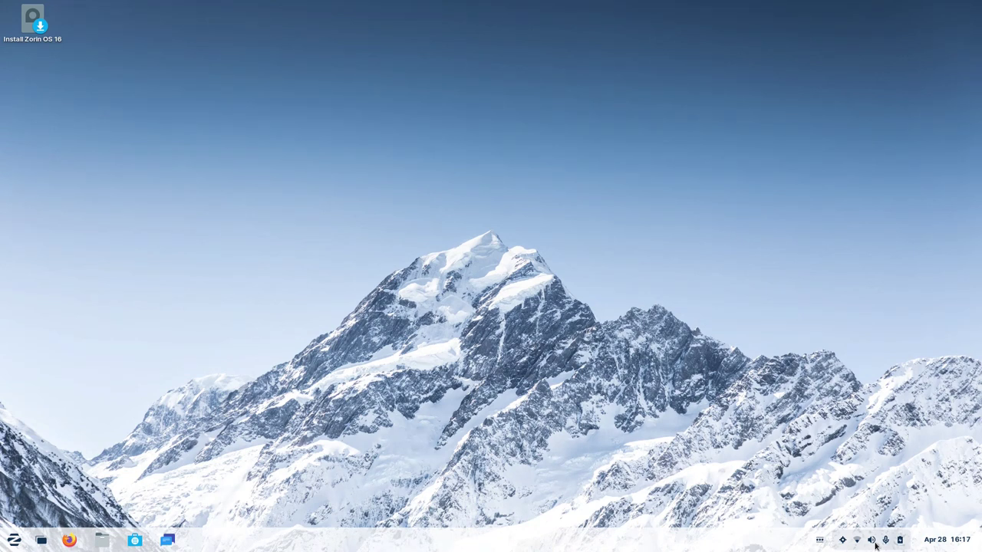
key(super+a)
key(Escape)
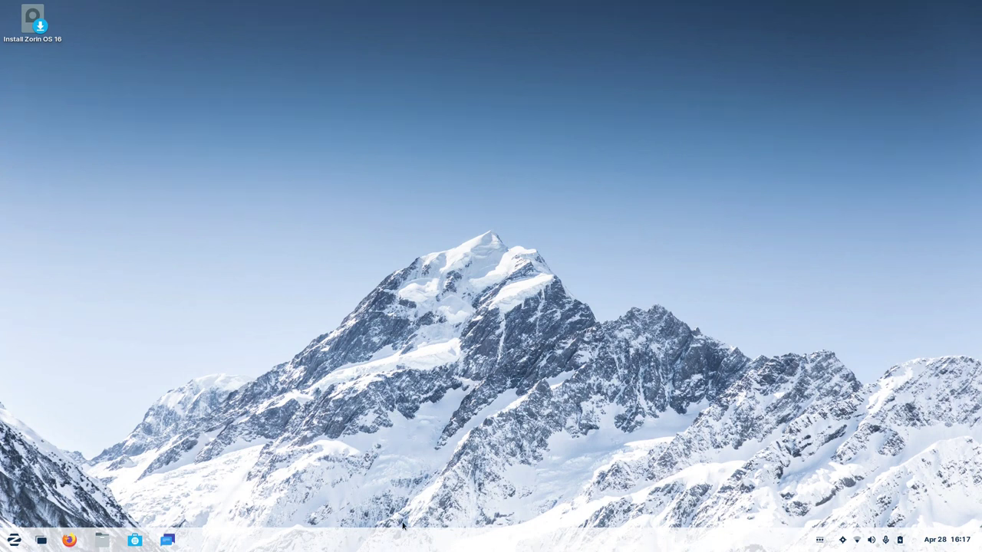
click(13, 544)
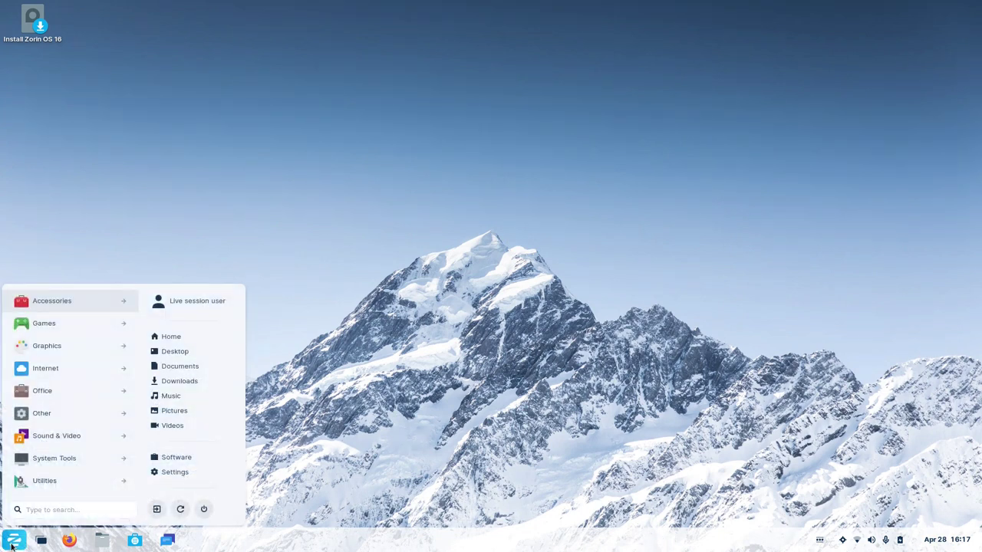
click(85, 303)
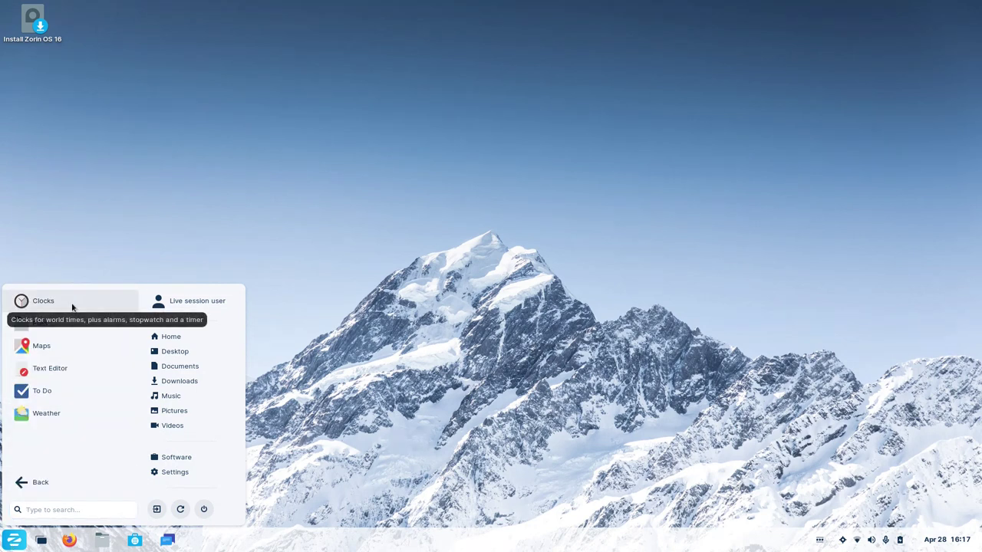
click(35, 483)
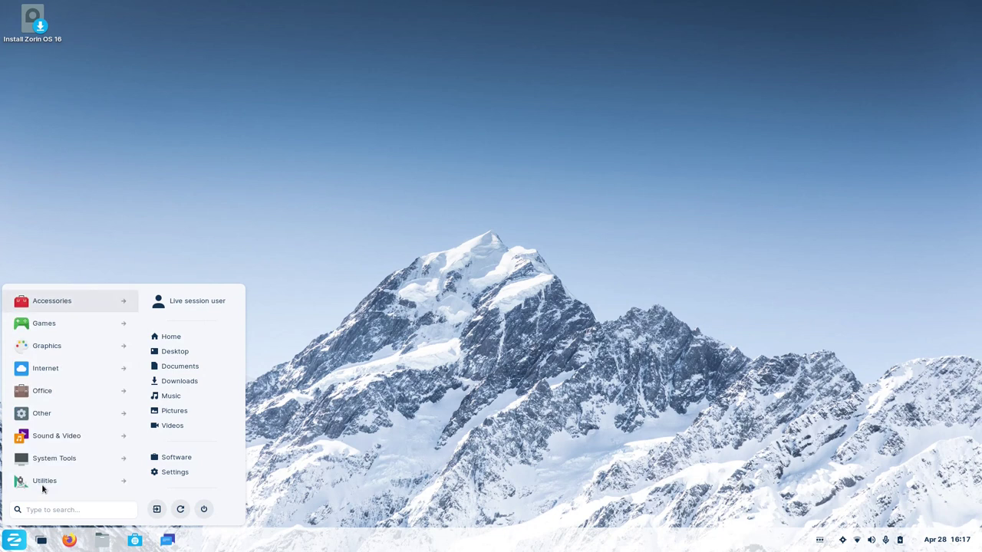
click(8, 546)
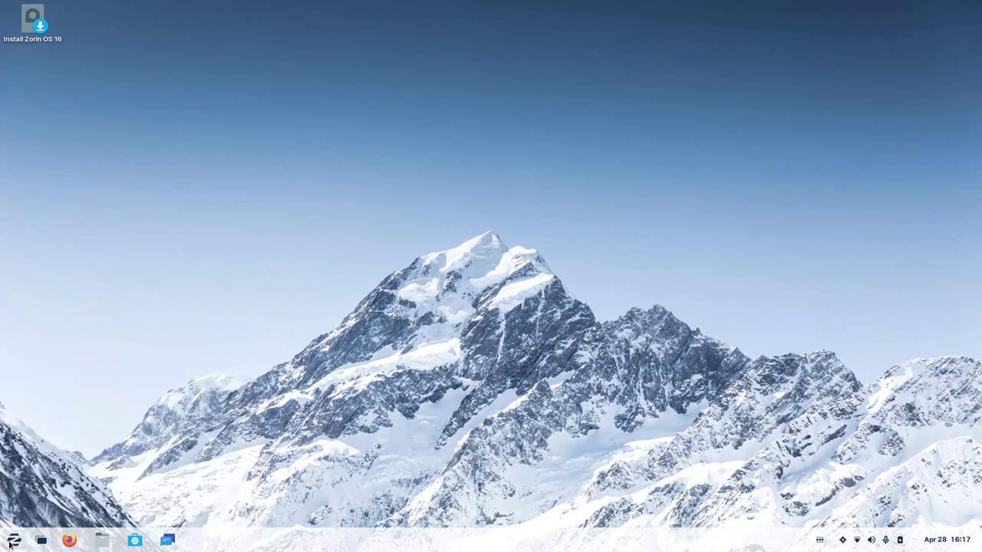